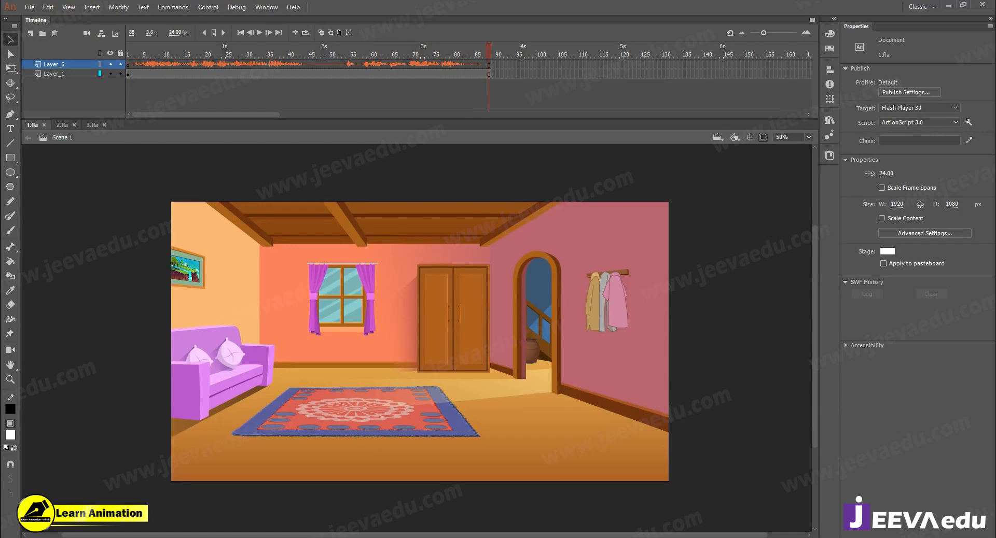
# - Play through the audio timeline of the room scene in 2.fla and scrub the character timeline in 3.fla
pyautogui.click(64, 126)
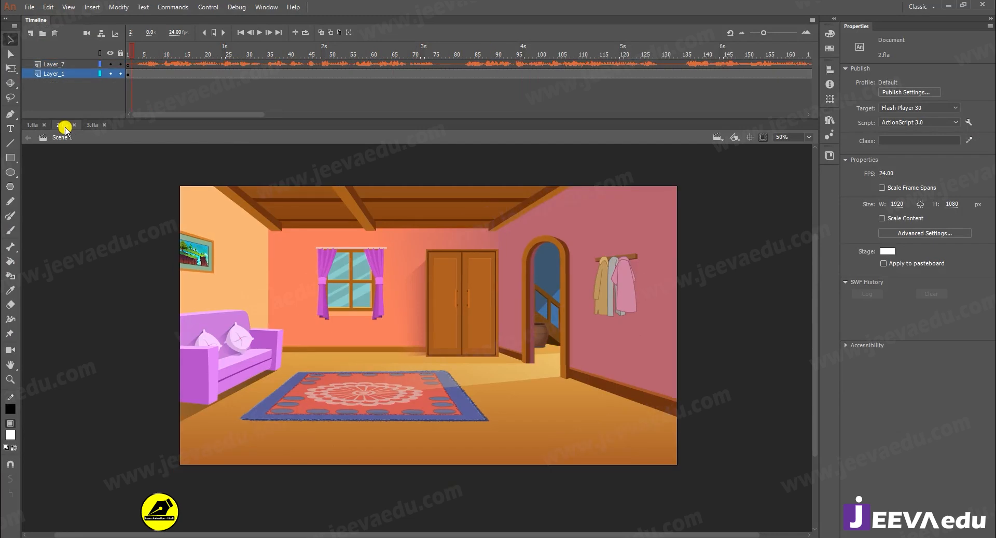
pyautogui.press('Return')
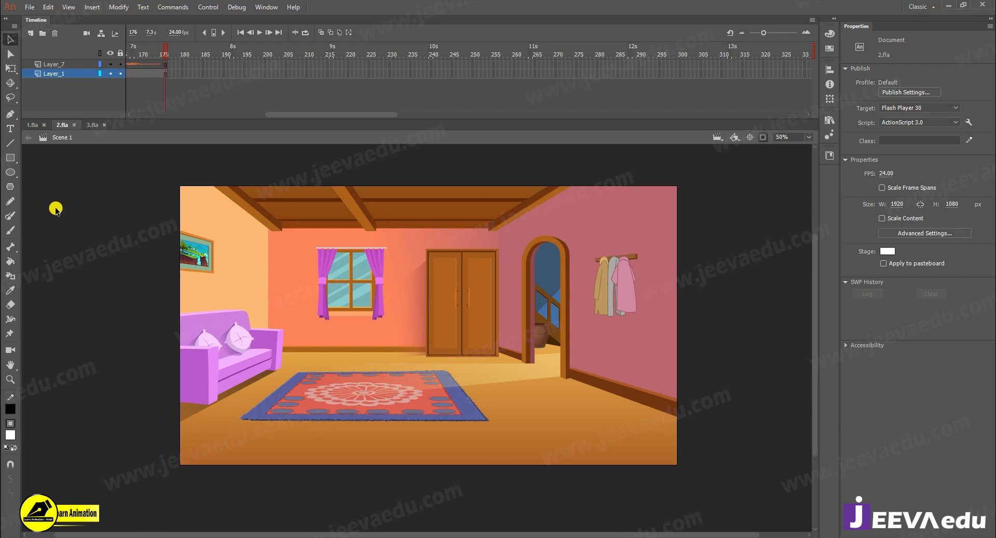
pyautogui.click(91, 125)
pyautogui.moveTo(193, 53); pyautogui.dragTo(440, 96)
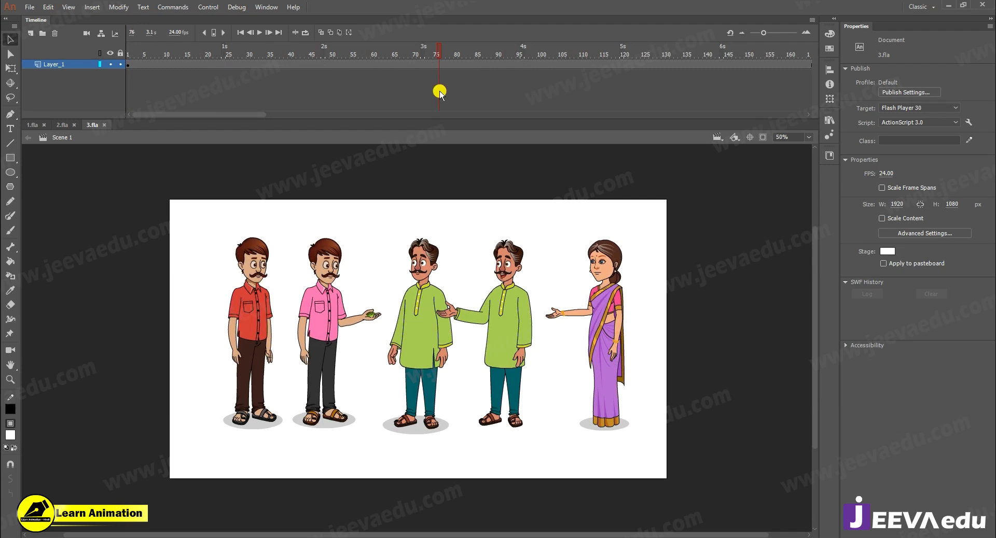
pyautogui.moveTo(440, 91); pyautogui.dragTo(215, 92)
pyautogui.moveTo(362, 101); pyautogui.dragTo(381, 106)
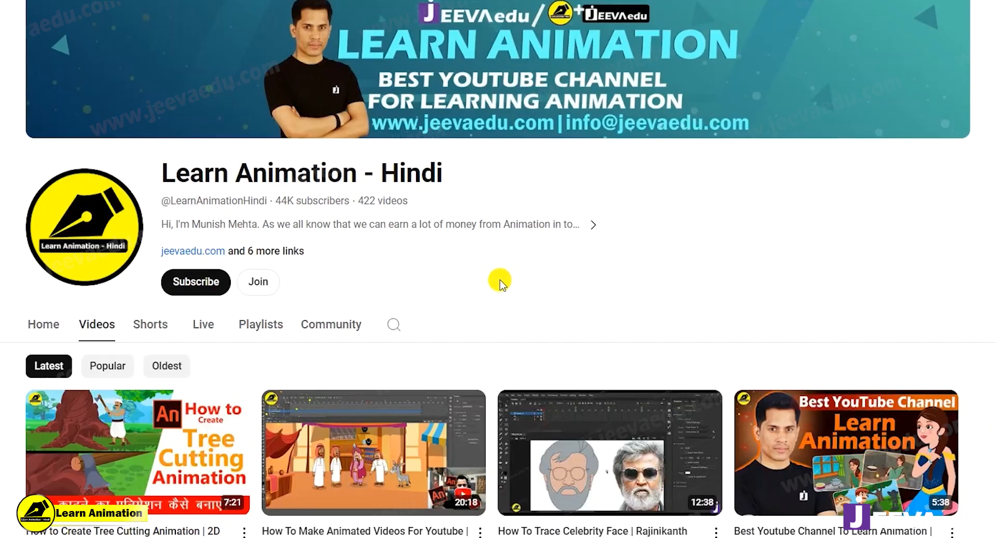
# - Switch to YouTube and subscribe to the Learn Animation - Hindi channel
pyautogui.click(196, 282)
pyautogui.click(205, 282)
pyautogui.click(222, 316)
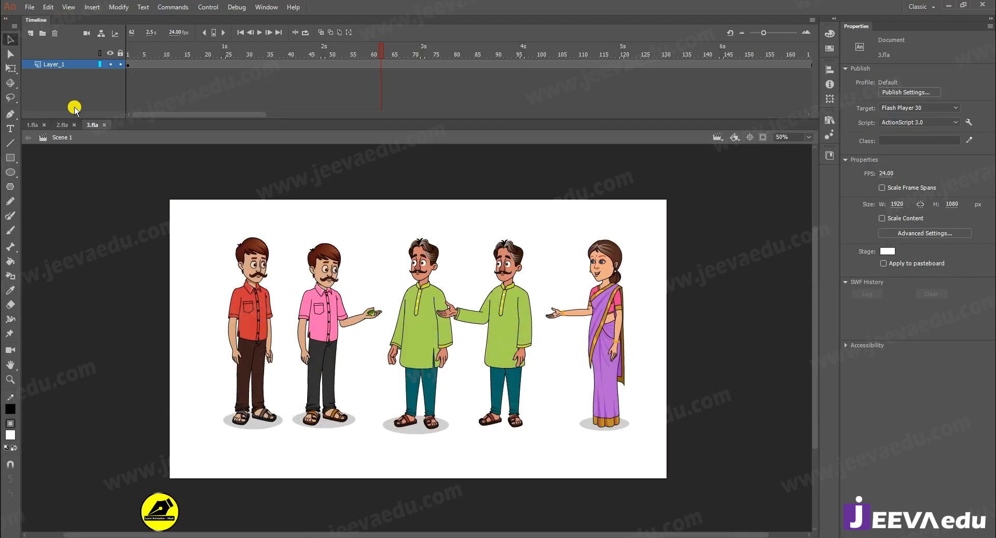
# - Switch to 1.fla and show the room artwork that extends beyond the stage bounds
pyautogui.click(32, 125)
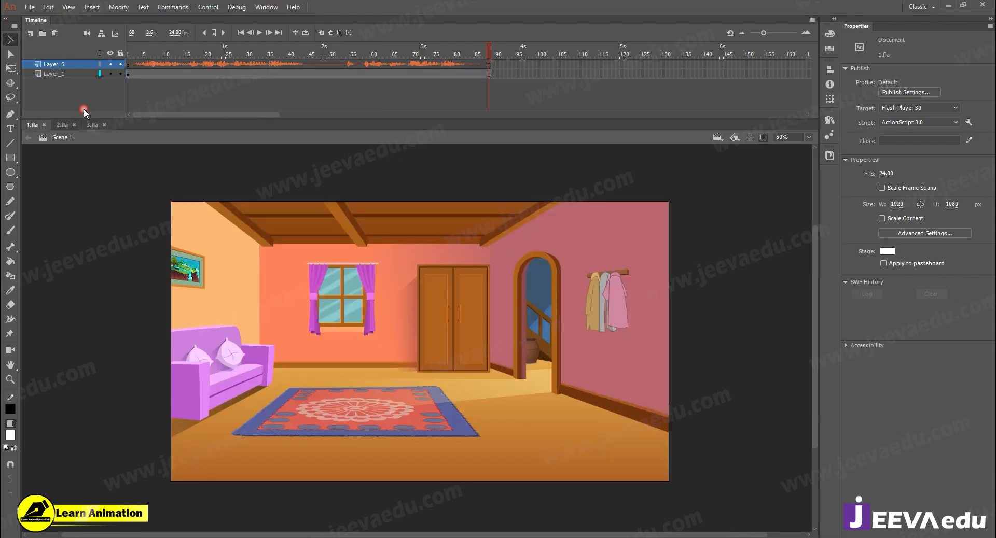
pyautogui.click(137, 64)
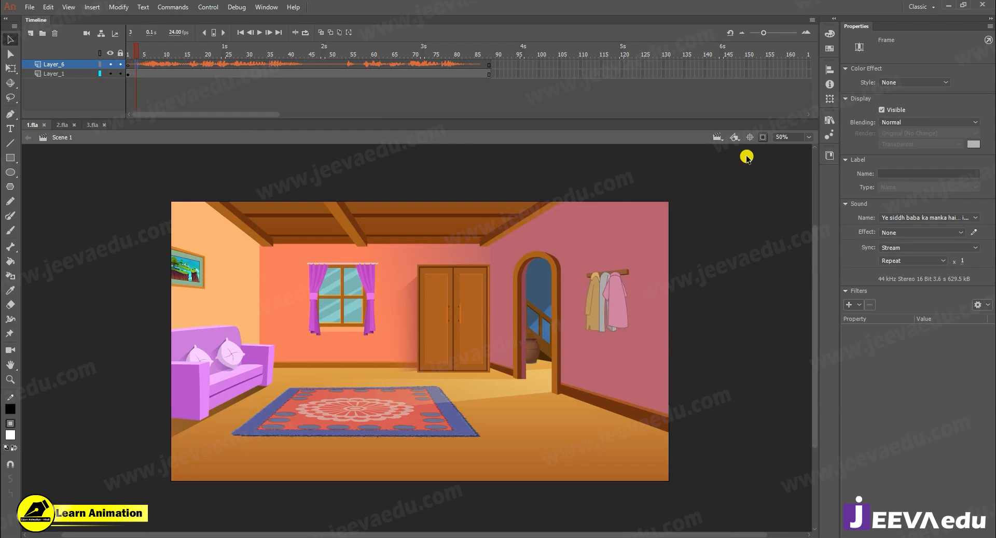
pyautogui.click(762, 137)
pyautogui.press('z')
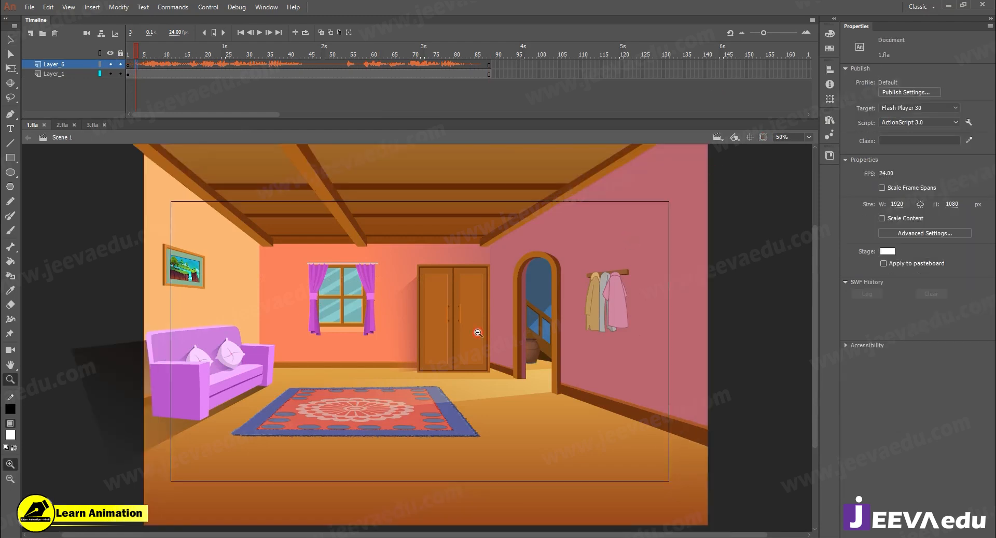
pyautogui.keyDown('alt'); pyautogui.click(396, 386); pyautogui.keyUp('alt')
pyautogui.hotkey('ctrl', '=')
pyautogui.click(264, 64)
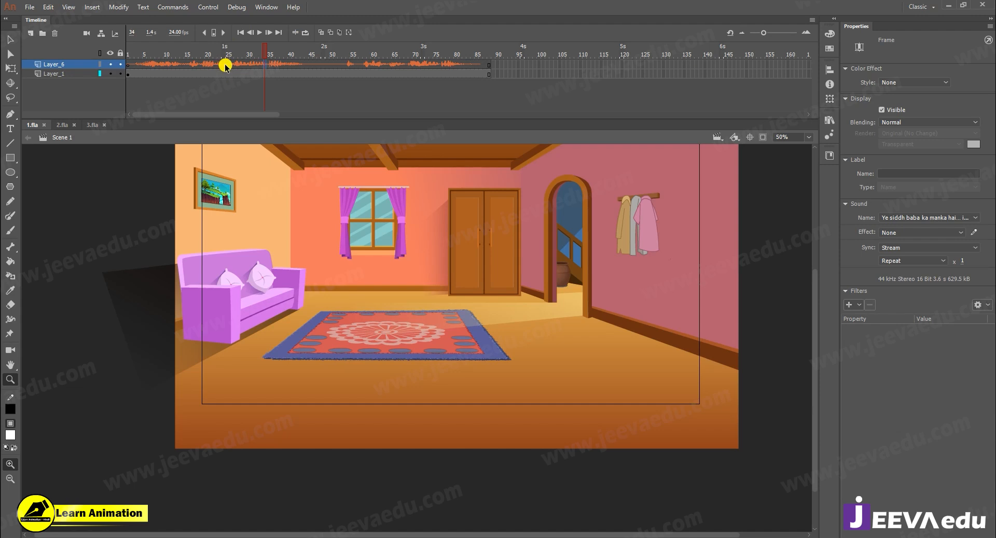
pyautogui.click(30, 8)
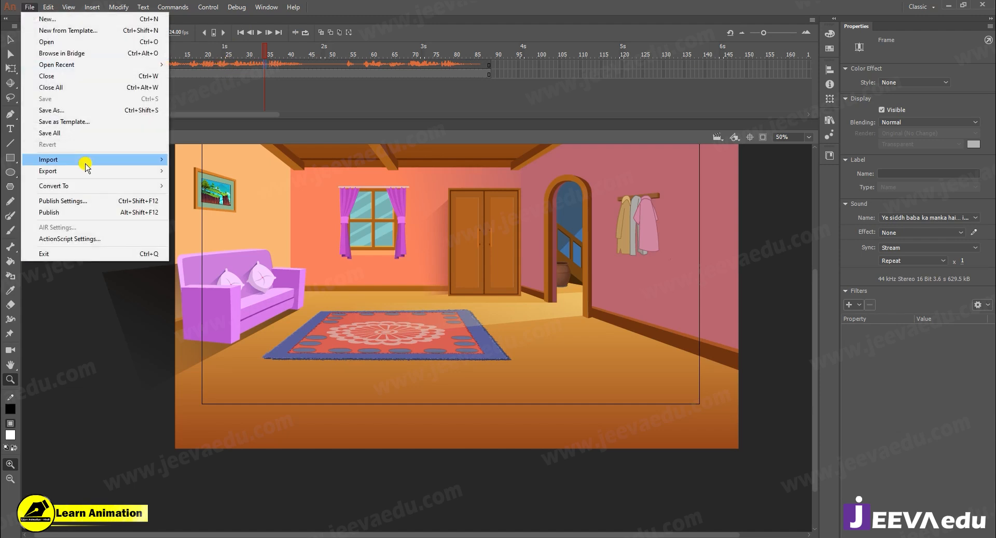
pyautogui.moveTo(82, 160)
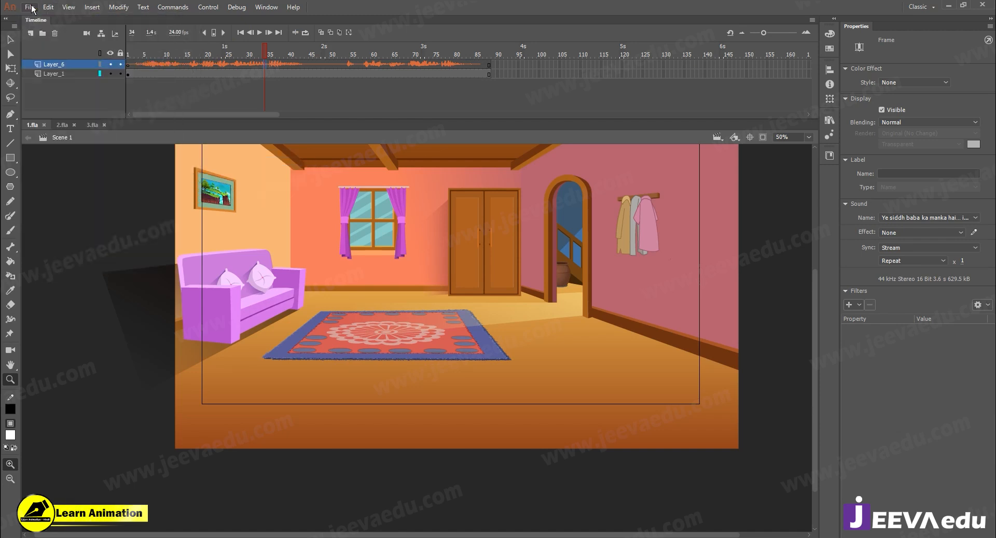
pyautogui.click(30, 7)
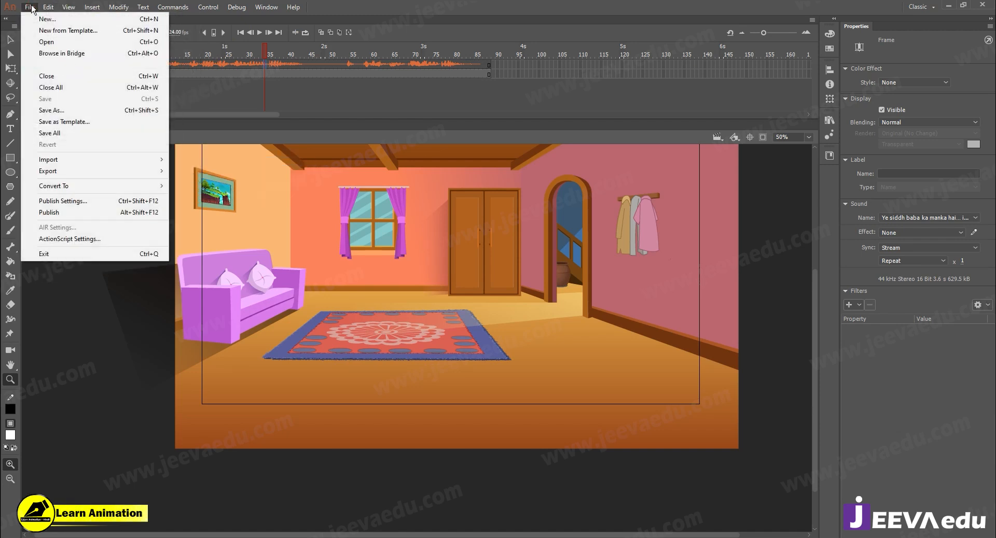
pyautogui.click(63, 159)
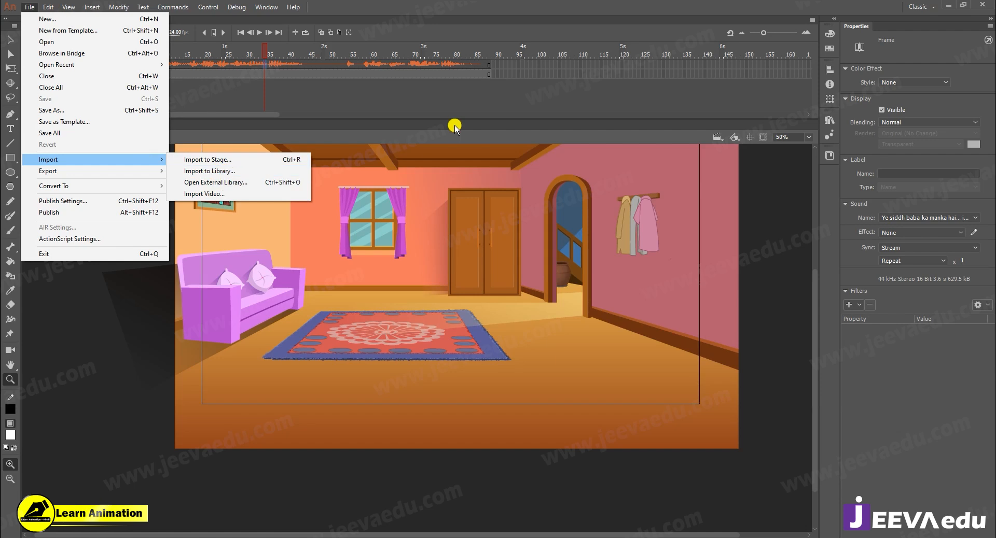
pyautogui.click(459, 101)
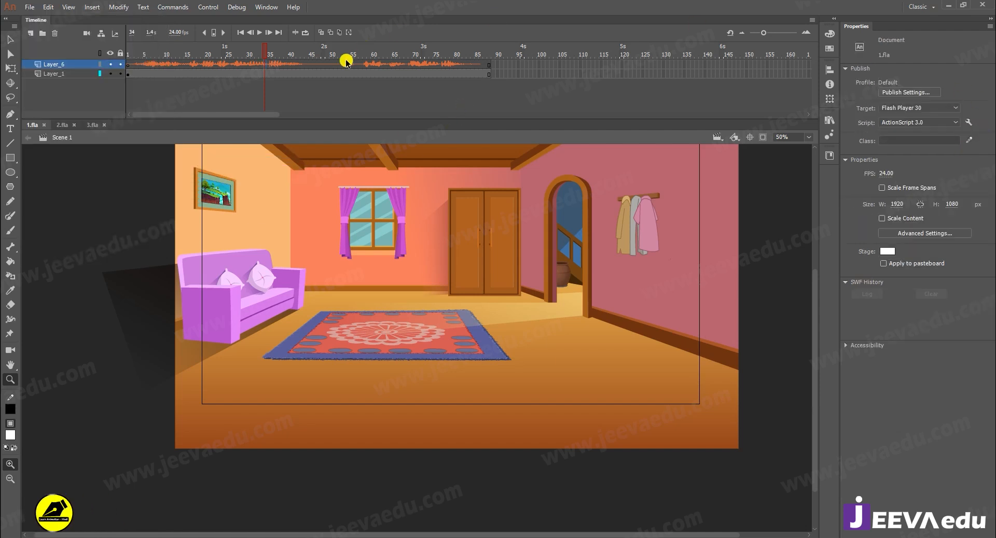
# - Return the playhead to frame 1 and copy the audio layer Layer_6 of the main timeline
pyautogui.moveTo(277, 54); pyautogui.dragTo(83, 58)
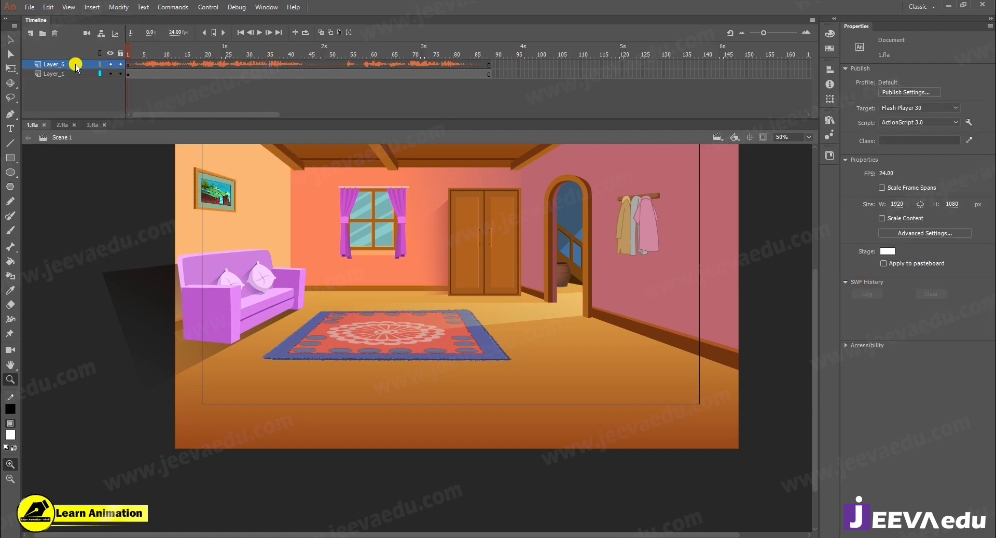
pyautogui.rightClick(75, 64)
pyautogui.click(111, 158)
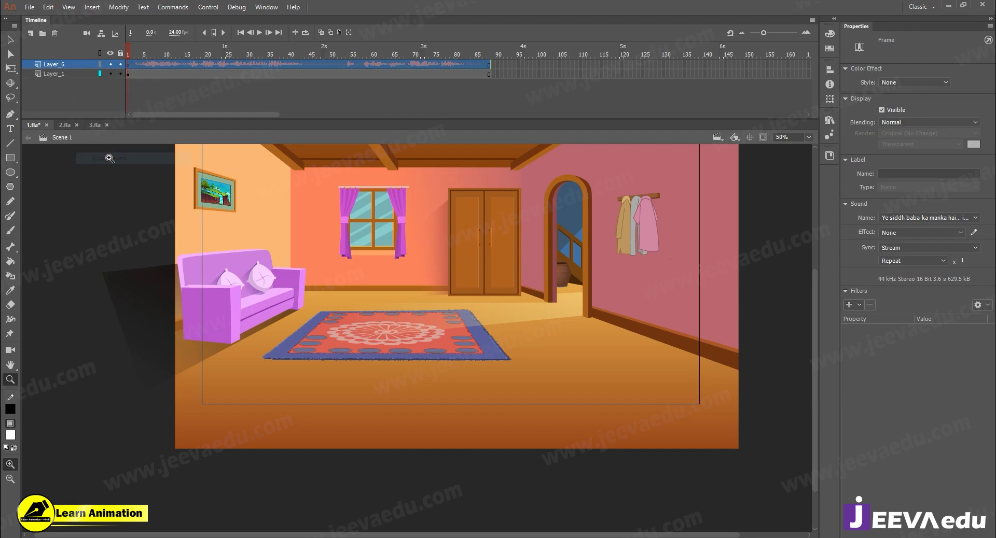
# - Shift the whole room background slightly left and down relative to the stage frame
pyautogui.keyDown('alt'); pyautogui.click(423, 348); pyautogui.keyUp('alt')
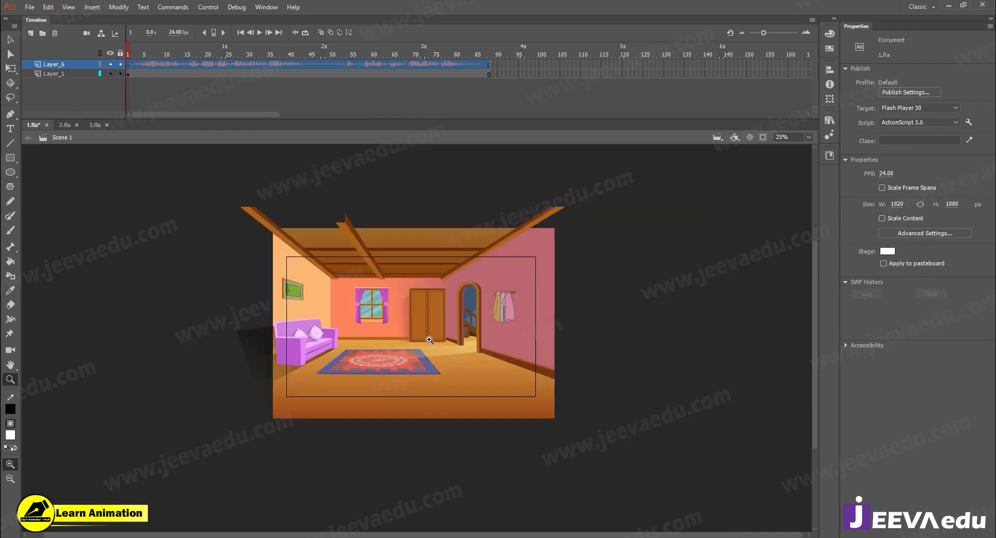
pyautogui.keyDown('alt'); pyautogui.click(409, 342); pyautogui.keyUp('alt')
pyautogui.click(422, 349)
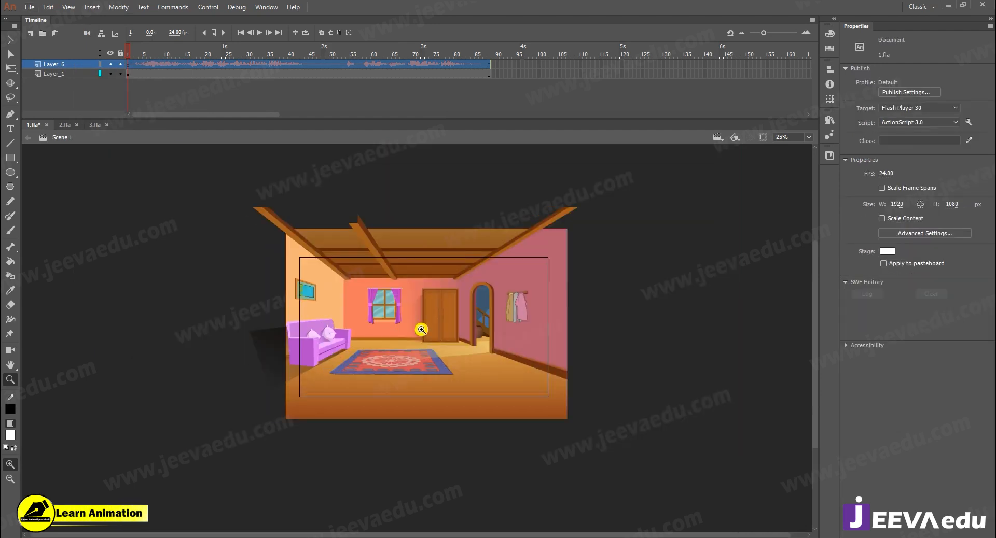
pyautogui.click(421, 330)
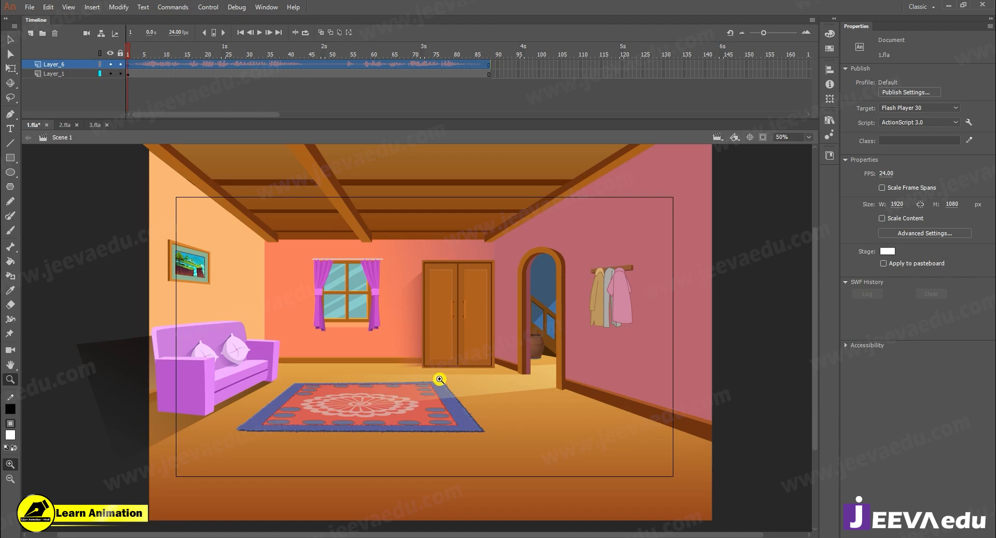
pyautogui.click(402, 362)
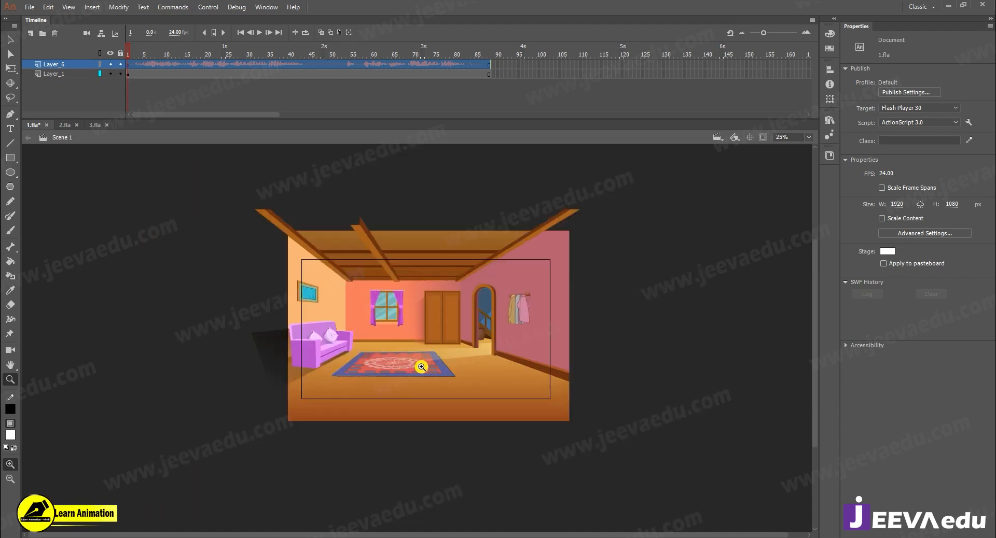
pyautogui.press('v')
pyautogui.click(422, 328)
pyautogui.moveTo(416, 331); pyautogui.dragTo(425, 338)
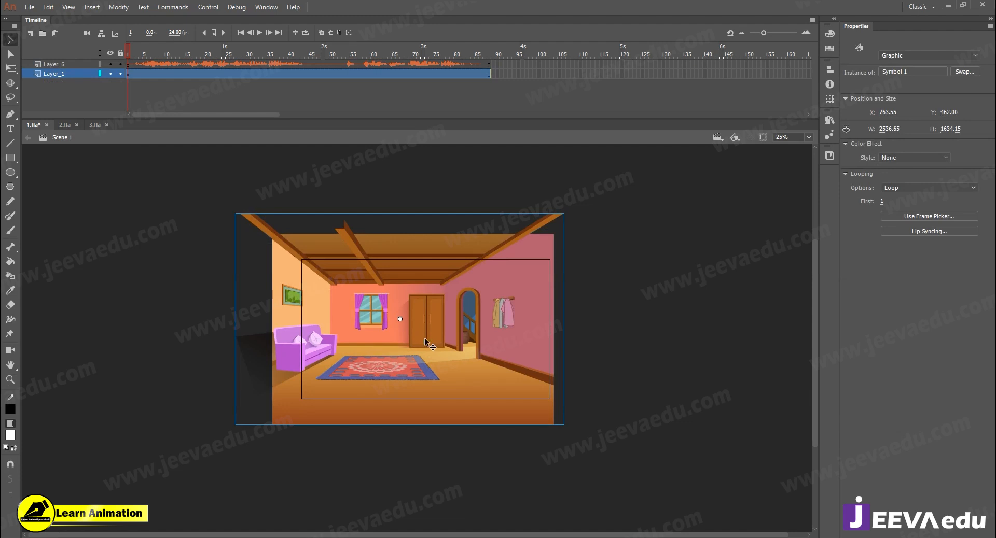
# - Open the room background symbol for editing and paste the copied audio layer above its artwork layer
pyautogui.doubleClick(424, 341)
pyautogui.click(70, 67)
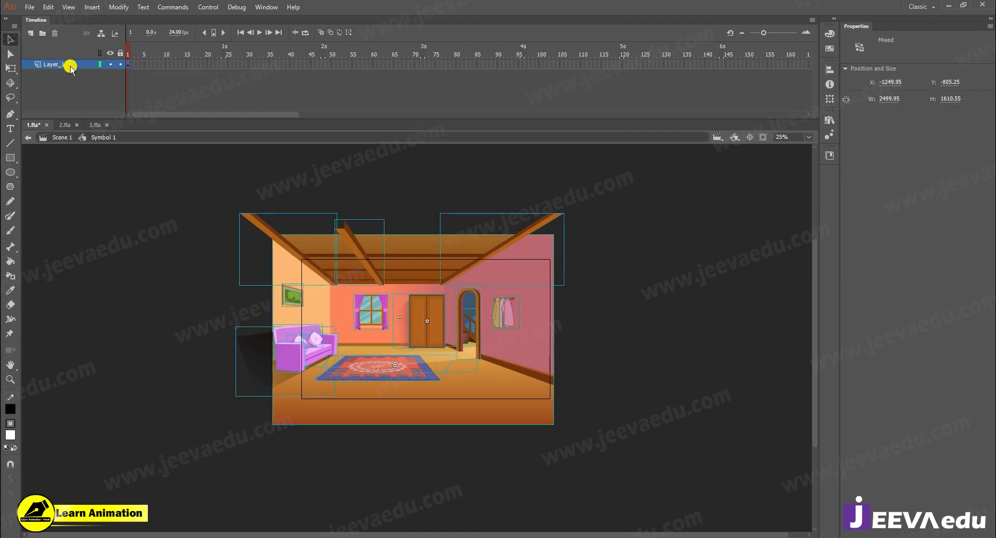
pyautogui.rightClick(70, 66)
pyautogui.click(108, 168)
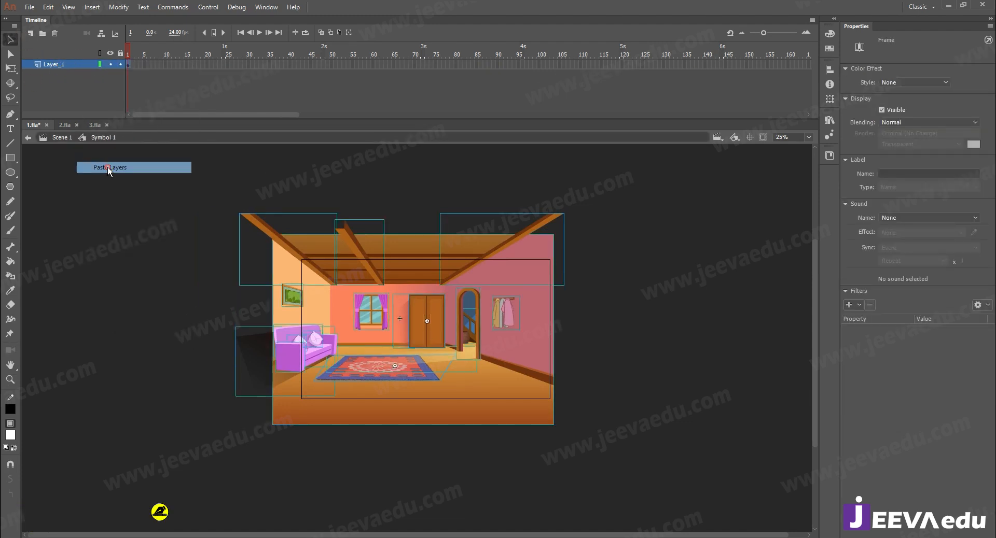
# - Extend the artwork layer to frame 88 and convert all the room artwork into a graphic symbol named Symbol 2
pyautogui.click(487, 73)
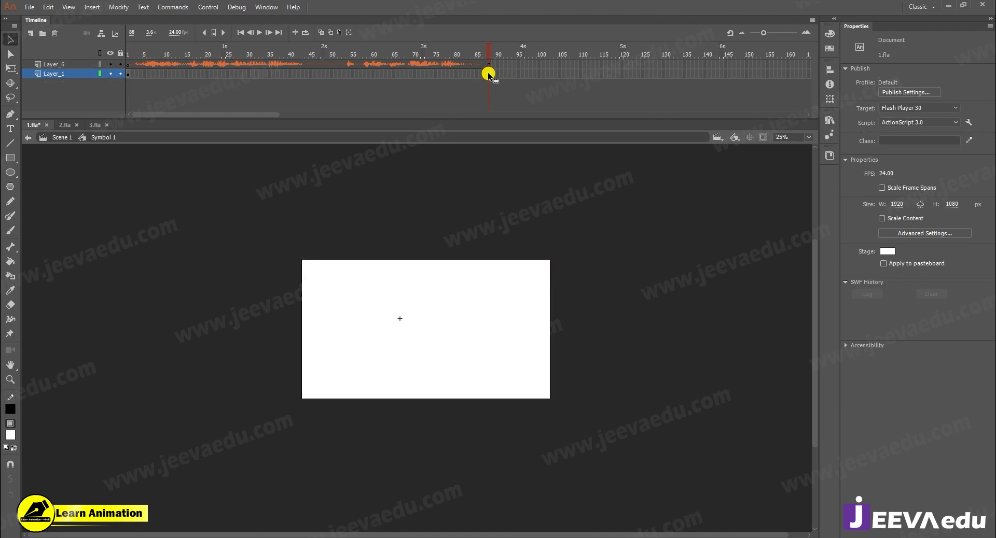
pyautogui.press('F5')
pyautogui.moveTo(488, 65); pyautogui.dragTo(78, 85)
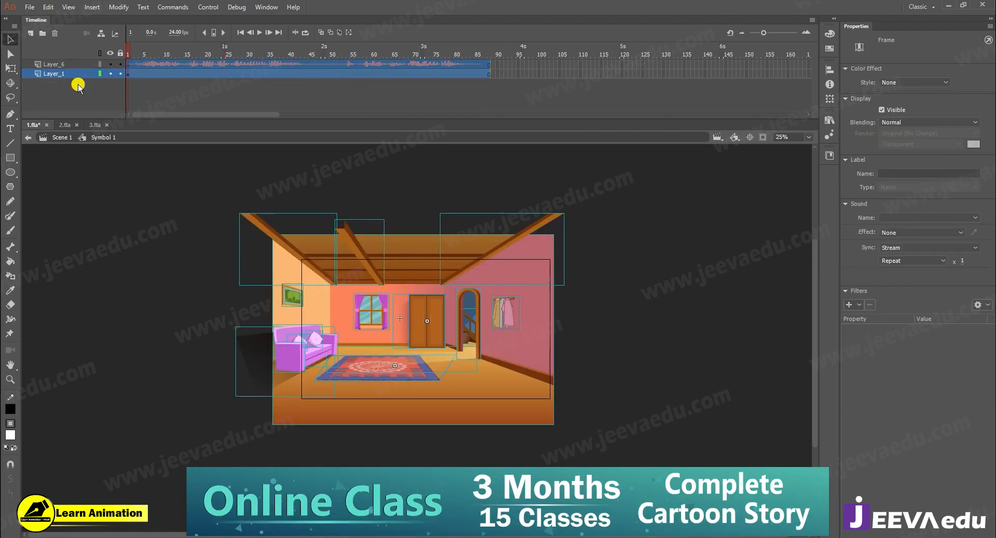
pyautogui.moveTo(145, 171); pyautogui.dragTo(654, 486)
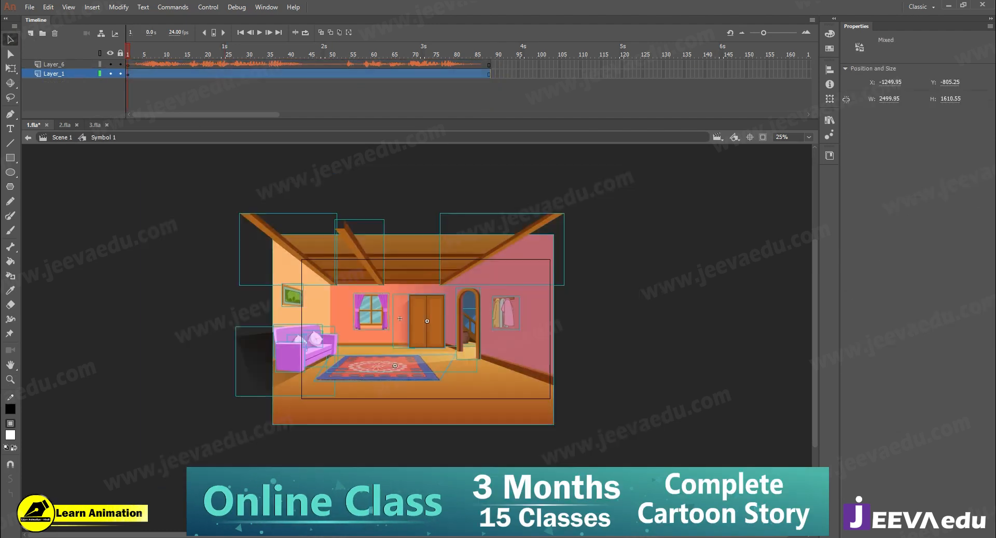
pyautogui.press('F8')
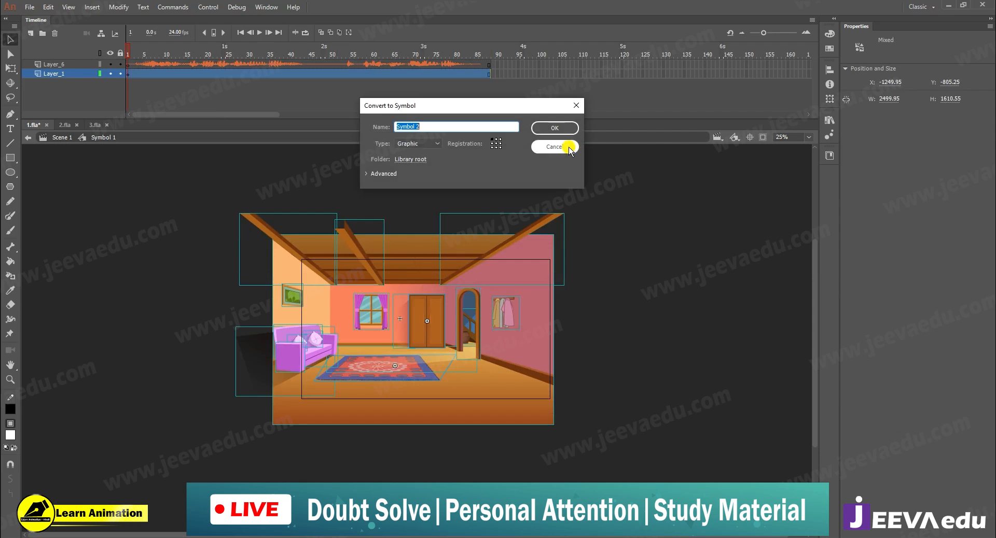
pyautogui.click(559, 130)
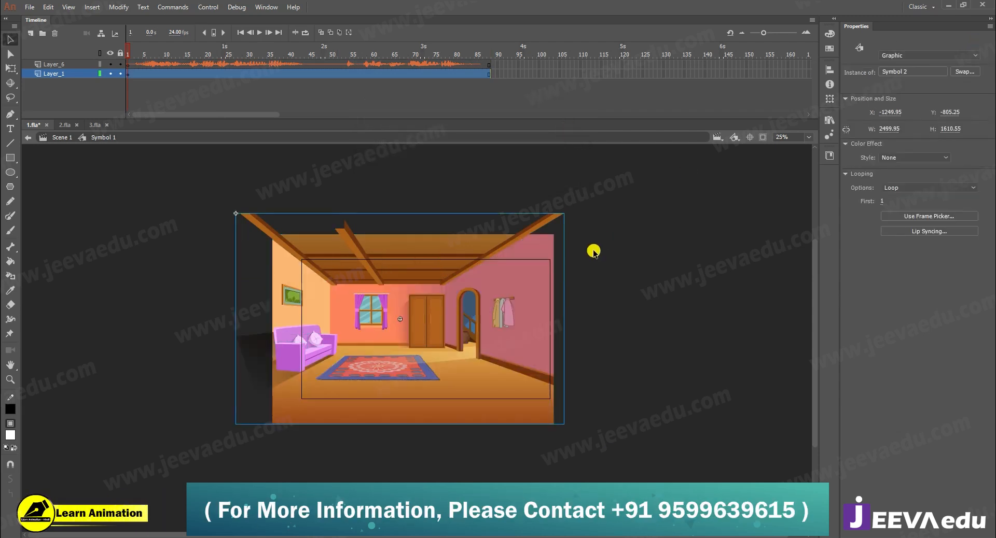
# - Return to Scene 1 and try moving the complete room background symbol
pyautogui.click(63, 137)
pyautogui.click(151, 274)
pyautogui.click(301, 332)
pyautogui.click(92, 299)
pyautogui.click(439, 316)
pyautogui.moveTo(429, 360); pyautogui.dragTo(450, 356)
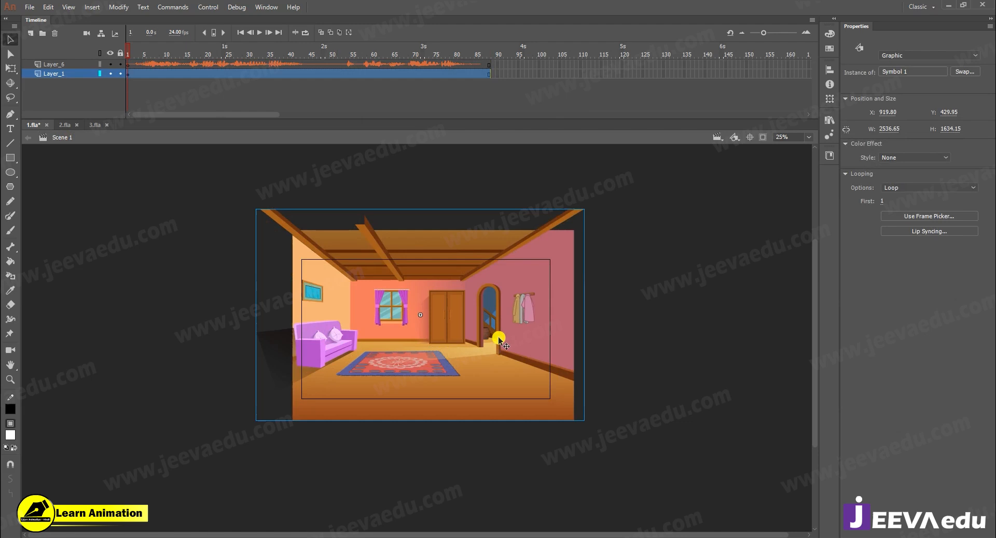
pyautogui.hotkey('ctrl', 'z')
pyautogui.click(684, 304)
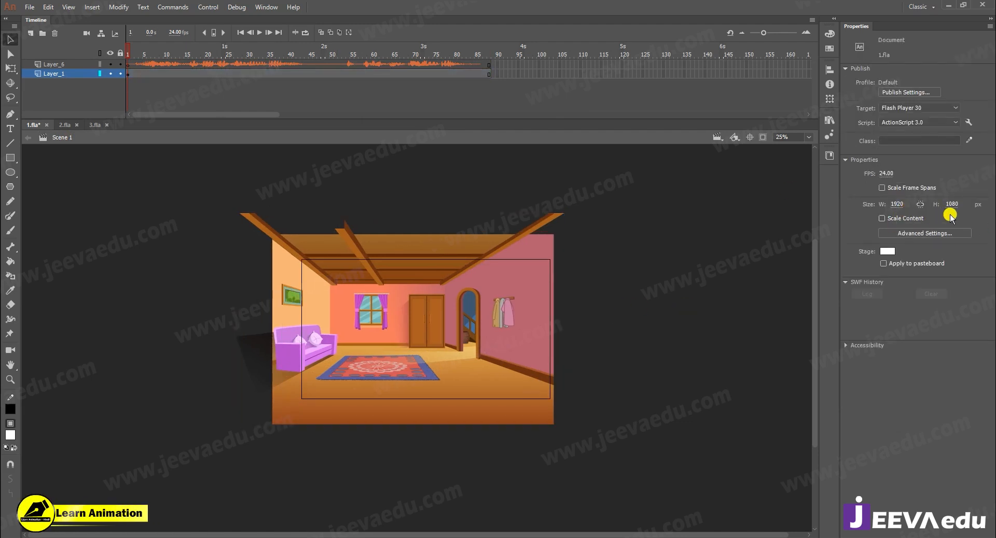
# - Open the room background symbol for editing and add a new empty layer directly above its artwork layer
pyautogui.click(404, 331)
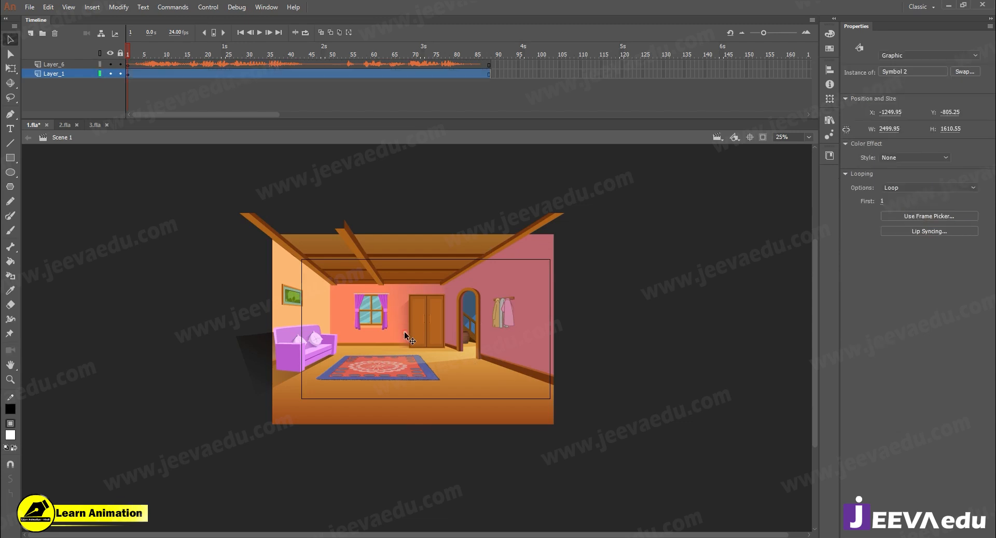
pyautogui.doubleClick(404, 331)
pyautogui.click(144, 51)
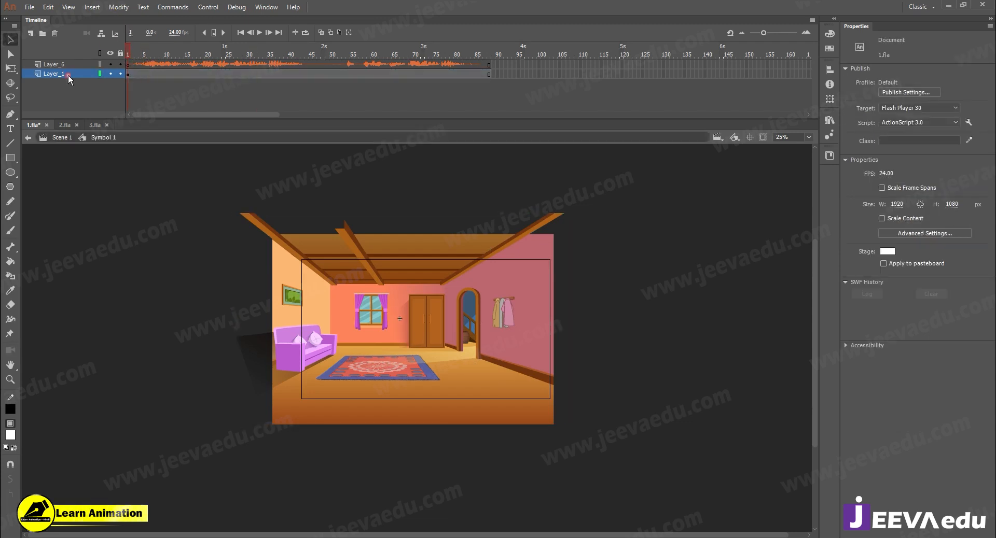
pyautogui.click(31, 33)
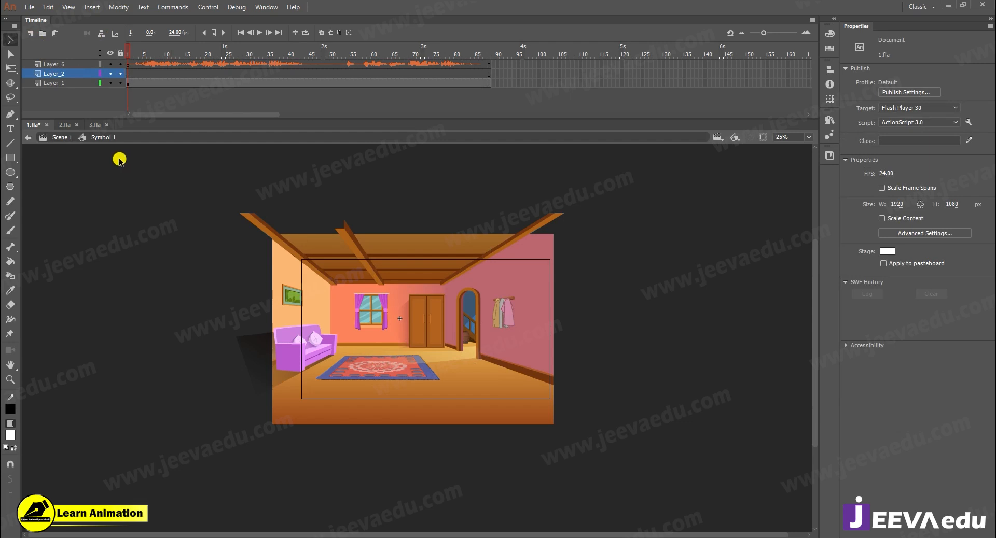
# - Switch to 3.fla to examine the prepared characters, and return to 1.fla
pyautogui.click(101, 127)
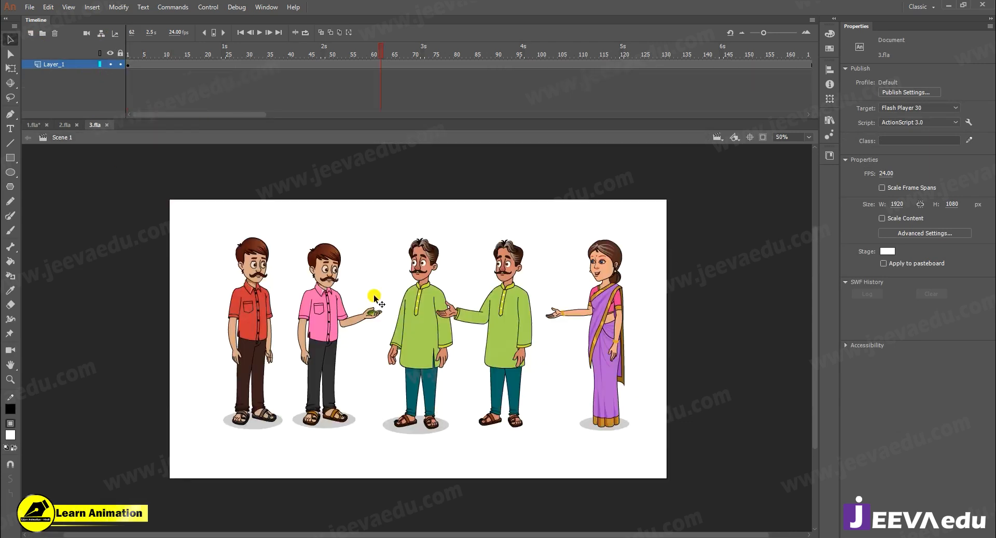
pyautogui.click(337, 325)
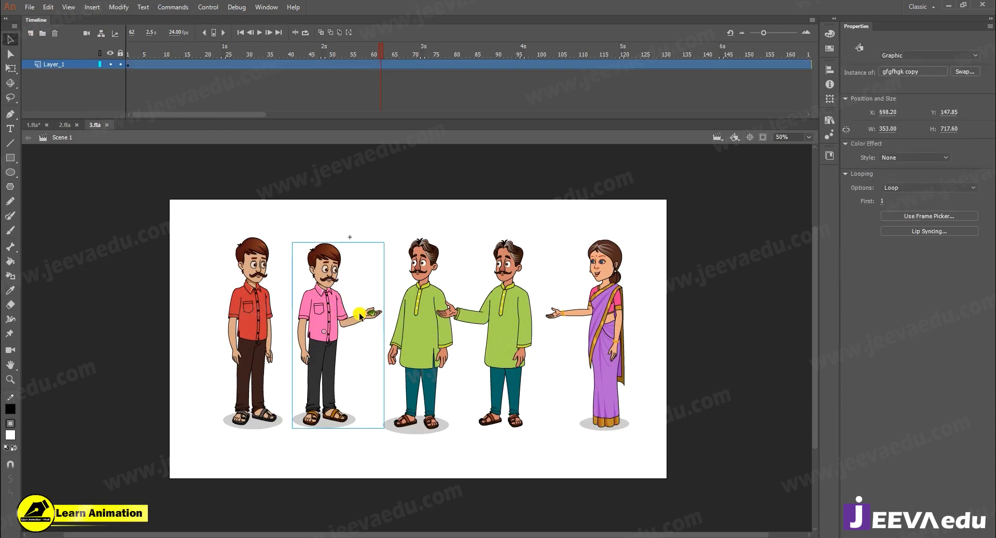
pyautogui.keyDown('shift'); pyautogui.click(500, 339); pyautogui.keyUp('shift')
pyautogui.moveTo(499, 338)
pyautogui.mouseDown()
pyautogui.moveTo(503, 295)
pyautogui.moveTo(505, 335)
pyautogui.mouseUp()
pyautogui.moveTo(659, 280); pyautogui.dragTo(210, 381)
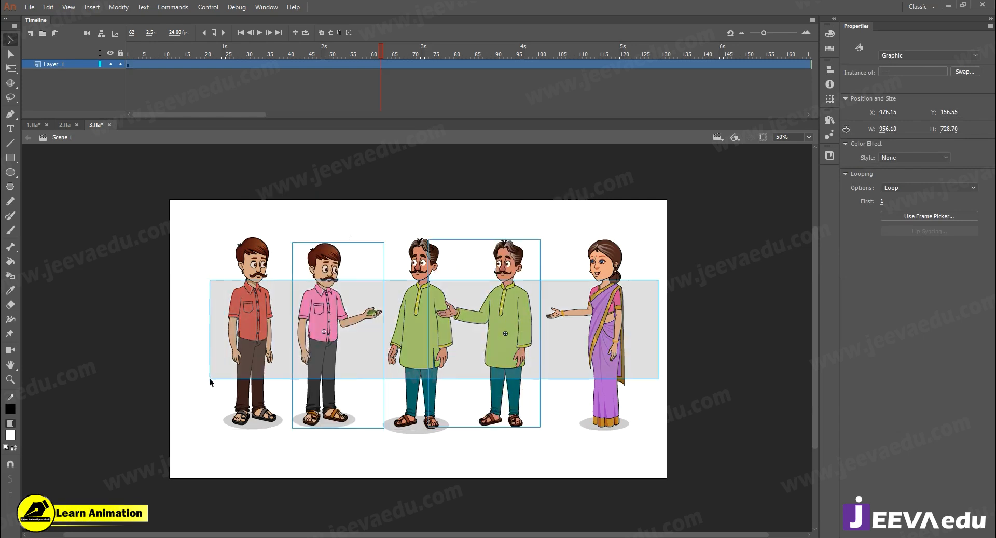
pyautogui.click(417, 220)
pyautogui.click(32, 126)
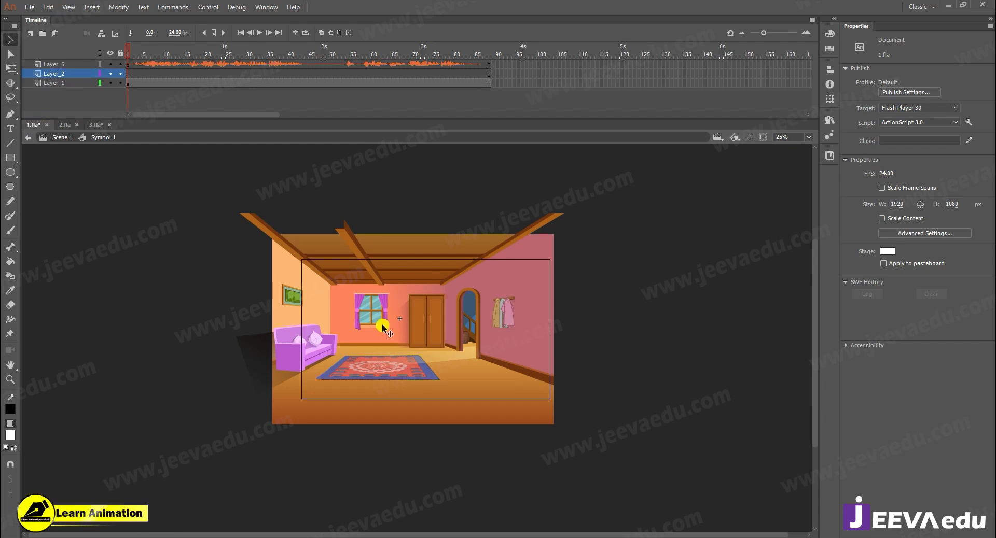
# - Copy the red-shirted and pink-shirted men from 3.fla onto frame 1 of Layer_2 in 1.fla, and clip content outside the stage
pyautogui.click(96, 125)
pyautogui.moveTo(203, 268); pyautogui.dragTo(314, 355)
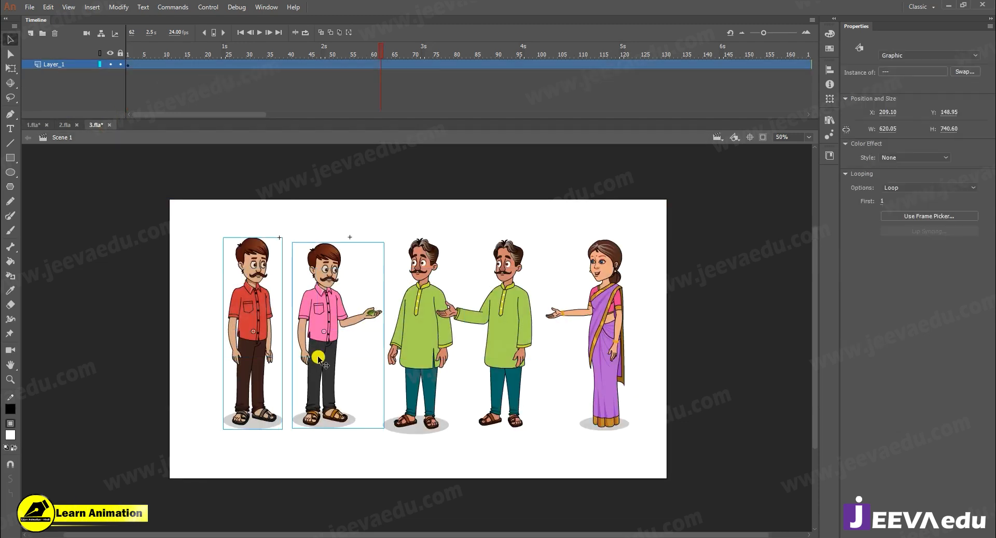
pyautogui.click(33, 125)
pyautogui.click(130, 74)
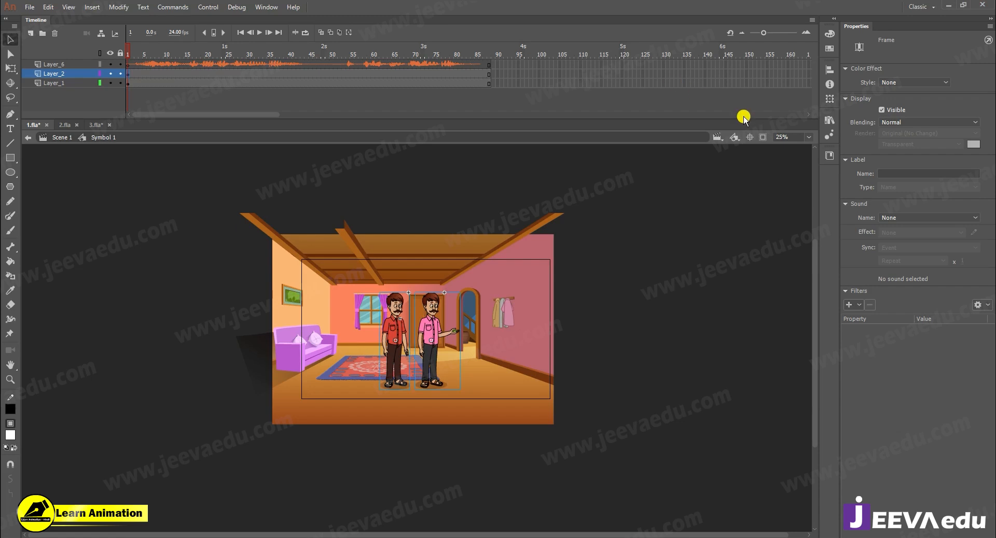
pyautogui.click(762, 138)
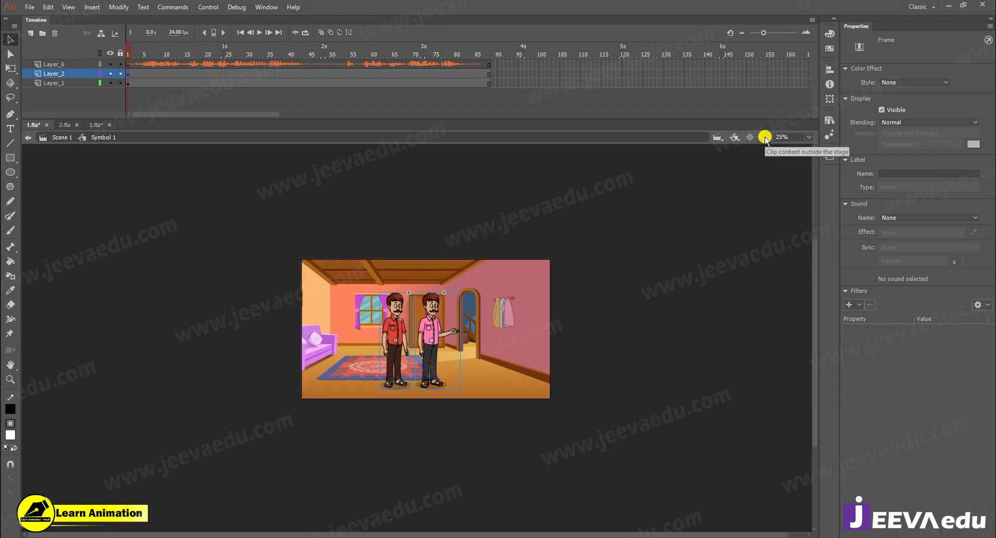
# - Scale both men to 80% twice and place them beside the sofa, at the back edge of the rug
pyautogui.press('z')
pyautogui.click(399, 339)
pyautogui.moveTo(368, 379); pyautogui.dragTo(475, 358)
pyautogui.click(134, 70)
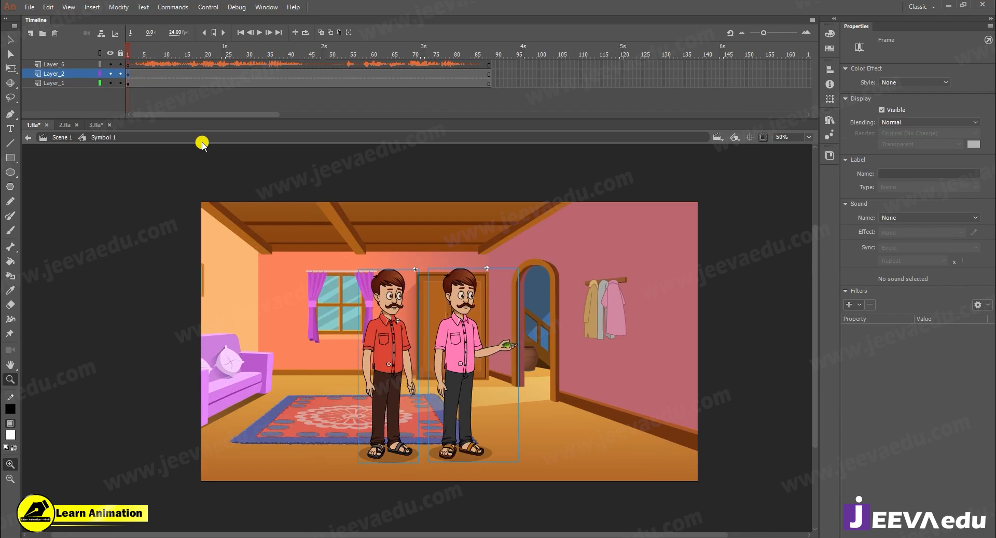
pyautogui.hotkey('ctrl', 'alt', 's')
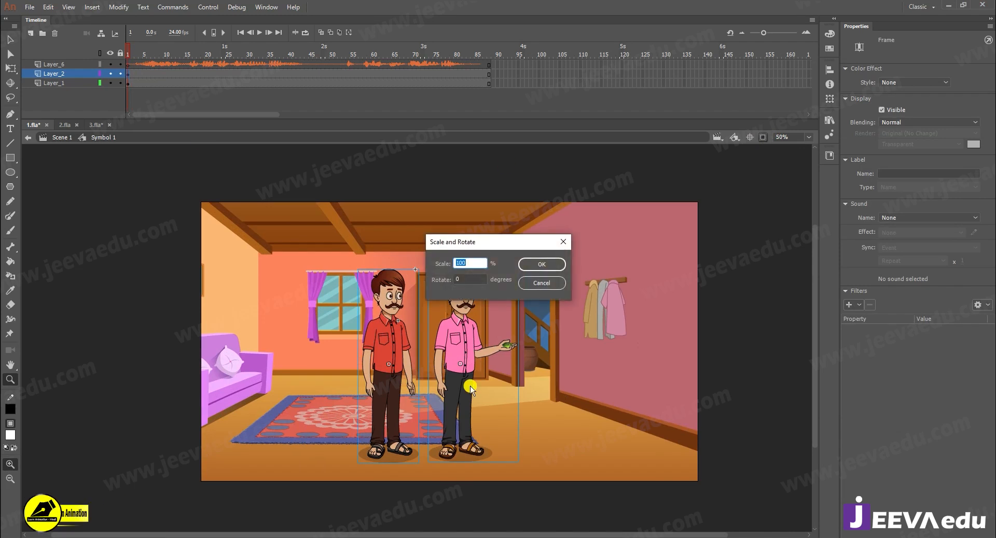
pyautogui.write('80')
pyautogui.press('Return')
pyautogui.hotkey('ctrl', 'alt', 's')
pyautogui.press('Return')
pyautogui.press('v')
pyautogui.moveTo(451, 378); pyautogui.dragTo(325, 362)
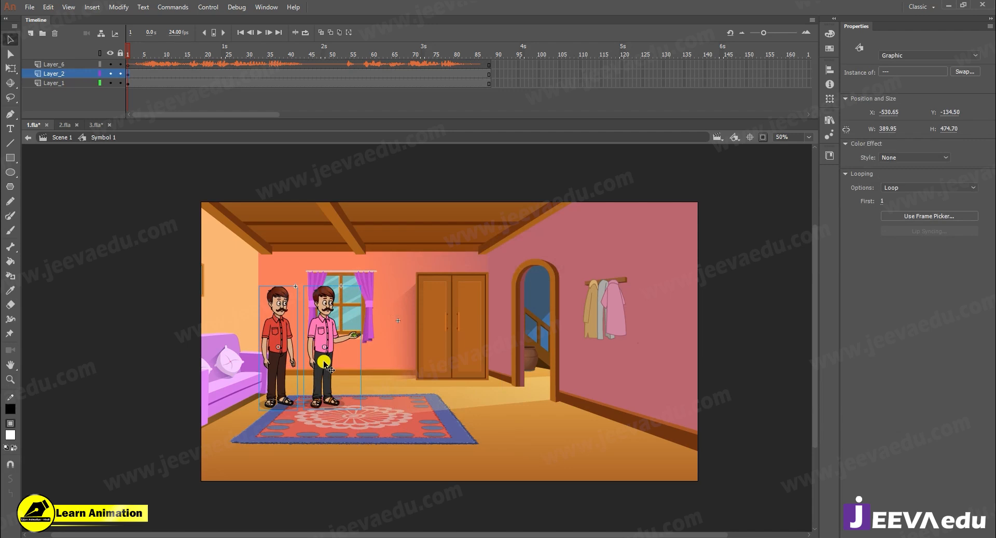
pyautogui.moveTo(325, 363); pyautogui.dragTo(324, 367)
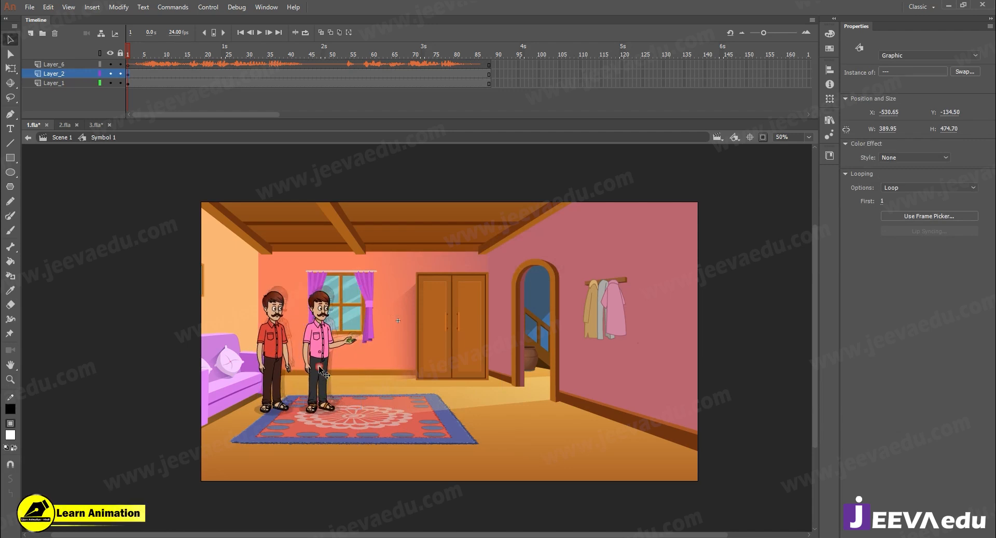
# - Scale both men down by 98% twice and shift them slightly closer to the sofa
pyautogui.hotkey('ctrl', 'alt', 's')
pyautogui.write('98')
pyautogui.press('Return')
pyautogui.hotkey('ctrl', 'alt', 's')
pyautogui.press('Return')
pyautogui.moveTo(317, 367); pyautogui.dragTo(308, 367)
pyautogui.click(190, 109)
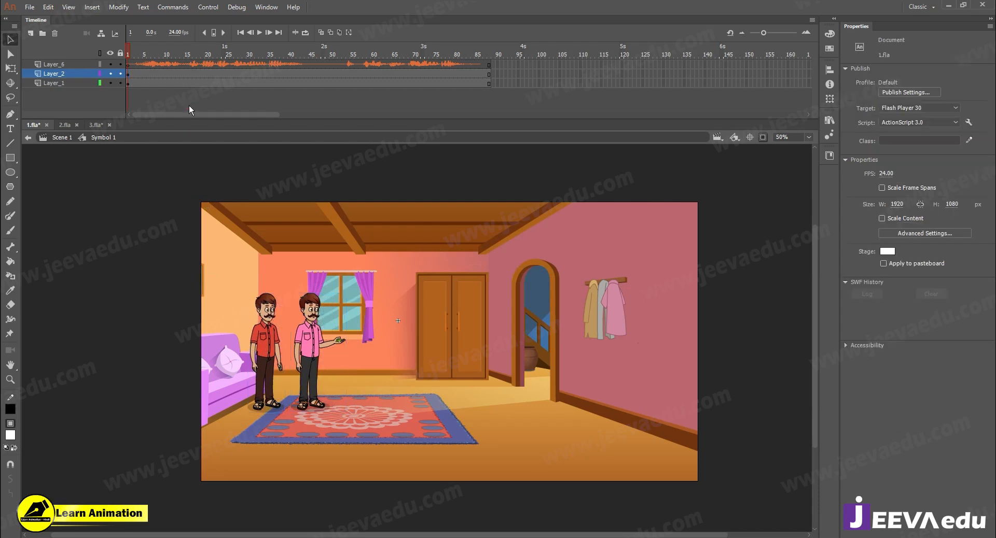
# - Move the red-shirted man in place onto a new layer above Layer_2 and shift him slightly down and left
pyautogui.click(268, 356)
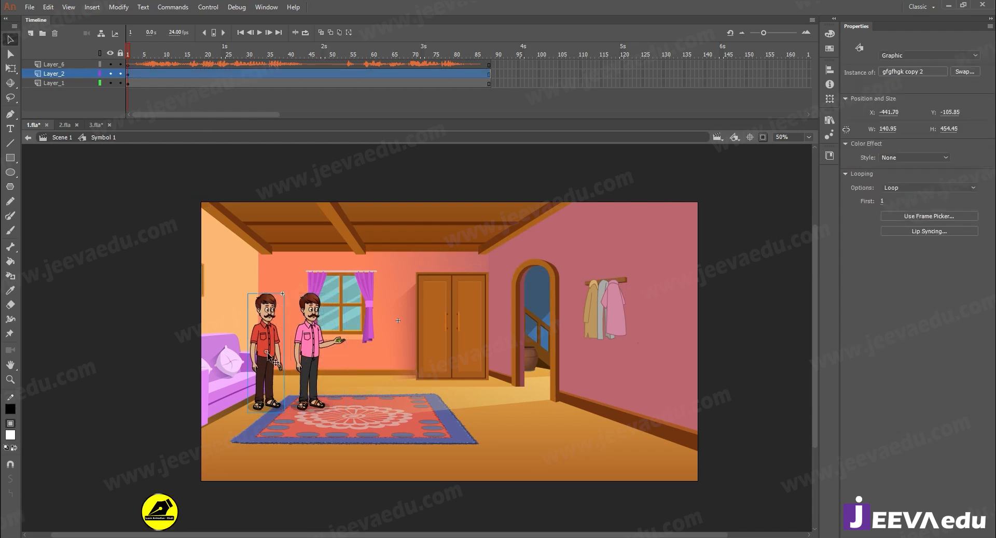
pyautogui.hotkey('ctrl', 'x')
pyautogui.click(35, 34)
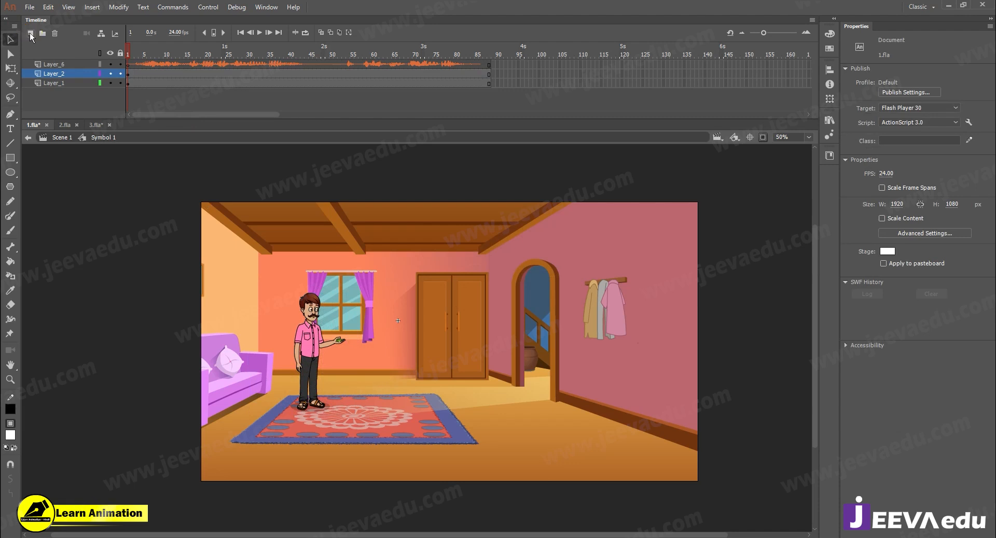
pyautogui.rightClick(72, 198)
pyautogui.click(99, 240)
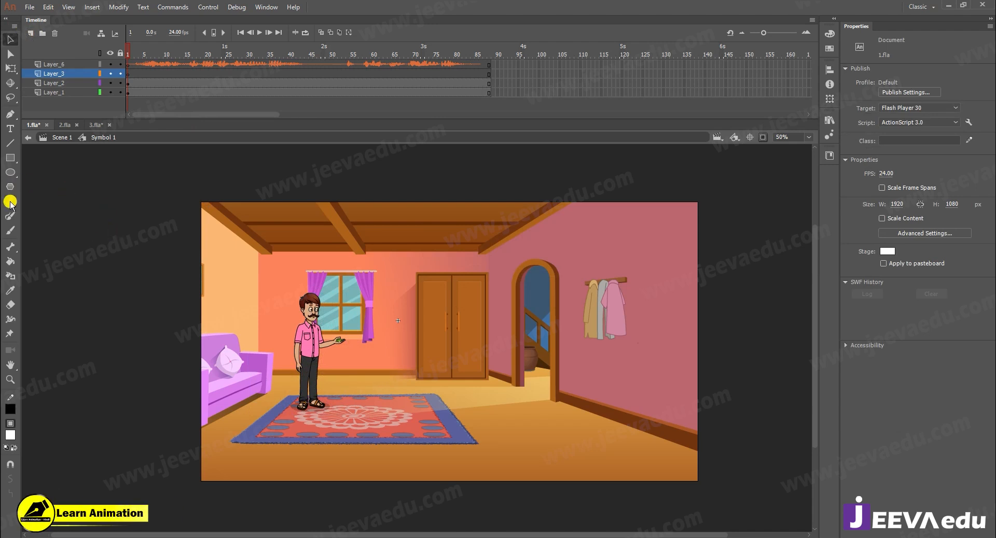
pyautogui.moveTo(269, 349)
pyautogui.mouseDown()
pyautogui.moveTo(275, 363)
pyautogui.moveTo(266, 359)
pyautogui.mouseUp()
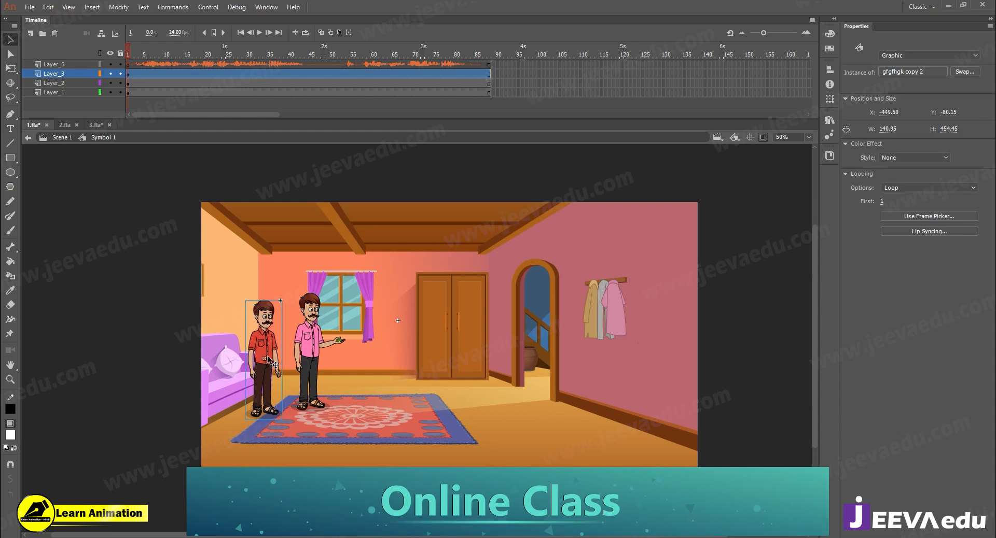
pyautogui.moveTo(268, 353); pyautogui.dragTo(266, 349)
# - Enlarge the red-shirted man by 105% twice and nudge him slightly down
pyautogui.press('z')
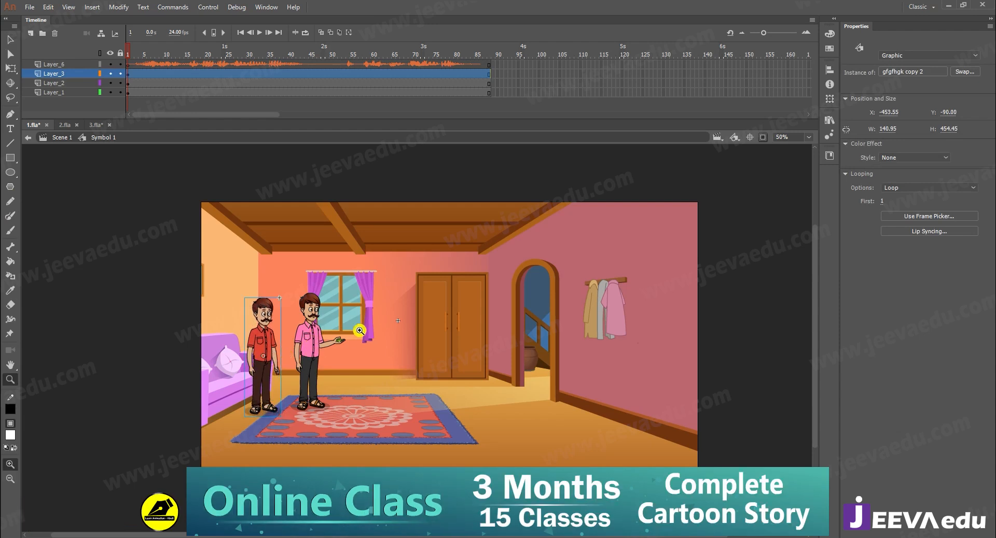
pyautogui.click(285, 354)
pyautogui.keyDown('alt'); pyautogui.click(388, 353); pyautogui.keyUp('alt')
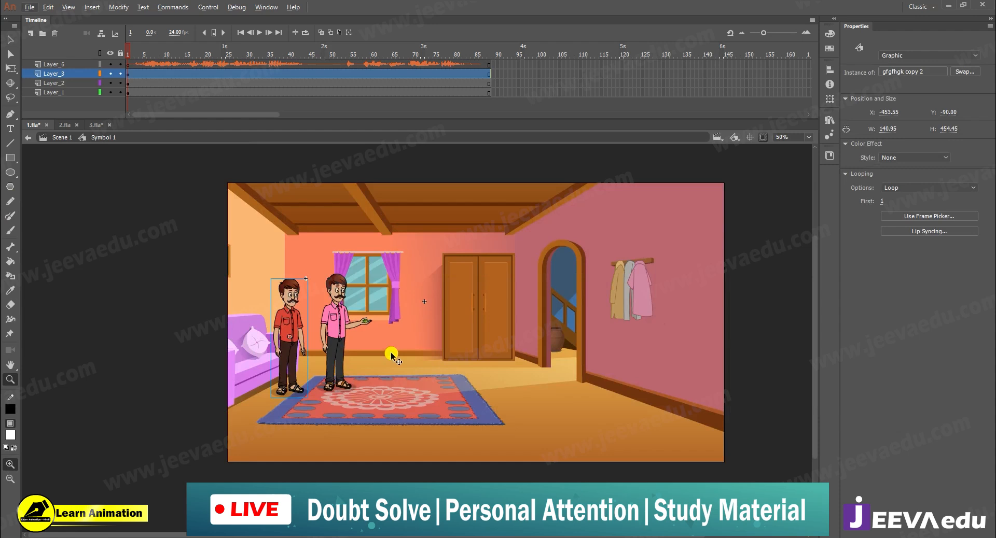
pyautogui.hotkey('ctrl', 'alt', 's')
pyautogui.write('105')
pyautogui.press('Return')
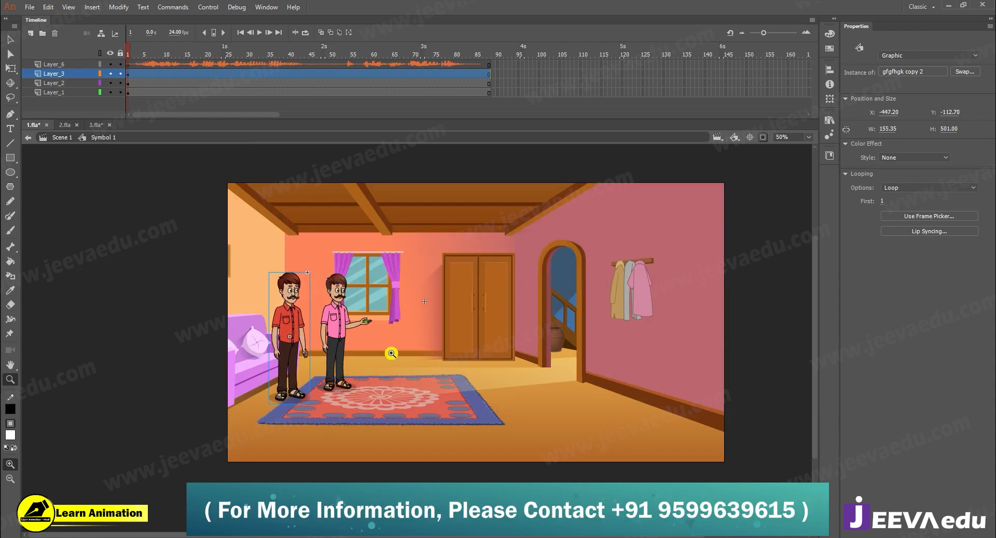
pyautogui.press('Down')
pyautogui.press('Down')
pyautogui.press('Down')
pyautogui.press('Down')
pyautogui.press('Down')
pyautogui.press('Down')
pyautogui.press('Down')
pyautogui.press('Down')
pyautogui.press('Down')
pyautogui.press('Down')
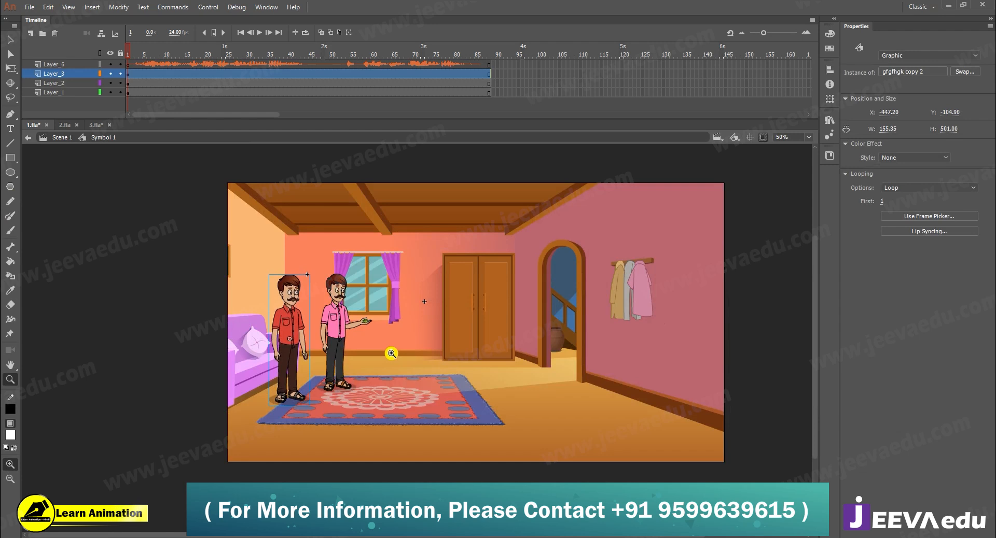
# - Nudge the pink-shirted man slightly left and down, closer to the red-shirted man
pyautogui.press('v')
pyautogui.click(336, 337)
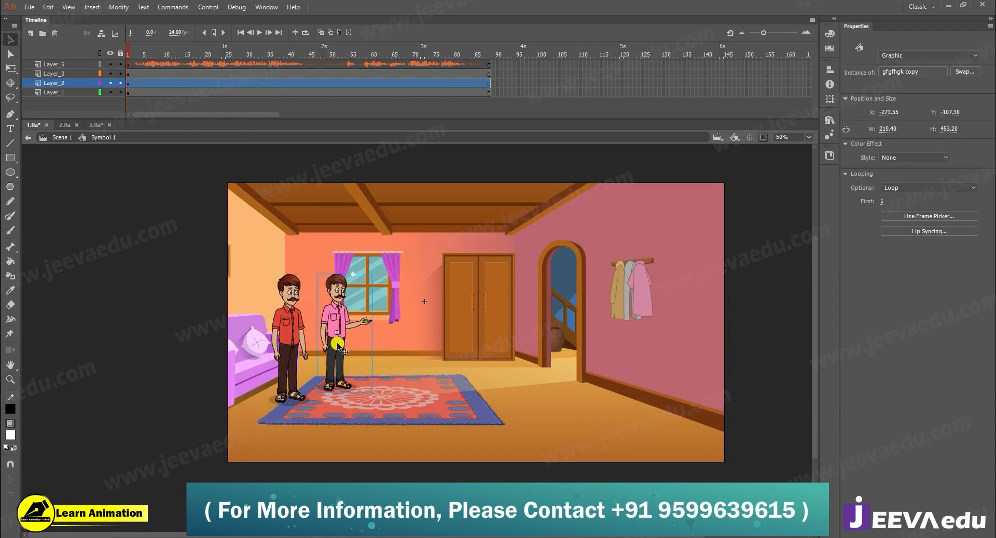
pyautogui.press('Left')
pyautogui.press('Left')
pyautogui.press('Left')
pyautogui.press('Left')
pyautogui.press('Left')
pyautogui.press('Left')
pyautogui.press('Down')
pyautogui.press('Down')
pyautogui.press('Down')
pyautogui.press('Down')
pyautogui.press('Down')
pyautogui.press('Down')
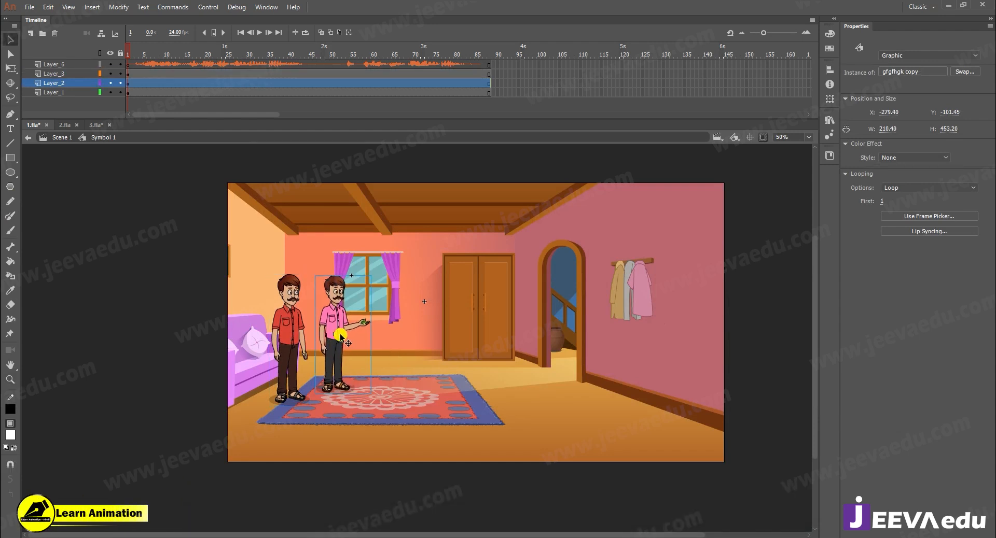
# - Add a new layer above the red-shirted man's layer, Layer_3
pyautogui.press('z')
pyautogui.click(351, 326)
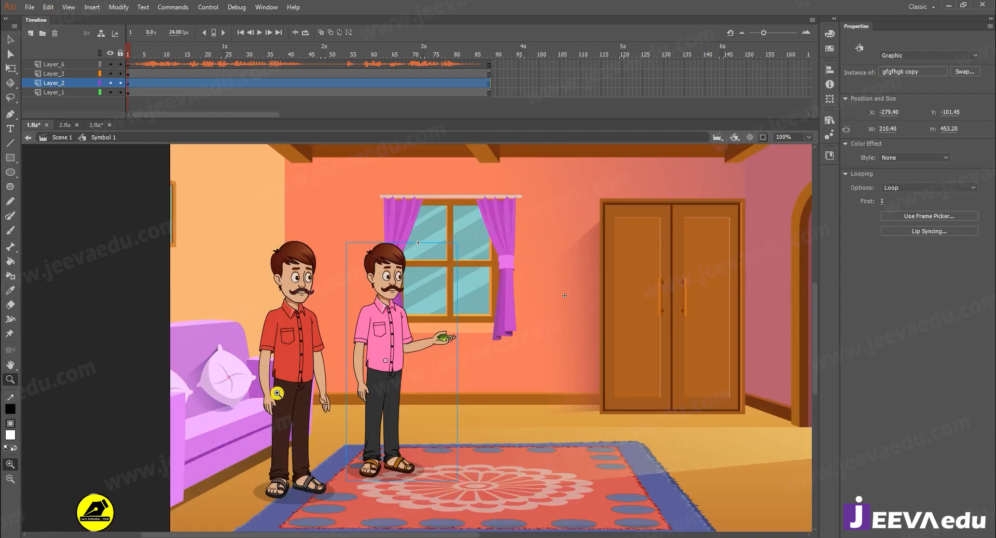
pyautogui.hotkey('ctrl', '-')
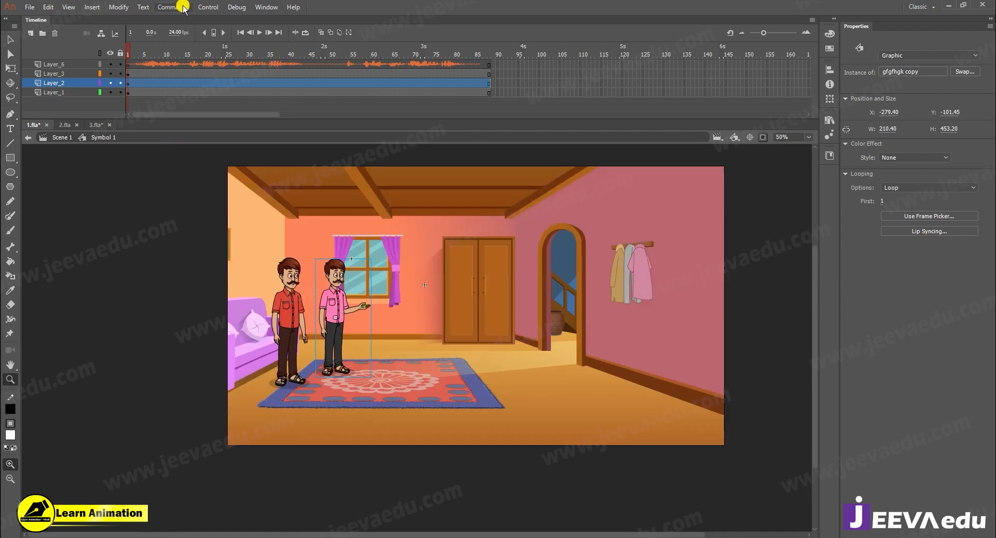
pyautogui.click(57, 74)
pyautogui.click(32, 34)
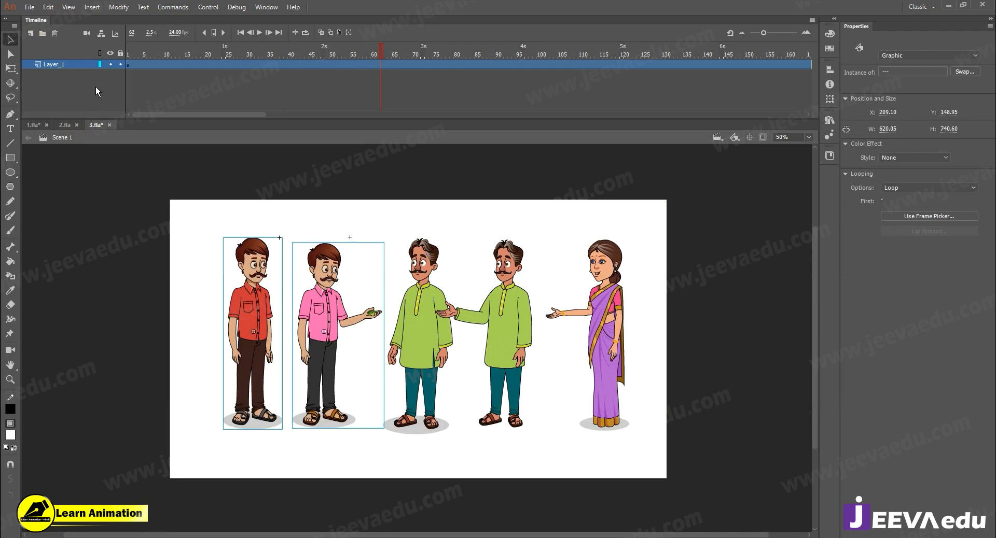
# - Copy the green-kurta man with the outstretched arm from 3.fla onto Layer_4 in 1.fla, placing him between the pink-shirted man and the wardrobe
pyautogui.moveTo(96, 87); pyautogui.dragTo(372, 92)
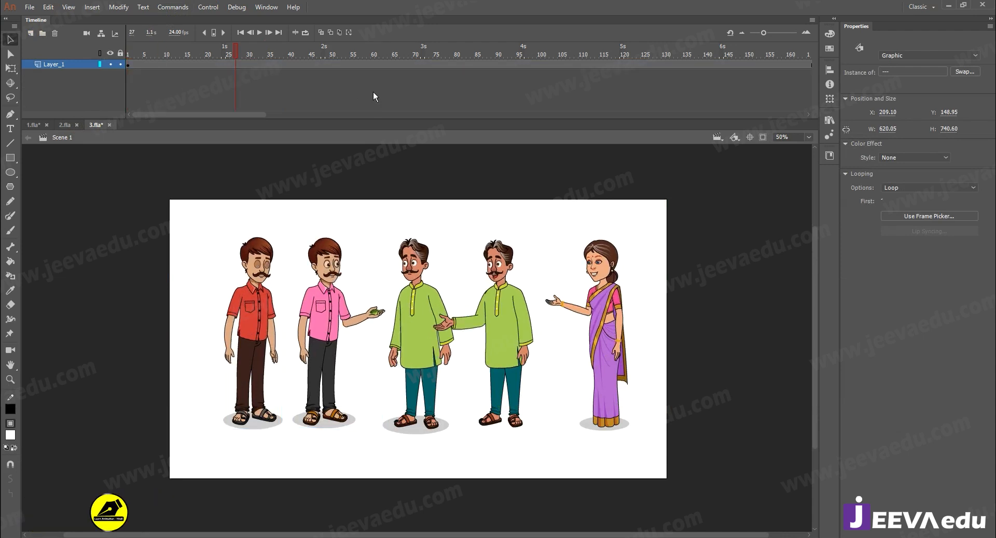
pyautogui.click(497, 336)
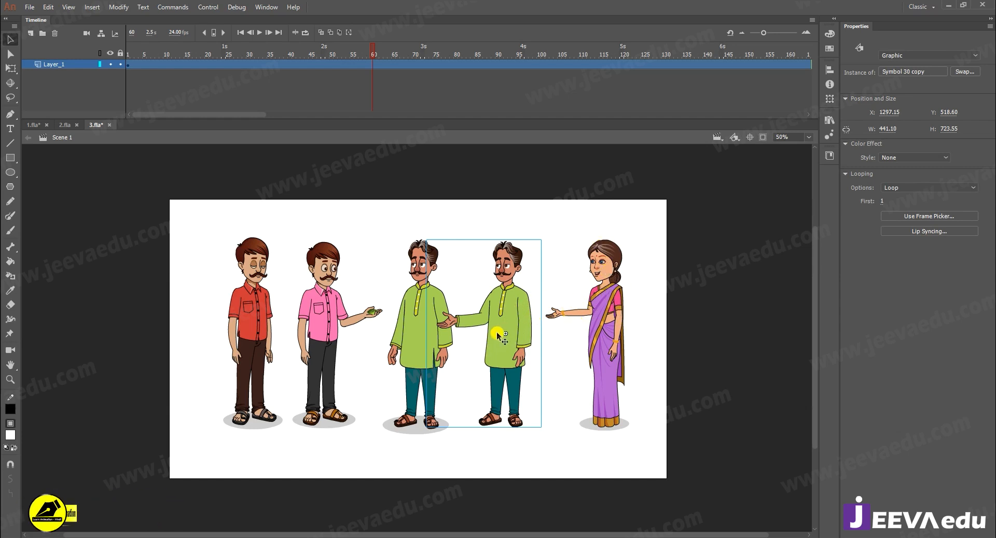
pyautogui.click(31, 126)
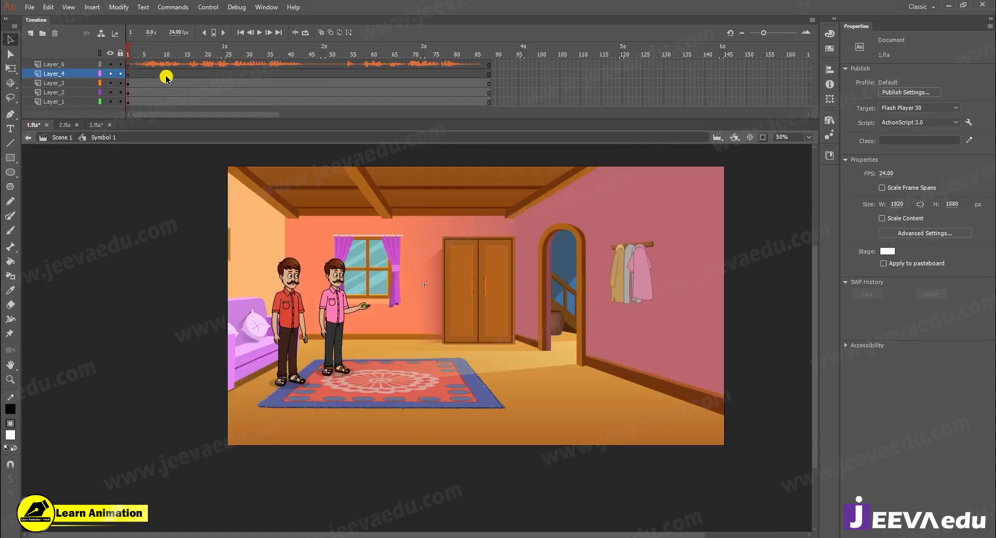
pyautogui.click(127, 74)
pyautogui.click(432, 377)
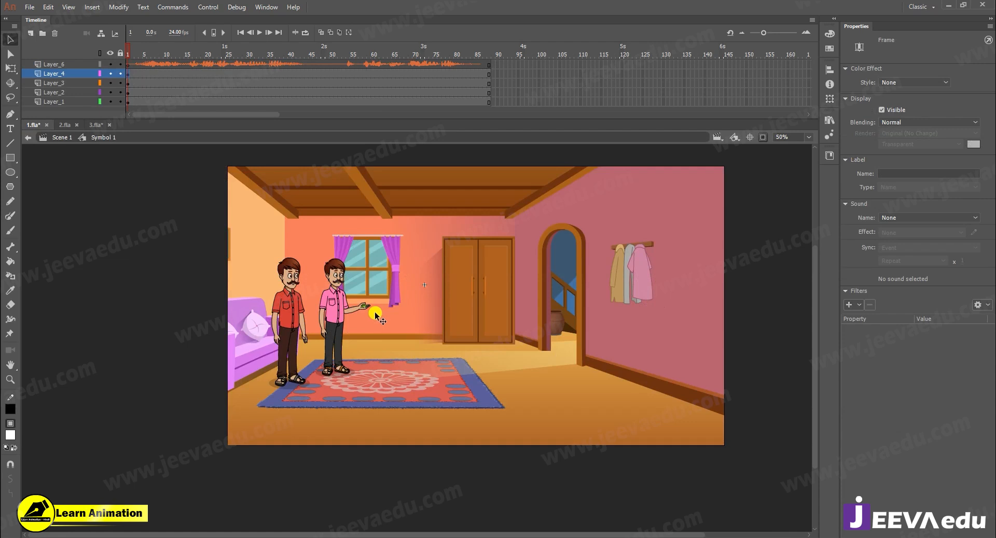
pyautogui.hotkey('ctrl', 'v')
pyautogui.moveTo(421, 368); pyautogui.dragTo(413, 314)
# - Scale the green-kurta man by 80% twice and by 105% once
pyautogui.hotkey('ctrl', 'alt', 's')
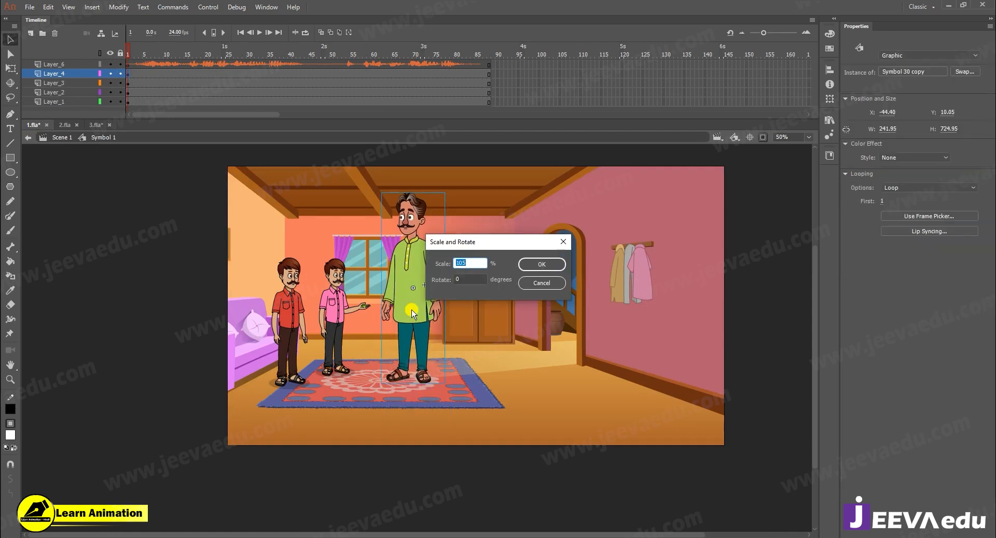
pyautogui.press('Return')
pyautogui.hotkey('ctrl', 'alt', 's')
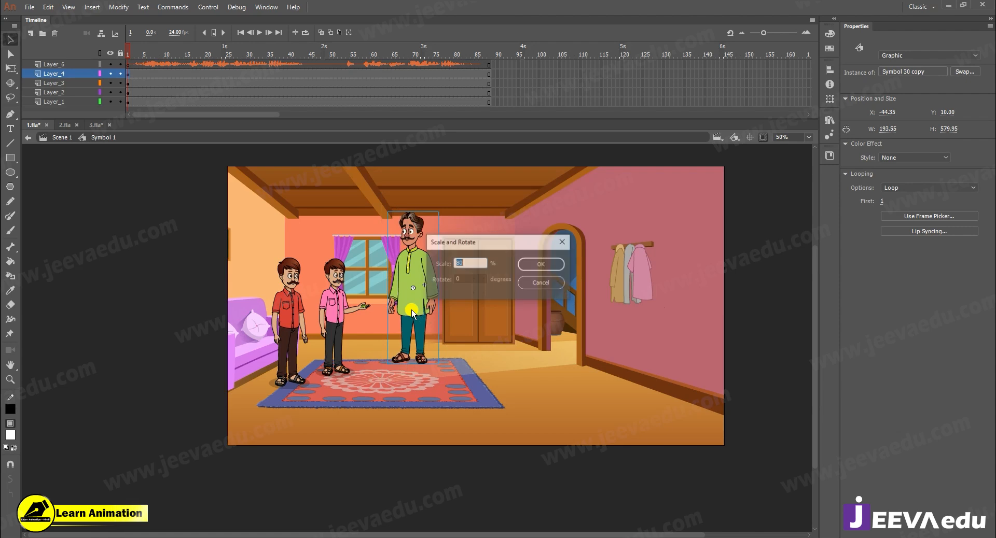
pyautogui.press('Return')
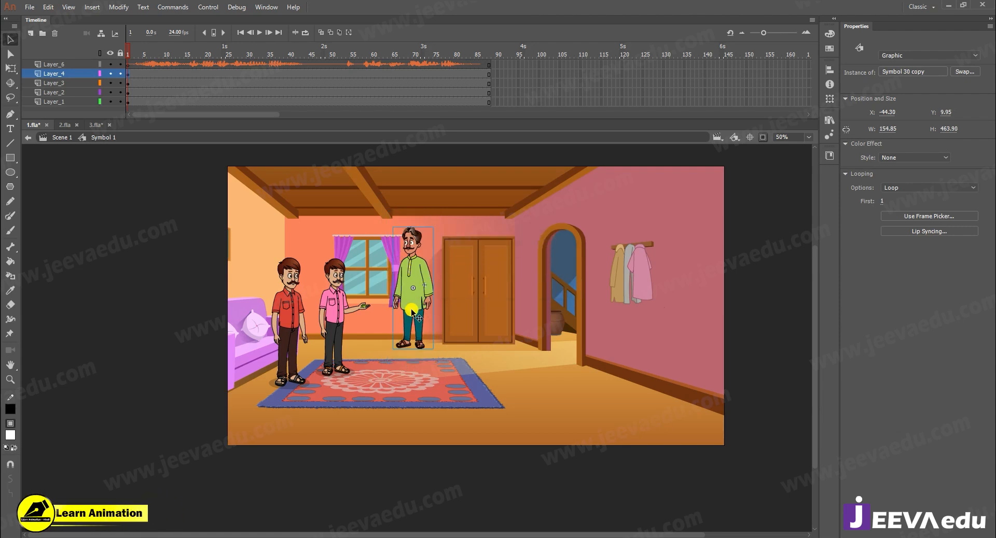
pyautogui.hotkey('ctrl', 'alt', 's')
pyautogui.write('105')
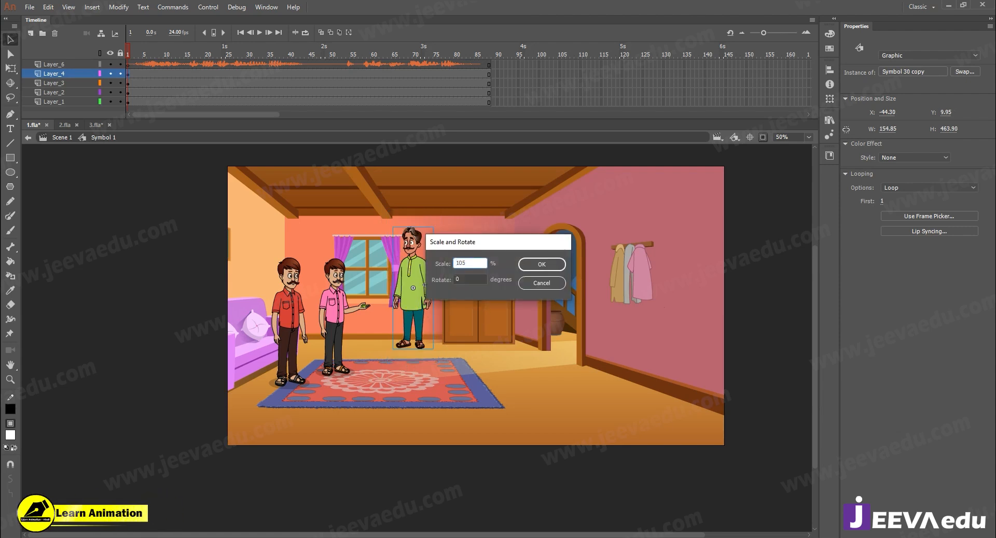
pyautogui.press('Return')
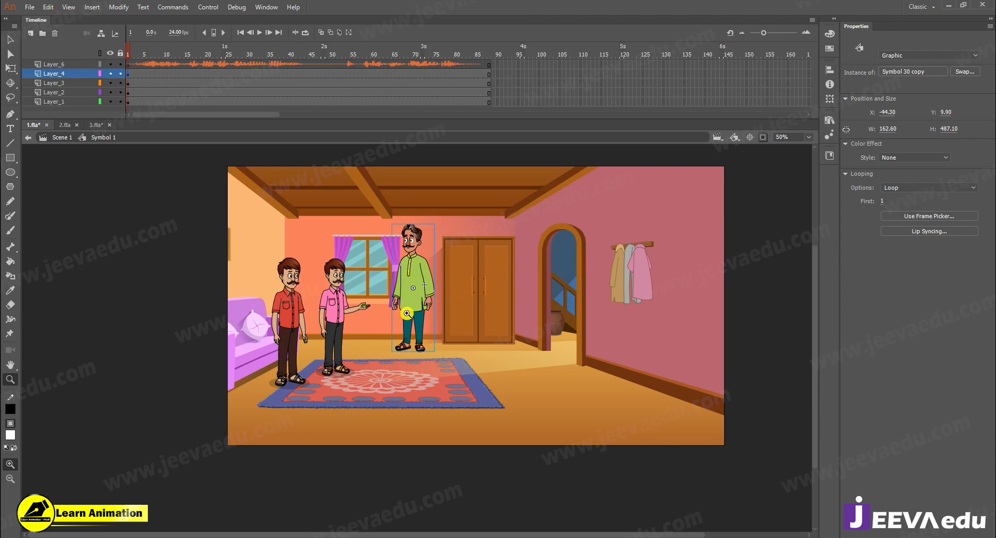
# - Move the green-kurta man down onto the far edge of the rug and scale him by 90%
pyautogui.moveTo(417, 302); pyautogui.dragTo(423, 329)
pyautogui.hotkey('ctrl', 'alt', 's')
pyautogui.write('90')
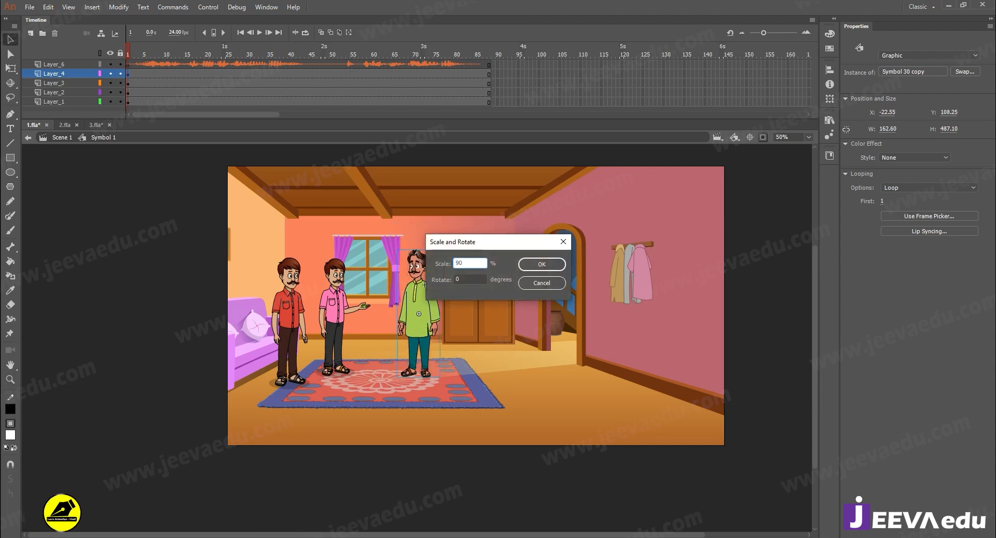
pyautogui.press('Return')
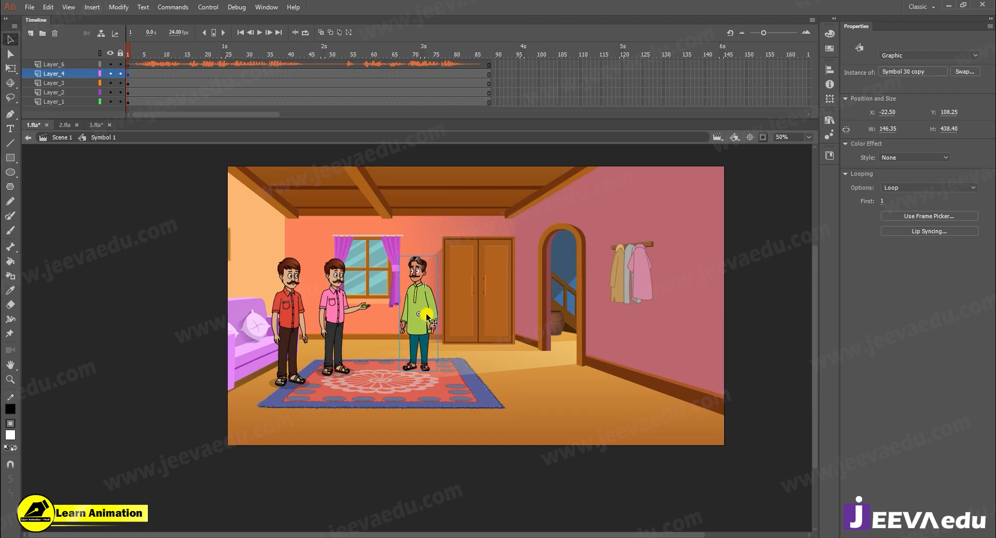
# - Nudge the green-kurta man slightly down and left, aligning his feet on the rug opposite the pink-shirted man
pyautogui.click(233, 330)
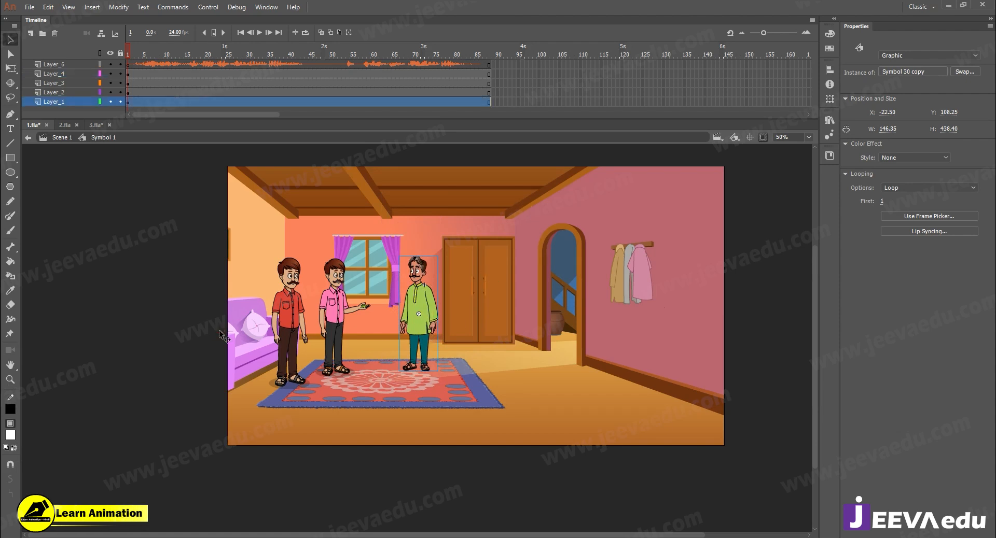
pyautogui.press('z')
pyautogui.click(430, 323)
pyautogui.press('v')
pyautogui.click(449, 314)
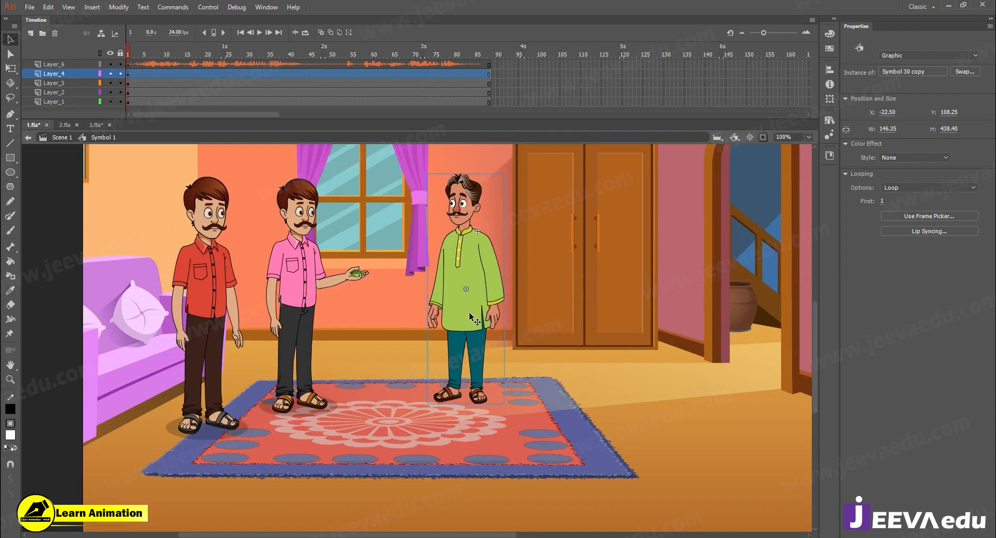
pyautogui.moveTo(476, 325); pyautogui.dragTo(488, 366)
pyautogui.press('z')
pyautogui.keyDown('alt'); pyautogui.click(480, 365); pyautogui.keyUp('alt')
pyautogui.scroll(-1, 440, 297)
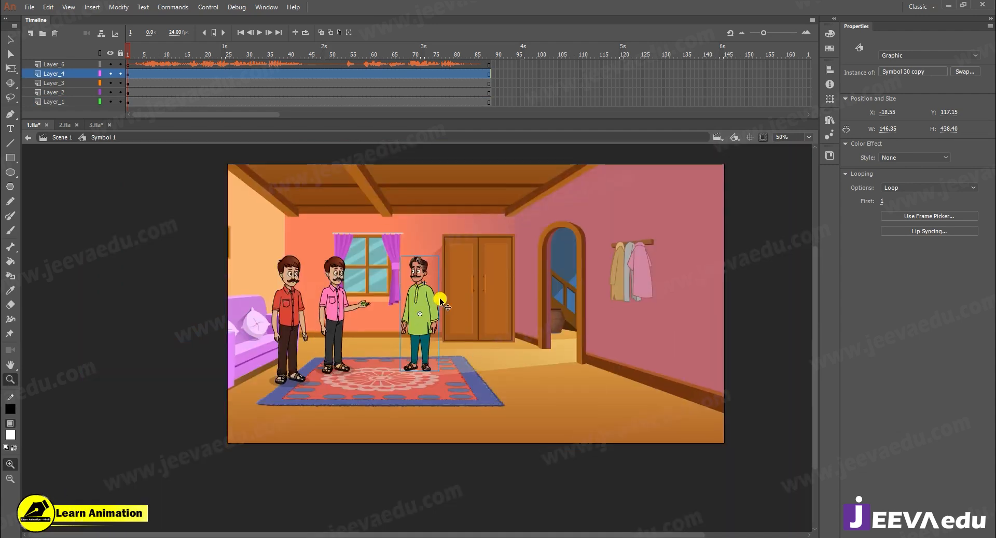
pyautogui.press('v')
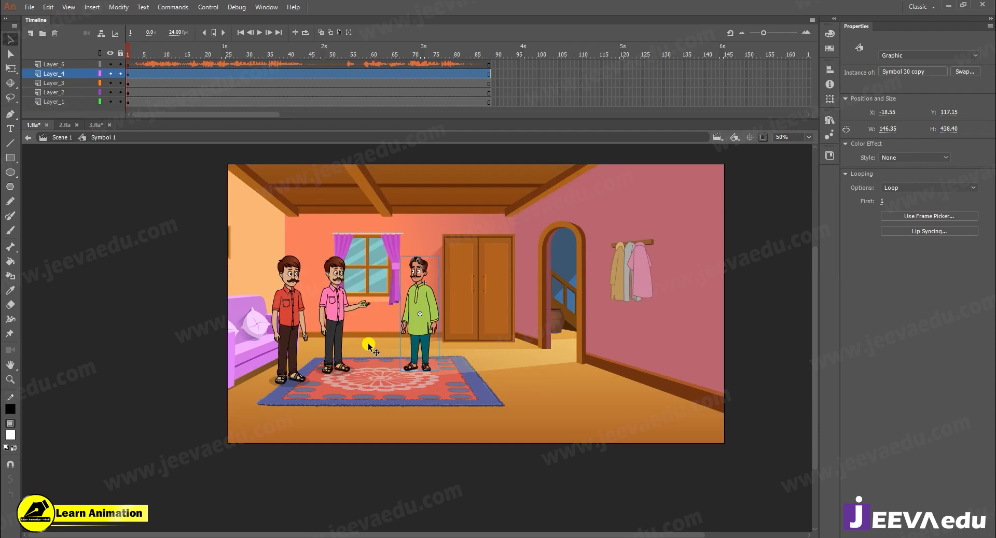
pyautogui.moveTo(420, 315); pyautogui.dragTo(414, 315)
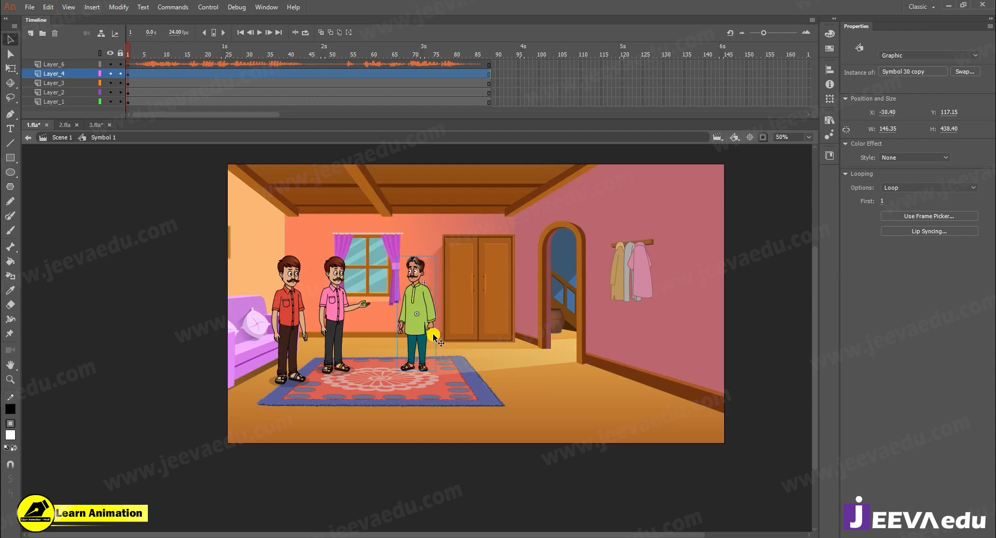
# - Play the animation inside the green-kurta man's symbol, then return to Symbol 1 and scrub its opening frames
pyautogui.press('z')
pyautogui.click(434, 306)
pyautogui.press('v')
pyautogui.doubleClick(390, 325)
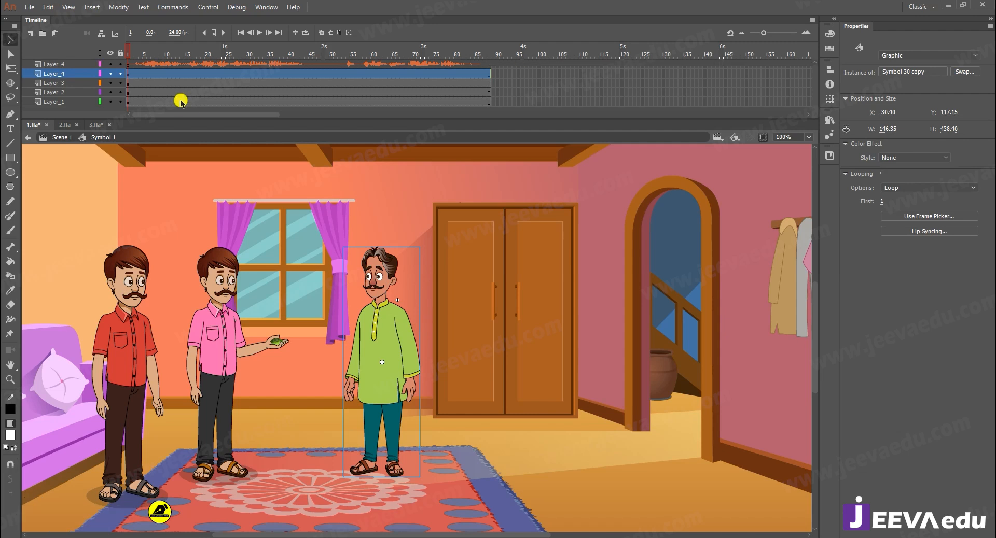
pyautogui.press('Return')
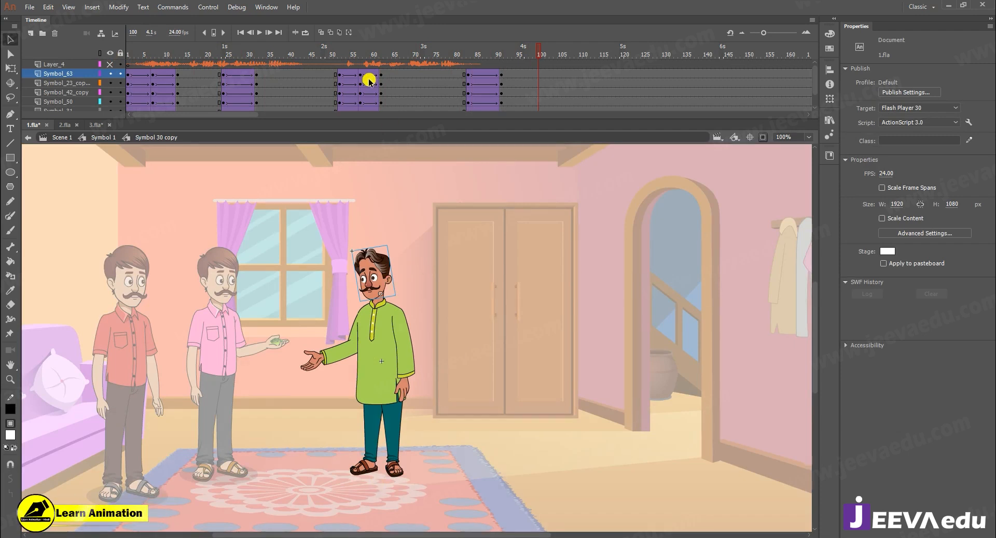
pyautogui.moveTo(465, 56); pyautogui.dragTo(127, 93)
pyautogui.press('Return')
pyautogui.moveTo(607, 115); pyautogui.dragTo(8, 124)
pyautogui.click(79, 139)
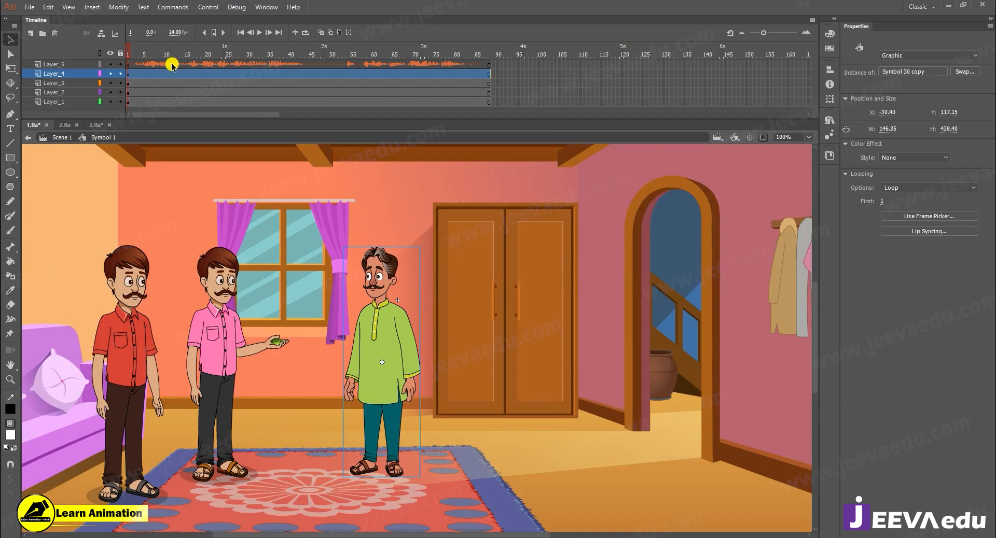
pyautogui.moveTo(130, 50); pyautogui.dragTo(51, 84)
pyautogui.press('.')
pyautogui.press('.')
pyautogui.press('.')
pyautogui.press('.')
pyautogui.press('.')
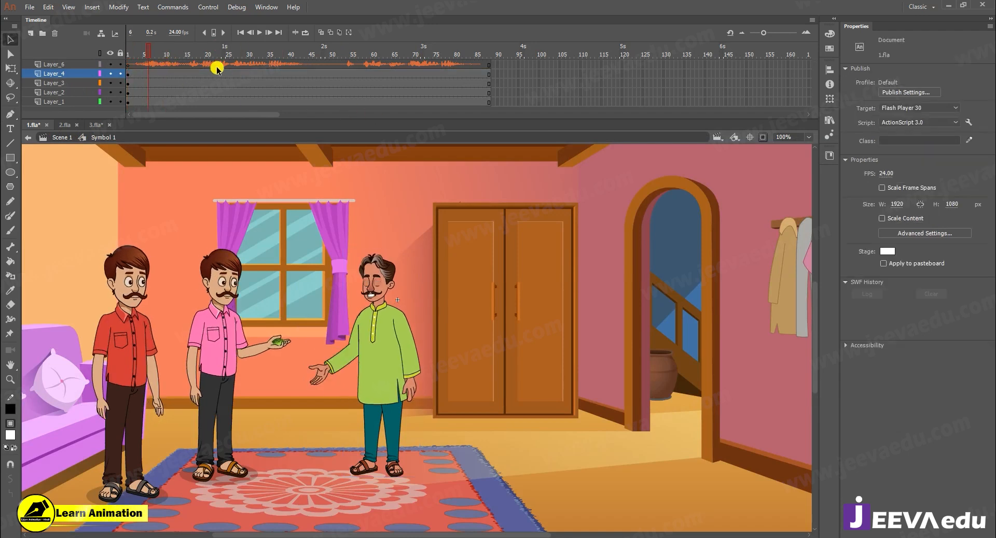
pyautogui.moveTo(94, 58); pyautogui.dragTo(92, 55)
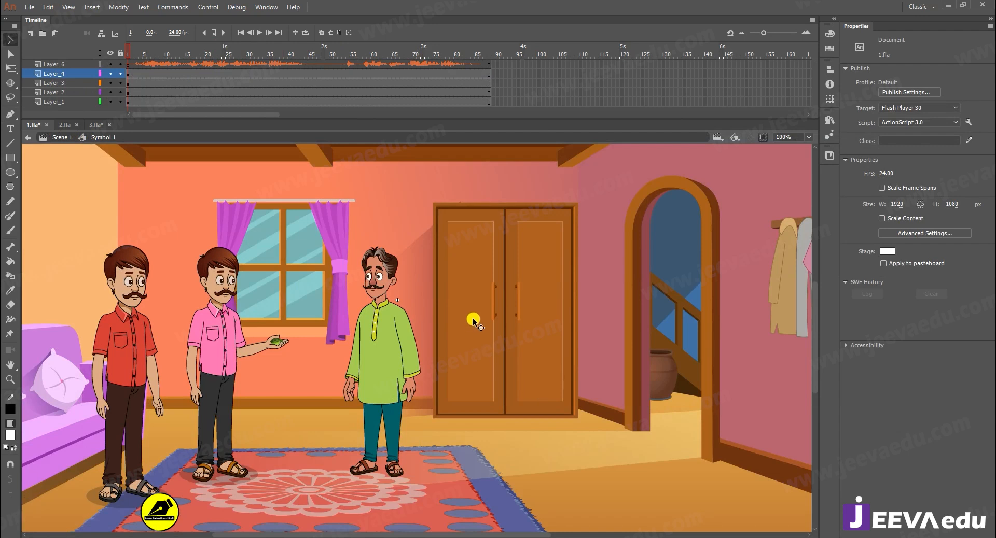
# - Switch to 3.fla, examine the saree woman and scrub the characters' animation, then go back to 1.fla
pyautogui.doubleClick(507, 309)
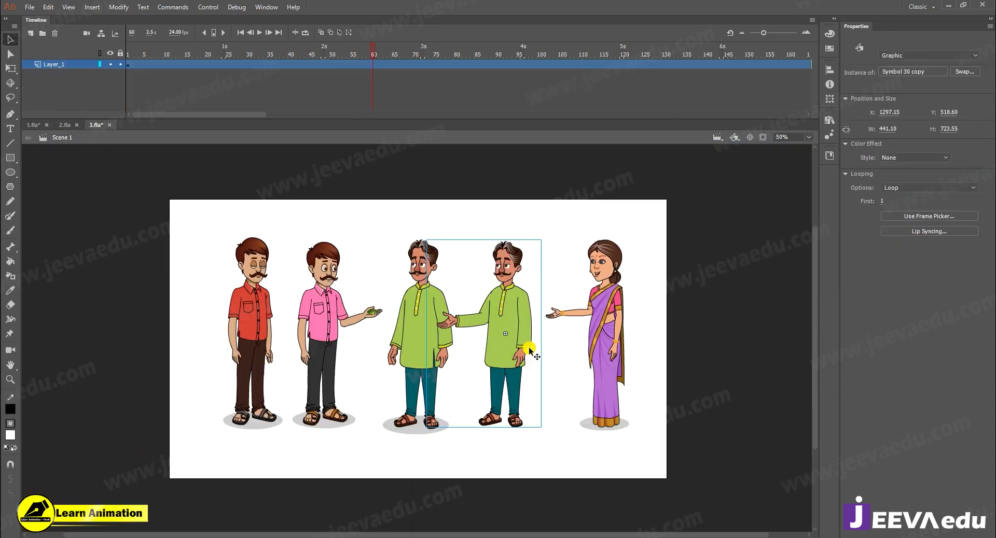
pyautogui.click(606, 321)
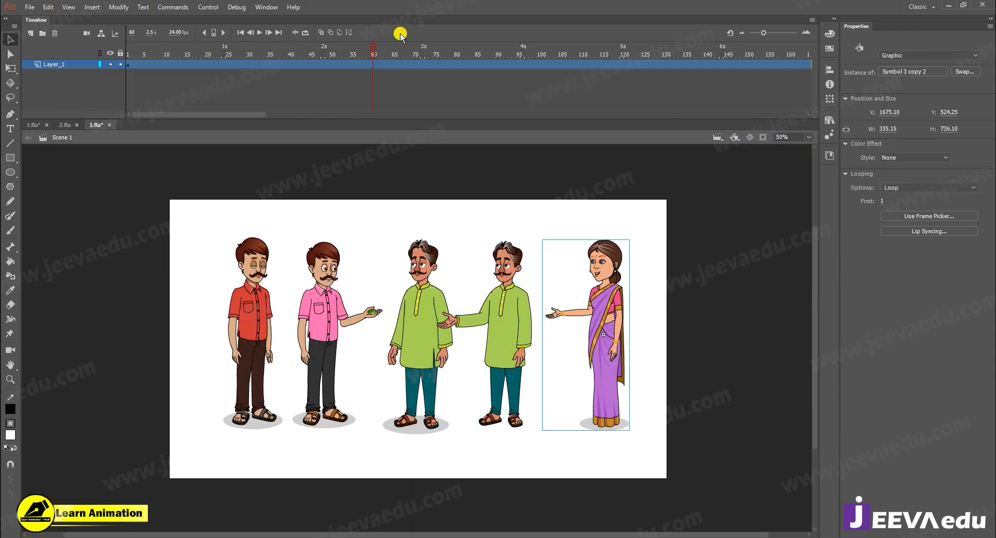
pyautogui.moveTo(621, 60); pyautogui.dragTo(402, 70)
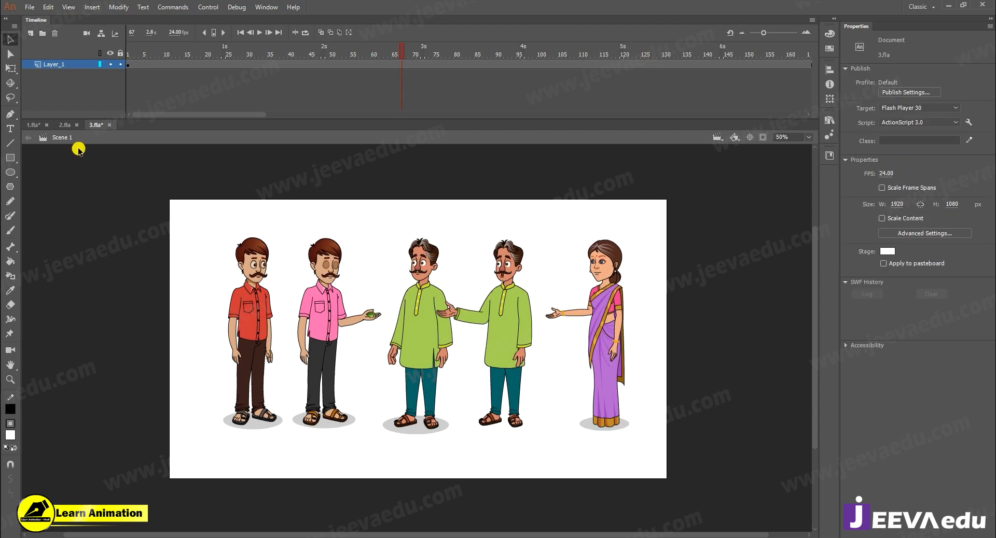
pyautogui.click(62, 125)
pyautogui.click(31, 125)
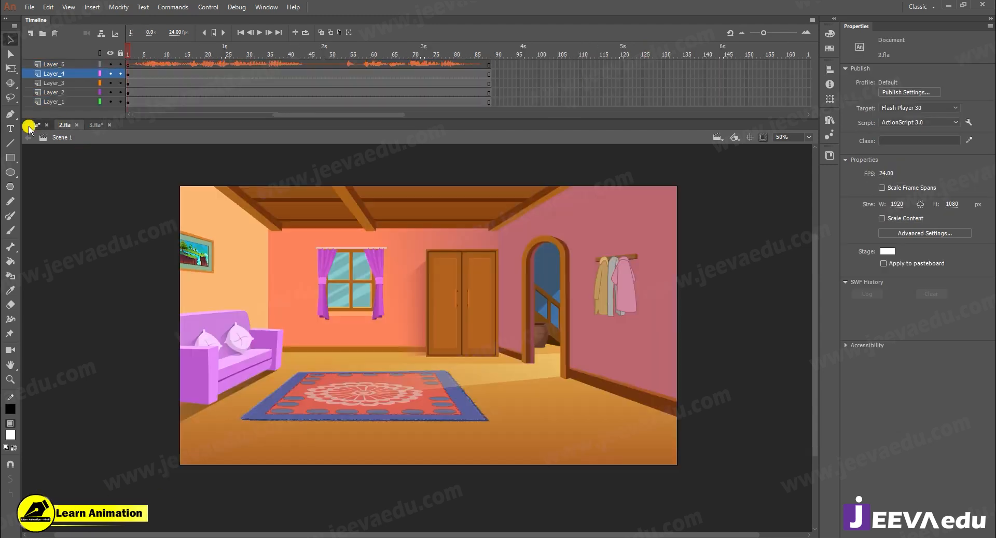
# - Select the content of Layer_1 through Layer_4 together and scale it by 150% three times
pyautogui.hotkey('ctrl', '-')
pyautogui.hotkey('alt', 'v')
pyautogui.click(321, 374)
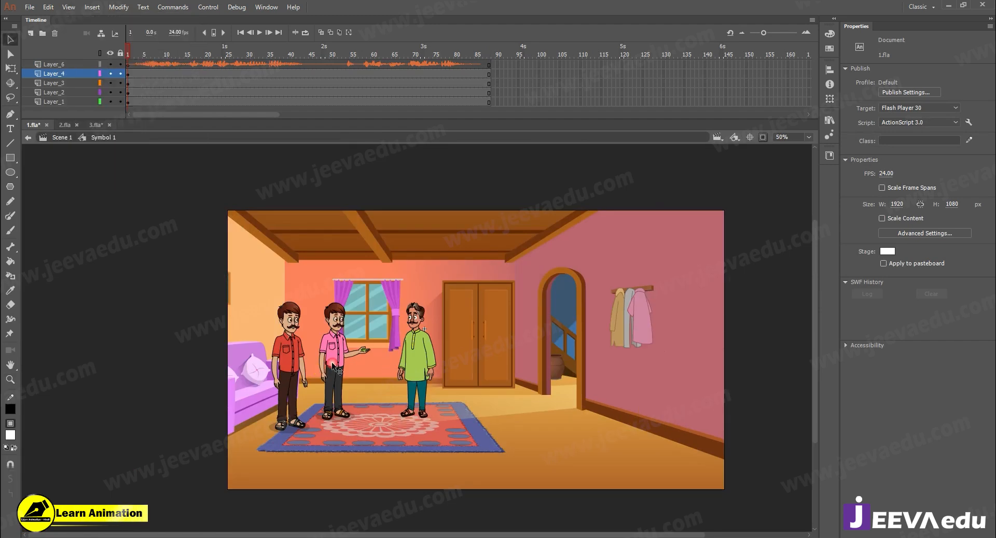
pyautogui.click(337, 370)
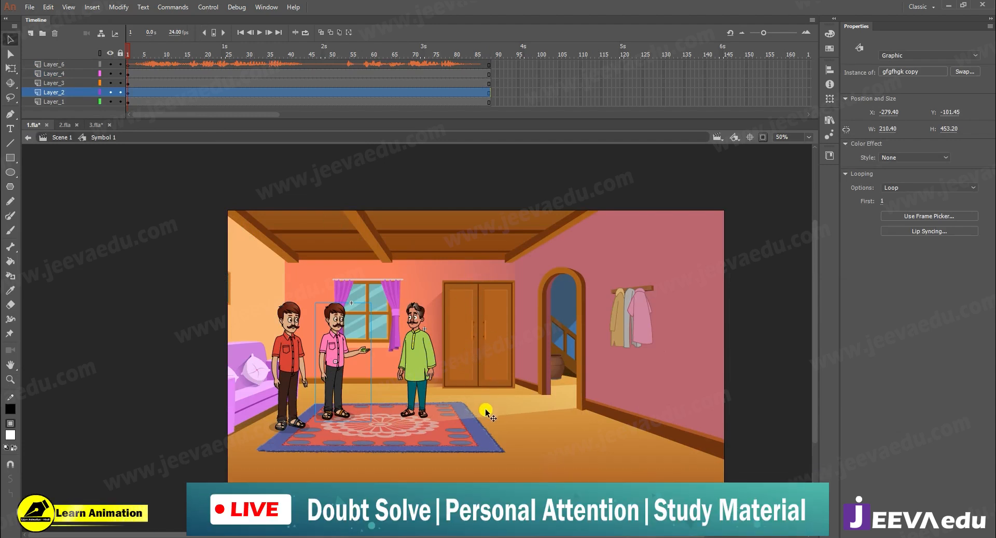
pyautogui.moveTo(136, 73); pyautogui.dragTo(149, 132)
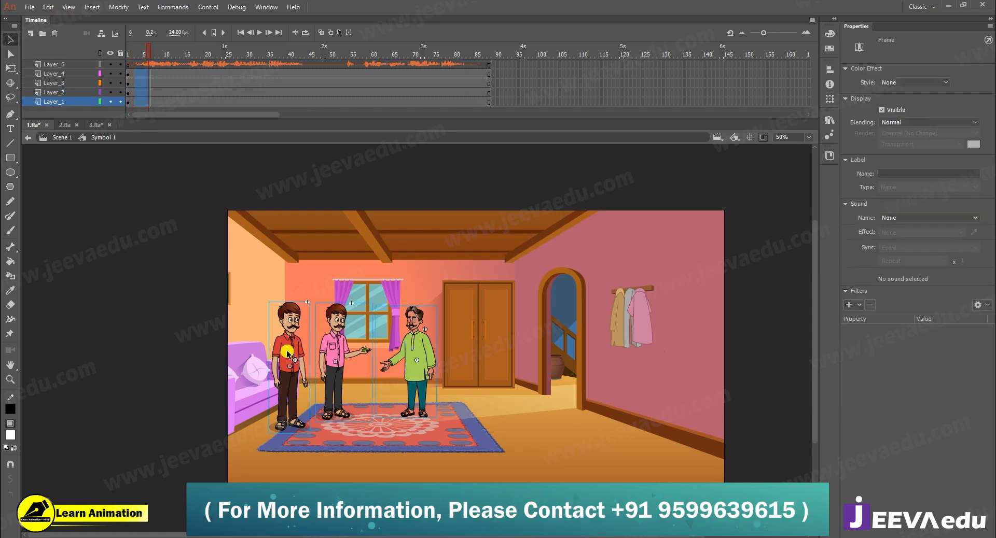
pyautogui.hotkey('ctrl', 'alt', 's')
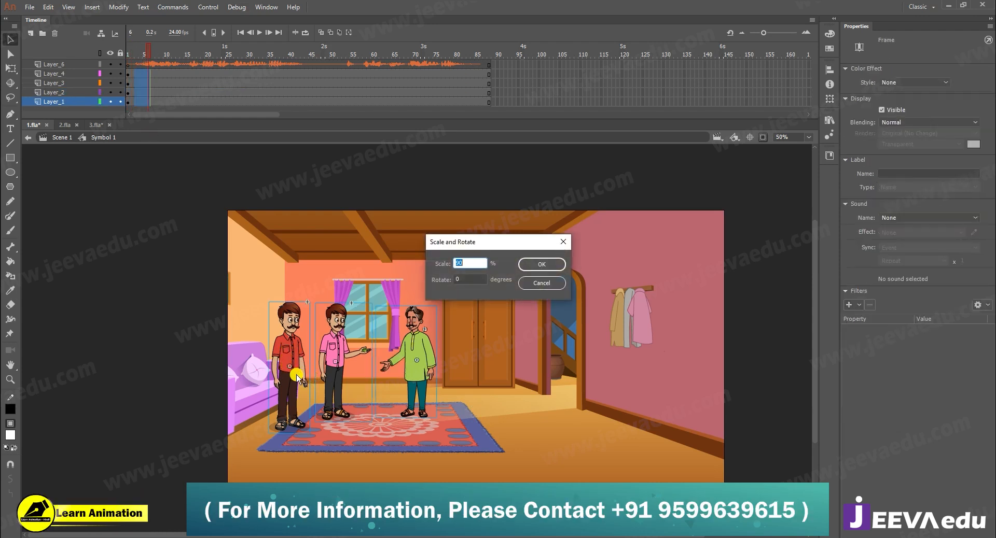
pyautogui.write('150')
pyautogui.press('Return')
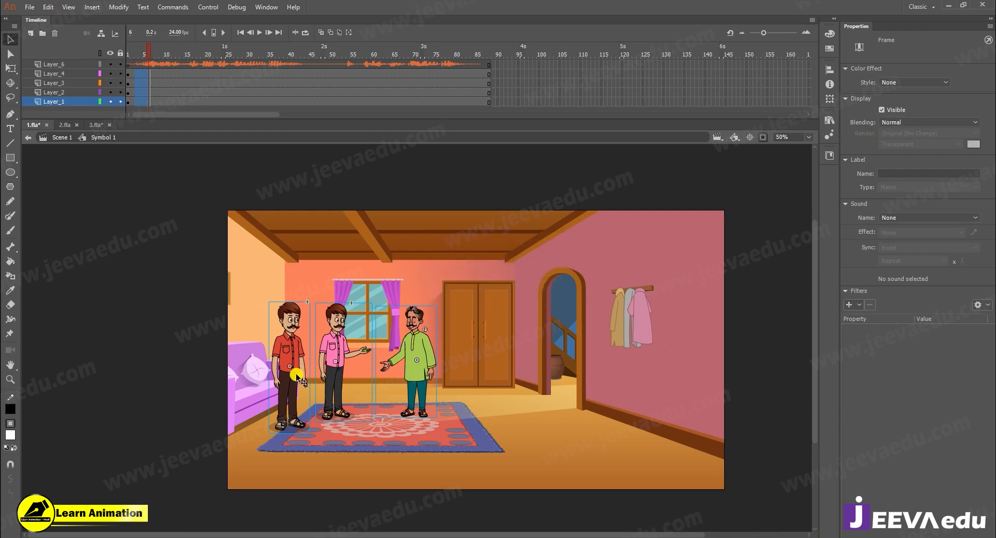
pyautogui.hotkey('ctrl', 'alt', 's')
pyautogui.press('Return')
pyautogui.hotkey('ctrl', 'alt', 's')
pyautogui.press('Return')
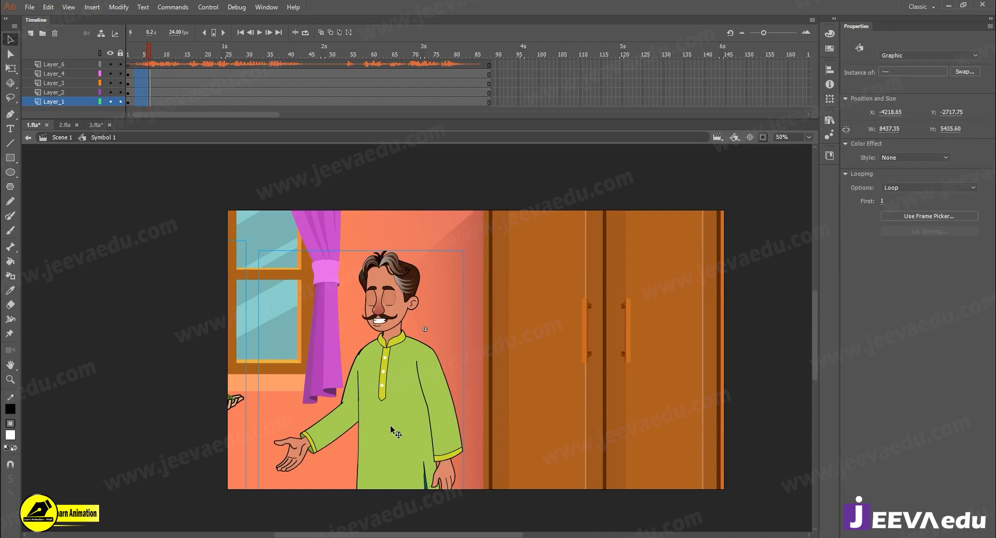
# - Reposition the enlarged scene to frame the pink-shirted and green-kurta men, scale it by 105%, and return to frame 1
pyautogui.moveTo(649, 393); pyautogui.dragTo(594, 421)
pyautogui.hotkey('ctrl', 'alt', 's')
pyautogui.write('105')
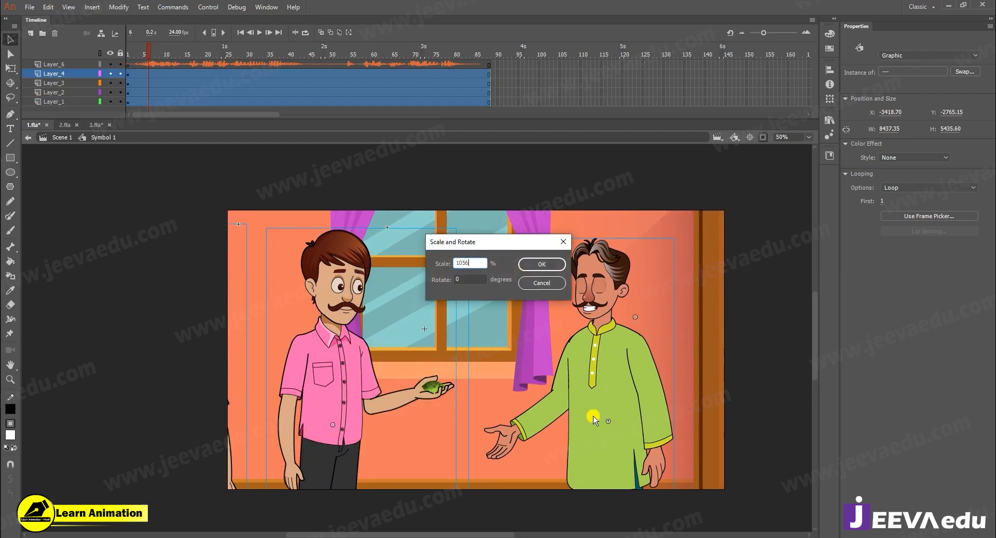
pyautogui.press('Return')
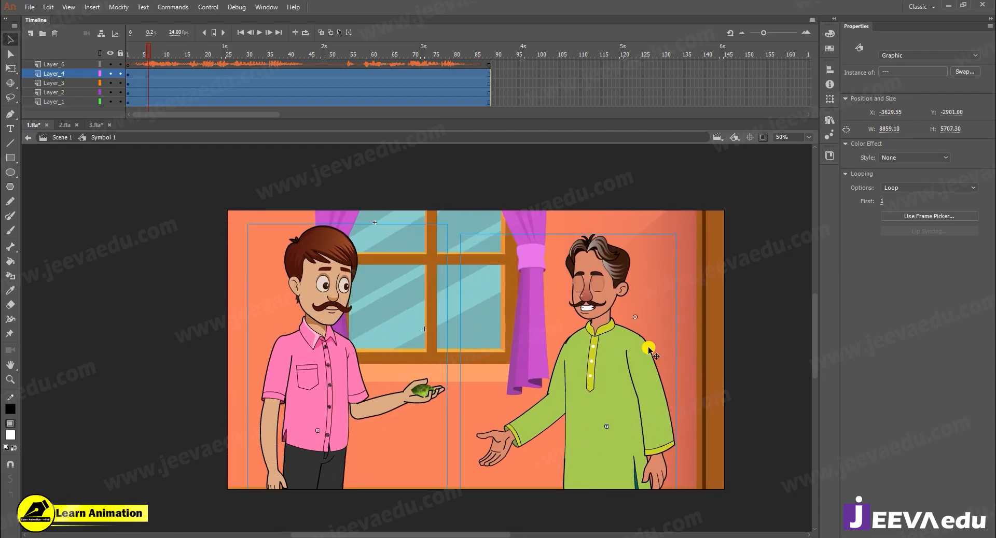
pyautogui.moveTo(620, 397); pyautogui.dragTo(625, 393)
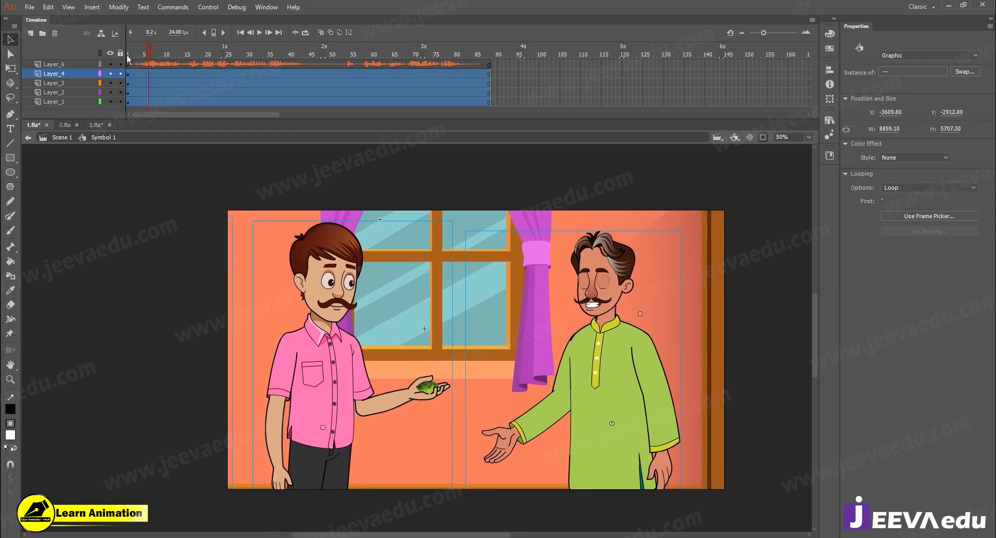
pyautogui.moveTo(151, 55); pyautogui.dragTo(103, 64)
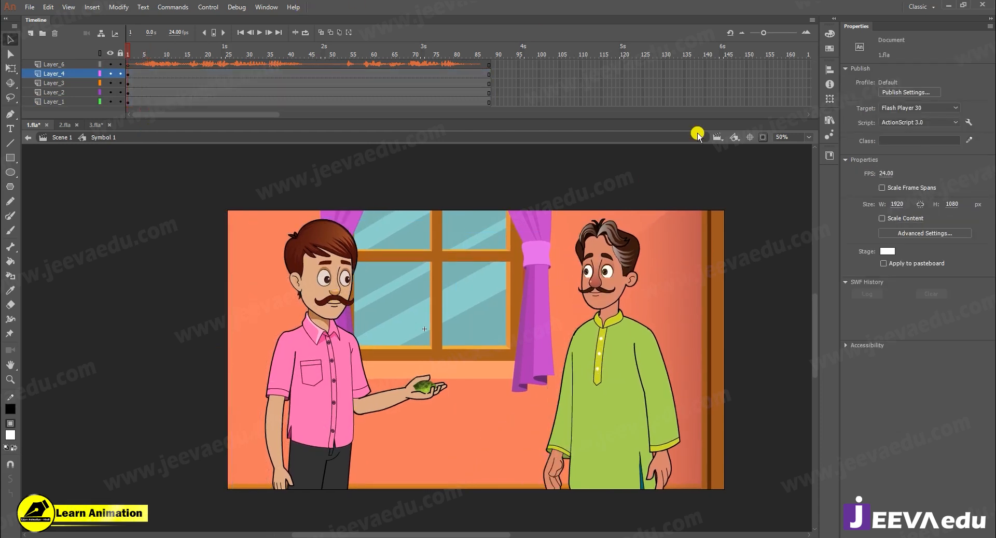
# - Show the content outside the stage, move the red-shirted man farther left of the frame, and clip that content again
pyautogui.click(760, 138)
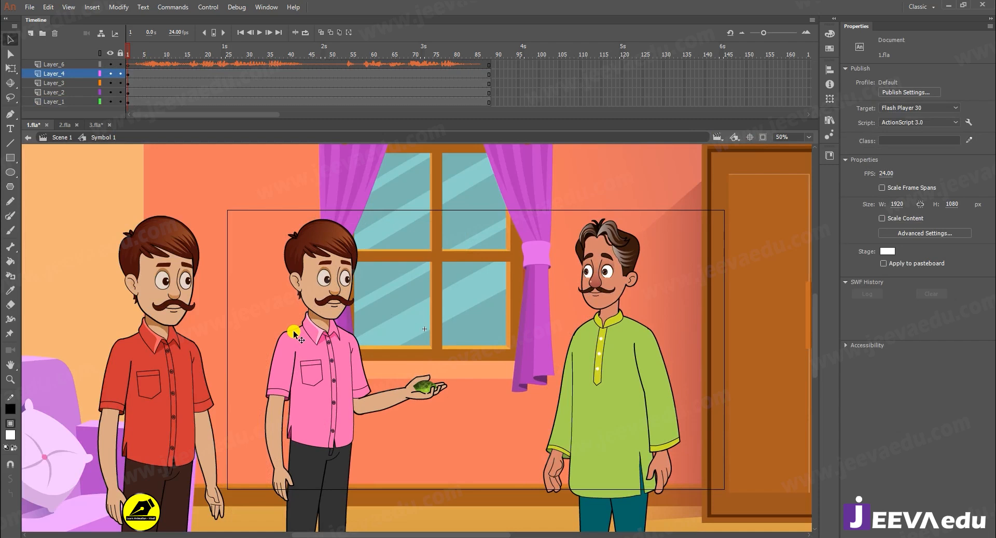
pyautogui.click(175, 372)
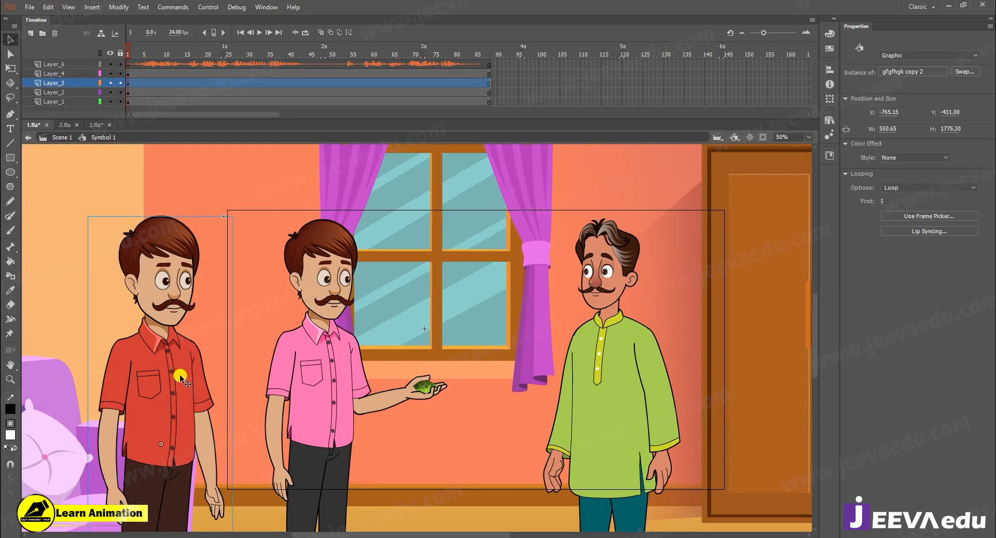
pyautogui.moveTo(177, 380); pyautogui.dragTo(122, 377)
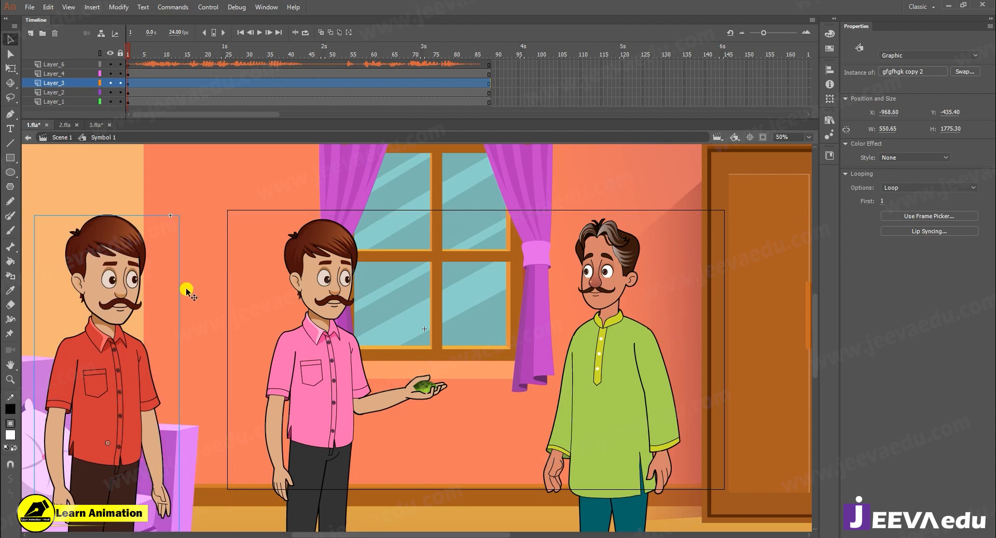
pyautogui.press('z')
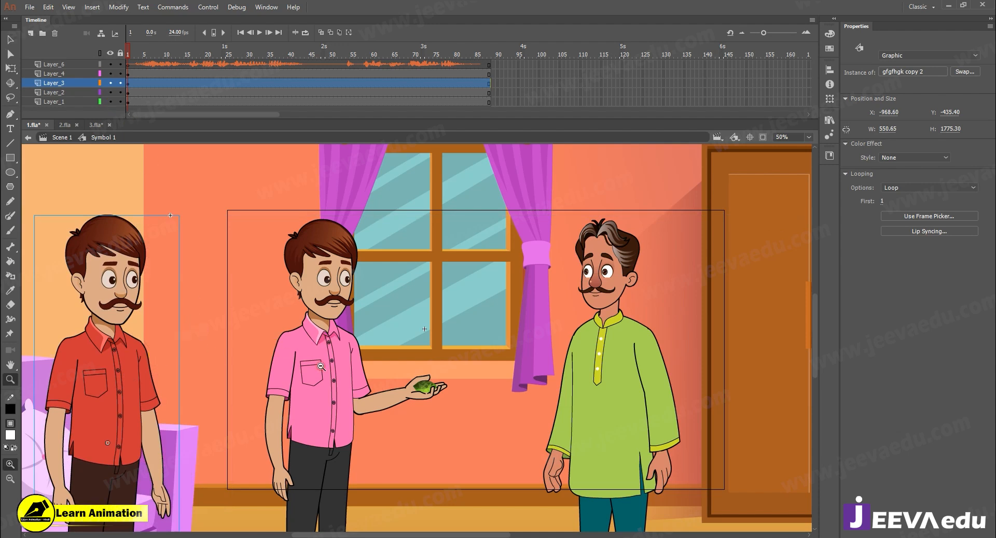
pyautogui.keyDown('alt'); pyautogui.click(292, 426); pyautogui.keyUp('alt')
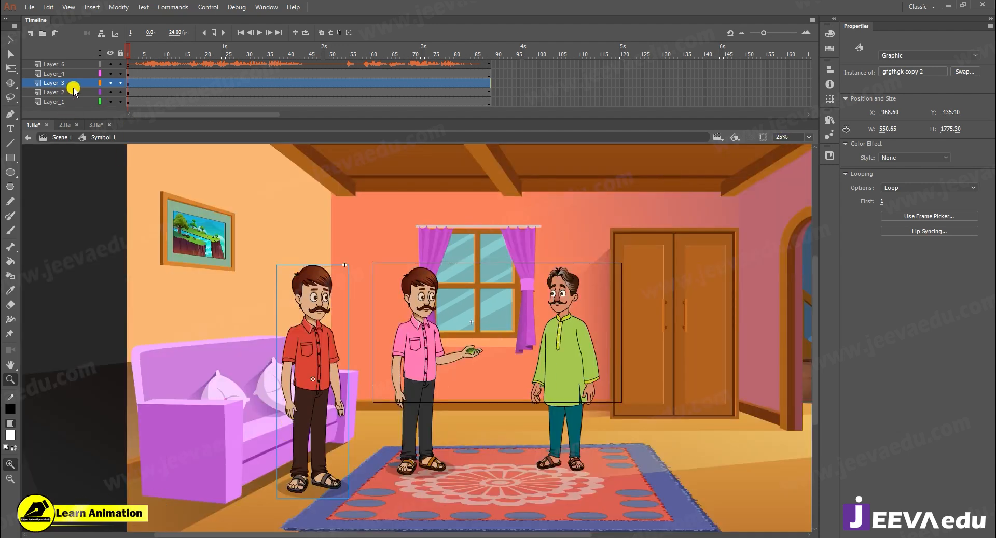
pyautogui.click(763, 138)
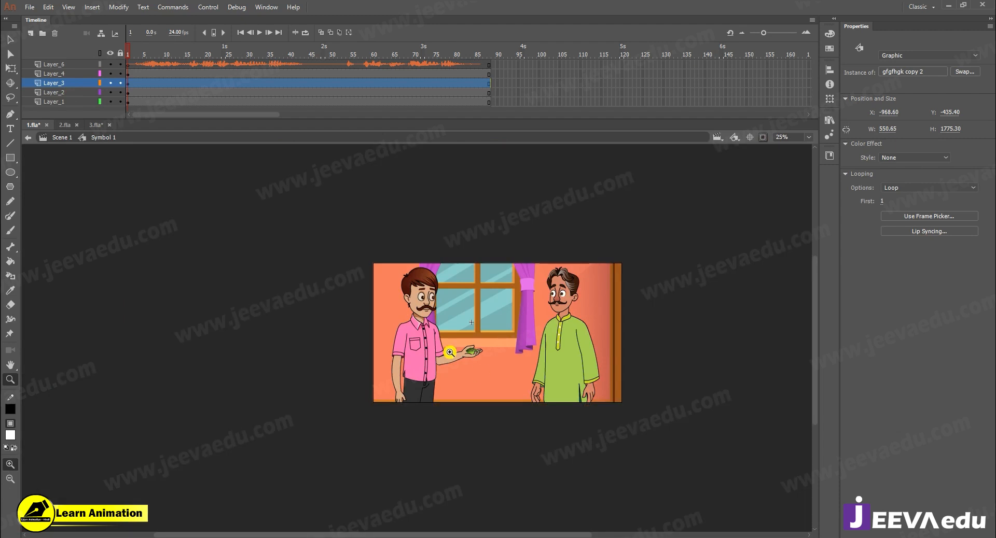
# - Play the framed two-man shot in Symbol 1 from frame 1 to check it against the dialogue audio
pyautogui.click(427, 394)
pyautogui.moveTo(472, 395); pyautogui.dragTo(339, 435)
pyautogui.keyDown('alt'); pyautogui.click(455, 350); pyautogui.keyUp('alt')
pyautogui.keyDown('alt'); pyautogui.click(485, 311); pyautogui.keyUp('alt')
pyautogui.keyDown('alt'); pyautogui.click(486, 311); pyautogui.keyUp('alt')
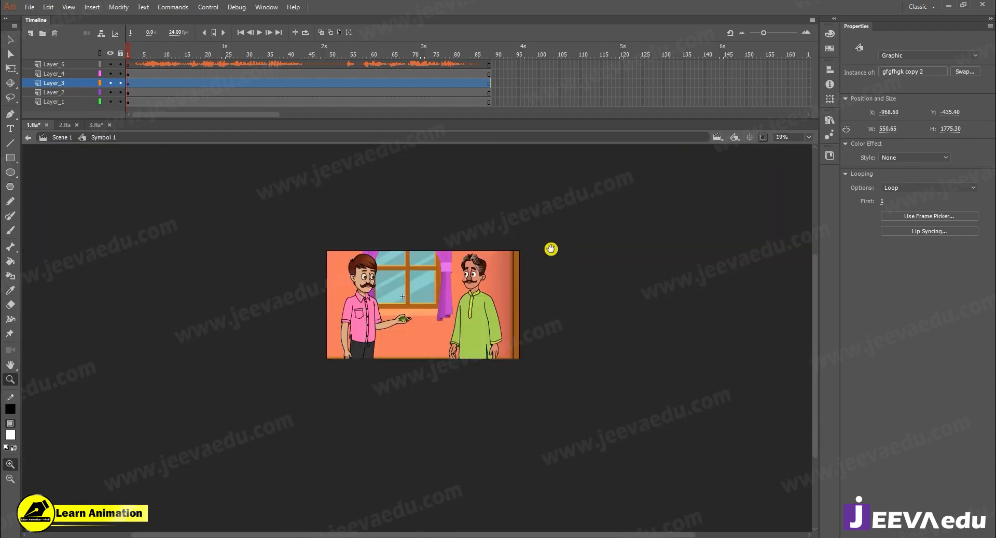
pyautogui.click(447, 305)
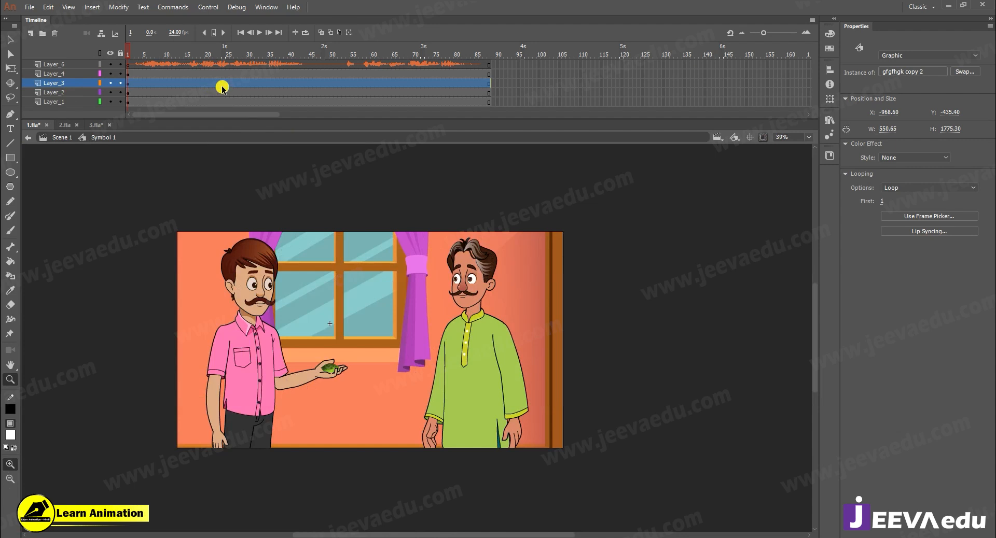
pyautogui.press('Return')
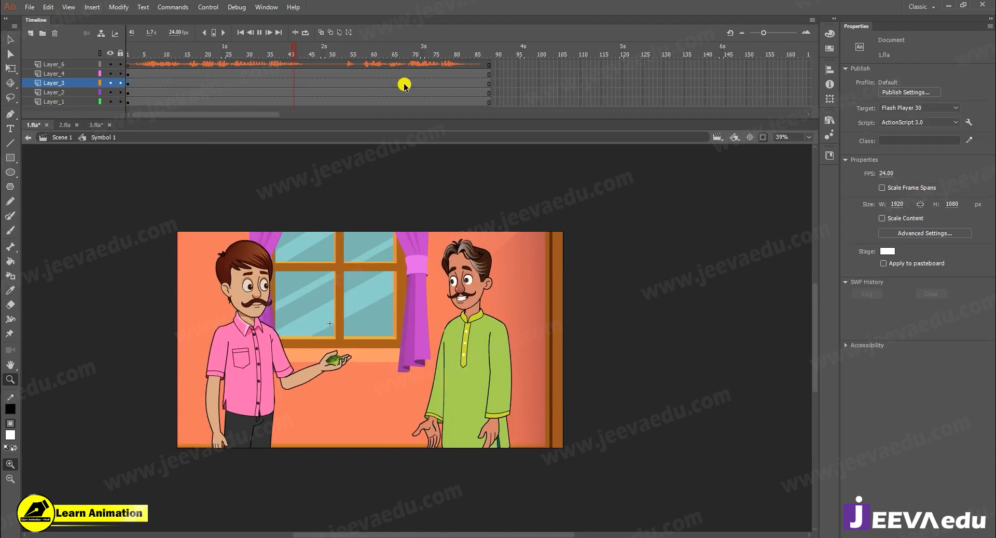
# - Play the dialogue from frame 1 to the pause between the speakers and insert keyframes on Layer_1 through Layer_4 at frame 51
pyautogui.click(468, 85)
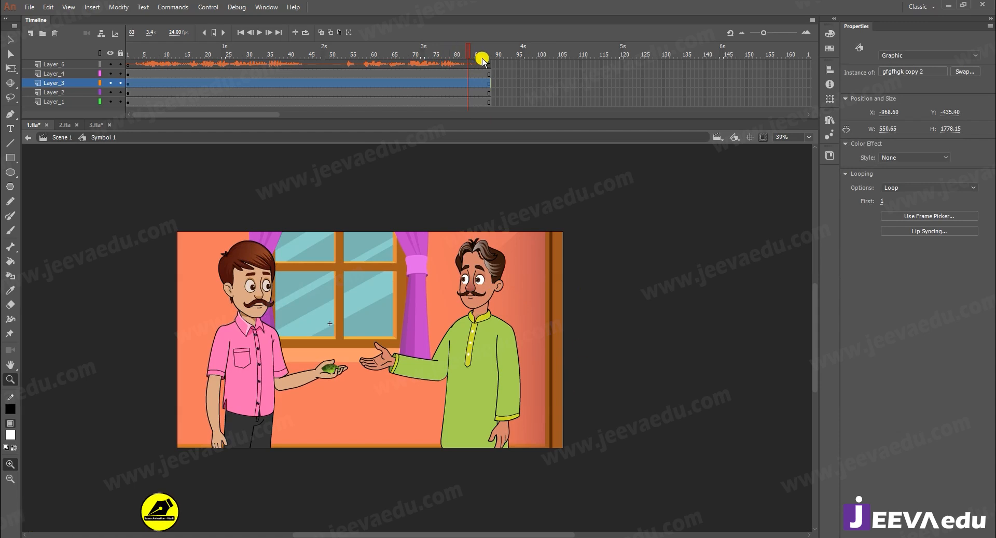
pyautogui.moveTo(490, 74); pyautogui.dragTo(490, 115)
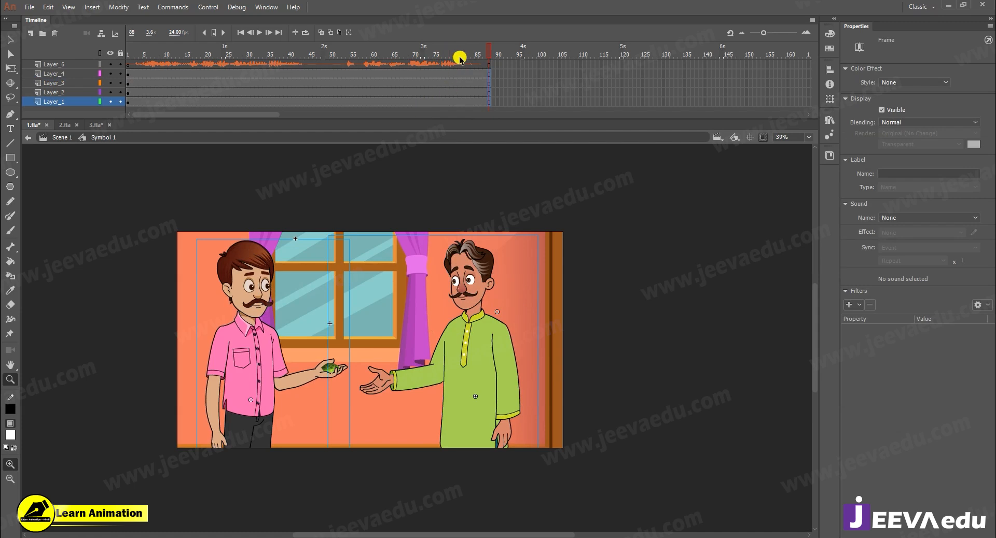
pyautogui.press('Return')
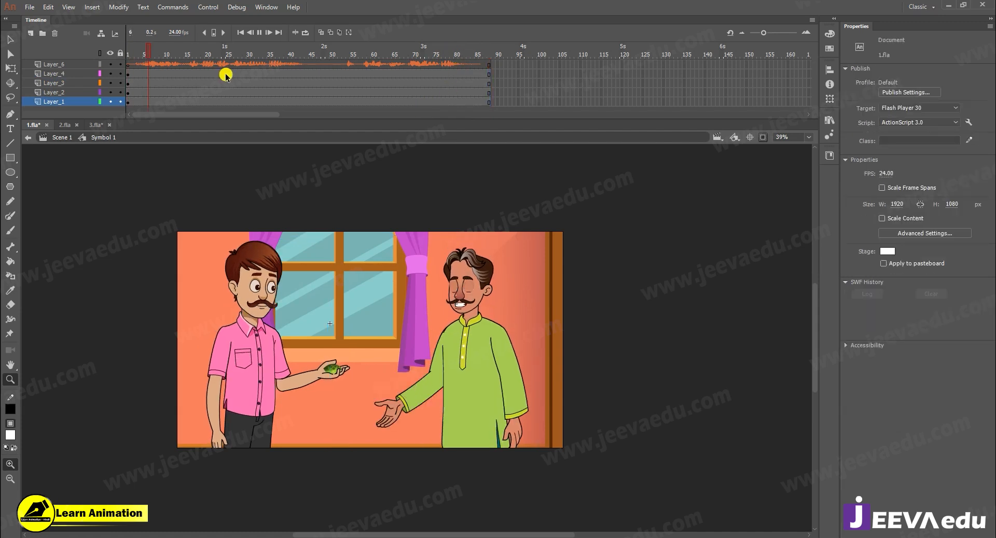
pyautogui.press('Return')
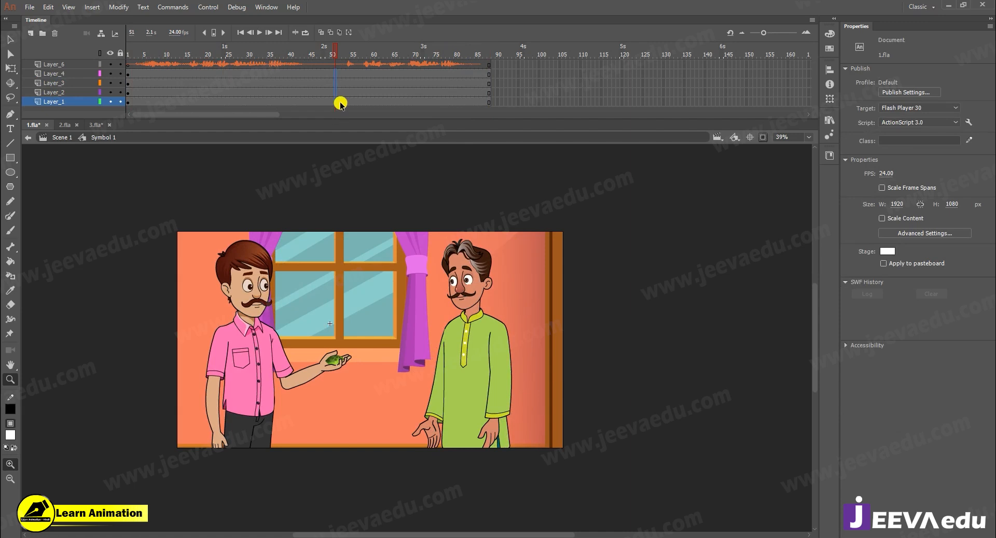
pyautogui.press('F6')
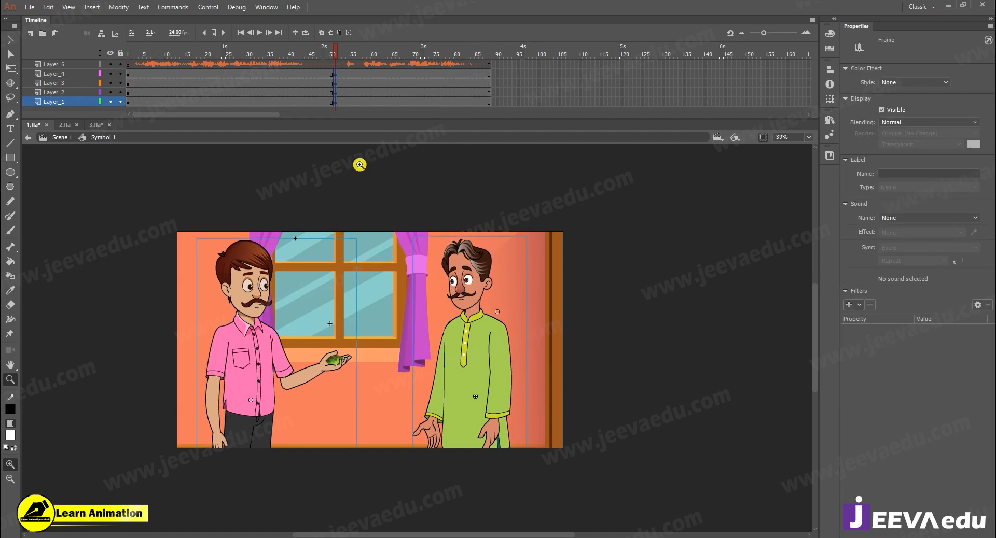
# - Show the content outside the stage and delete the pink-shirted and red-shirted men from the frame 51 section
pyautogui.press('v')
pyautogui.hotkey('ctrl', 'shift', 'w')
pyautogui.press('z')
pyautogui.keyDown('alt'); pyautogui.click(300, 431); pyautogui.keyUp('alt')
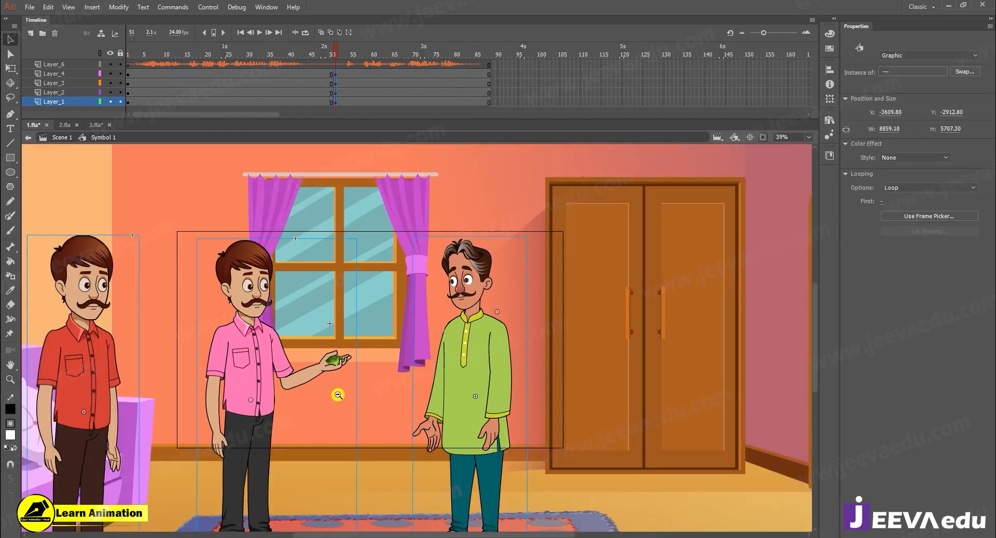
pyautogui.press('v')
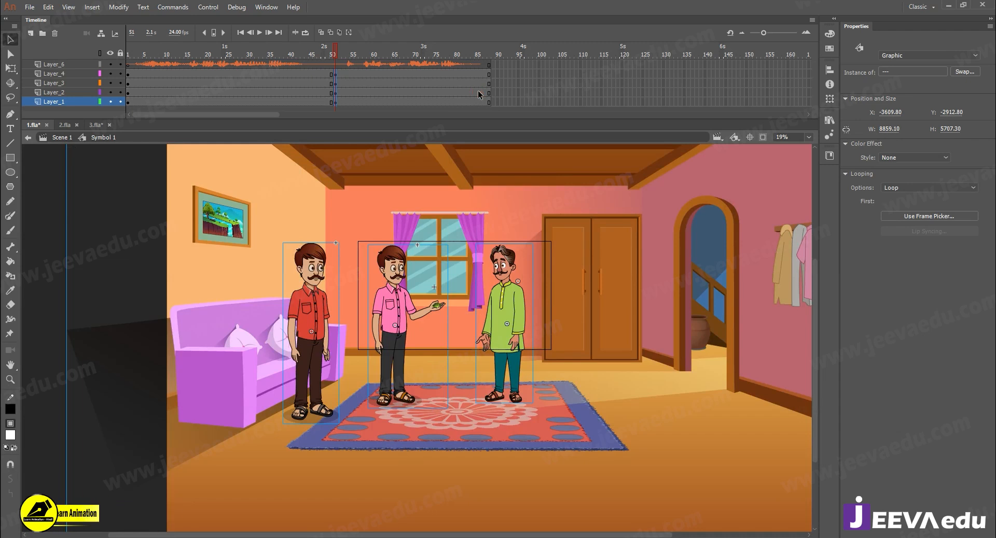
pyautogui.click(484, 92)
pyautogui.click(388, 324)
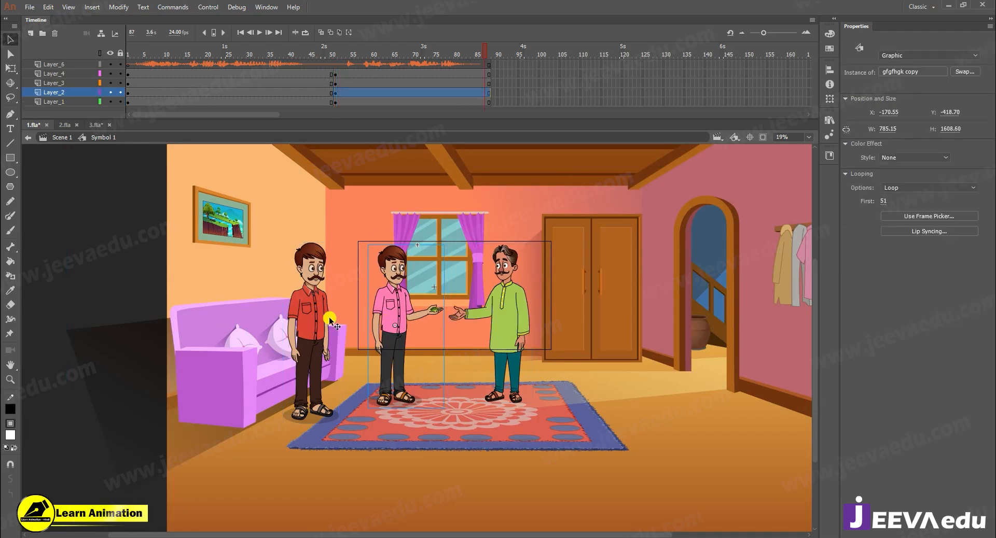
pyautogui.press('Delete')
pyautogui.click(388, 85)
pyautogui.press('Delete')
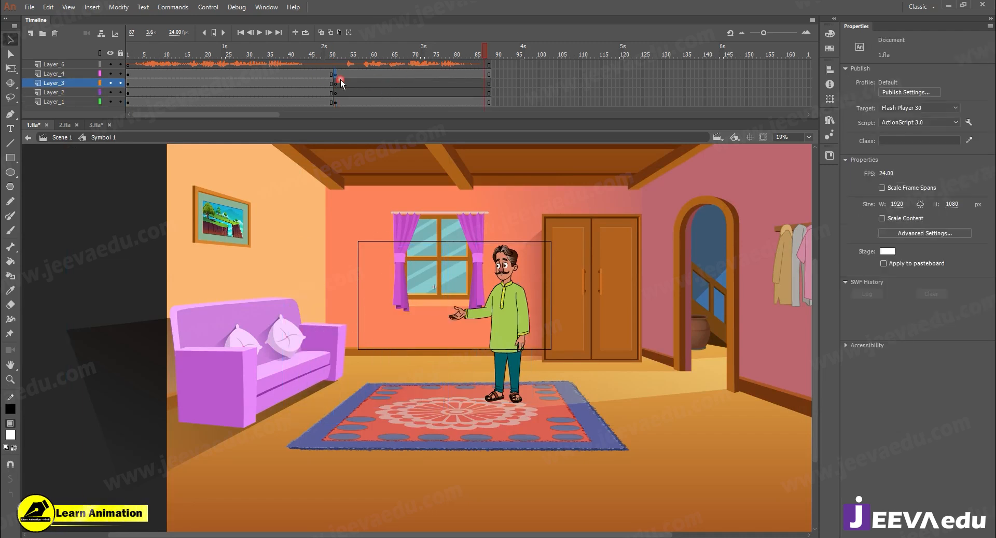
# - Move the green-kurta man's frame 51 keyframe from Layer_4 to Layer_2, leaving an empty keyframe on Layer_4
pyautogui.click(334, 73)
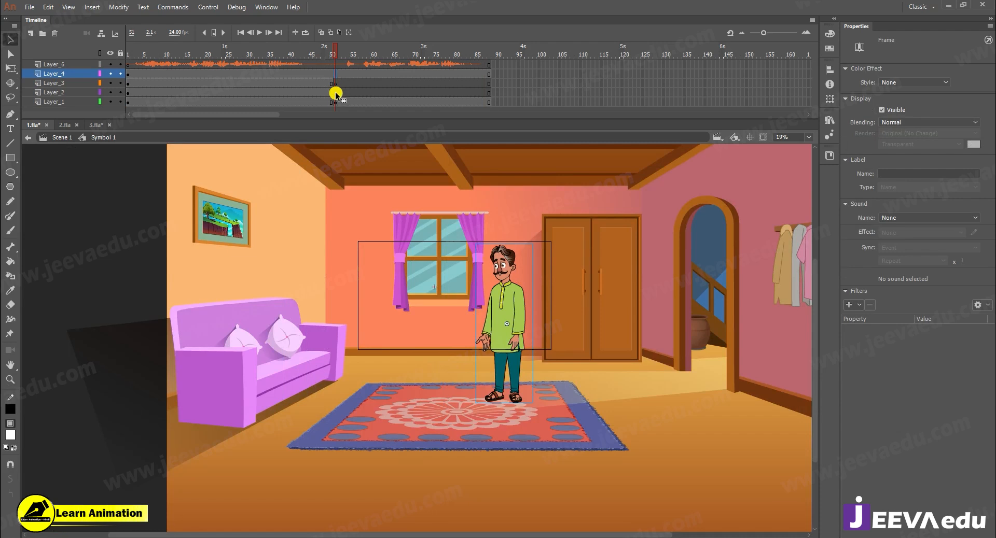
pyautogui.click(337, 93)
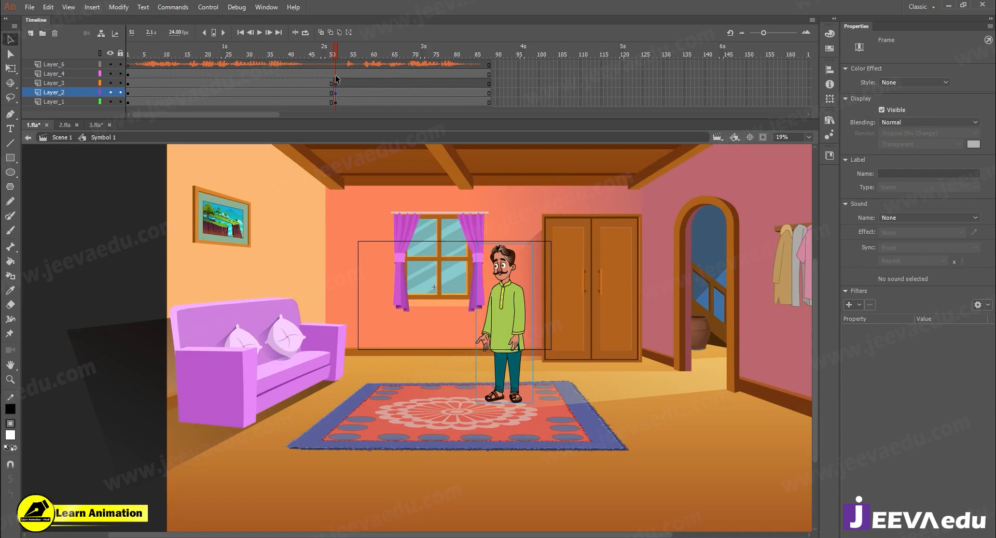
pyautogui.click(335, 74)
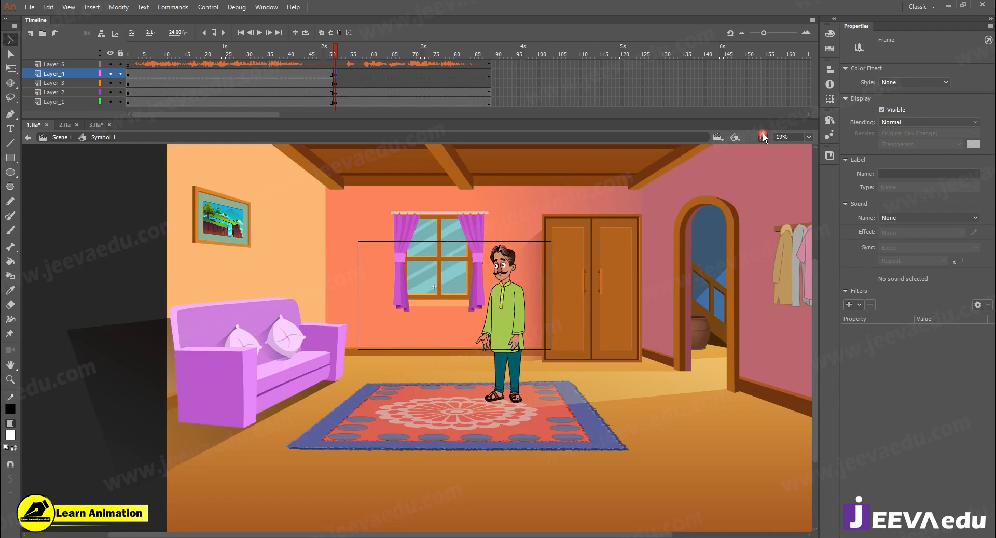
# - Clip the content outside the stage and scale the green-kurta man and the room together by 150% three times
pyautogui.click(762, 137)
pyautogui.moveTo(361, 82); pyautogui.dragTo(372, 117)
pyautogui.hotkey('ctrl', 'alt', 's')
pyautogui.write('150')
pyautogui.press('Return')
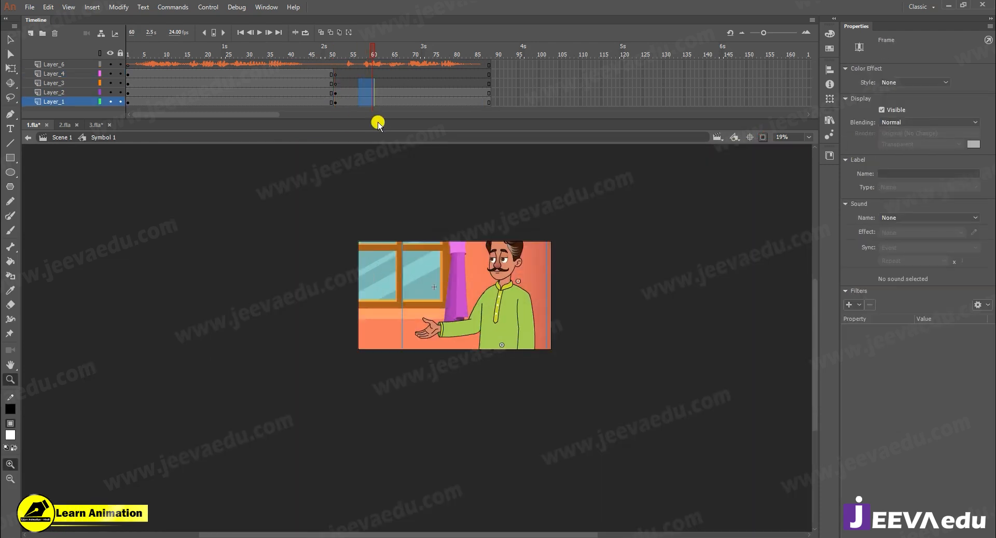
pyautogui.hotkey('ctrl', 'alt', 's')
pyautogui.press('Return')
pyautogui.hotkey('ctrl', 'alt', 's')
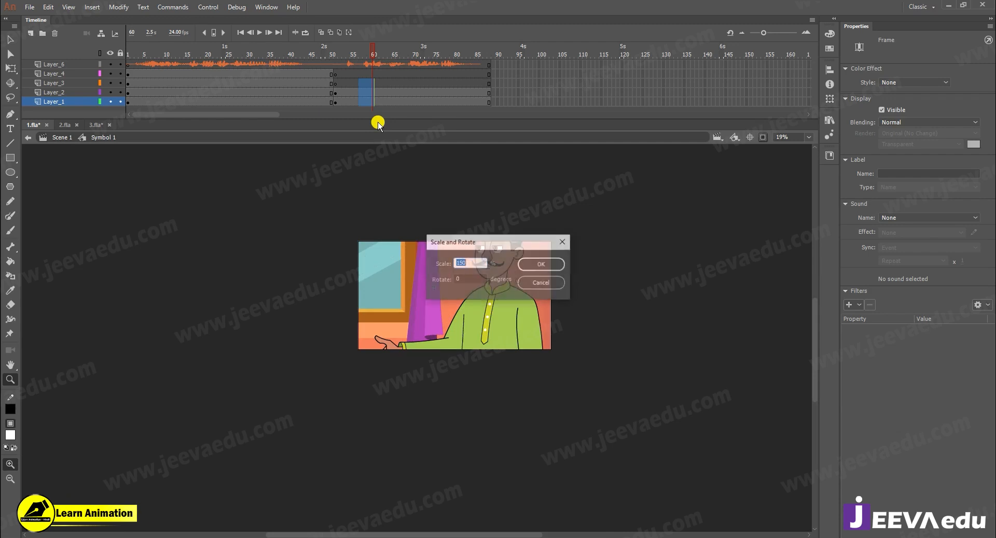
pyautogui.press('Return')
# - Move the enlarged man and room together so that the green-kurta man's face comes into the frame
pyautogui.moveTo(489, 323); pyautogui.dragTo(479, 313)
pyautogui.keyDown('alt'); pyautogui.click(410, 333); pyautogui.keyUp('alt')
pyautogui.keyDown('alt'); pyautogui.click(393, 346); pyautogui.keyUp('alt')
pyautogui.keyDown('alt'); pyautogui.click(379, 359); pyautogui.keyUp('alt')
pyautogui.keyDown('alt'); pyautogui.click(377, 362); pyautogui.keyUp('alt')
pyautogui.keyDown('alt'); pyautogui.click(404, 355); pyautogui.keyUp('alt')
pyautogui.keyDown('alt'); pyautogui.click(406, 356); pyautogui.keyUp('alt')
pyautogui.click(419, 326)
pyautogui.click(410, 305)
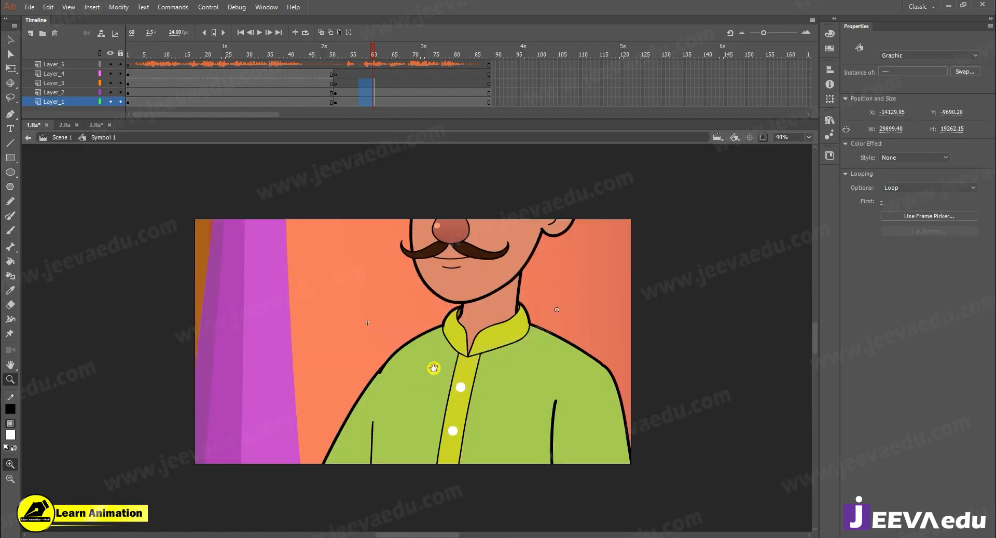
pyautogui.press('v')
pyautogui.moveTo(465, 327); pyautogui.dragTo(411, 389)
# - Scale the green-kurta man and the room by 80% twice and reposition them to frame his head and shoulders
pyautogui.hotkey('ctrl', 'alt', 's')
pyautogui.write('8')
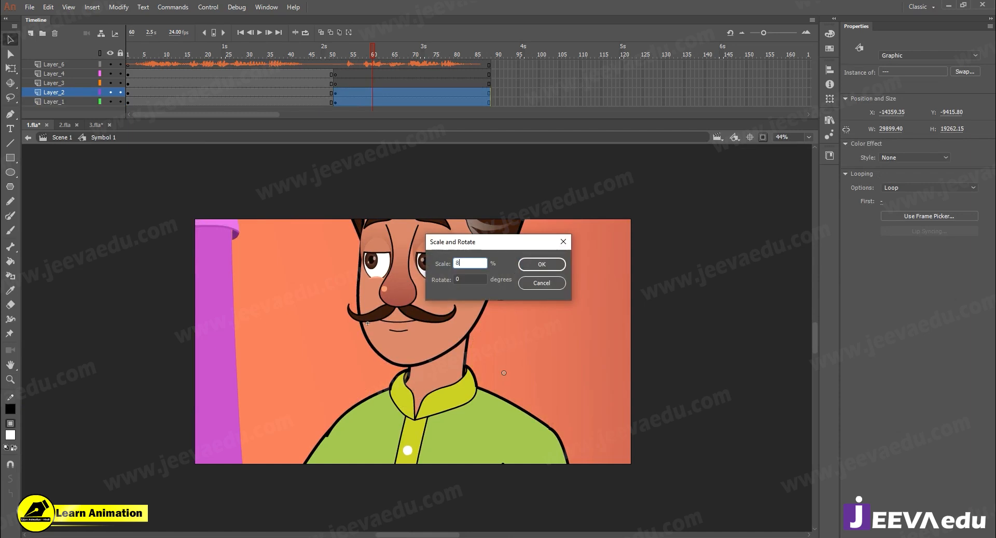
pyautogui.write('0')
pyautogui.press('Return')
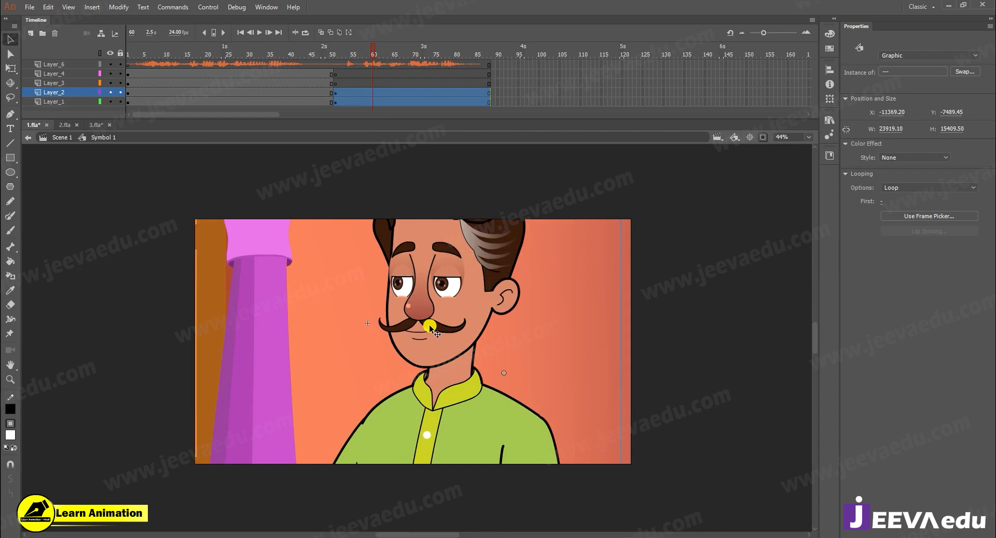
pyautogui.hotkey('ctrl', 'alt', 's')
pyautogui.press('Return')
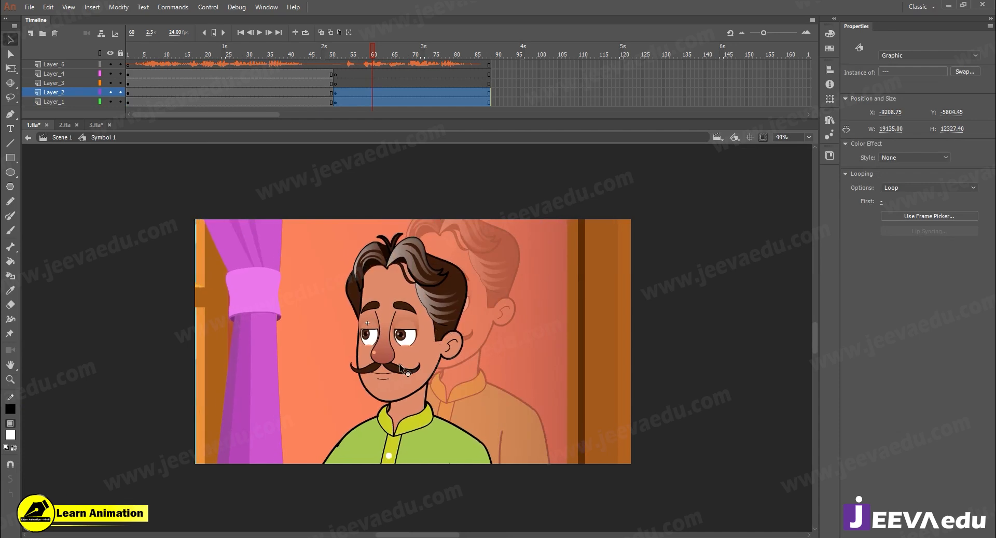
pyautogui.click(437, 338)
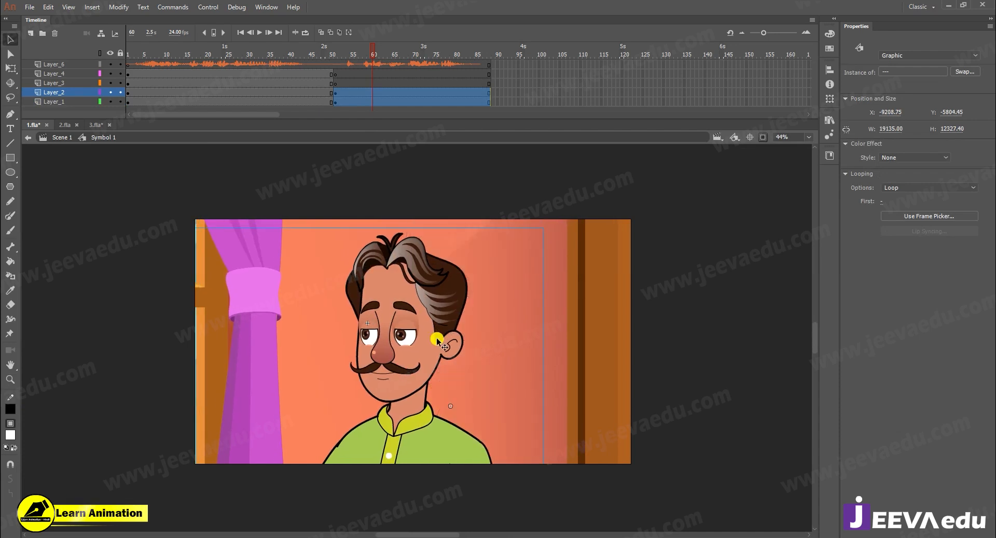
# - Scale only the room background by 80% and reposition it behind the green-kurta man in the close-up
pyautogui.click(364, 52)
pyautogui.click(516, 304)
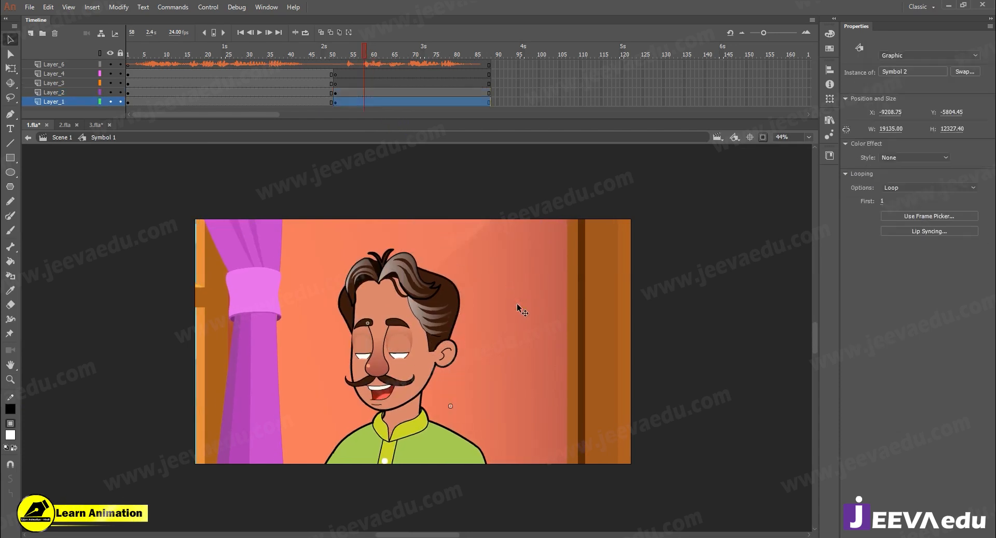
pyautogui.hotkey('ctrl', 'alt', 's')
pyautogui.write('80')
pyautogui.press('Return')
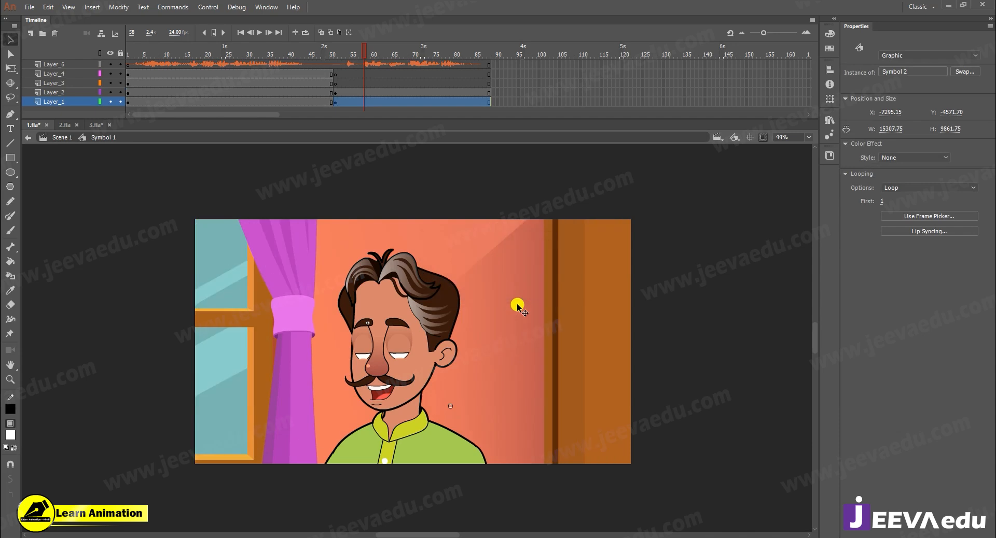
pyautogui.moveTo(483, 322); pyautogui.dragTo(481, 341)
pyautogui.click(368, 69)
pyautogui.moveTo(344, 57); pyautogui.dragTo(390, 57)
pyautogui.moveTo(310, 316); pyautogui.dragTo(308, 311)
# - Play the sequence from frame 1 to check the cut to the close-up, and hide the audio Layer_6
pyautogui.moveTo(383, 49); pyautogui.dragTo(65, 98)
pyautogui.press('Return')
pyautogui.press('Return')
pyautogui.click(109, 63)
pyautogui.moveTo(246, 51); pyautogui.dragTo(83, 70)
pyautogui.press('Return')
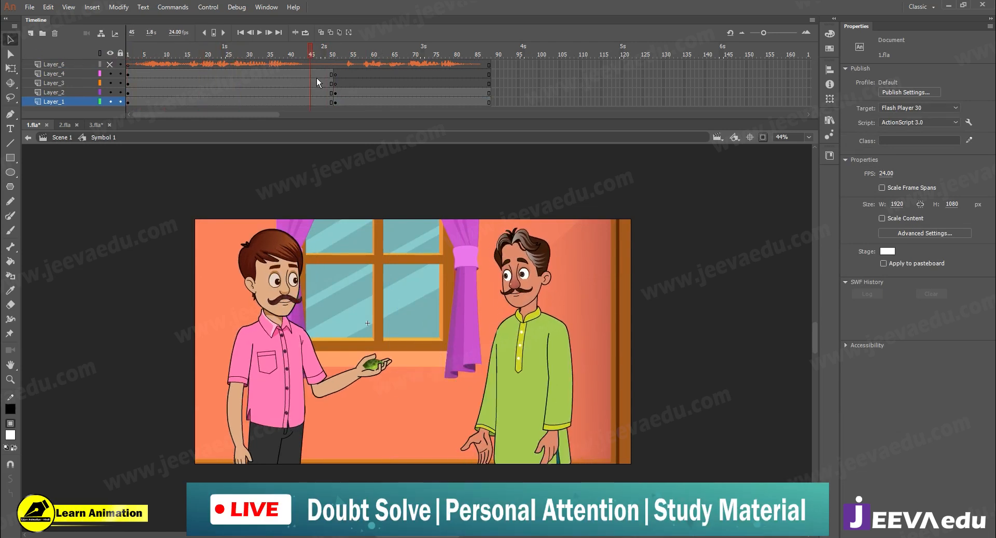
# - Insert keyframes at frame 50 on Layer_1 through Layer_4 and create classic tweens from frame 1 to frame 50
pyautogui.moveTo(130, 92); pyautogui.dragTo(331, 120)
pyautogui.click(332, 73)
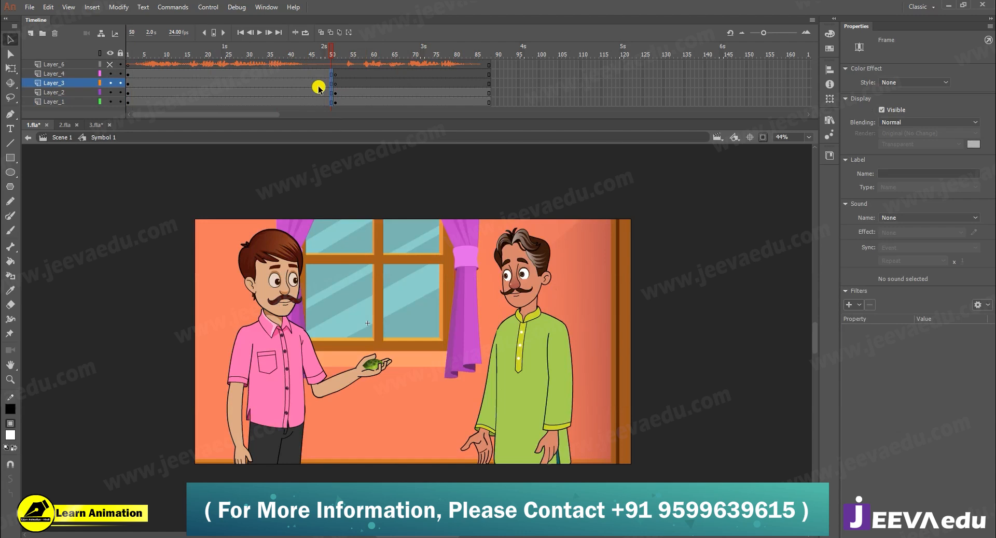
pyautogui.press('F6')
pyautogui.moveTo(318, 75); pyautogui.dragTo(272, 121)
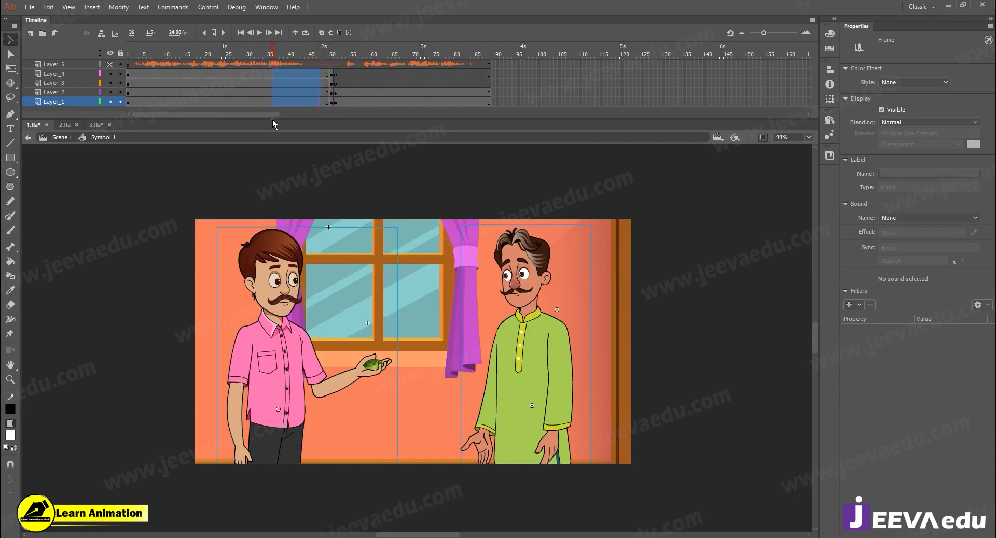
pyautogui.rightClick(288, 93)
pyautogui.click(318, 123)
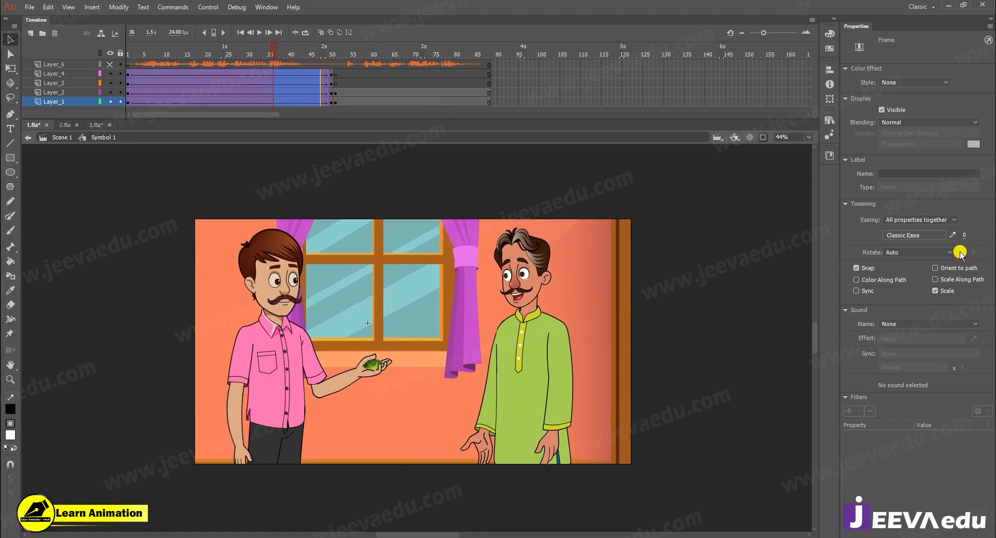
# - Give the tweens a custom S-shaped ease with a flat start and end, and save and apply it as My Ease 1
pyautogui.click(954, 235)
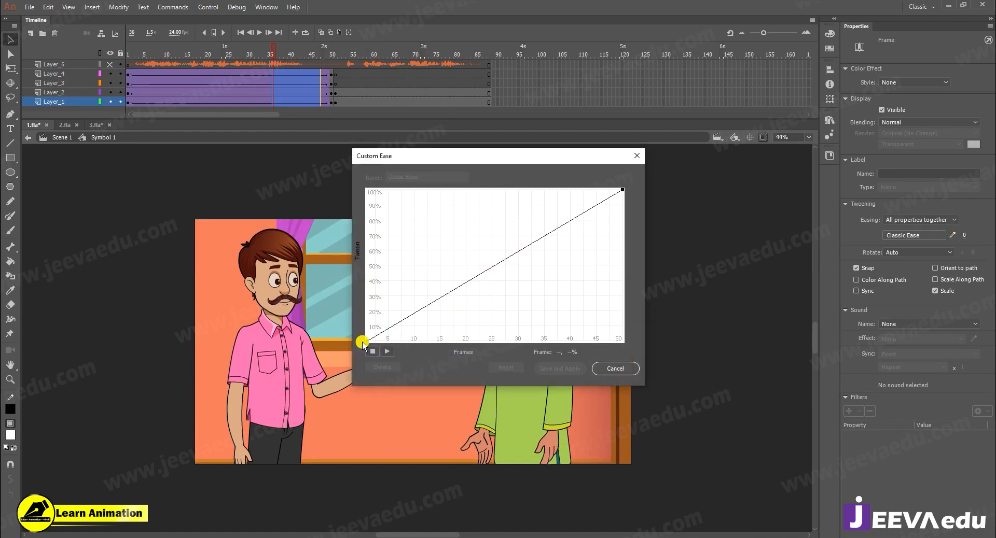
pyautogui.moveTo(453, 292); pyautogui.dragTo(486, 353)
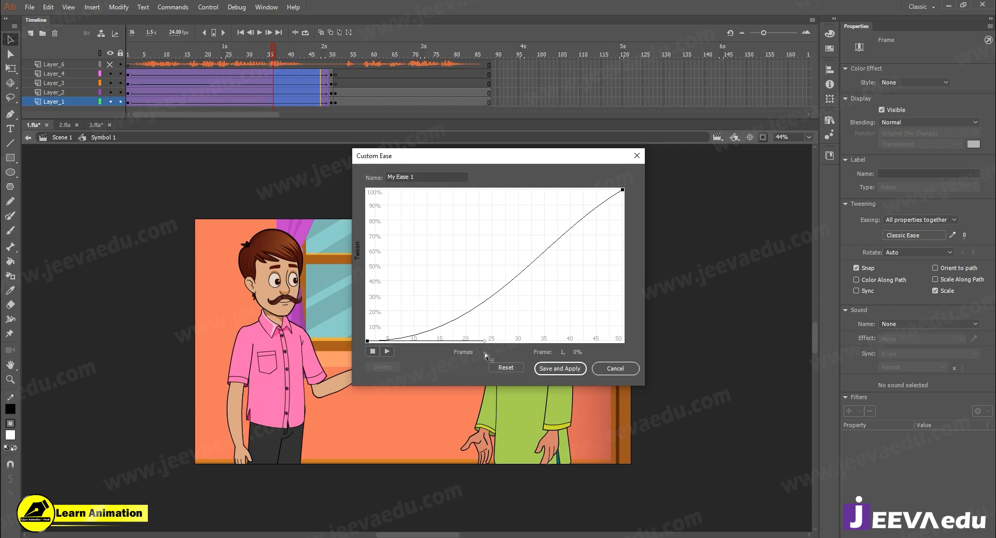
pyautogui.click(622, 191)
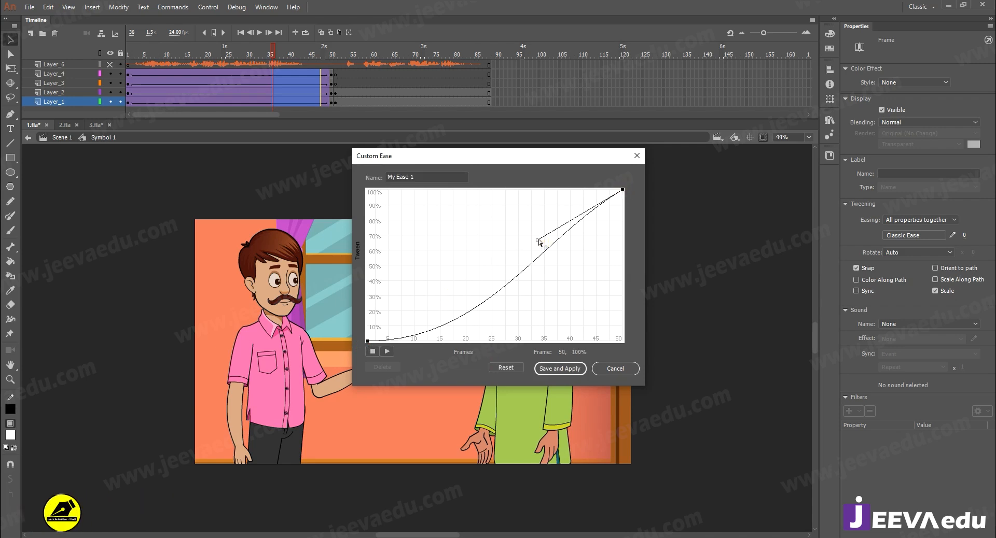
pyautogui.moveTo(538, 238); pyautogui.dragTo(524, 162)
pyautogui.click(570, 369)
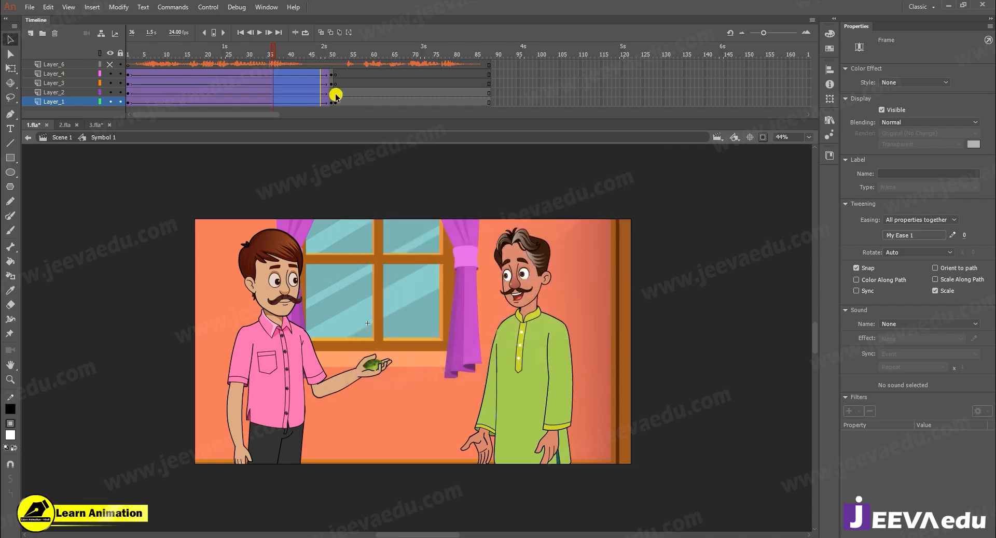
# - Scale the frame 50 content of Layer_1 through Layer_4 by 102% twice and nudge it down and right
pyautogui.moveTo(332, 74); pyautogui.dragTo(332, 111)
pyautogui.hotkey('ctrl', 'a')
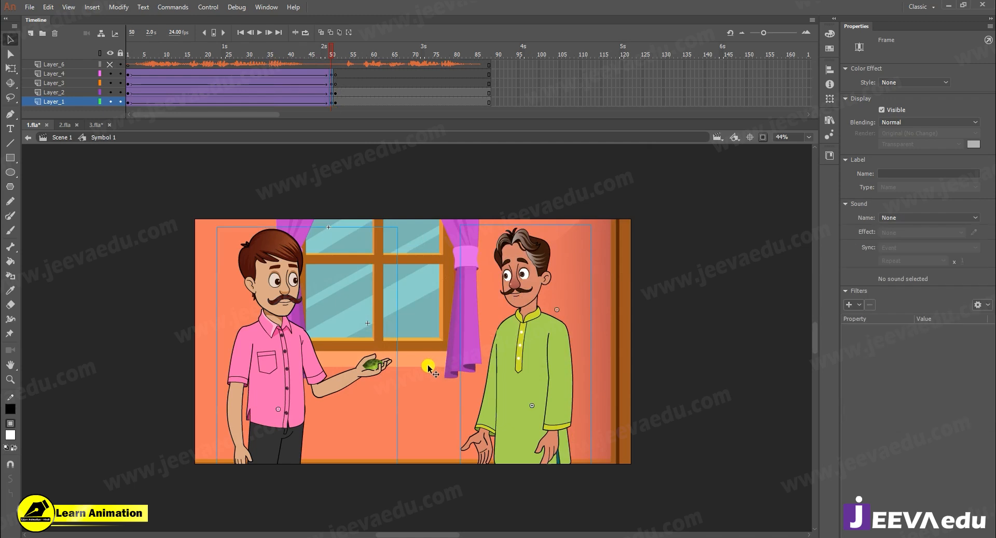
pyautogui.hotkey('ctrl', 'alt', 's')
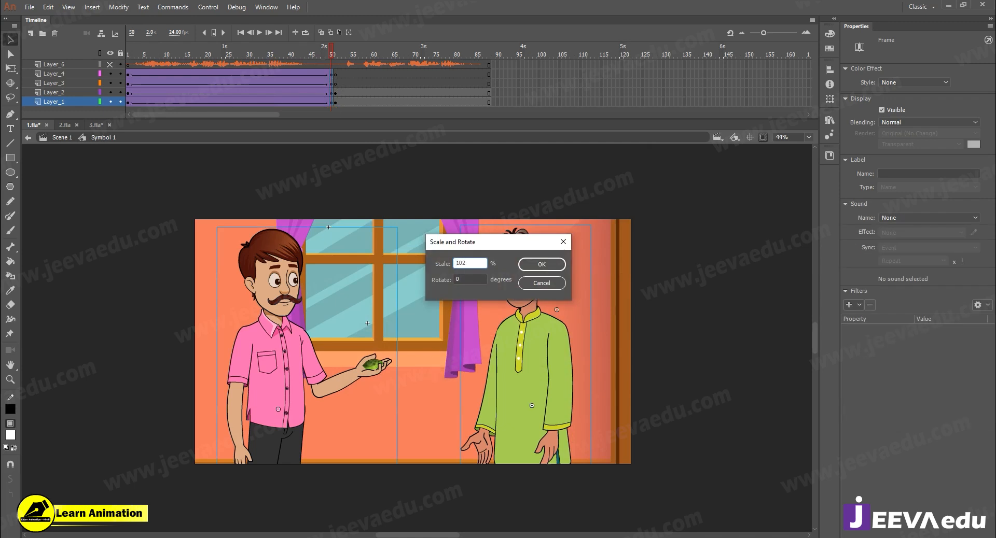
pyautogui.press('Return')
pyautogui.hotkey('ctrl', 'alt', 's')
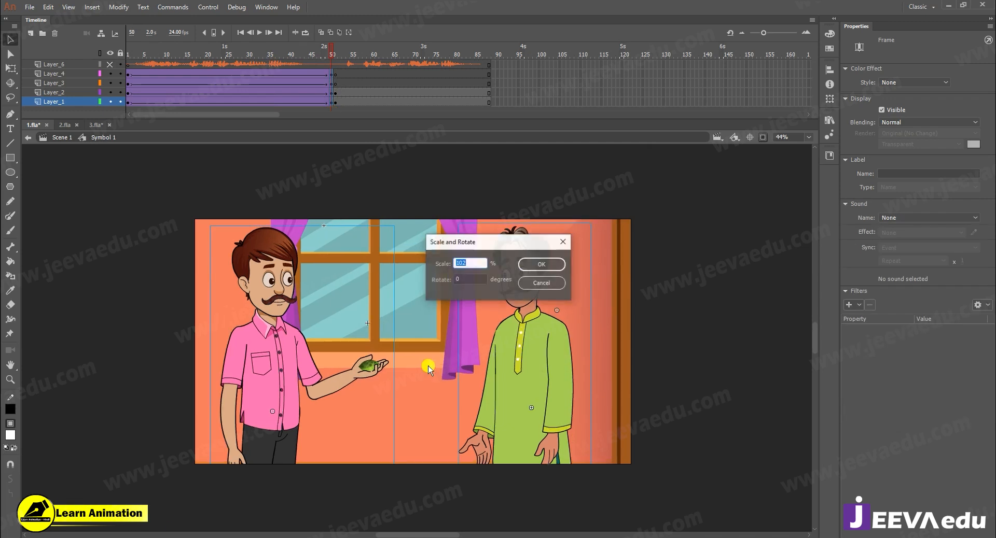
pyautogui.press('Return')
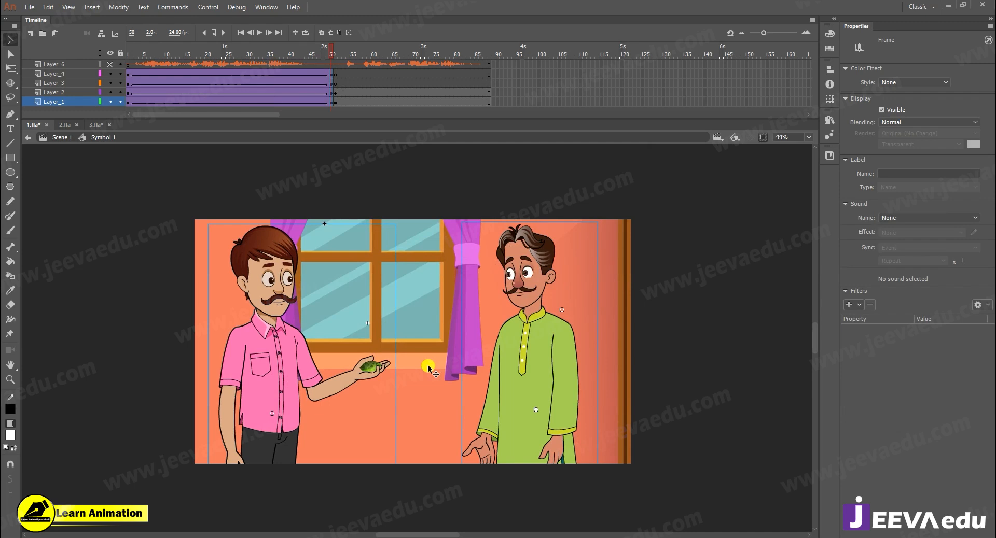
pyautogui.hotkey('shift', 'Down')
pyautogui.hotkey('shift', 'Right')
# - Scrub through the slow zoom, nudge the frame 50 content left, and scrub back through the tween to check it
pyautogui.moveTo(316, 51); pyautogui.dragTo(79, 87)
pyautogui.moveTo(139, 82); pyautogui.dragTo(338, 68)
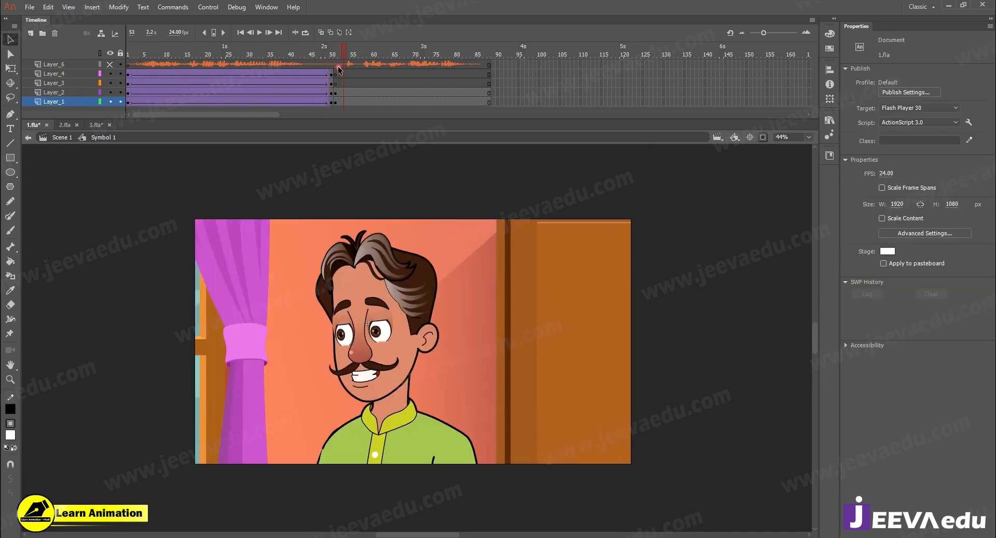
pyautogui.click(331, 95)
pyautogui.hotkey('shift', 'Left')
pyautogui.moveTo(317, 46); pyautogui.dragTo(20, 126)
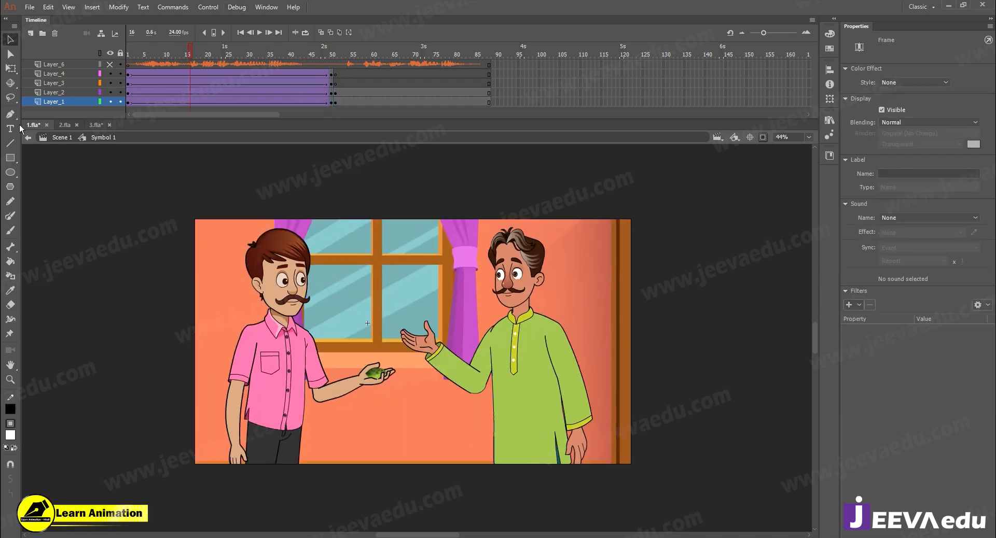
# - Play the shot to its end and copy the Layer_6 audio layer inside Symbol 1
pyautogui.press('Return')
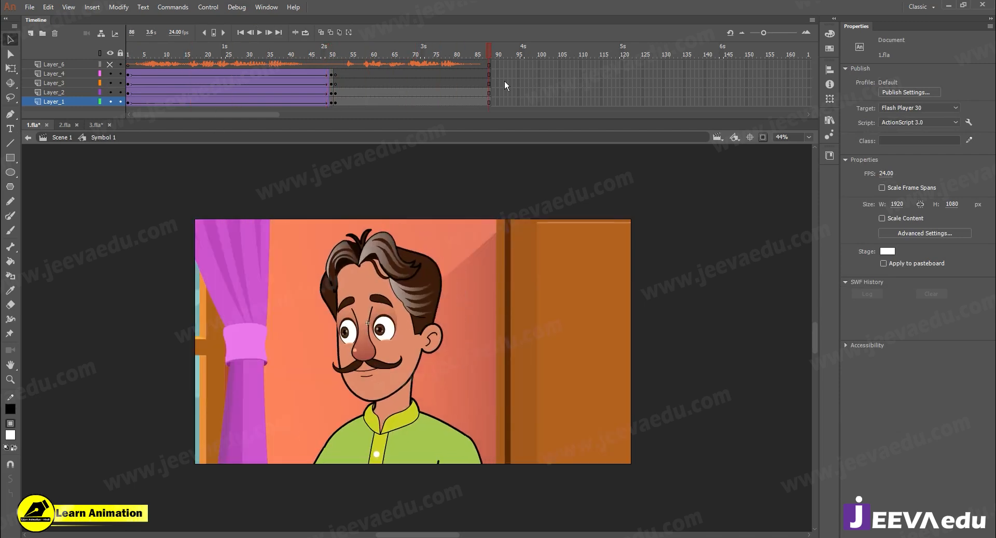
pyautogui.click(60, 65)
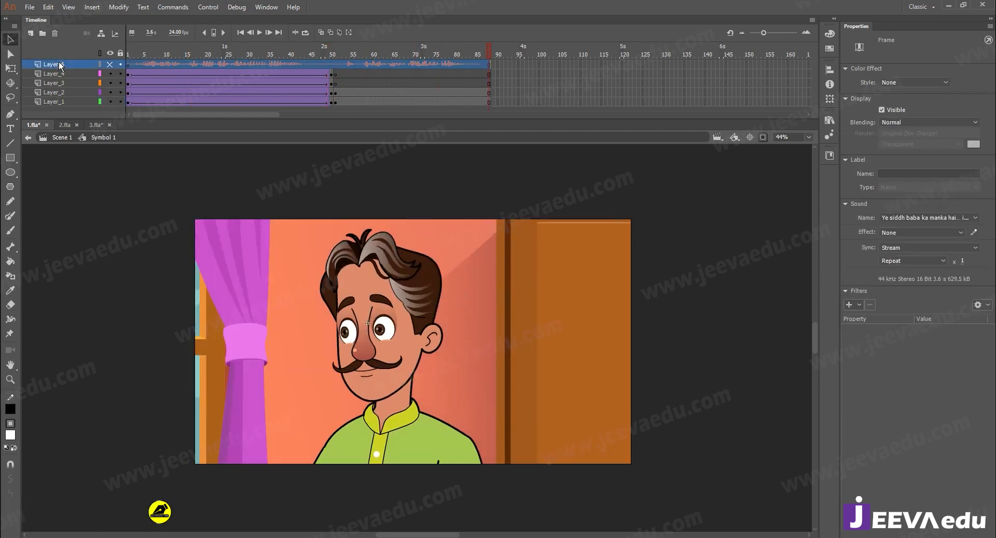
pyautogui.rightClick(59, 63)
pyautogui.click(94, 156)
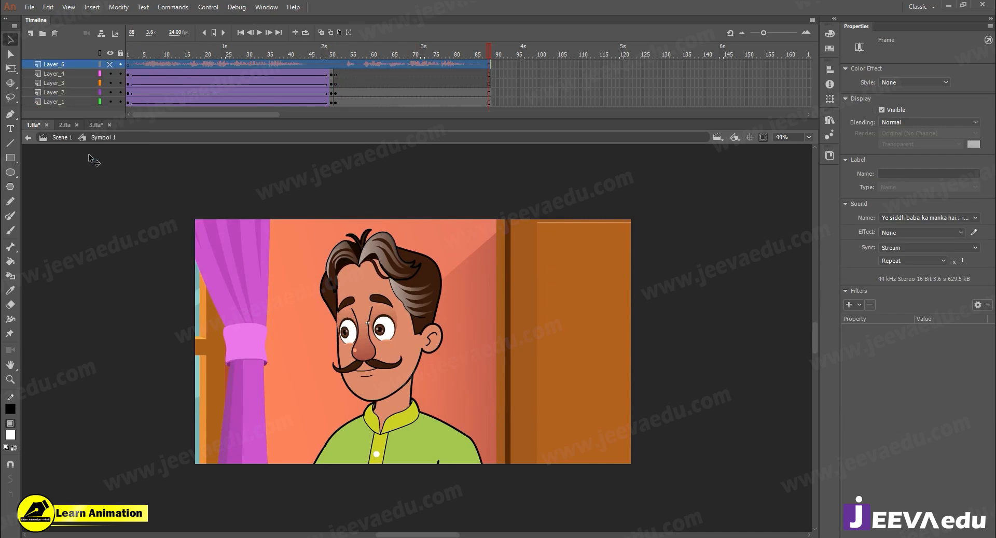
# - Return to Scene 1, delete its Layer_6 and paste the copied audio layer above Layer_1
pyautogui.click(63, 137)
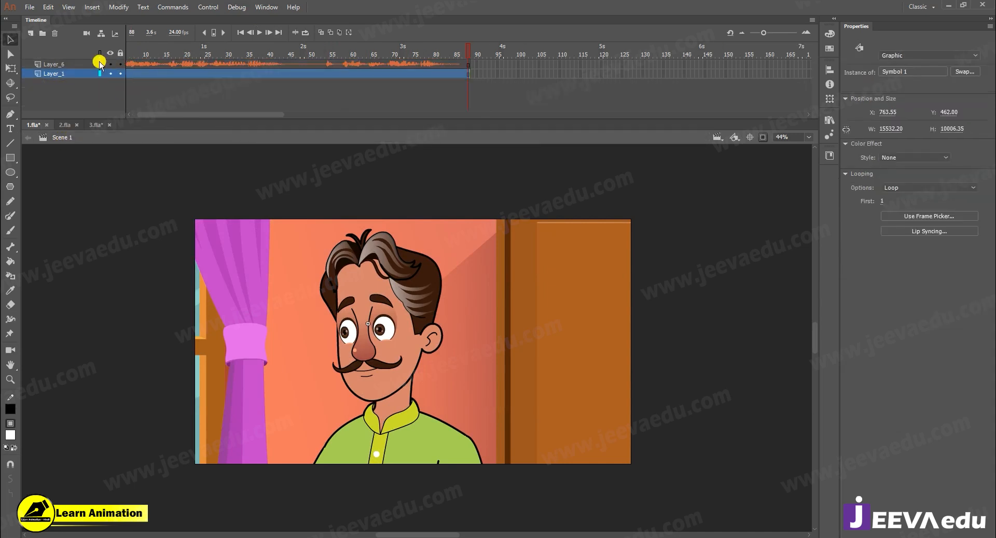
pyautogui.click(61, 72)
pyautogui.click(62, 65)
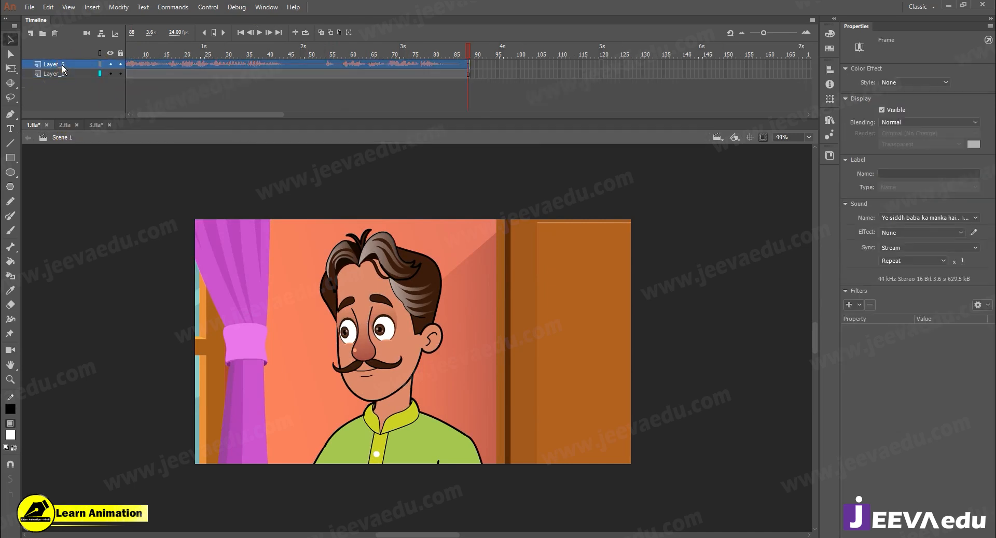
pyautogui.click(55, 34)
pyautogui.rightClick(76, 65)
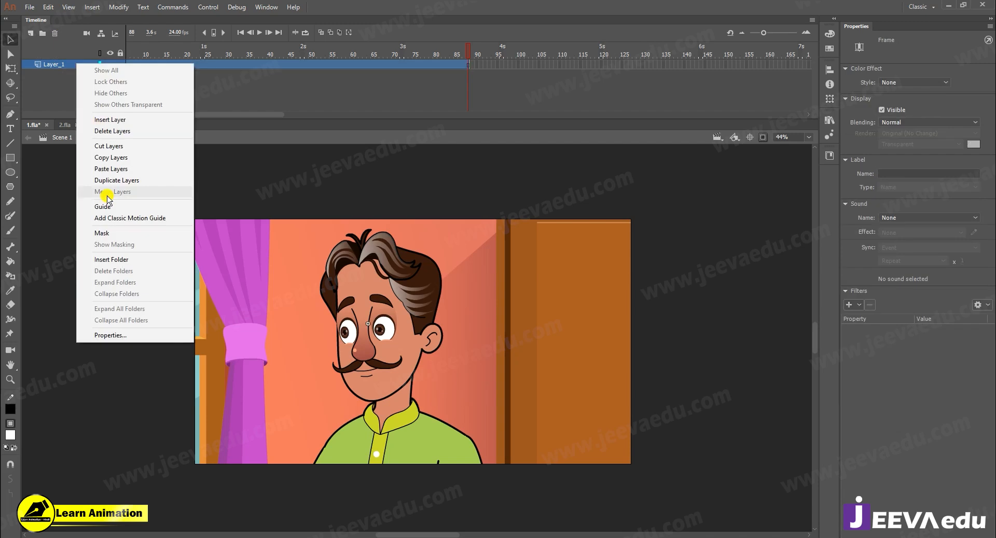
pyautogui.click(108, 169)
# - Scrub back through the main timeline and make the pasted Layer_6 visible
pyautogui.click(470, 55)
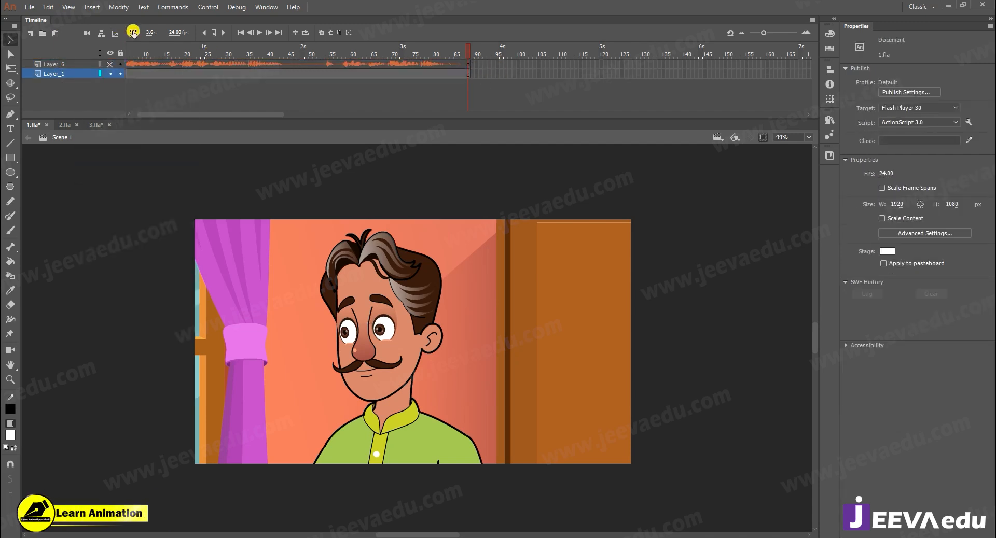
pyautogui.moveTo(466, 53); pyautogui.dragTo(198, 82)
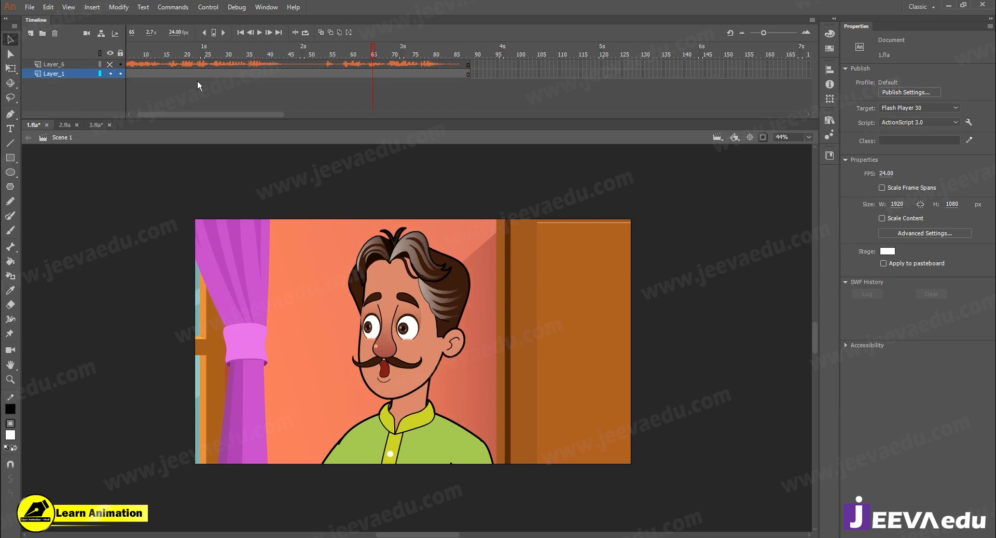
pyautogui.moveTo(1, 98); pyautogui.dragTo(139, 70)
pyautogui.click(109, 64)
pyautogui.click(98, 64)
pyautogui.click(209, 95)
# - In the publish settings, set the audio stream to MP3 at 128 kbps with Best quality
pyautogui.click(908, 93)
pyautogui.moveTo(472, 156); pyautogui.dragTo(538, 153)
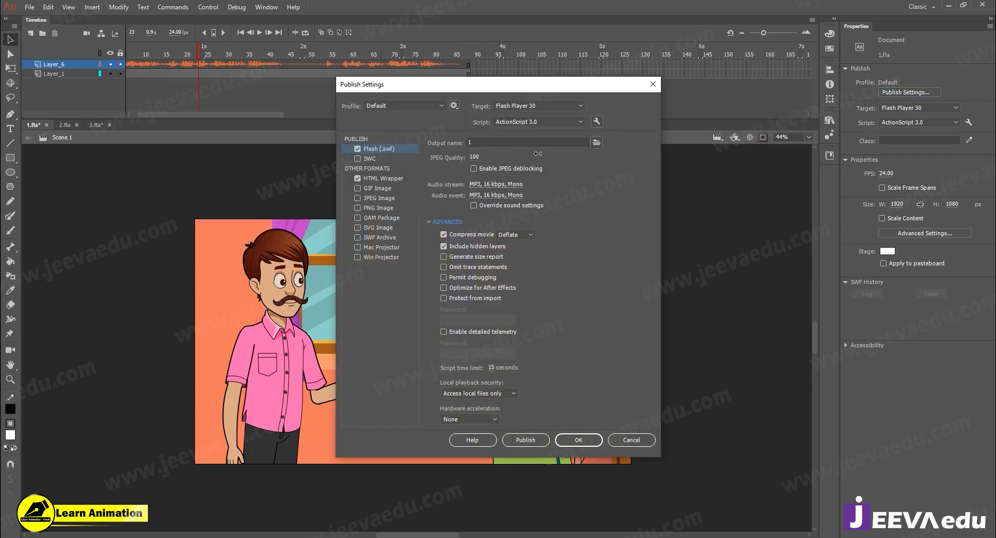
pyautogui.click(497, 195)
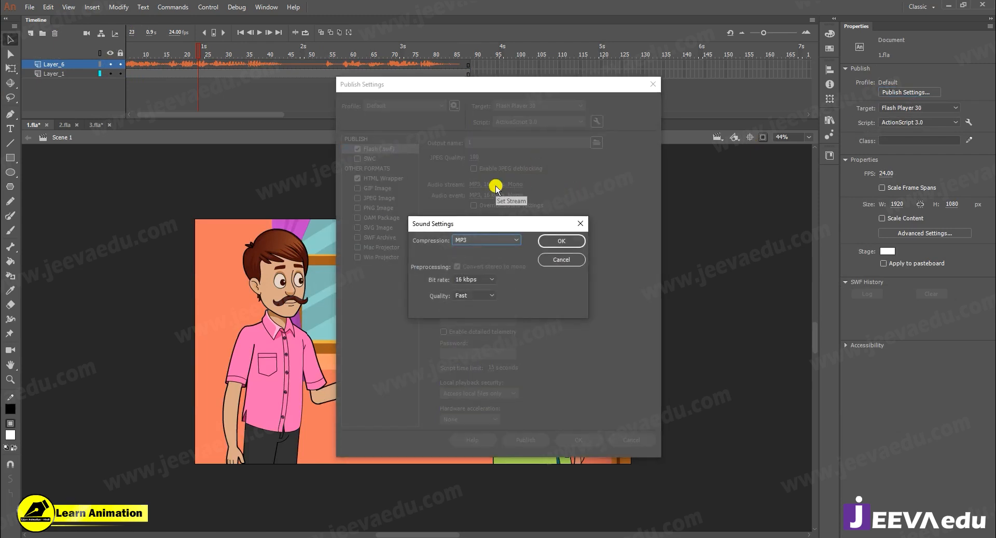
pyautogui.click(486, 280)
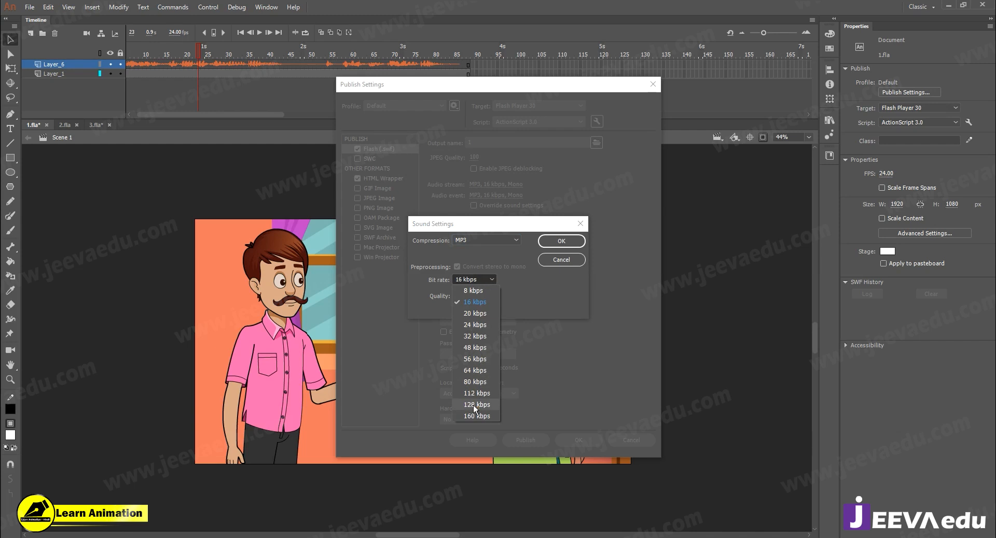
pyautogui.click(473, 405)
pyautogui.click(478, 296)
pyautogui.click(475, 335)
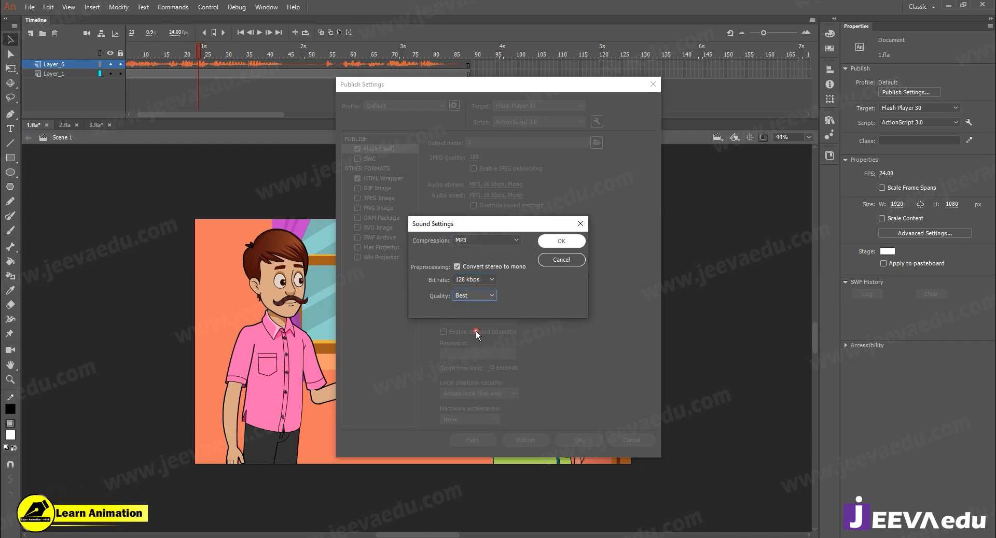
pyautogui.click(561, 241)
# - Set the audio event to MP3 at 128 kbps with Best quality and apply the publish settings
pyautogui.click(514, 196)
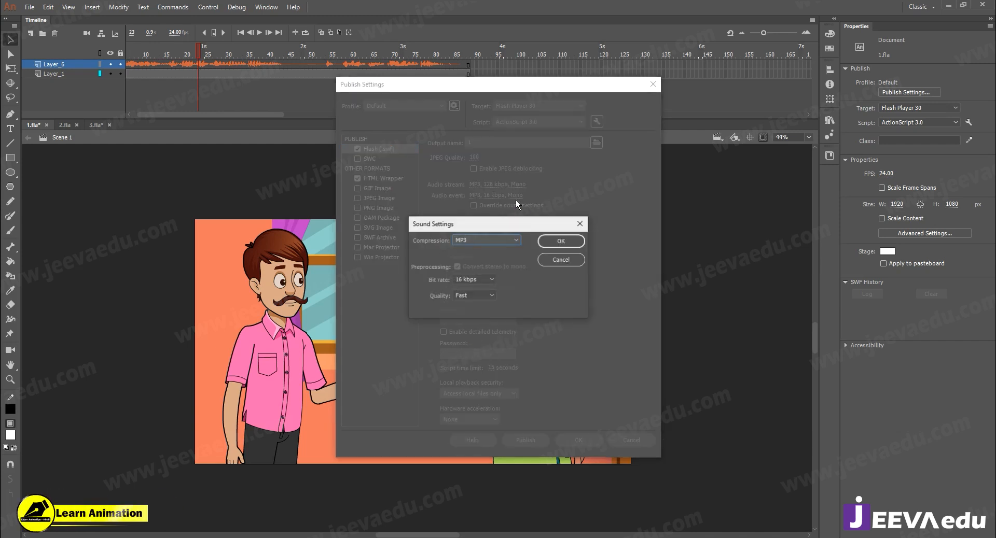
pyautogui.click(467, 280)
pyautogui.click(474, 405)
pyautogui.click(478, 295)
pyautogui.click(470, 329)
pyautogui.click(561, 241)
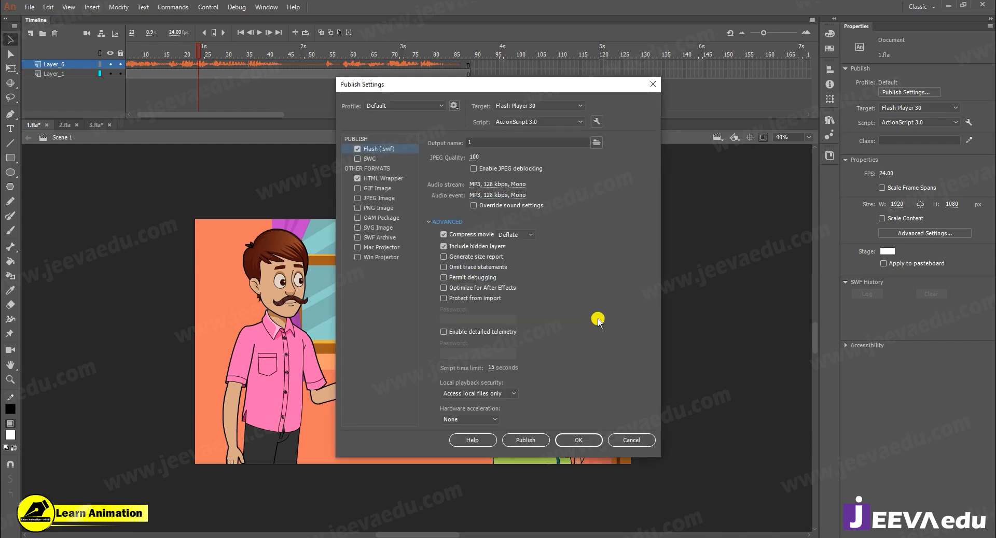
pyautogui.click(591, 441)
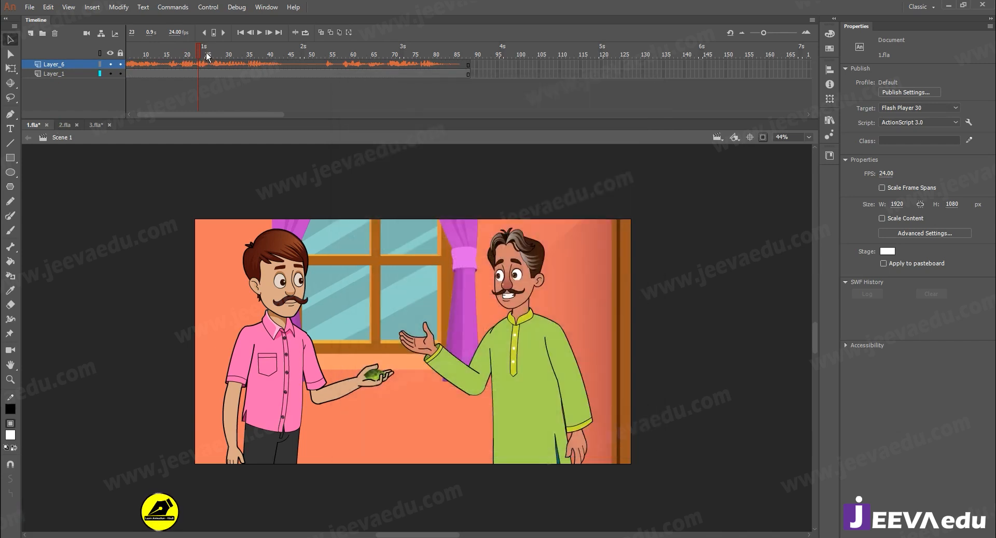
# - Return the playhead to frame 1 of Scene 1
pyautogui.press(',')
pyautogui.press(',')
pyautogui.press(',')
pyautogui.press(',')
pyautogui.press(',')
pyautogui.press(',')
pyautogui.press(',')
pyautogui.press(',')
pyautogui.press(',')
pyautogui.press(',')
pyautogui.press(',')
pyautogui.press(',')
pyautogui.press(',')
pyautogui.press(',')
pyautogui.press(',')
pyautogui.press(',')
pyautogui.press(',')
pyautogui.press(',')
pyautogui.press(',')
pyautogui.press(',')
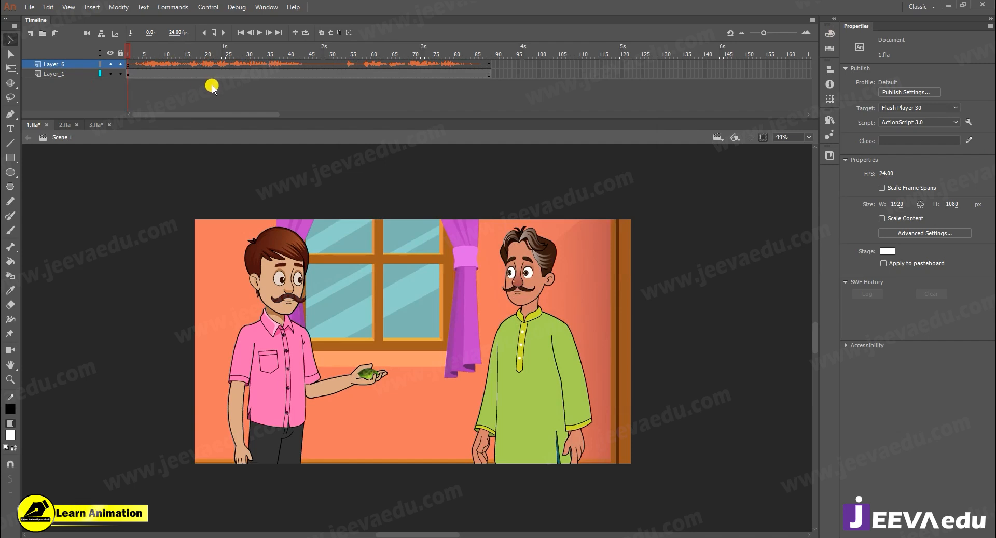
pyautogui.click(35, 9)
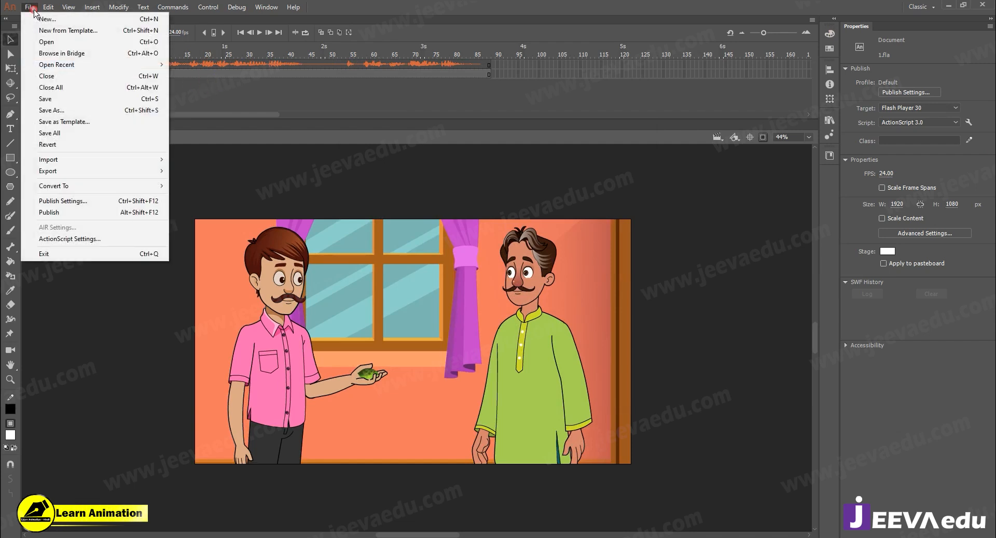
pyautogui.click(261, 123)
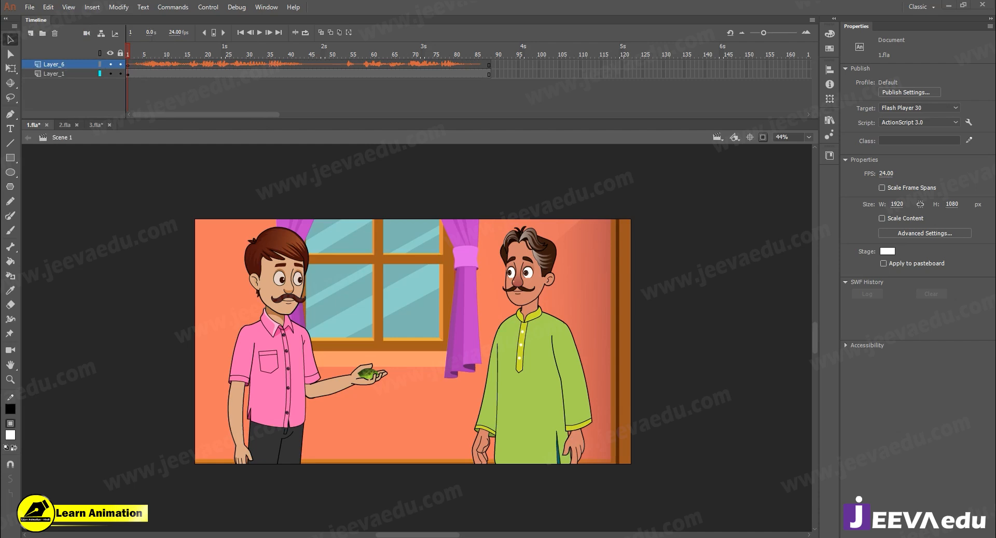
pyautogui.click(953, 6)
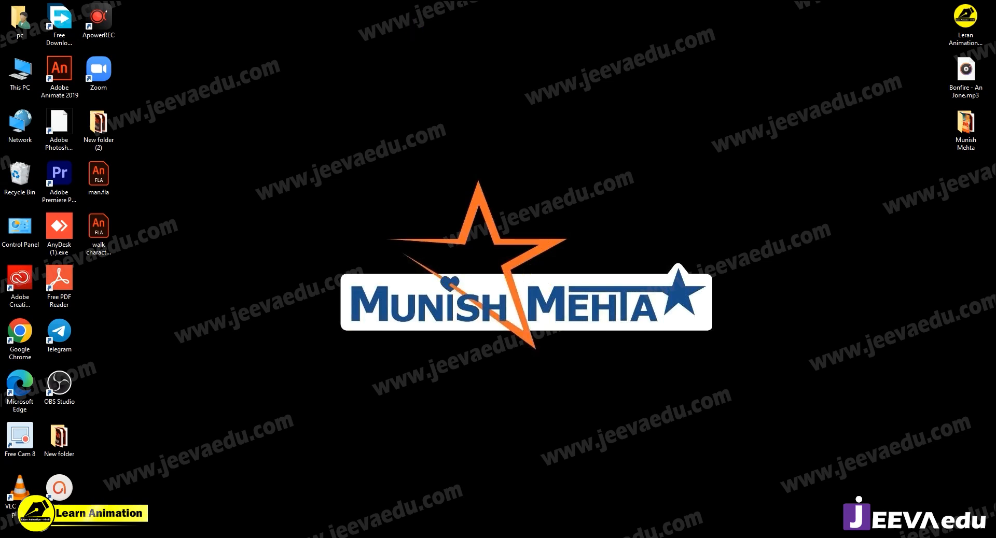
pyautogui.click(358, 537)
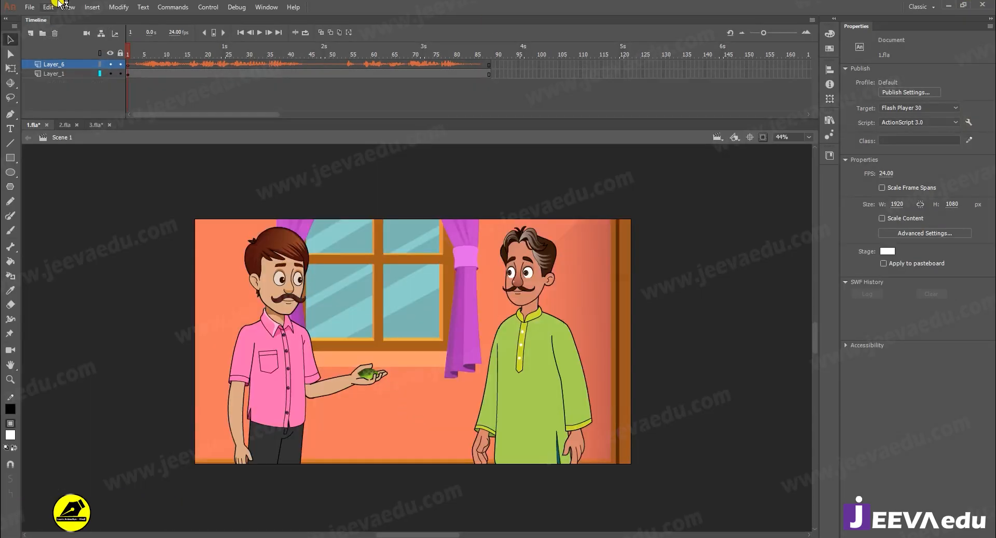
# - Switch to the 2.fla document and play and scrub through the start of its dialogue audio
pyautogui.click(64, 125)
pyautogui.moveTo(323, 116); pyautogui.dragTo(102, 114)
pyautogui.click(165, 53)
pyautogui.moveTo(170, 53); pyautogui.dragTo(67, 64)
pyautogui.press('Return')
pyautogui.moveTo(223, 64); pyautogui.dragTo(45, 73)
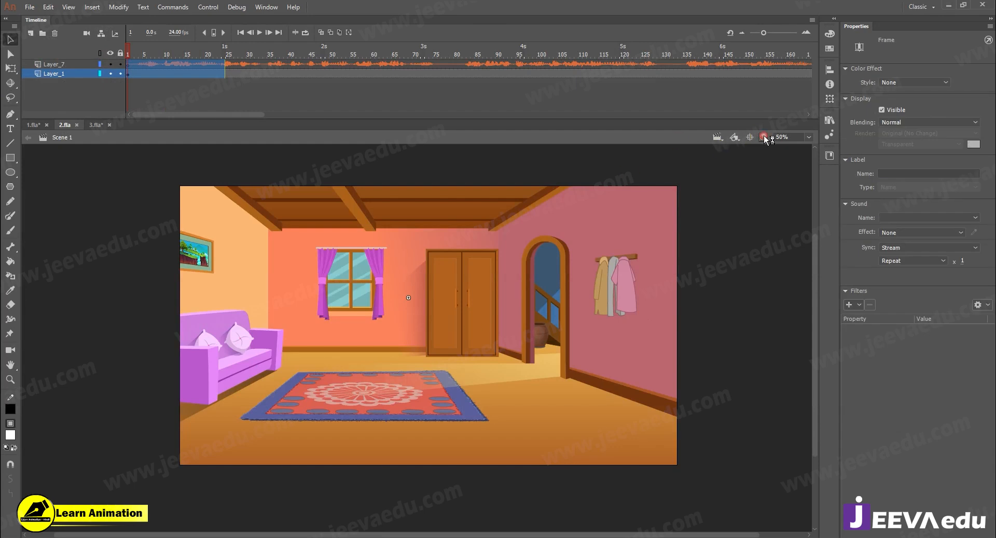
# - Copy the Layer_7 audio layer from Scene 1 and paste it above Layer_1 inside the room's Symbol 1
pyautogui.click(362, 367)
pyautogui.press('z')
pyautogui.keyDown('alt'); pyautogui.click(423, 340); pyautogui.keyUp('alt')
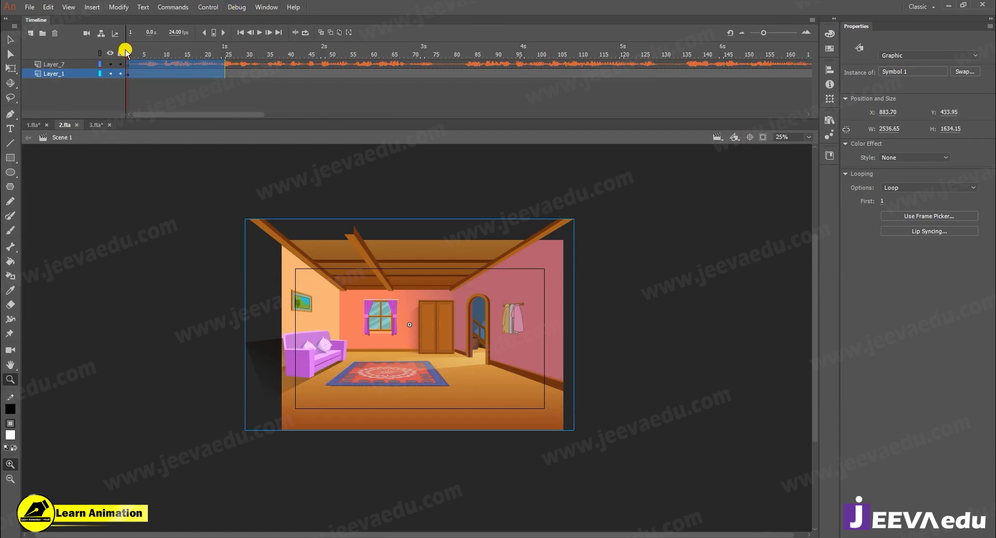
pyautogui.click(83, 64)
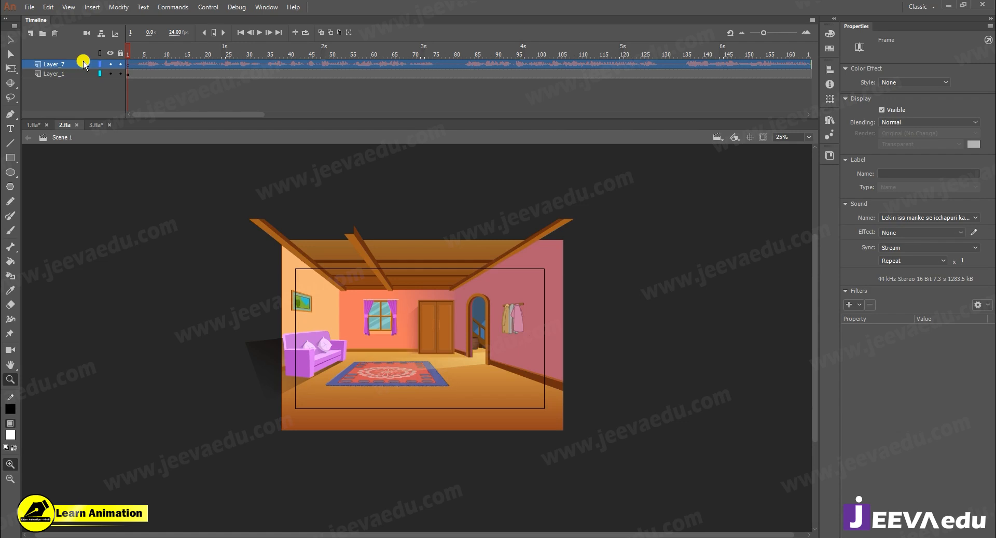
pyautogui.rightClick(83, 65)
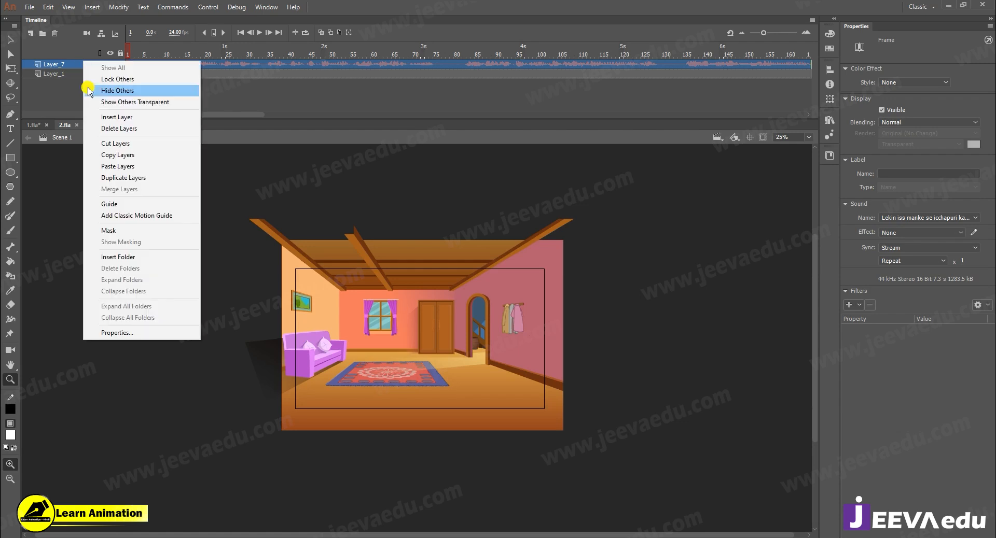
pyautogui.click(108, 155)
pyautogui.press('v')
pyautogui.doubleClick(383, 380)
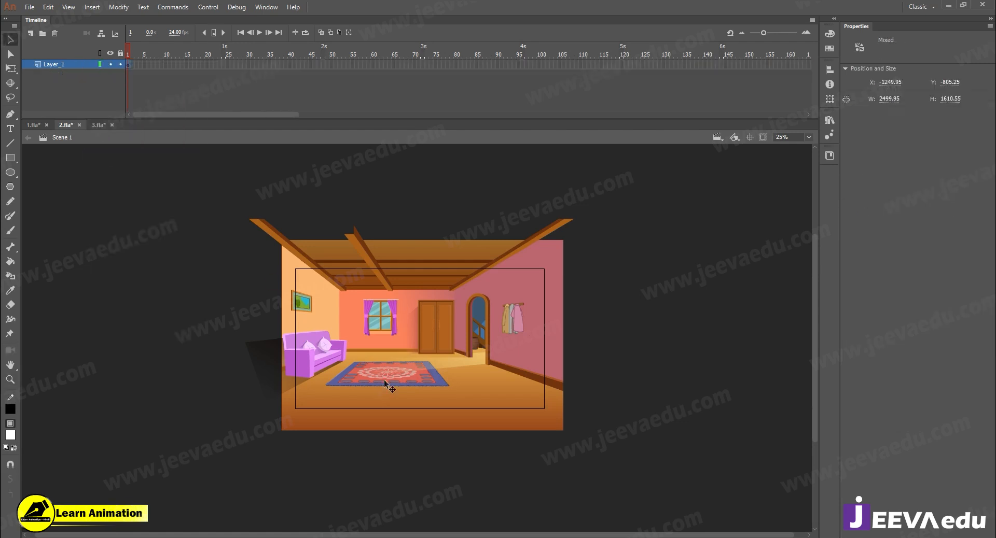
pyautogui.rightClick(78, 65)
pyautogui.click(113, 171)
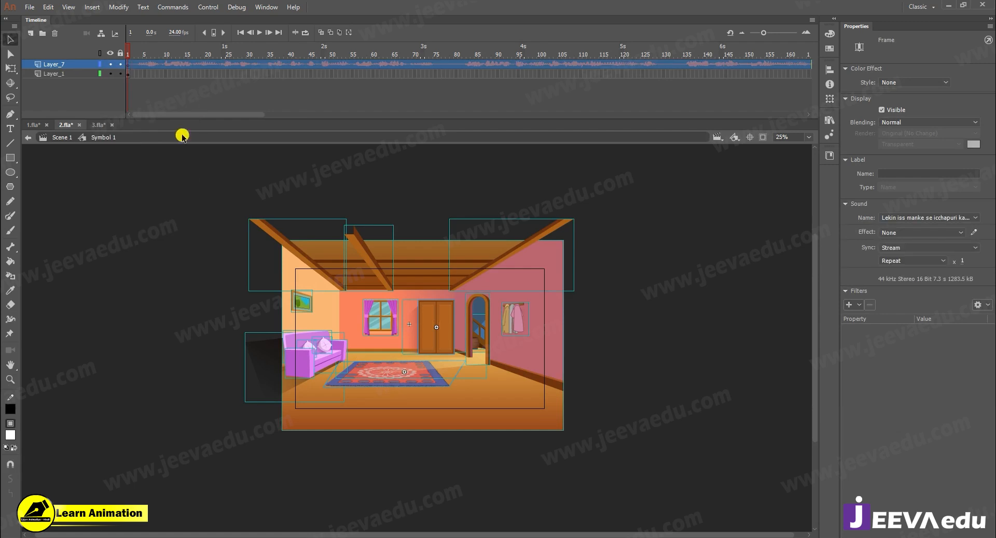
# - Select all the room artwork on Layer_1 inside Symbol 1 and convert it to a single graphic symbol
pyautogui.moveTo(196, 118); pyautogui.dragTo(70, 109)
pyautogui.click(351, 73)
pyautogui.click(145, 76)
pyautogui.moveTo(144, 55); pyautogui.dragTo(121, 53)
pyautogui.moveTo(198, 199); pyautogui.dragTo(489, 396)
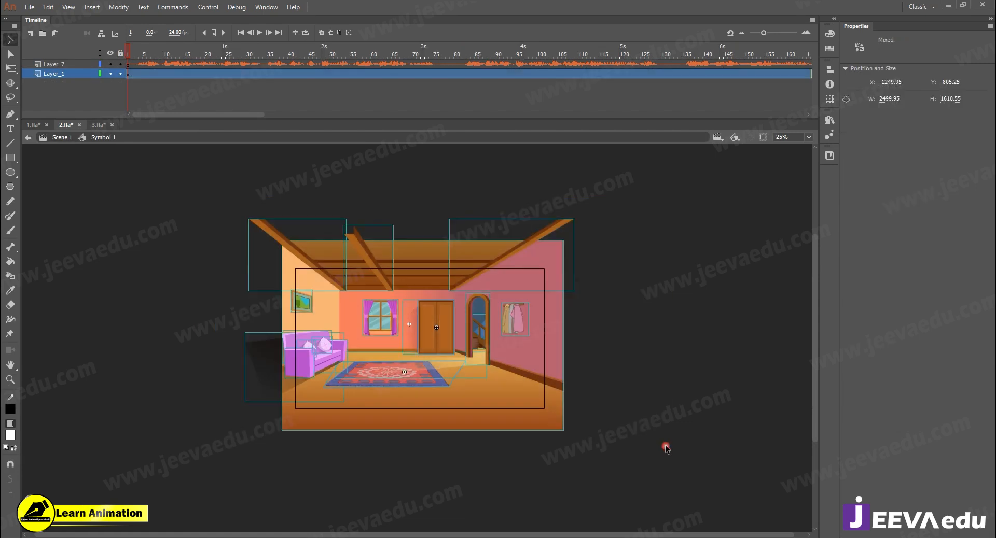
pyautogui.press('F8')
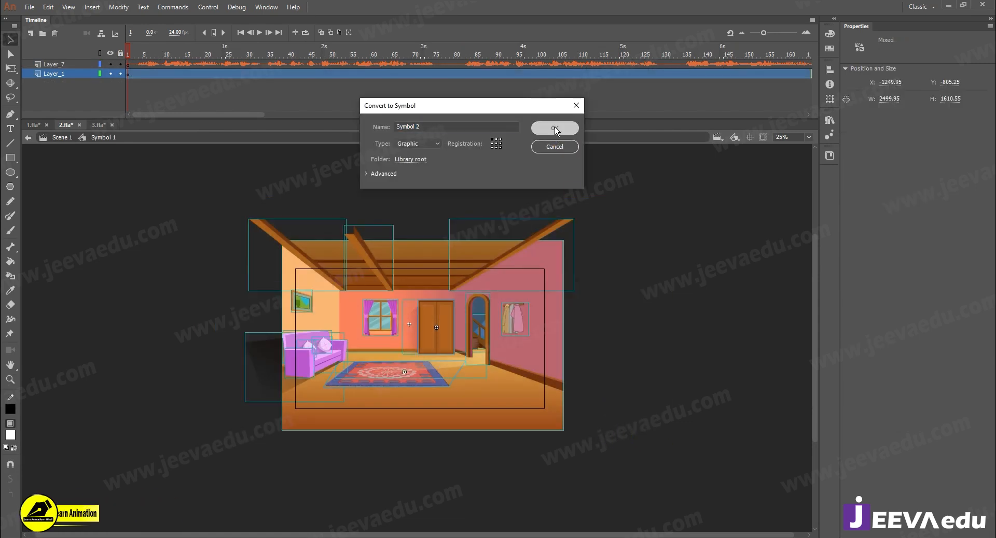
pyautogui.click(555, 128)
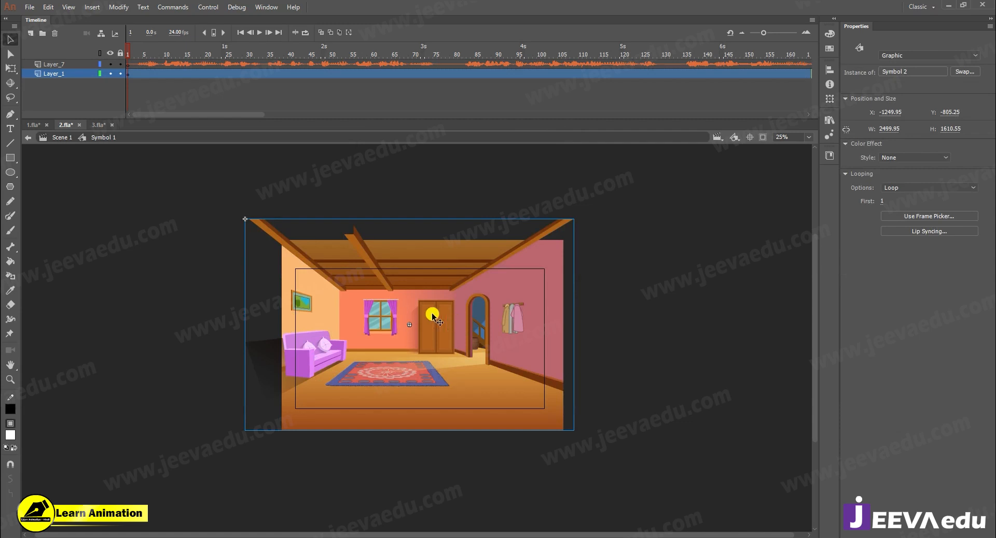
pyautogui.click(89, 91)
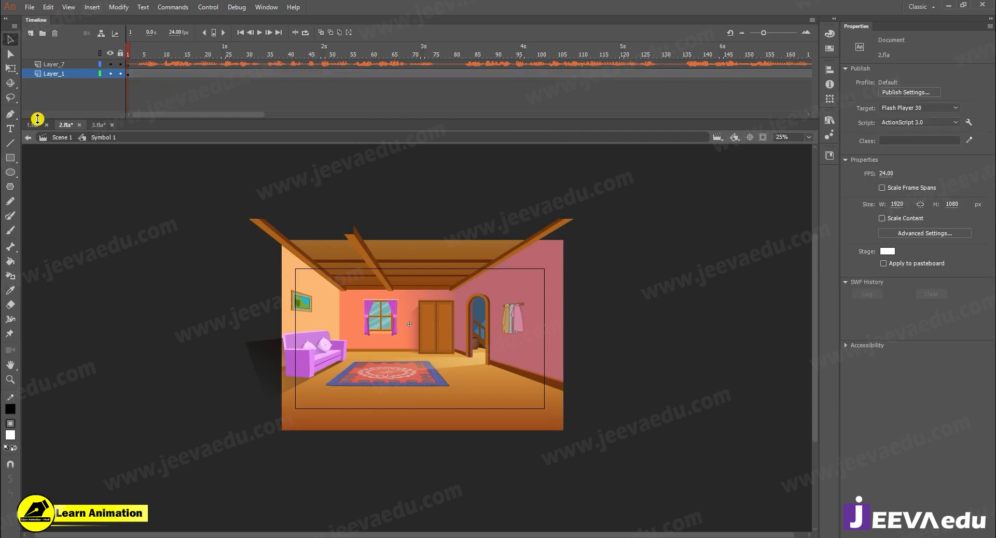
# - Switch to 1.fla and copy the red-shirted and pink-shirted men standing beside the sofa
pyautogui.click(34, 125)
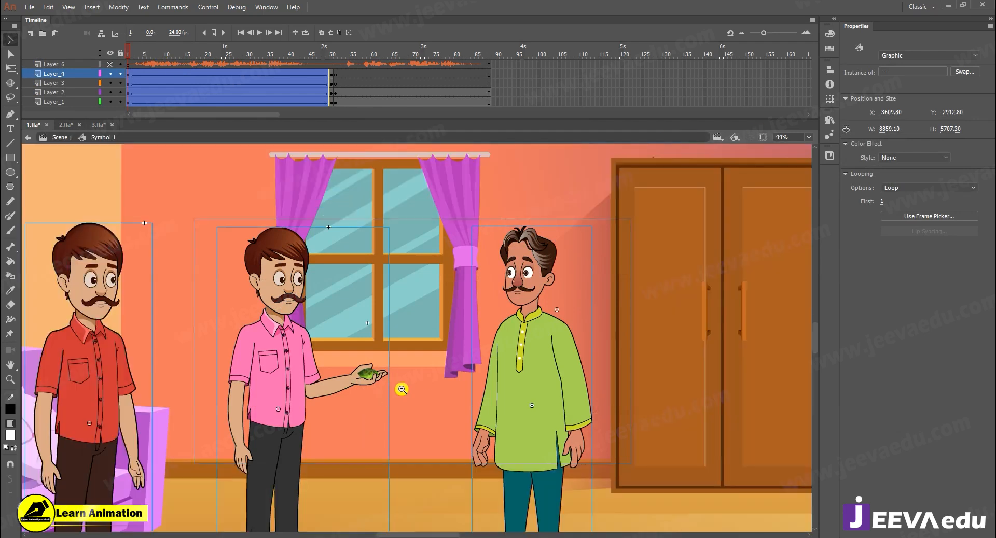
pyautogui.press('z')
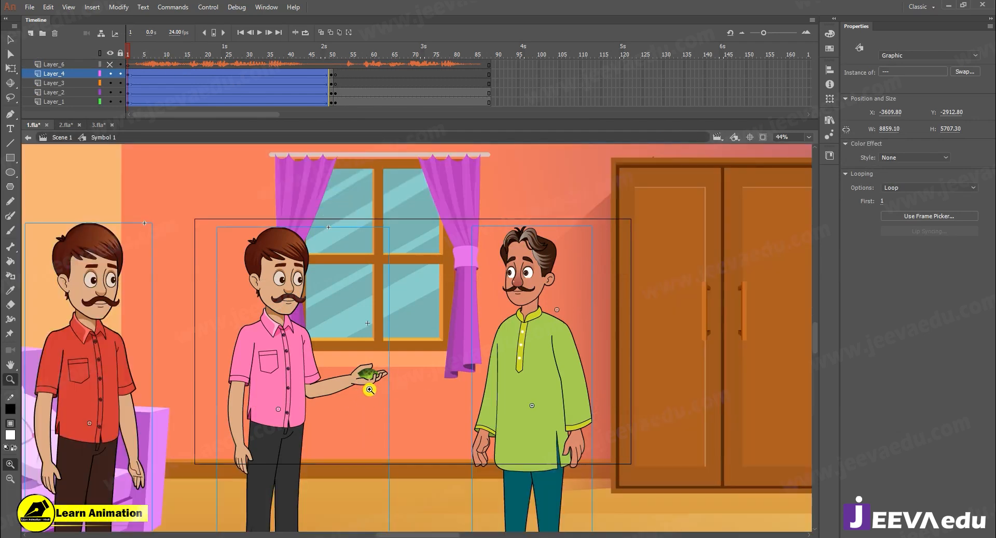
pyautogui.keyDown('alt'); pyautogui.click(369, 390); pyautogui.keyUp('alt')
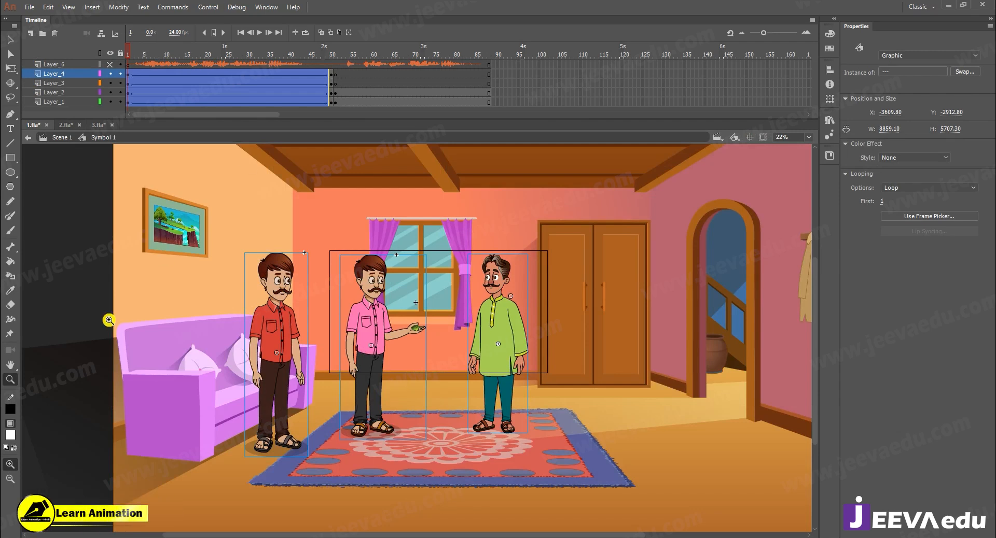
pyautogui.press('v')
pyautogui.click(72, 226)
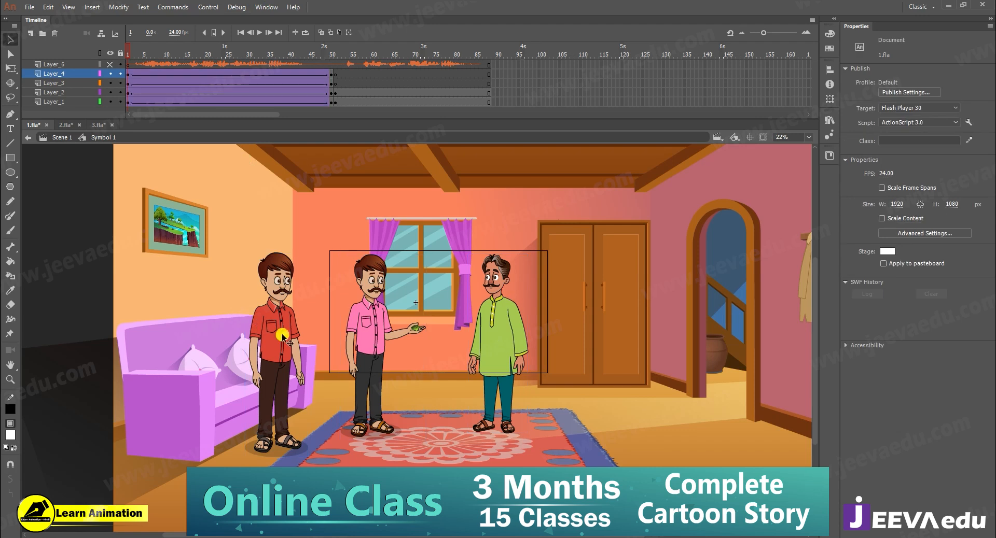
pyautogui.click(301, 336)
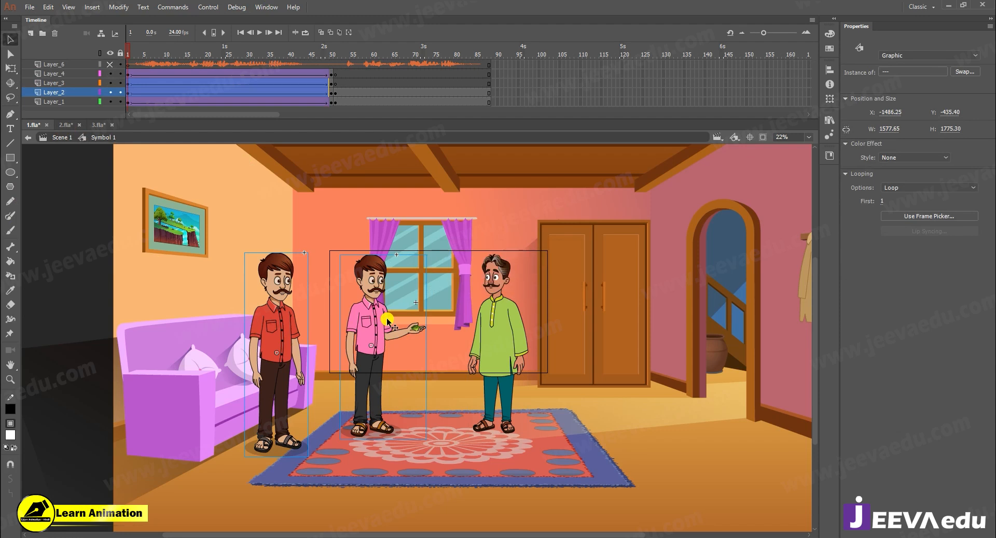
# - Return to 2.fla and paste both men onto a new layer directly above the room artwork in Symbol 1
pyautogui.click(66, 125)
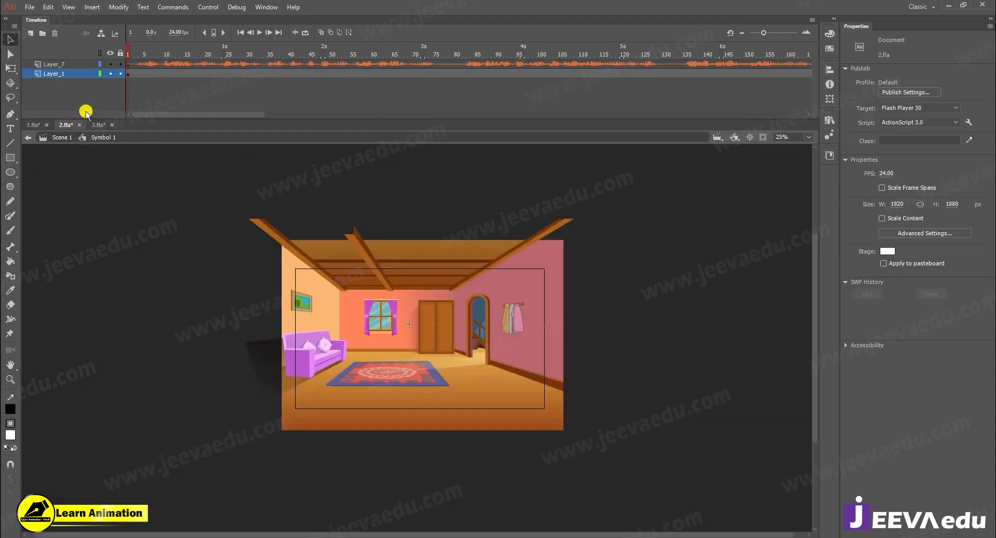
pyautogui.click(31, 32)
pyautogui.rightClick(79, 202)
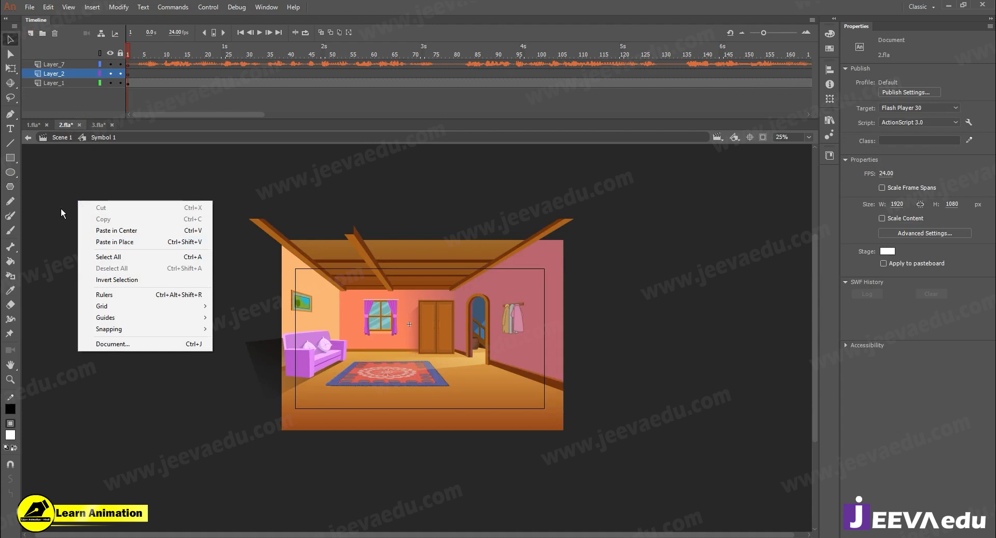
pyautogui.click(61, 209)
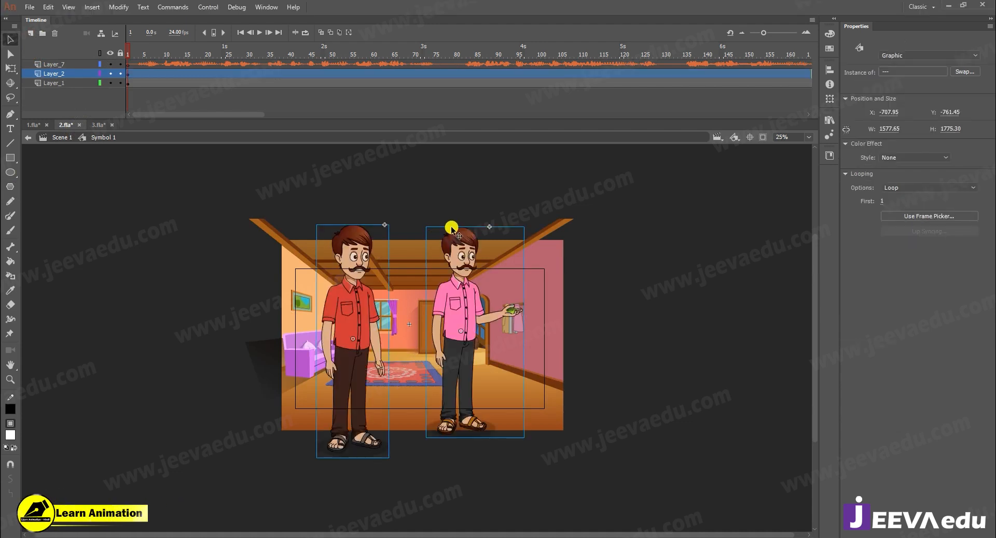
# - Scale the two men down together to about 410 by 462 px
pyautogui.press('q')
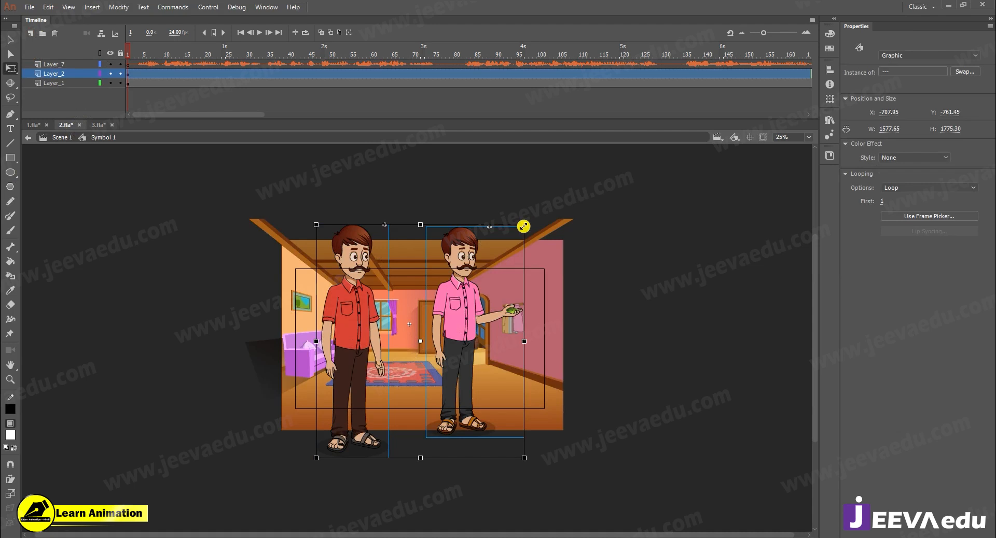
pyautogui.moveTo(454, 268); pyautogui.dragTo(447, 276)
pyautogui.press('z')
pyautogui.click(400, 355)
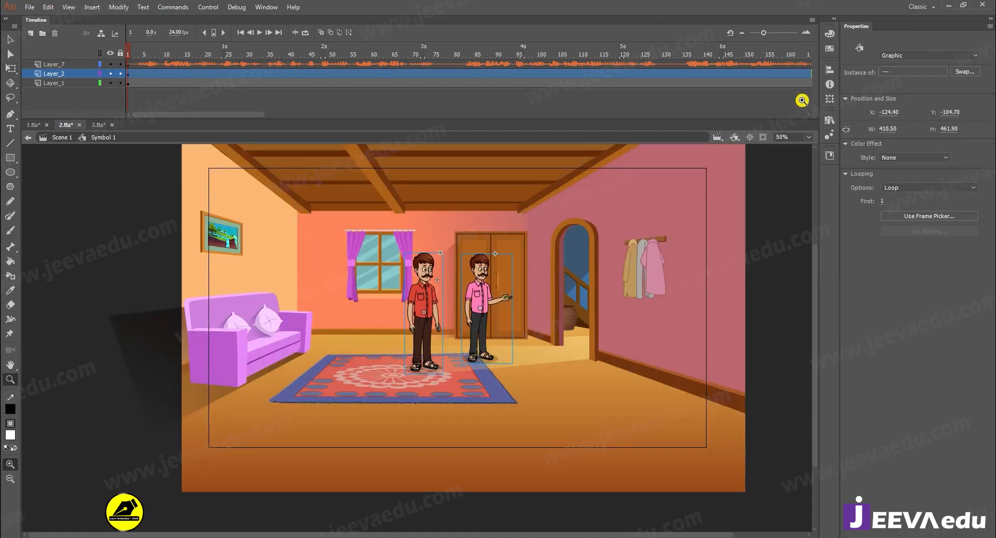
# - Clip the content outside the stage and move both men next to the sofa
pyautogui.click(762, 137)
pyautogui.press('v')
pyautogui.moveTo(404, 301); pyautogui.dragTo(349, 311)
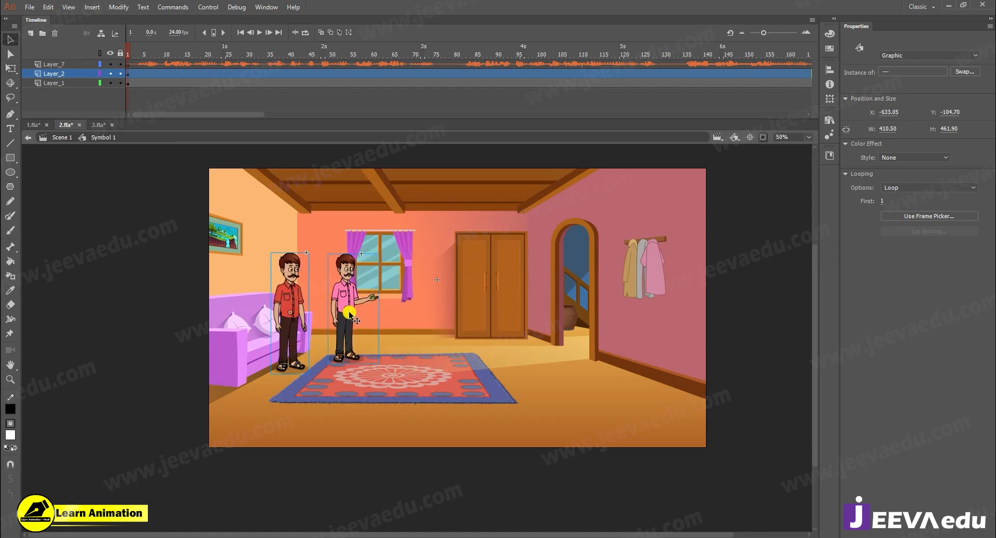
# - Compare the placement with 1.fla, shift both men in 2.fla slightly toward the carpet and scale them to 102%
pyautogui.click(33, 125)
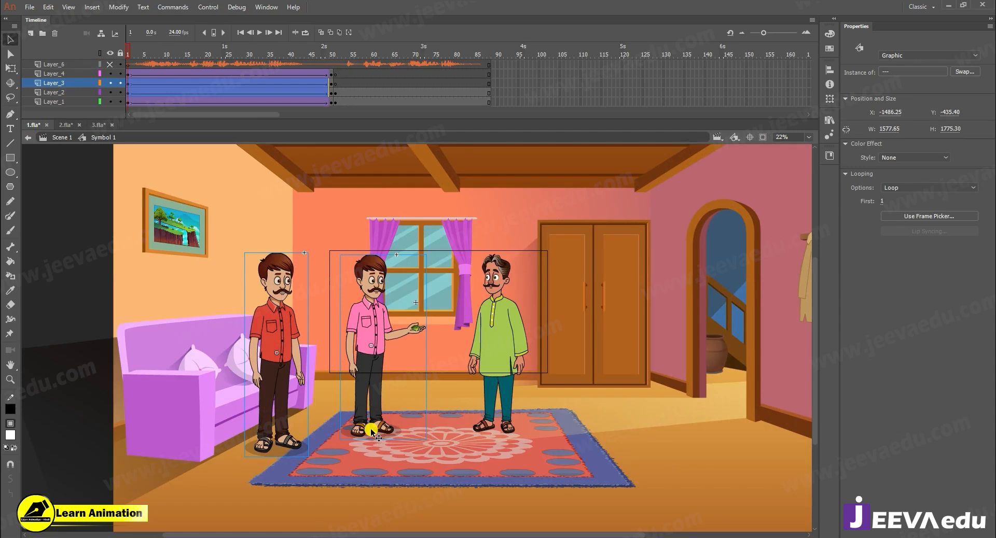
pyautogui.click(66, 125)
pyautogui.moveTo(356, 333); pyautogui.dragTo(357, 340)
pyautogui.hotkey('ctrl', 'alt', 's')
pyautogui.write('10')
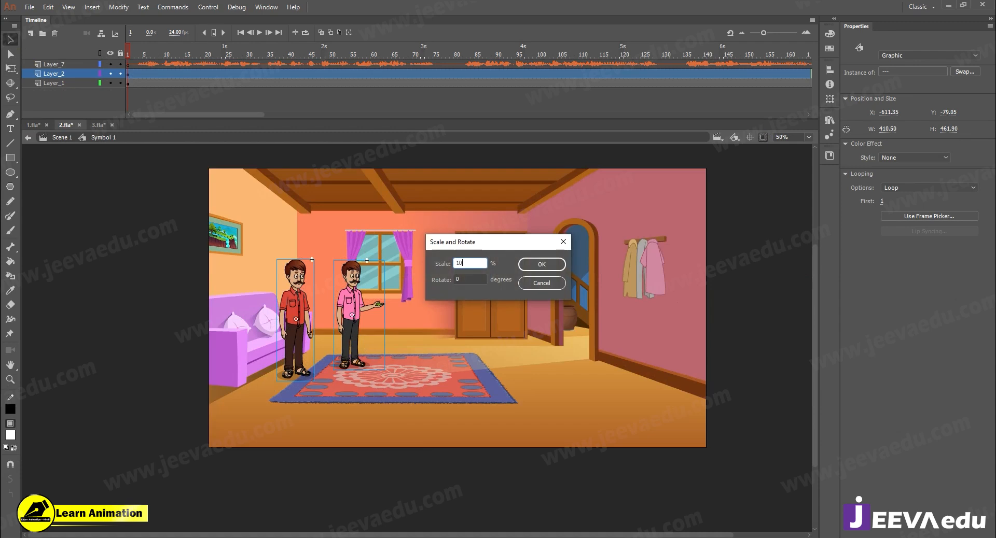
pyautogui.write('2')
pyautogui.press('Return')
pyautogui.click(139, 296)
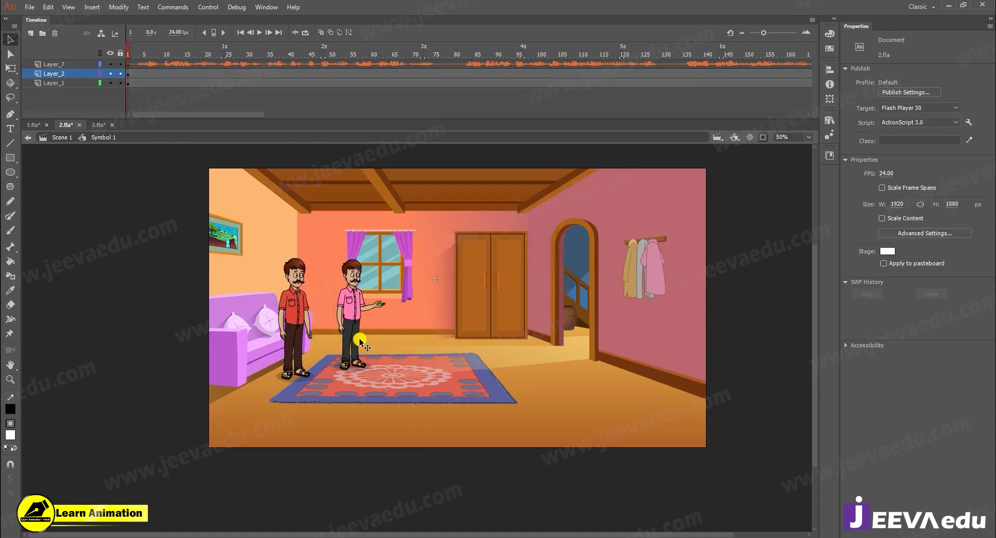
# - Move the red-shirted man slightly closer to the pink-shirted man and transfer him in place to his own new layer
pyautogui.click(304, 311)
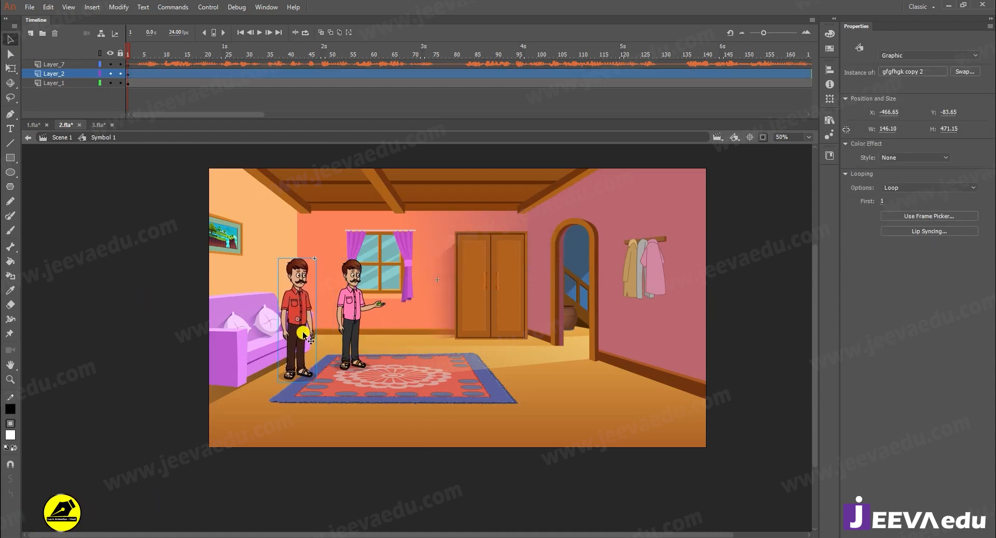
pyautogui.moveTo(304, 335); pyautogui.dragTo(307, 336)
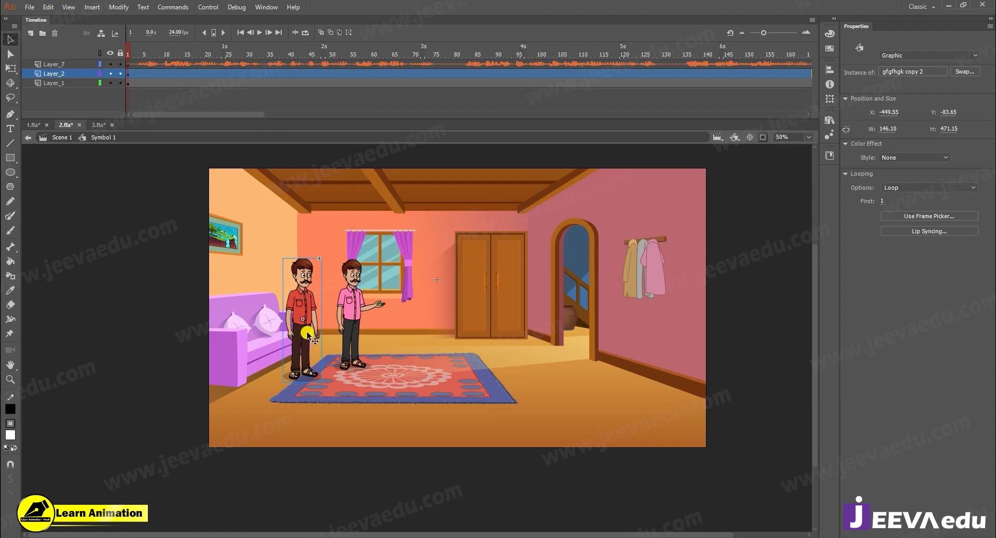
pyautogui.hotkey('ctrl', 'x')
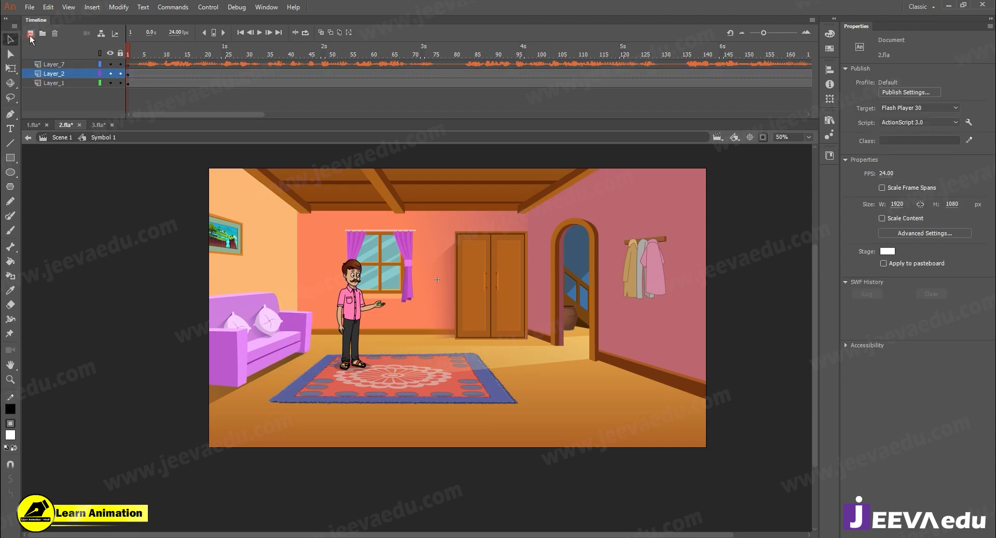
pyautogui.click(30, 34)
pyautogui.rightClick(62, 186)
pyautogui.click(86, 227)
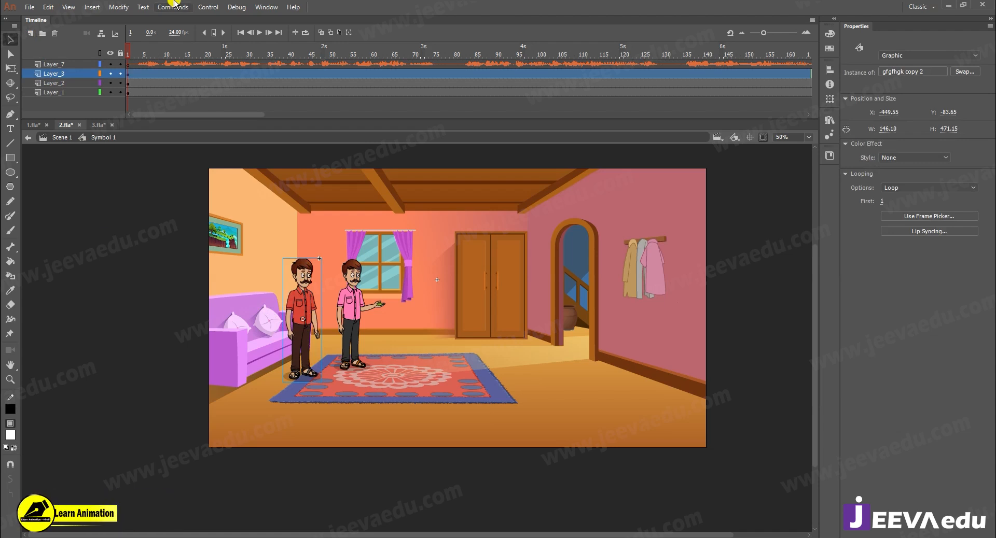
# - Add a layer above the red-shirted man's layer, switch to 3.fla and copy the first green-kurta man at frame 1
pyautogui.click(31, 34)
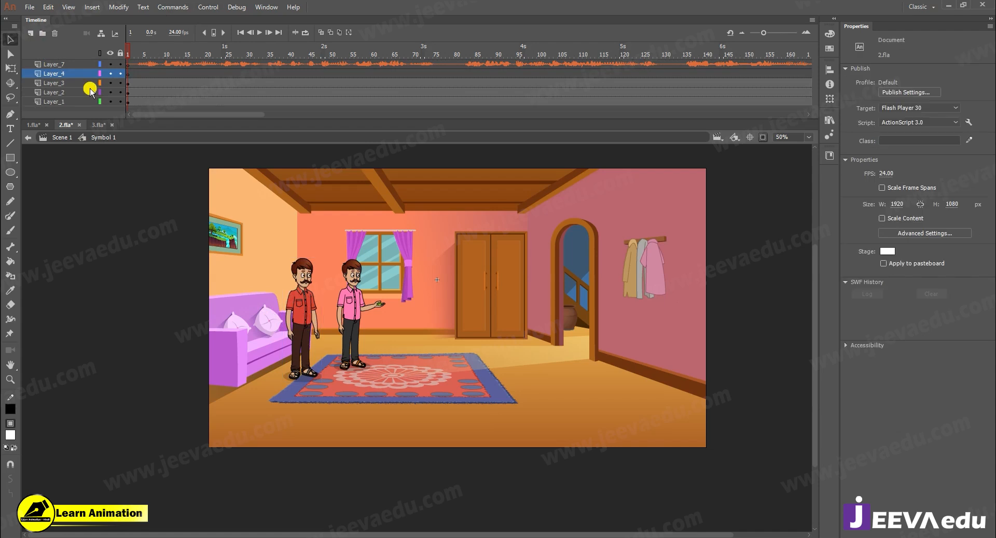
pyautogui.click(97, 125)
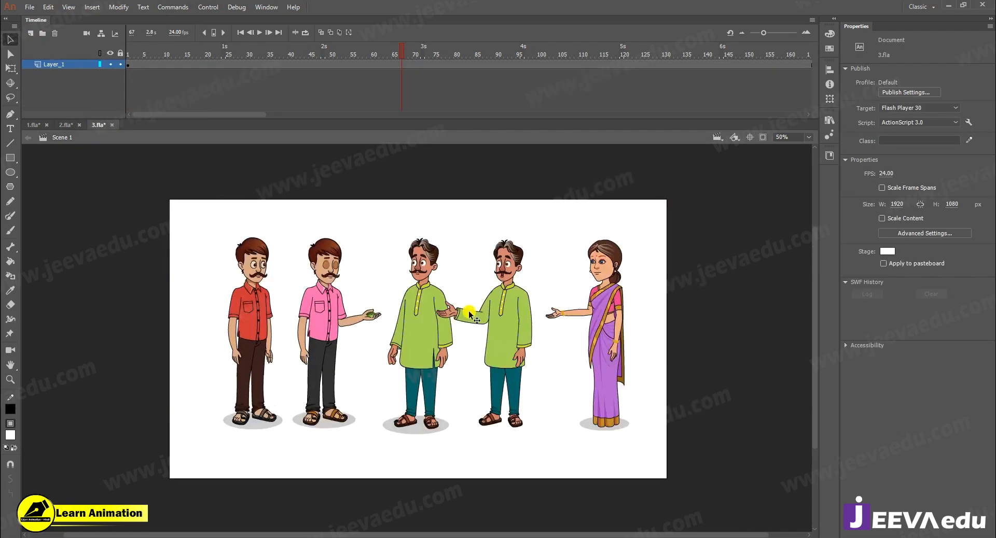
pyautogui.click(412, 341)
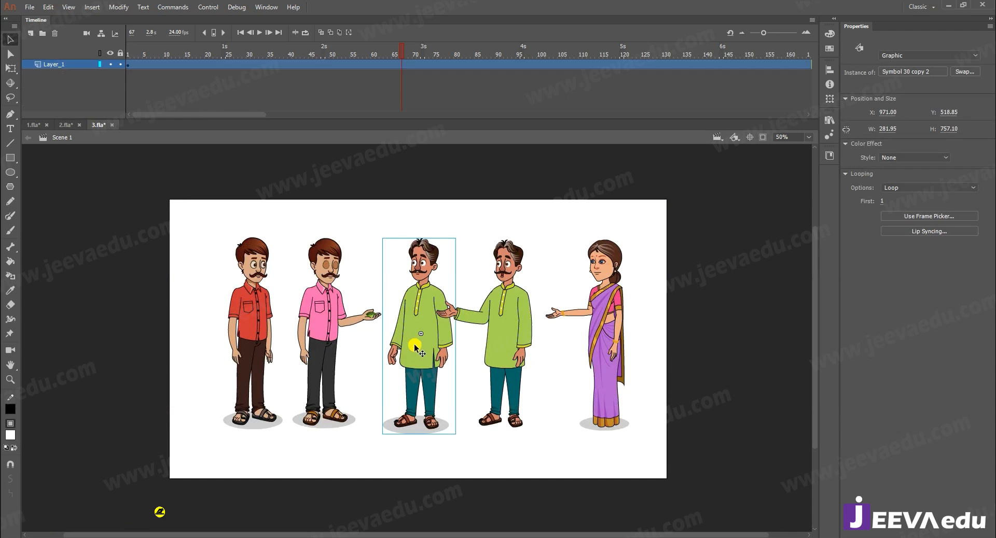
pyautogui.moveTo(415, 346); pyautogui.dragTo(420, 360)
pyautogui.click(421, 352)
pyautogui.click(423, 358)
pyautogui.doubleClick(420, 319)
pyautogui.moveTo(406, 52); pyautogui.dragTo(35, 140)
pyautogui.click(62, 139)
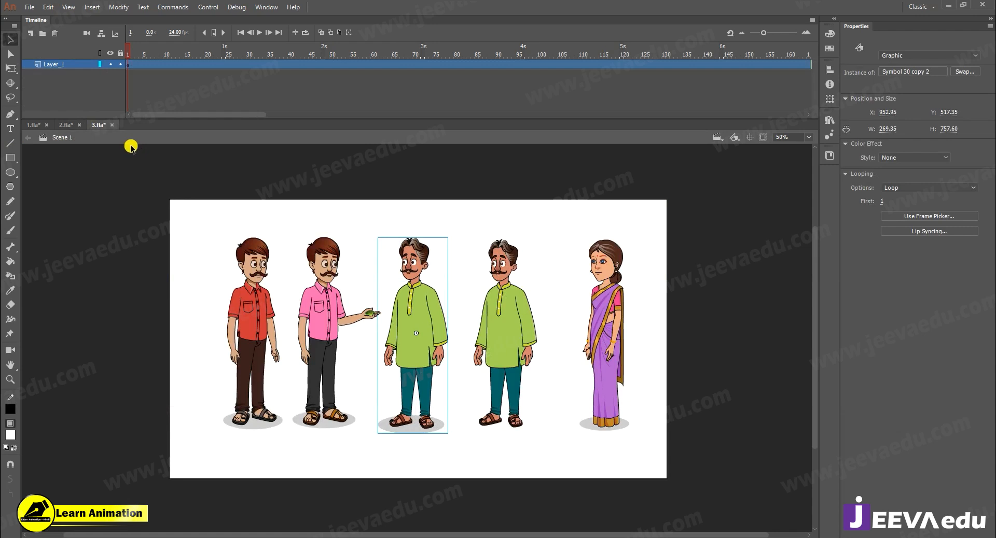
# - Return to 2.fla and paste the green-kurta man at frame 1 of Layer_4
pyautogui.click(61, 126)
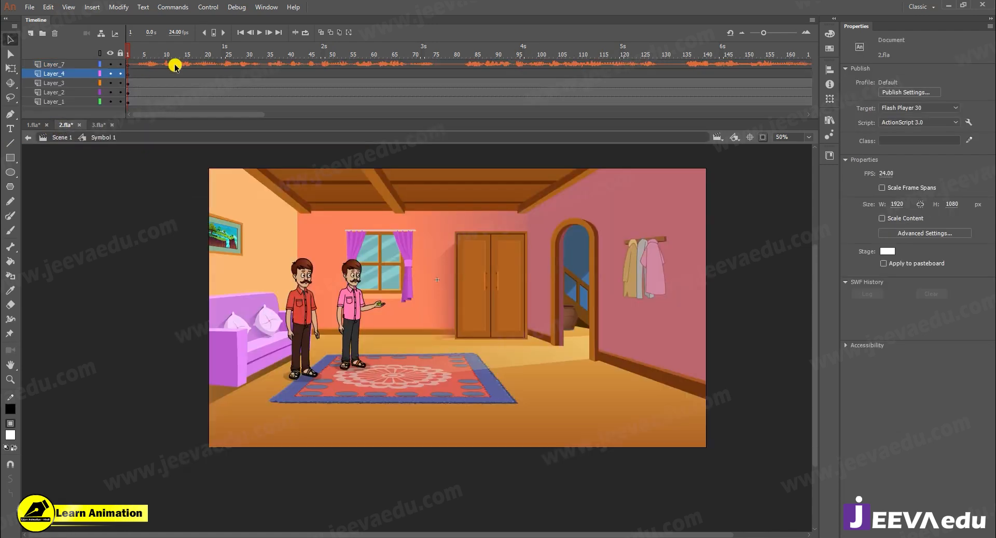
pyautogui.click(127, 73)
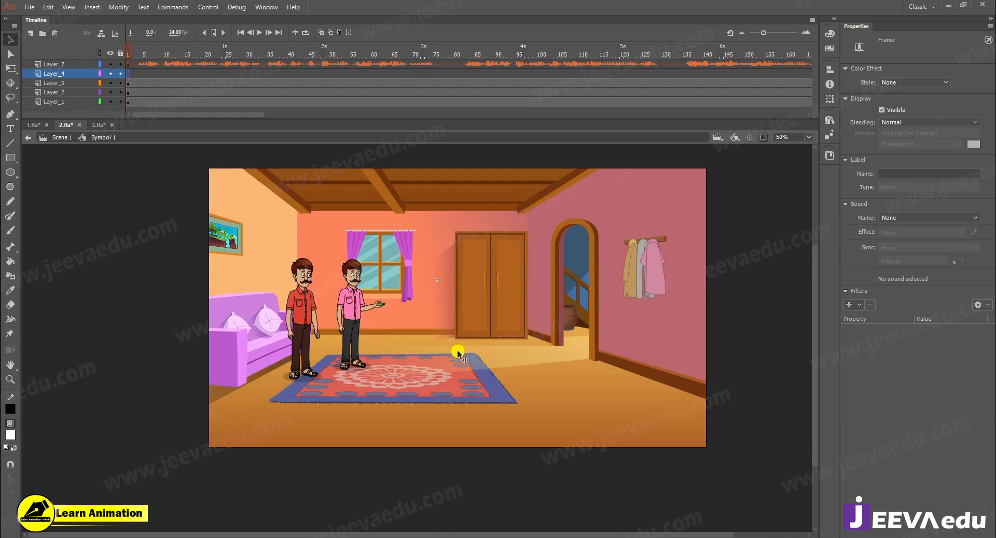
pyautogui.hotkey('ctrl', 'v')
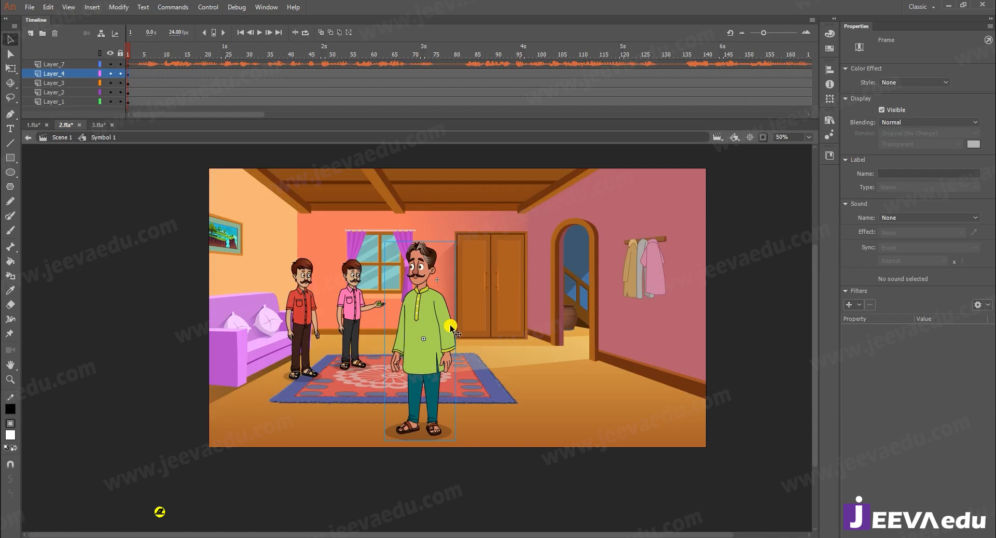
# - Scale the green-kurta man to 80% three times in a row and stand him at the carpet's back edge
pyautogui.hotkey('ctrl', 'alt', 's')
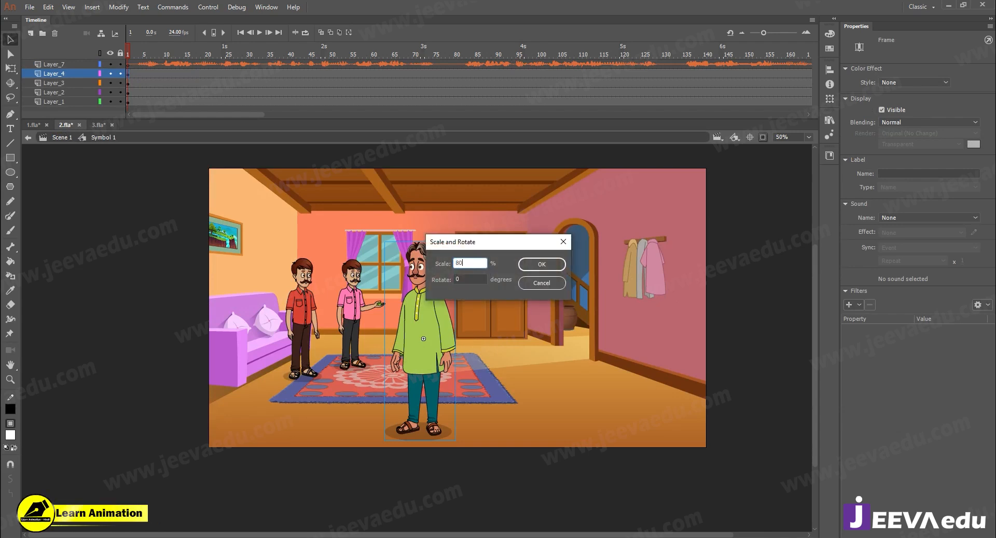
pyautogui.press('Return')
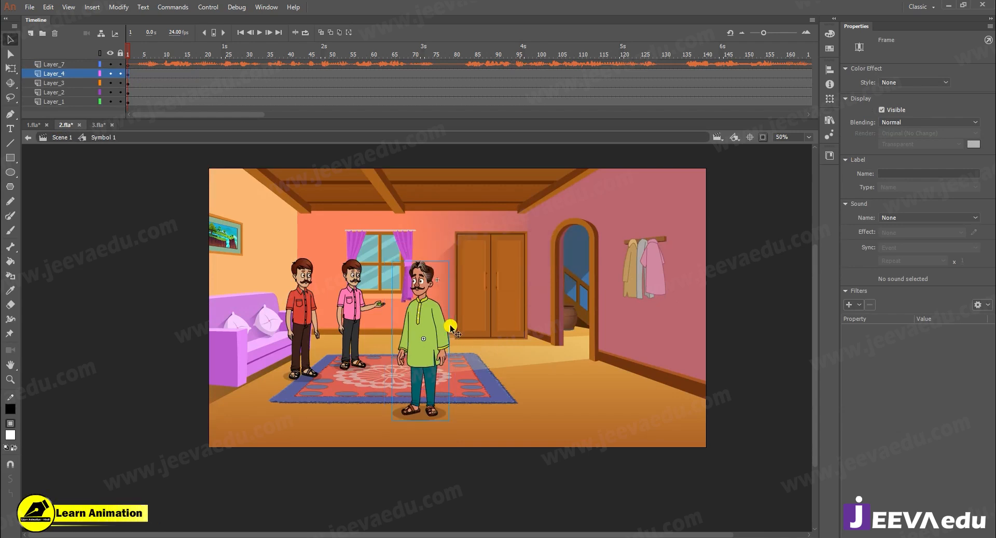
pyautogui.moveTo(425, 322); pyautogui.dragTo(425, 279)
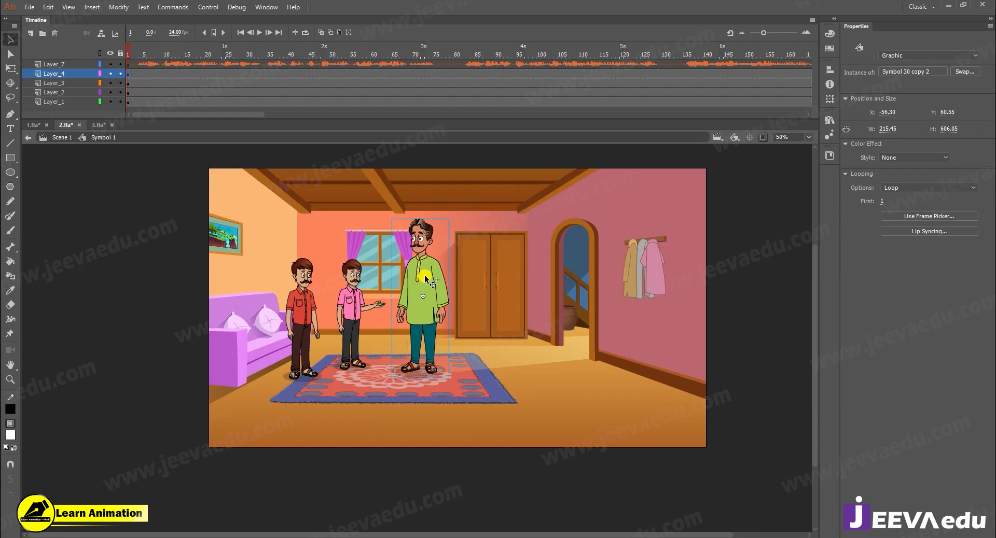
pyautogui.hotkey('ctrl', 'alt', 's')
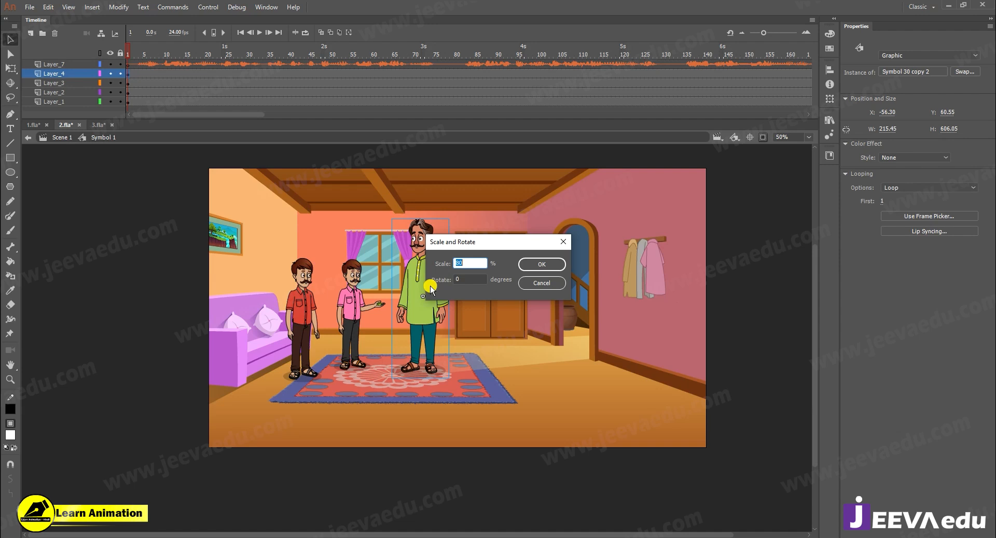
pyautogui.press('Return')
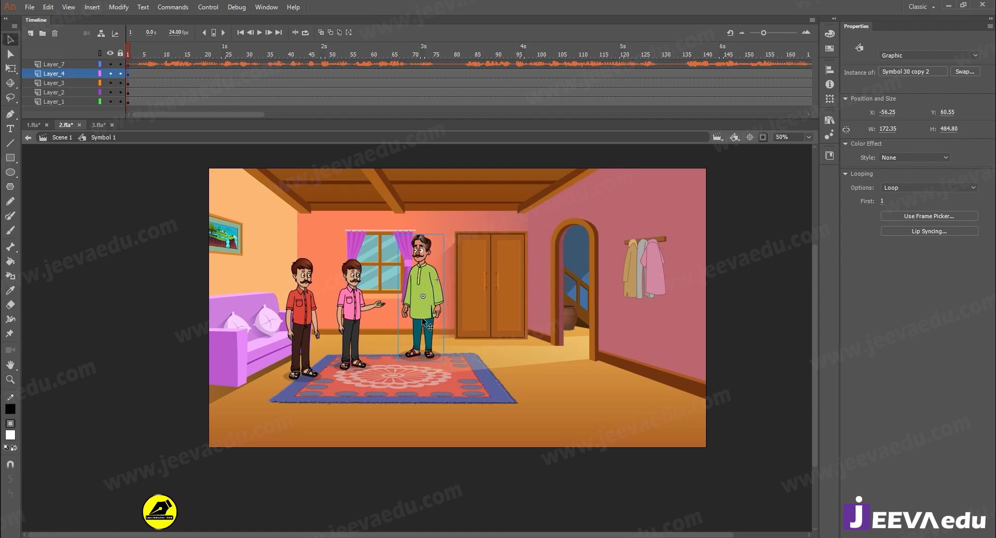
pyautogui.hotkey('ctrl', 'alt', 's')
pyautogui.press('Return')
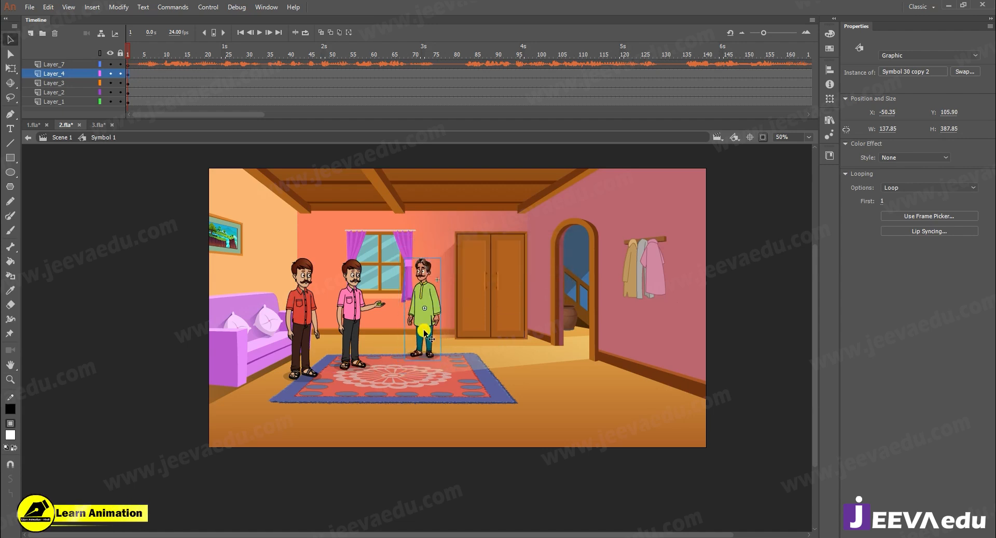
# - Move the green-kurta man slightly downward so his feet stand on the carpet beside the pink-shirted man
pyautogui.press('z')
pyautogui.click(424, 331)
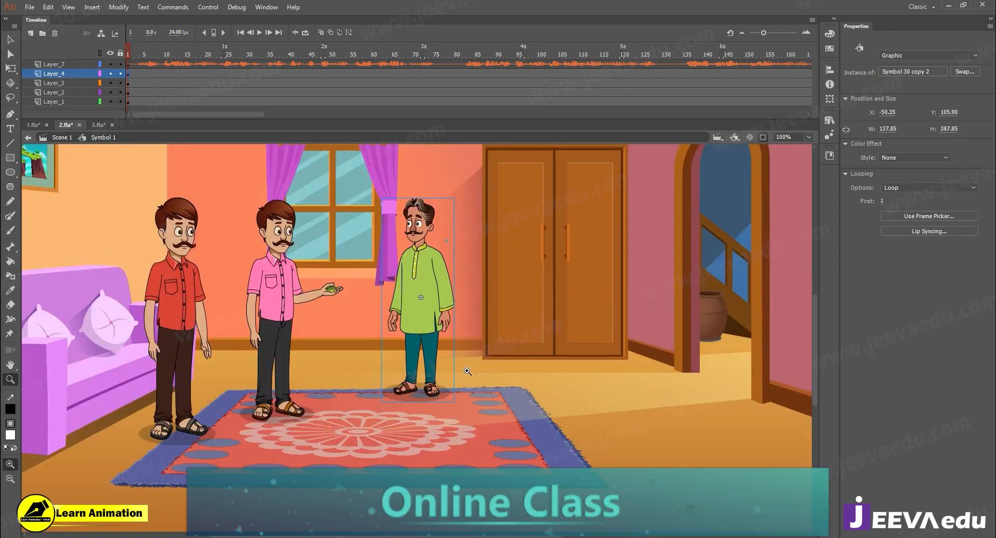
pyautogui.click(437, 343)
pyautogui.keyDown('alt'); pyautogui.click(394, 323); pyautogui.keyUp('alt')
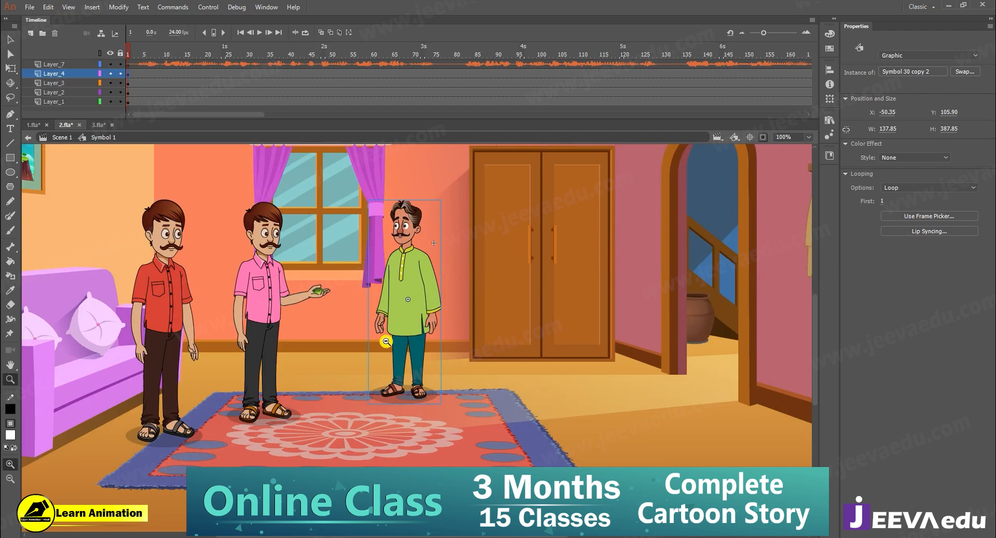
pyautogui.keyDown('alt'); pyautogui.click(408, 333); pyautogui.keyUp('alt')
pyautogui.press('v')
pyautogui.moveTo(411, 338)
pyautogui.mouseDown()
pyautogui.moveTo(428, 338)
pyautogui.moveTo(418, 336)
pyautogui.mouseUp()
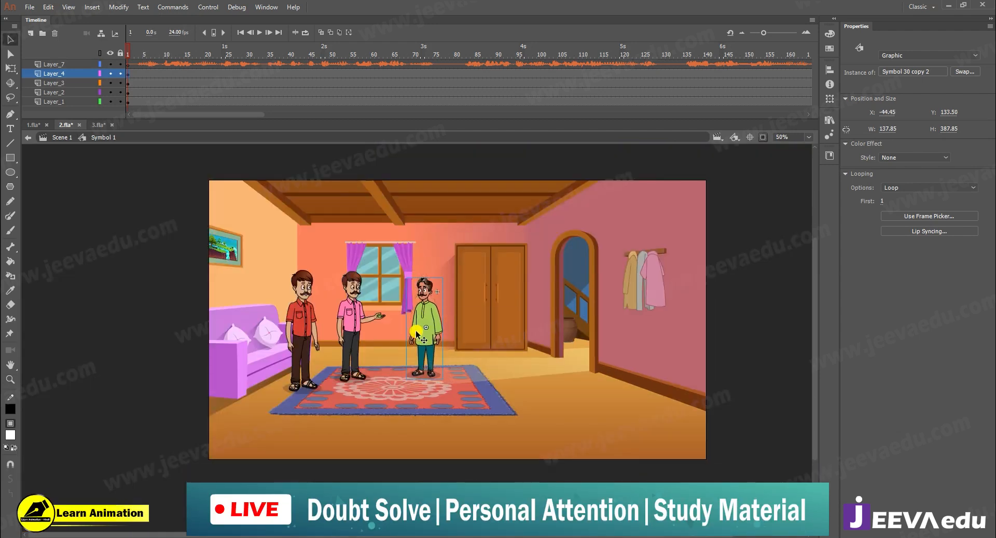
# - Scale the green-kurta man to 105% and then once more to 102%
pyautogui.hotkey('ctrl', 'alt', 's')
pyautogui.write('105')
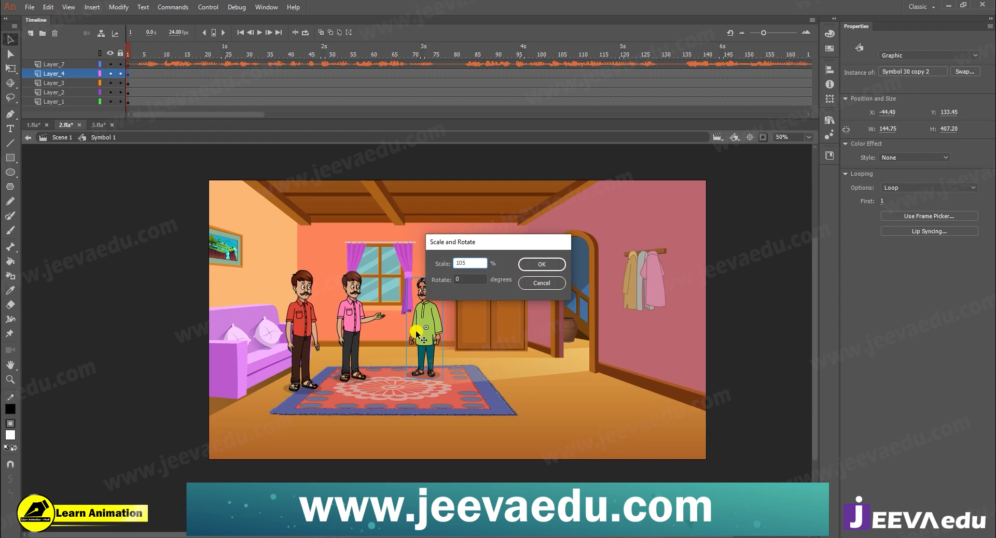
pyautogui.press('Return')
pyautogui.hotkey('ctrl', 'alt', 's')
pyautogui.write('10')
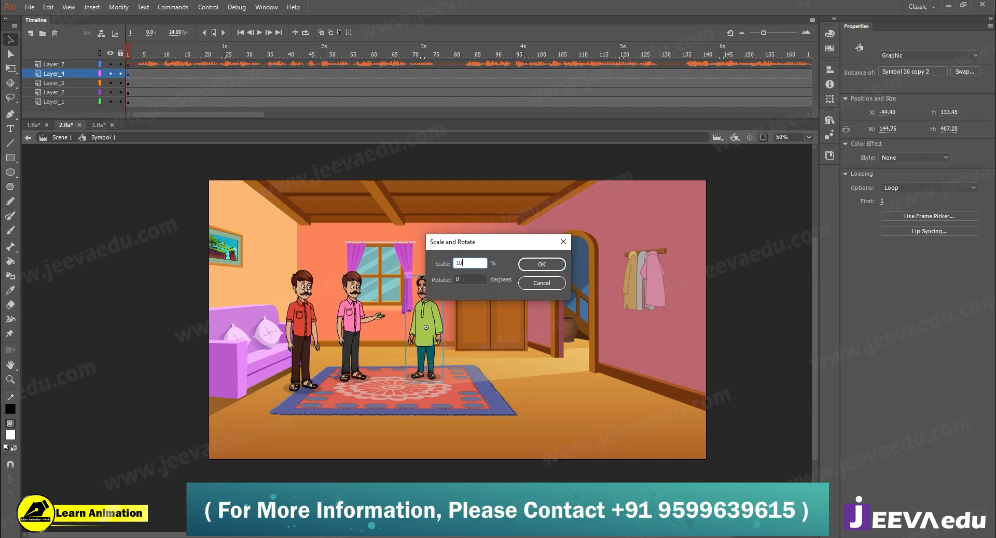
pyautogui.press('Return')
# - Nudge the green-kurta man up 5 px on the carpet
pyautogui.press('z')
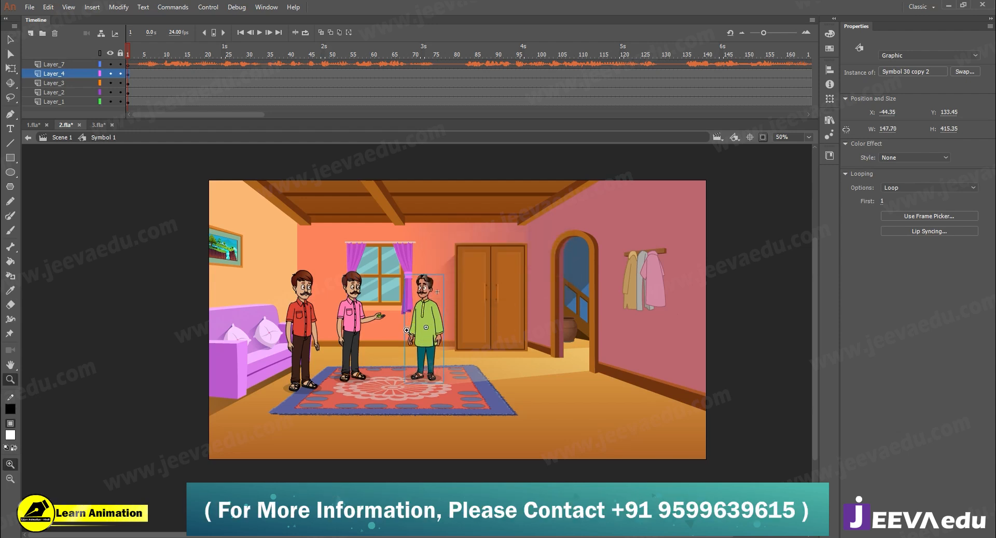
pyautogui.click(407, 331)
pyautogui.press('v')
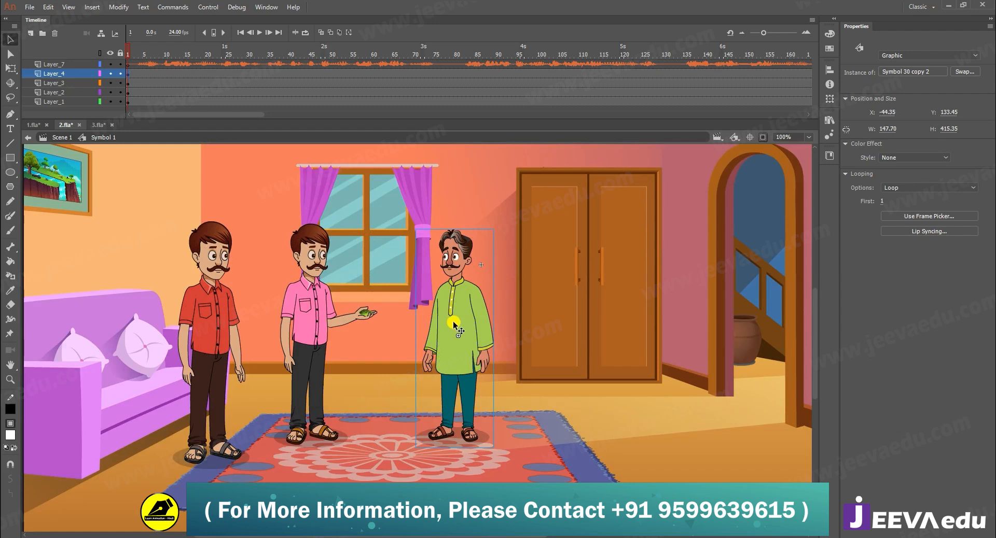
pyautogui.press('Up')
pyautogui.press('Up')
pyautogui.press('Up')
pyautogui.press('Up')
pyautogui.press('Up')
pyautogui.press('Up')
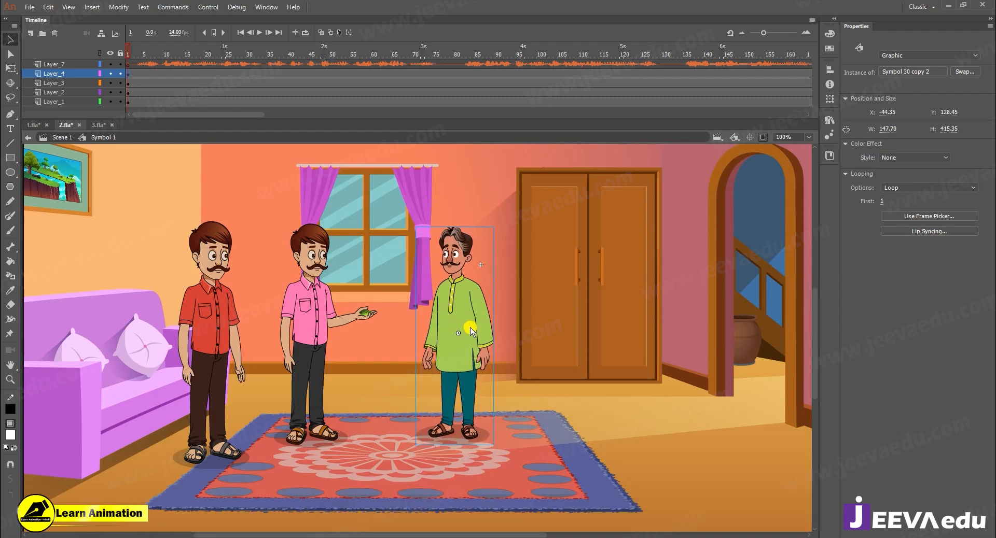
# - Scale the green-kurta man to 102% again and nudge him up 6 px
pyautogui.hotkey('ctrl', 'alt', 's')
pyautogui.press('Return')
pyautogui.press('Up')
pyautogui.press('Up')
pyautogui.press('Up')
pyautogui.press('Up')
pyautogui.press('Up')
pyautogui.press('Up')
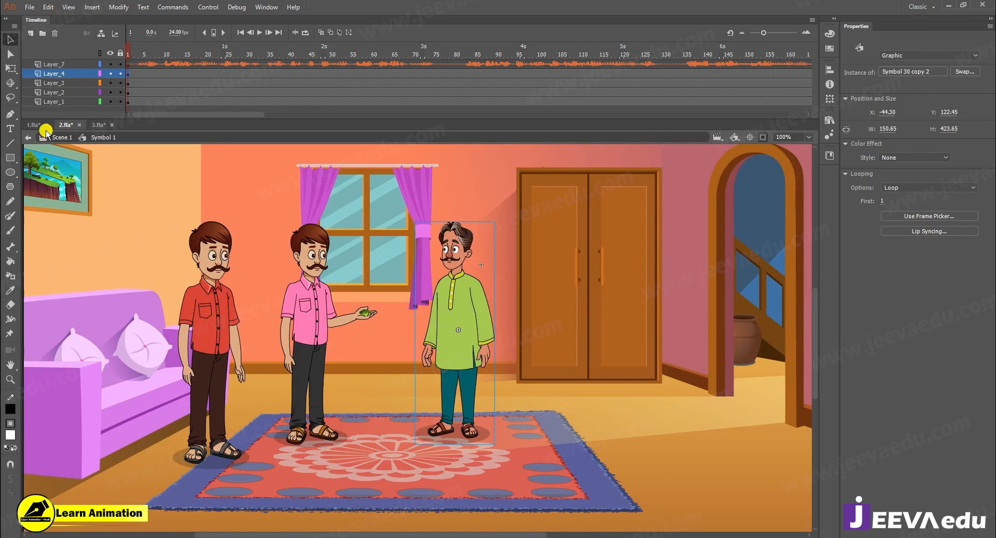
# - Switch to 1.fla and examine the three men's sizes and positions in the room at frame 10 for comparison
pyautogui.click(40, 127)
pyautogui.press('z')
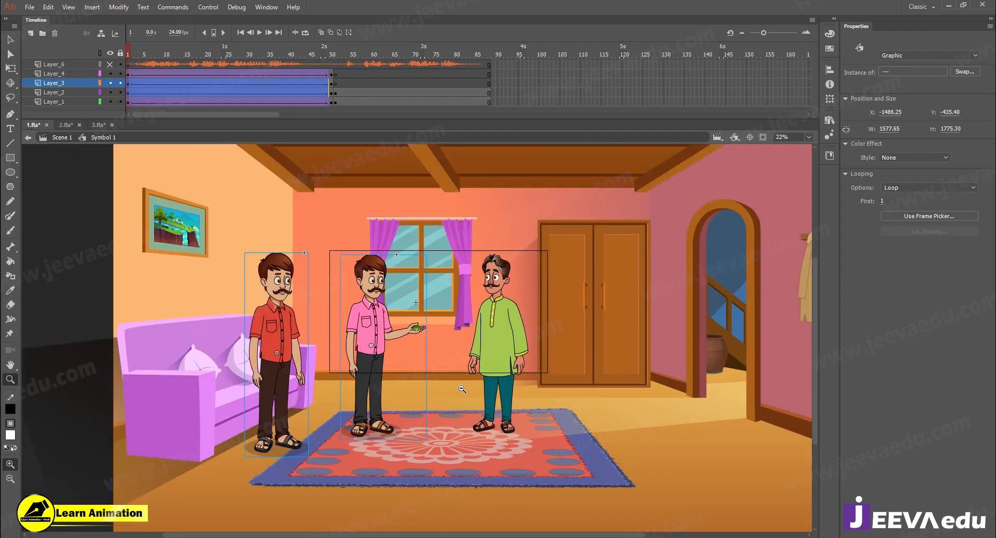
pyautogui.keyDown('alt'); pyautogui.click(488, 354); pyautogui.keyUp('alt')
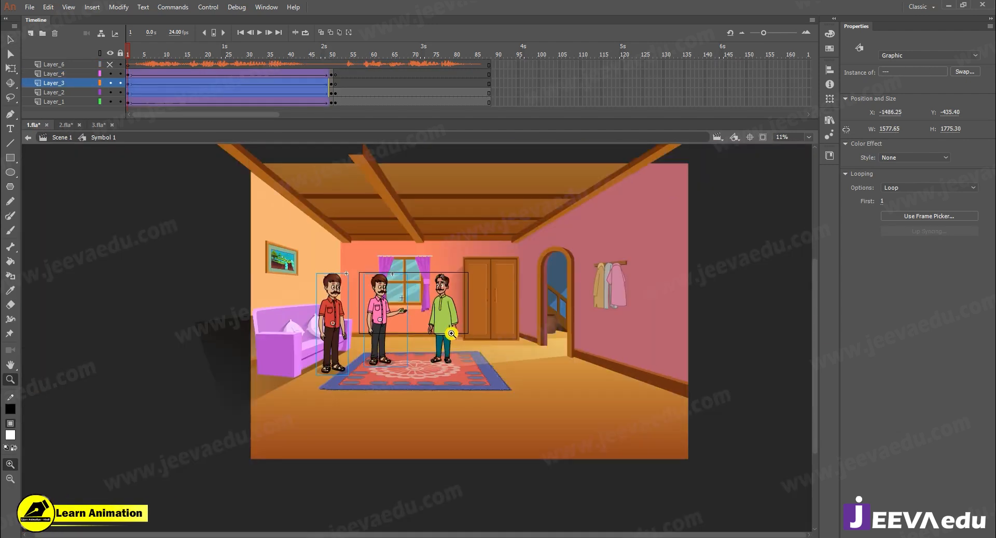
pyautogui.click(29, 8)
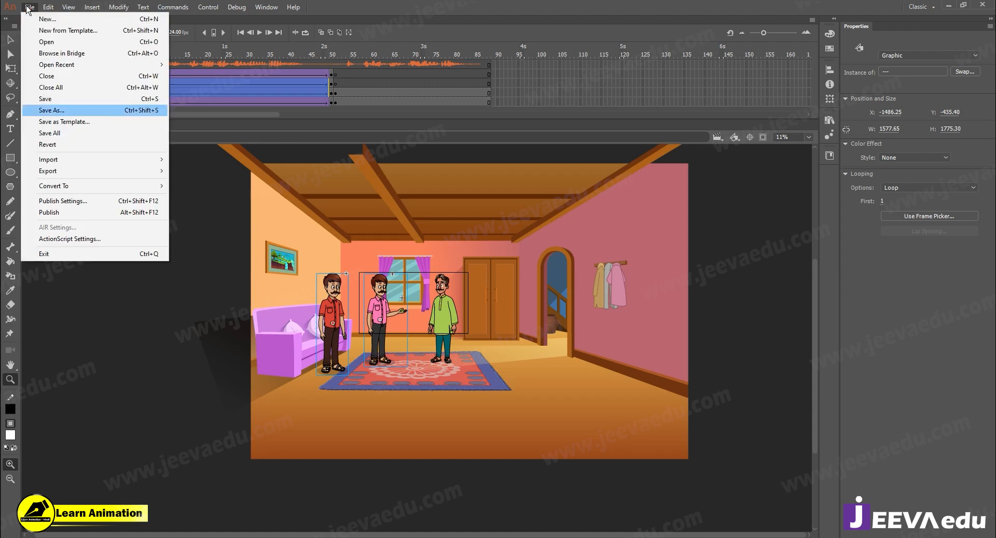
pyautogui.click(224, 50)
pyautogui.click(167, 52)
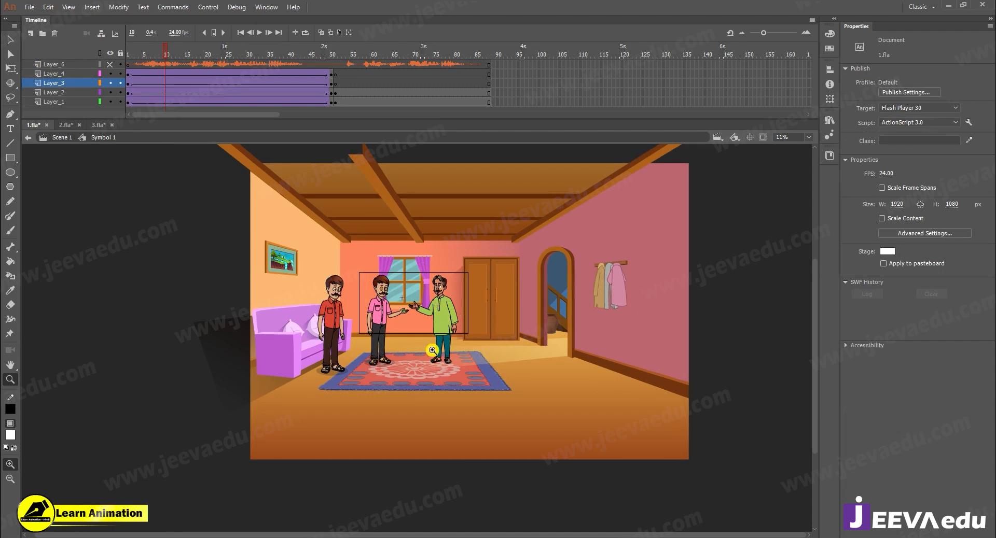
# - Return to 2.fla, scale the green-kurta man to 102% and shift him 2 px right and 1 px down
pyautogui.click(66, 127)
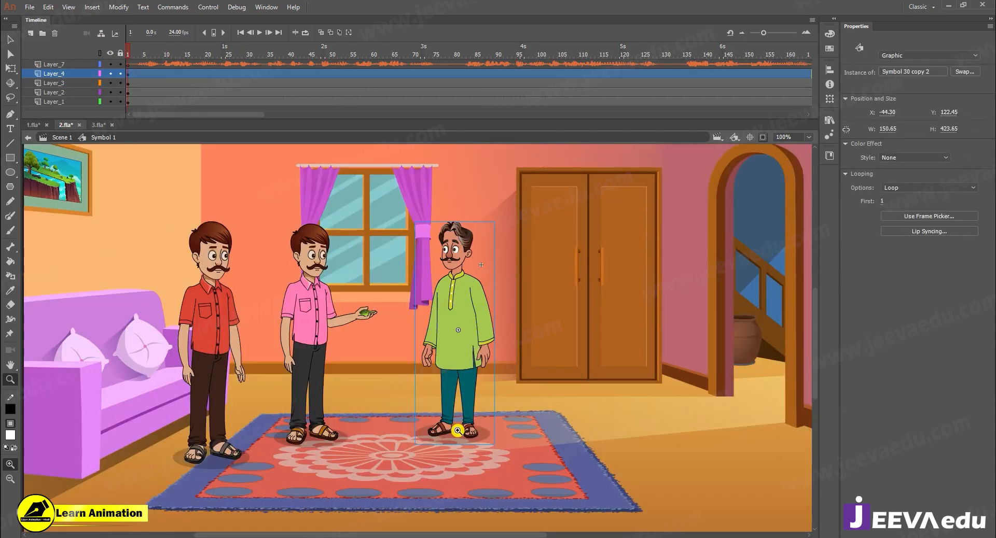
pyautogui.press('v')
pyautogui.click(462, 341)
pyautogui.hotkey('ctrl', 'alt', 's')
pyautogui.write('102')
pyautogui.press('Return')
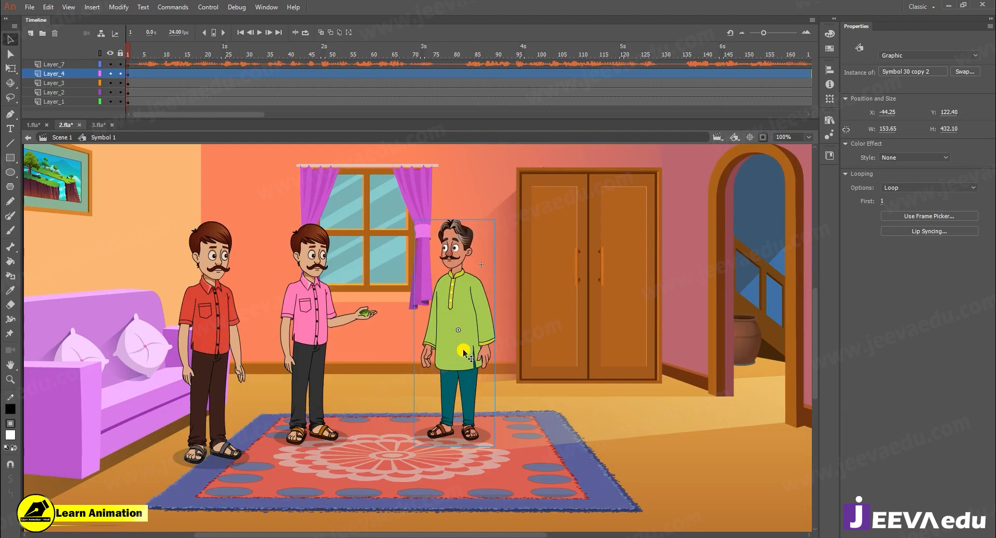
pyautogui.moveTo(453, 347); pyautogui.dragTo(453, 348)
pyautogui.press('z')
pyautogui.keyDown('alt'); pyautogui.click(397, 309); pyautogui.keyUp('alt')
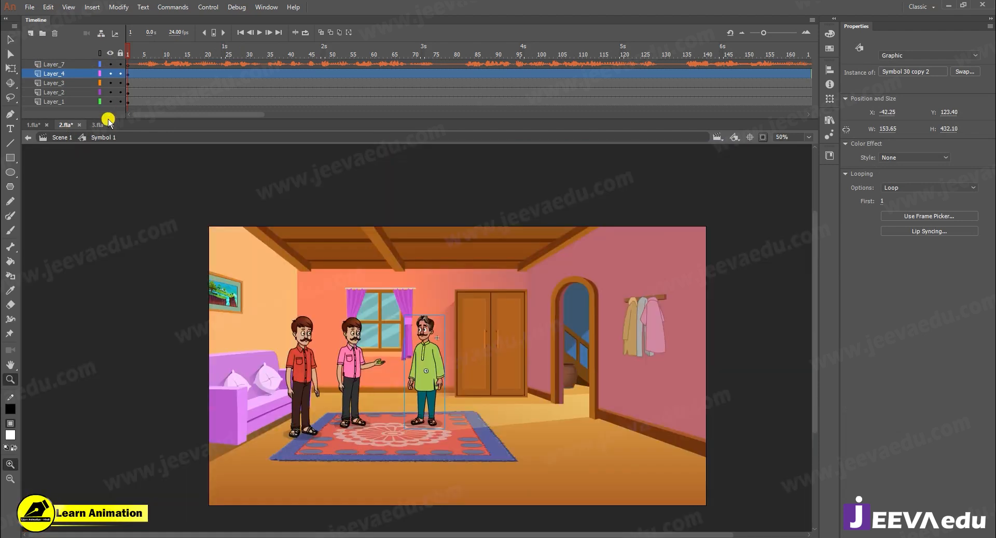
# - Switch to 3.fla and copy the woman in the purple sari
pyautogui.moveTo(164, 59); pyautogui.dragTo(178, 61)
pyautogui.click(97, 125)
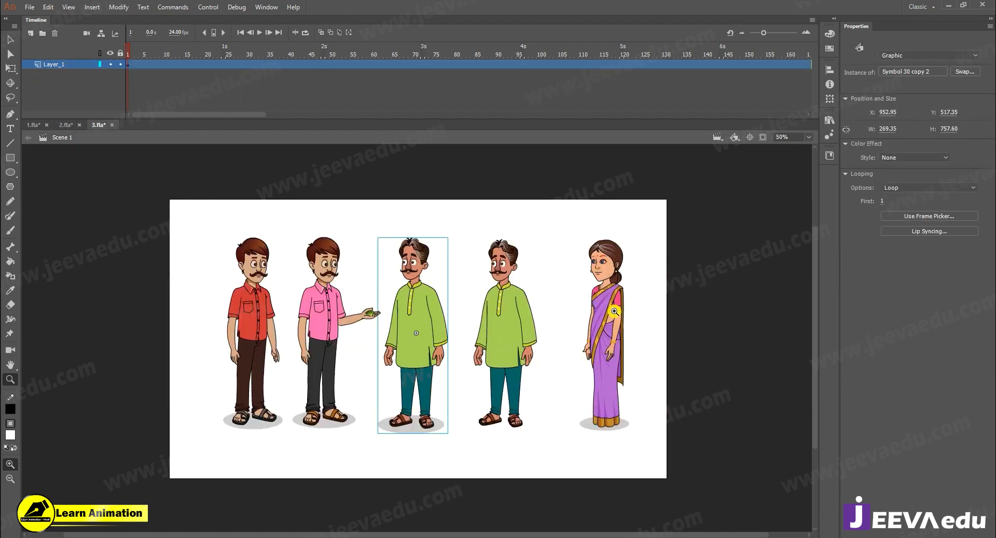
pyautogui.press('v')
pyautogui.click(612, 316)
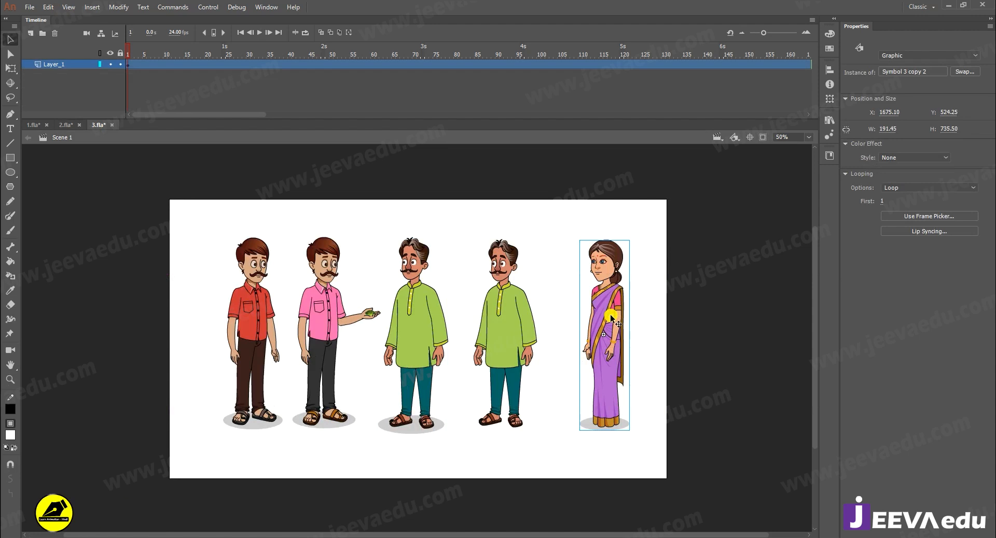
# - Return to 2.fla and paste the sari woman on a new layer above Layer_4, placing her in front of the wardrobe
pyautogui.click(60, 128)
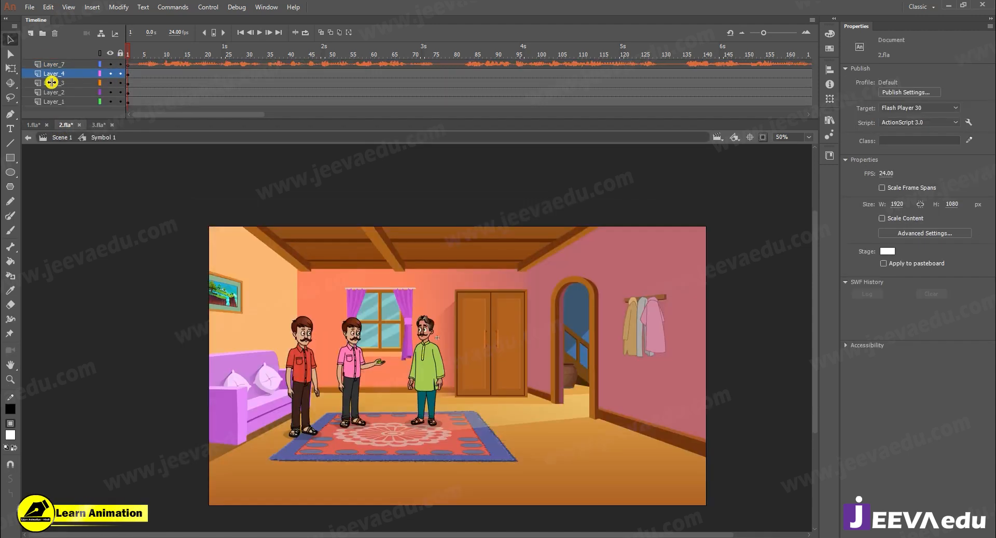
pyautogui.rightClick(83, 190)
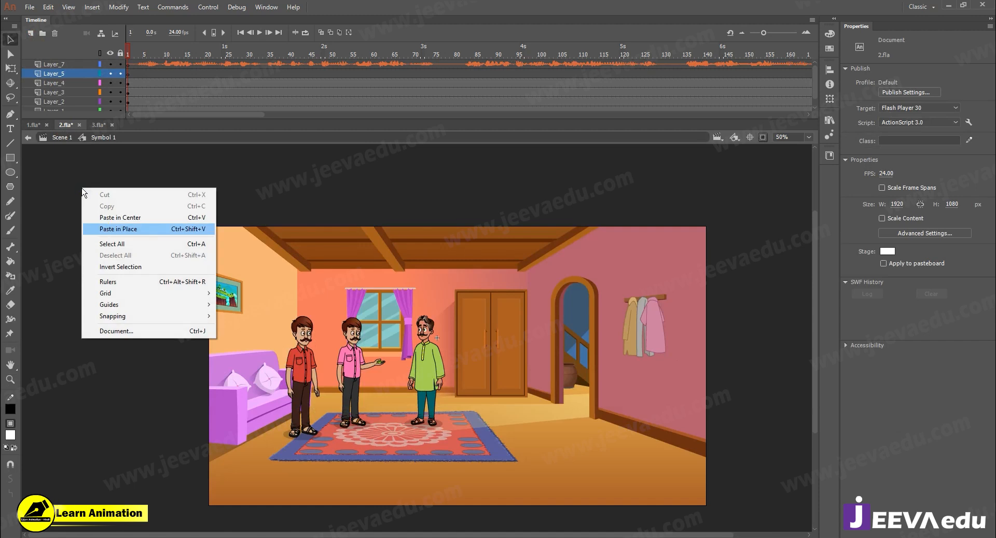
pyautogui.click(100, 220)
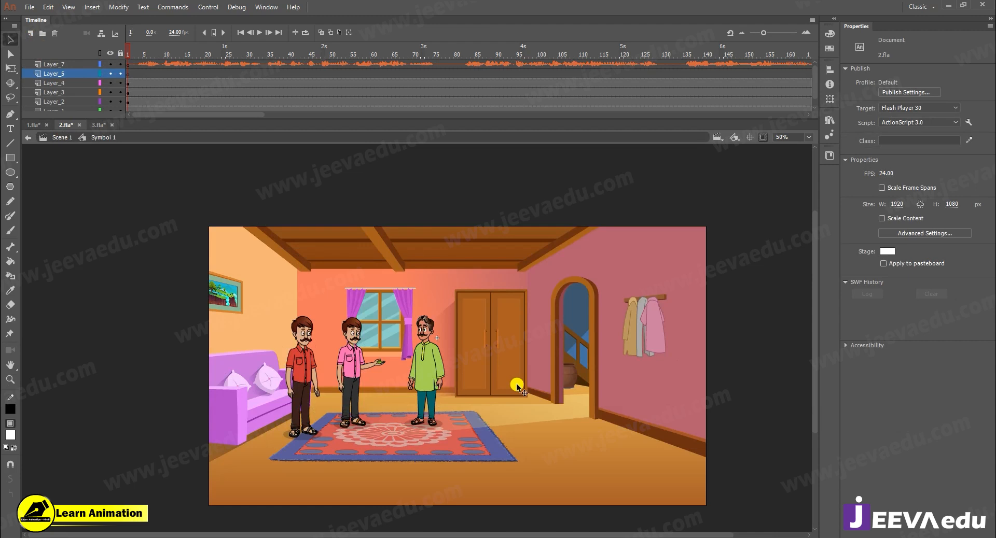
pyautogui.hotkey('ctrl', 'shift', 'v')
pyautogui.moveTo(419, 289); pyautogui.dragTo(501, 307)
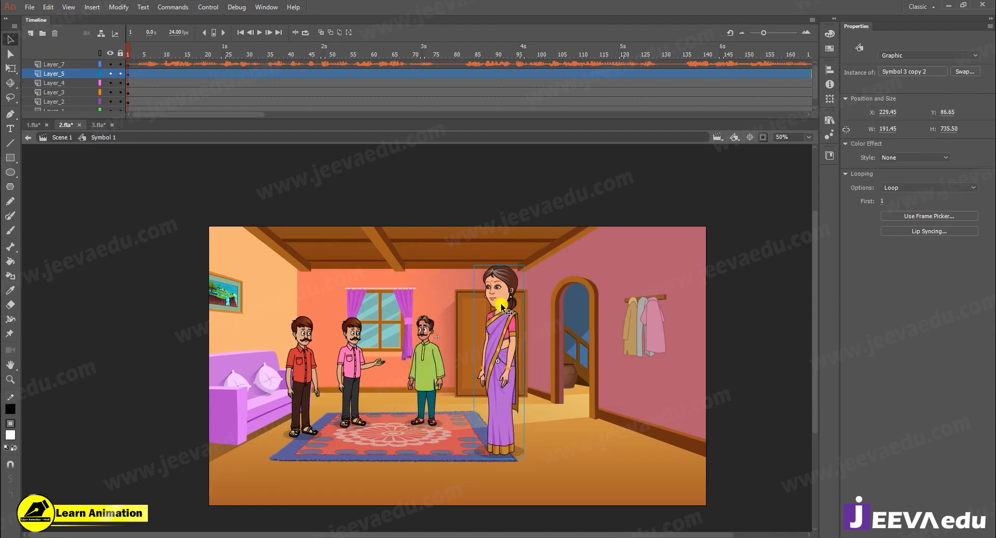
# - Scale the sari woman to 90% four times in a row
pyautogui.hotkey('ctrl', 'alt', 's')
pyautogui.write('90')
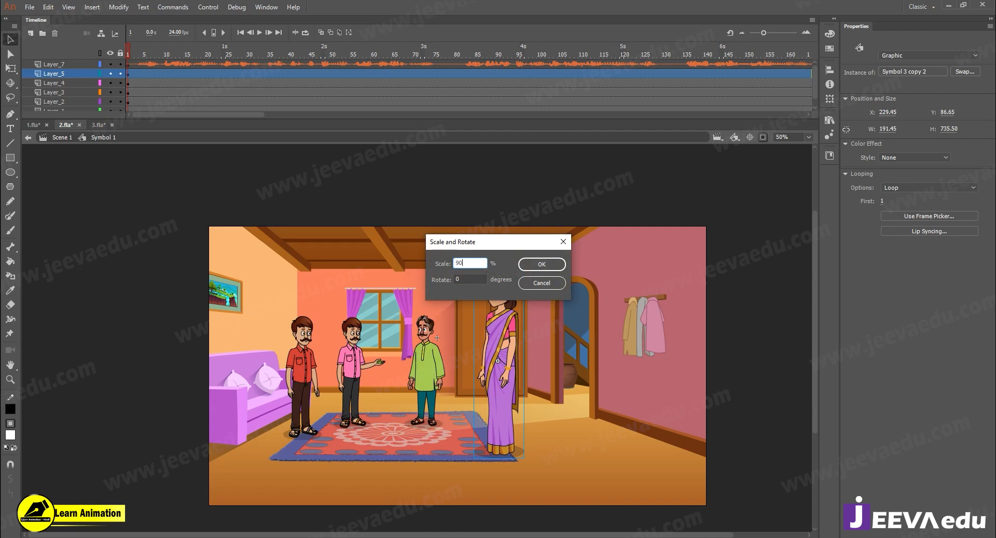
pyautogui.press('Return')
pyautogui.hotkey('ctrl', 'alt', 's')
pyautogui.press('Return')
pyautogui.hotkey('ctrl', 'alt', 's')
pyautogui.press('Return')
pyautogui.hotkey('ctrl', 'alt', 's')
pyautogui.press('Return')
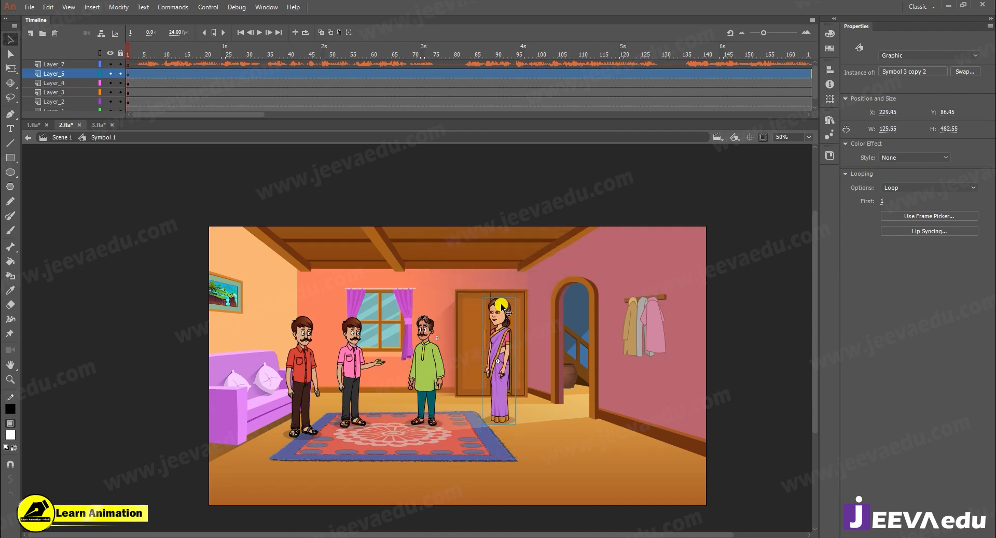
# - Move the sari woman closer to the green-kurta man and scale her to 90% once more
pyautogui.moveTo(500, 357); pyautogui.dragTo(471, 360)
pyautogui.hotkey('ctrl', 'alt', 's')
pyautogui.press('Return')
pyautogui.press('z')
pyautogui.click(466, 376)
pyautogui.press('v')
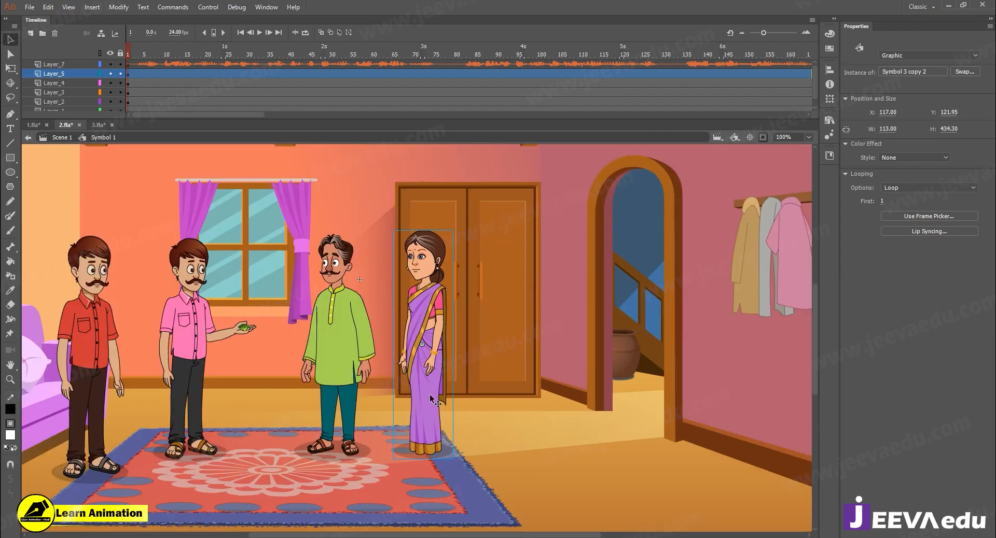
# - Lower the sari woman onto the carpet's back corner, scaling her down by another 90% between the moves
pyautogui.moveTo(445, 390); pyautogui.dragTo(429, 403)
pyautogui.hotkey('ctrl', 'alt', 's')
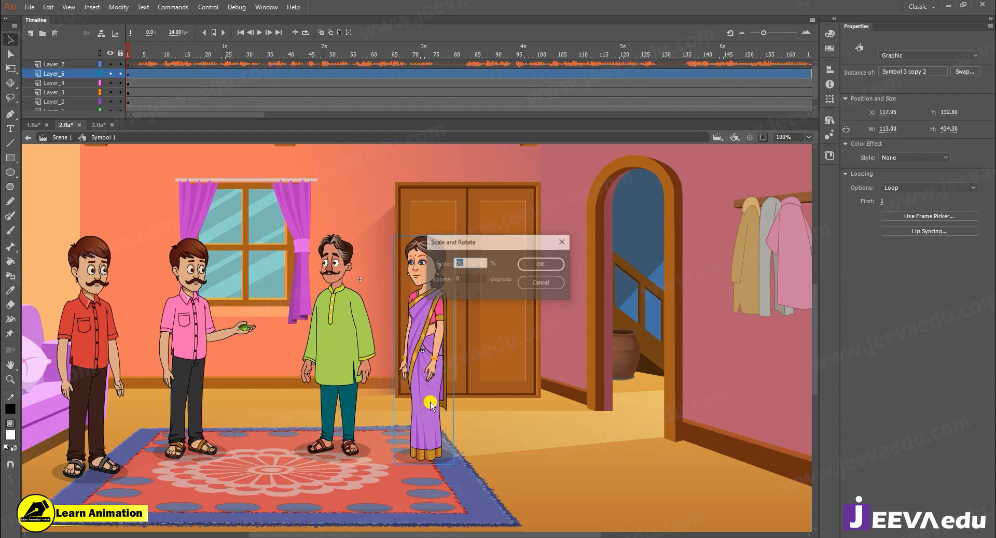
pyautogui.press('Return')
pyautogui.moveTo(429, 413); pyautogui.dragTo(428, 424)
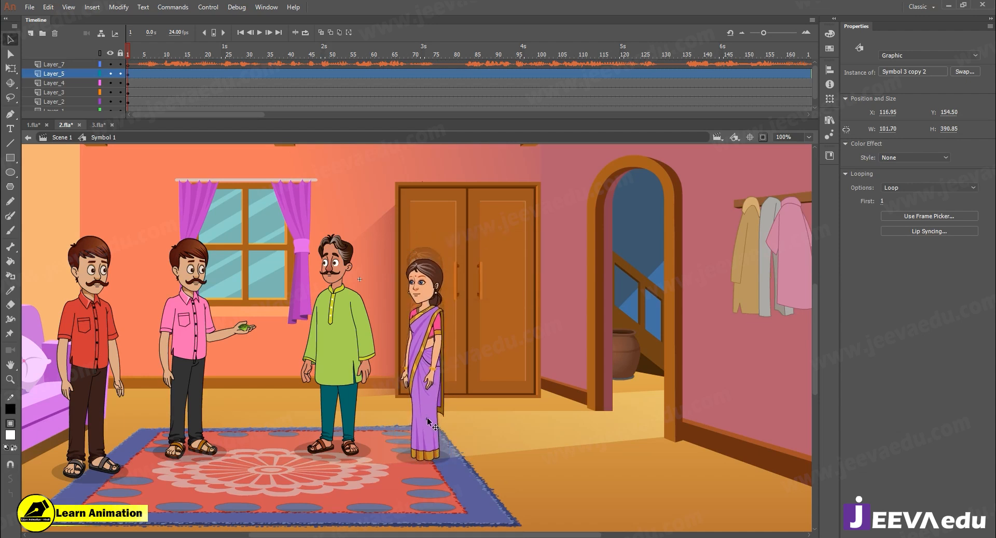
# - Scale the sari woman to 105% and then 102%, and shift her 10 px up and 3 px right
pyautogui.hotkey('ctrl', 'alt', 's')
pyautogui.write('105')
pyautogui.press('Return')
pyautogui.hotkey('ctrl', 'alt', 's')
pyautogui.write('102')
pyautogui.press('Return')
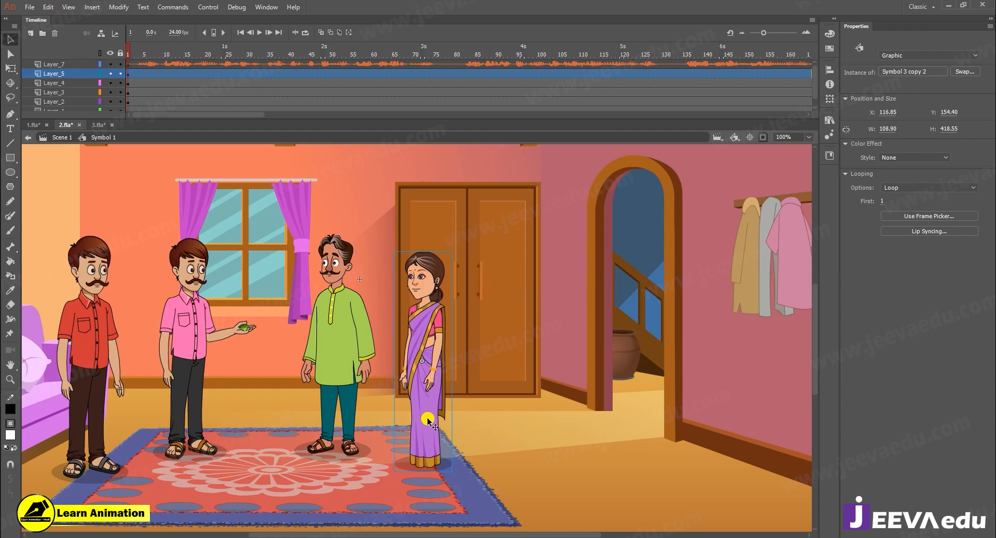
pyautogui.hotkey('shift', 'Up')
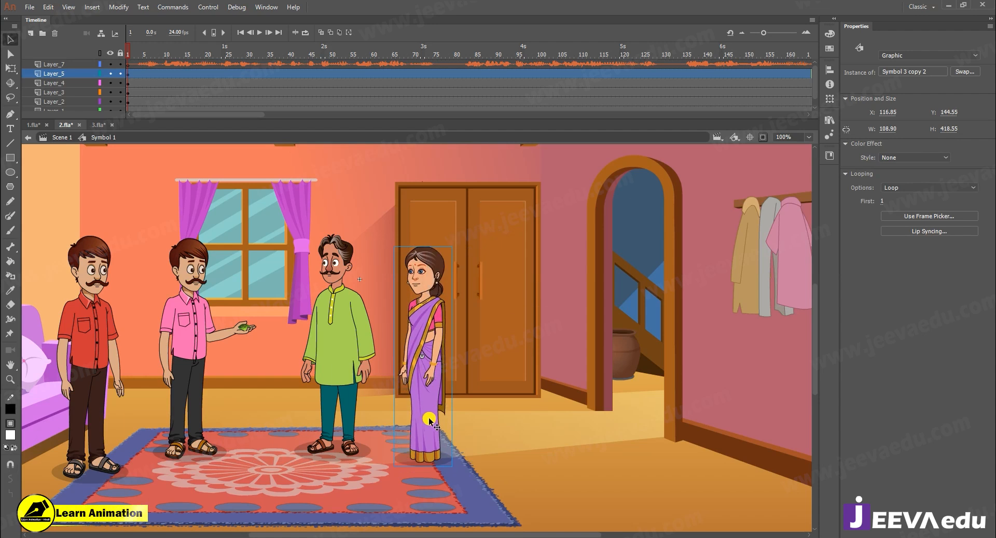
pyautogui.moveTo(427, 422); pyautogui.dragTo(428, 422)
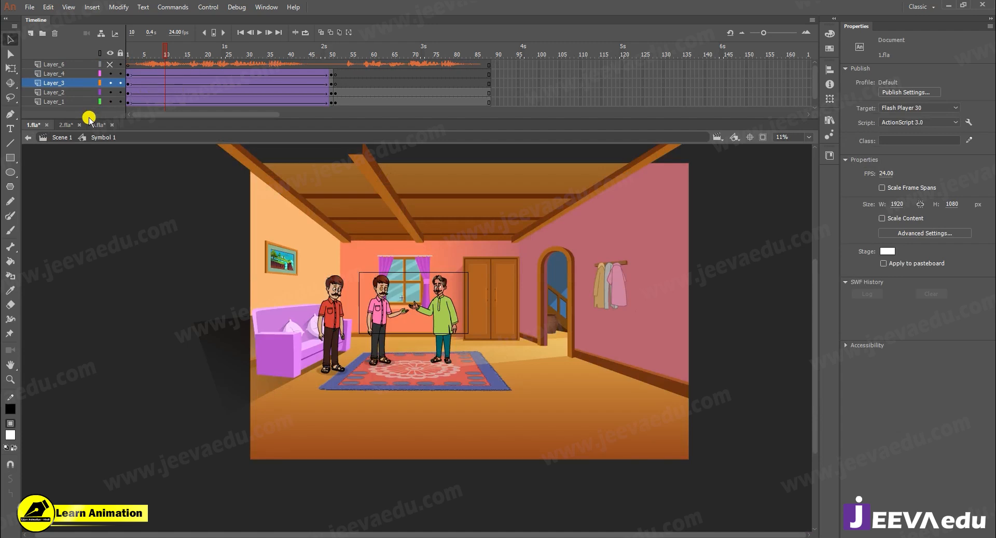
# - In 1.fla, go back to Scene 1 and clip the content outside the stage to check the shot's framing
pyautogui.hotkey('ctrl', 'e')
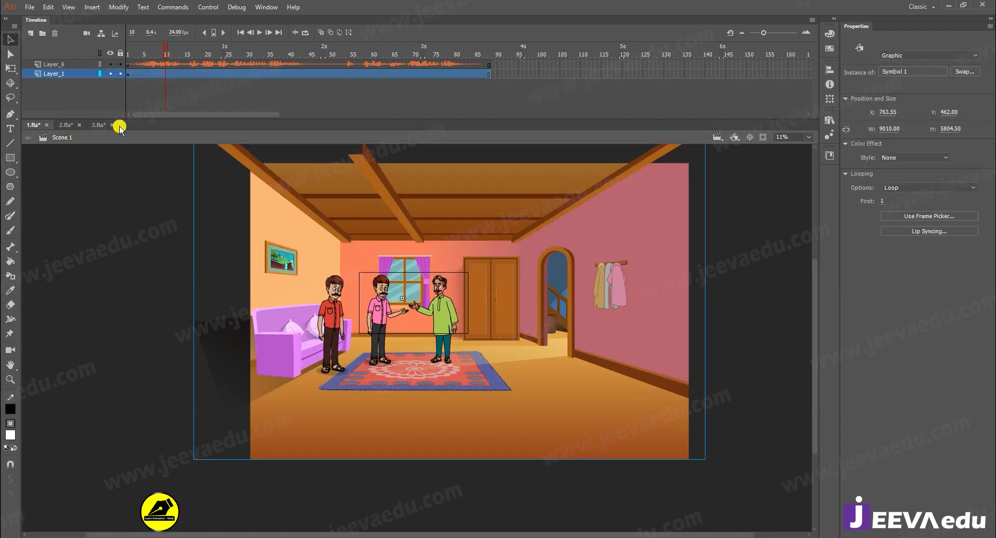
pyautogui.click(763, 137)
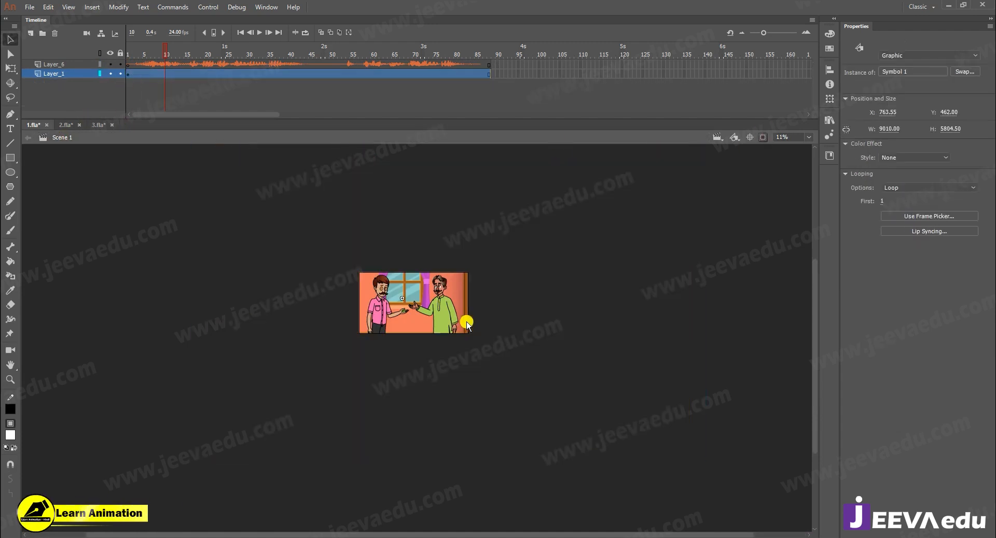
pyautogui.press('z')
pyautogui.click(441, 324)
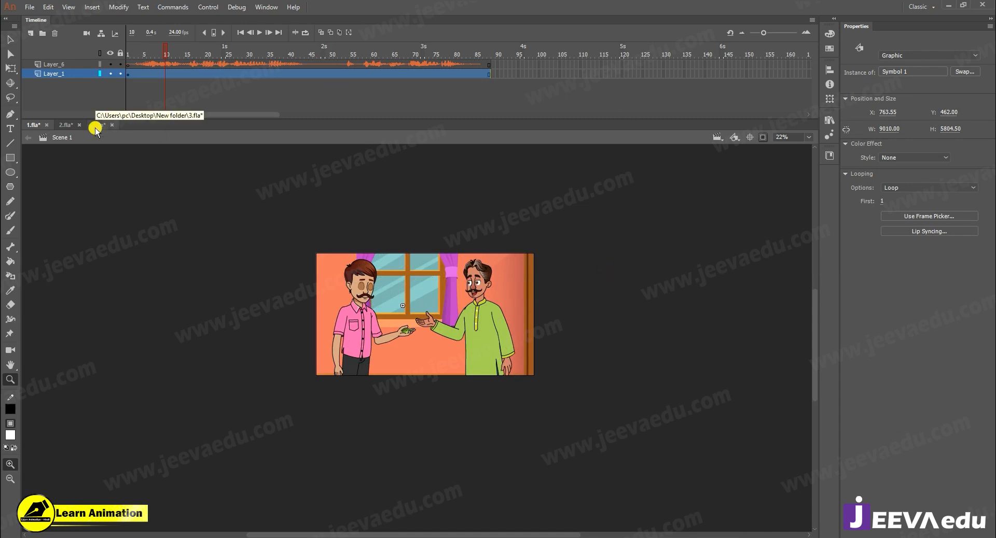
# - Switch to 2.fla and examine the four characters at frame 7 with the whole room in view
pyautogui.click(66, 126)
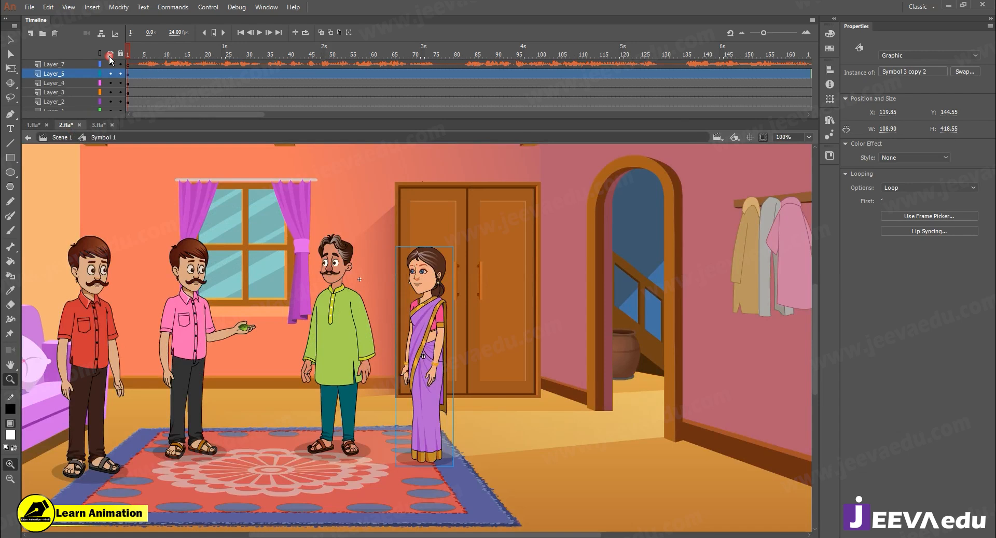
pyautogui.click(152, 54)
pyautogui.keyDown('alt'); pyautogui.click(404, 366); pyautogui.keyUp('alt')
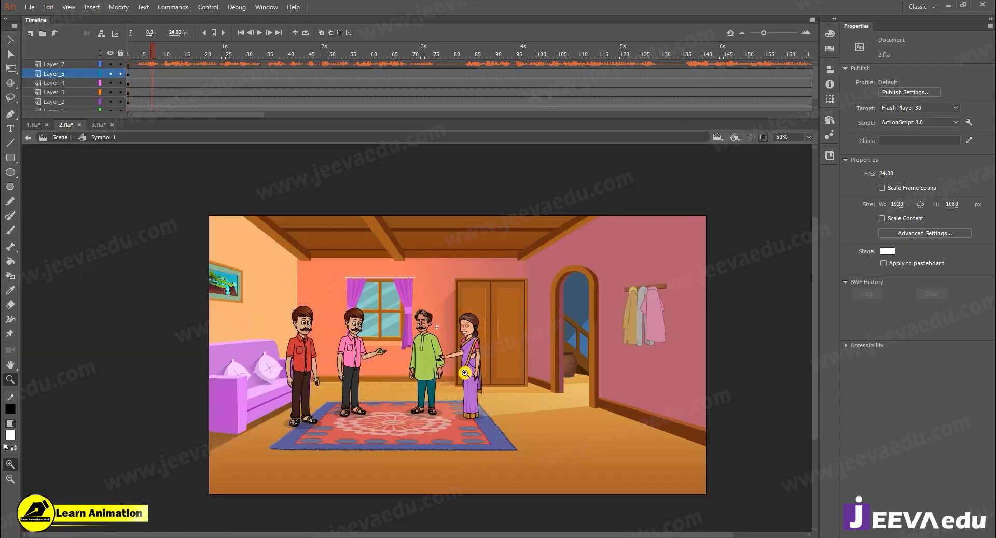
# - Scale the room and all four characters together to 105% and shift them about 96 px to the right
pyautogui.moveTo(140, 73); pyautogui.dragTo(165, 185)
pyautogui.click(407, 437)
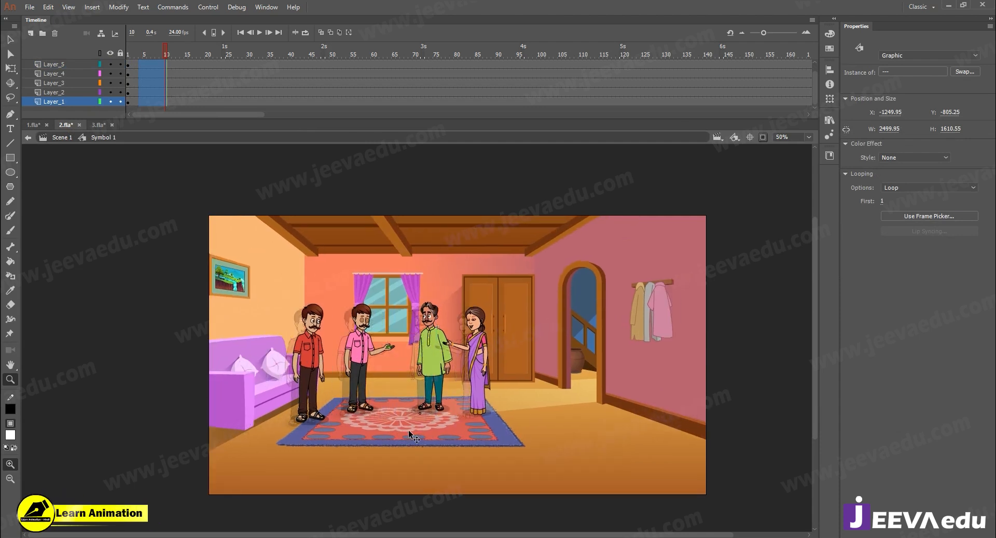
pyautogui.click(409, 430)
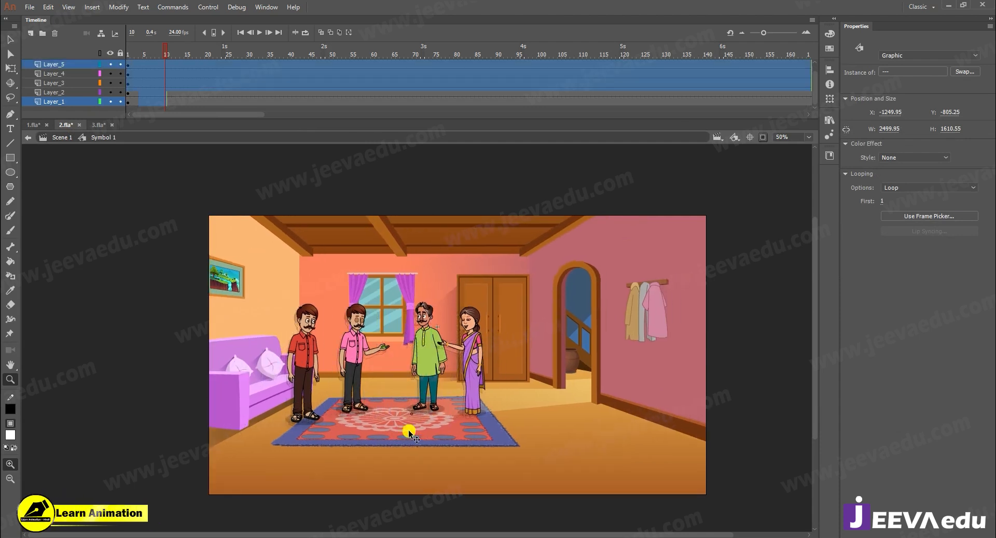
pyautogui.hotkey('ctrl', 'alt', 's')
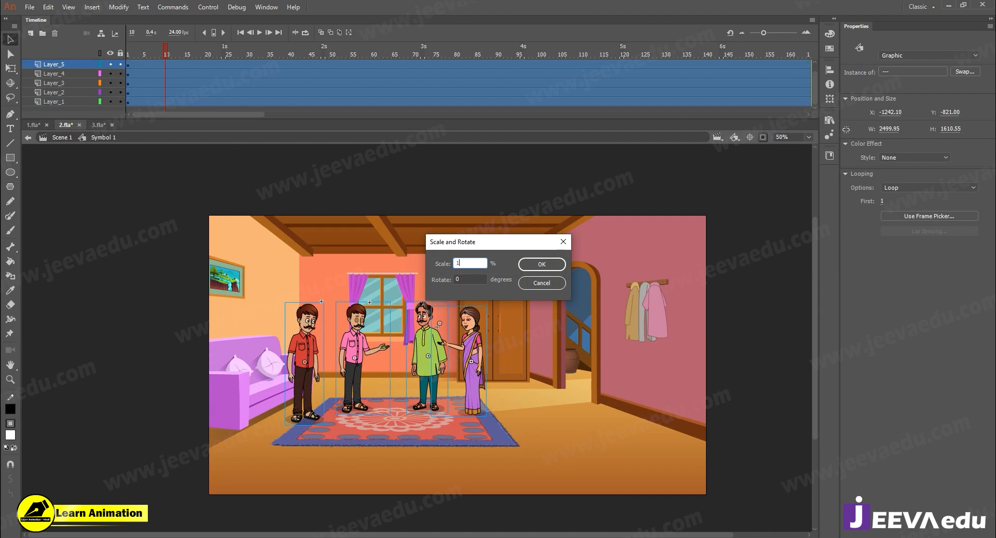
pyautogui.press('Return')
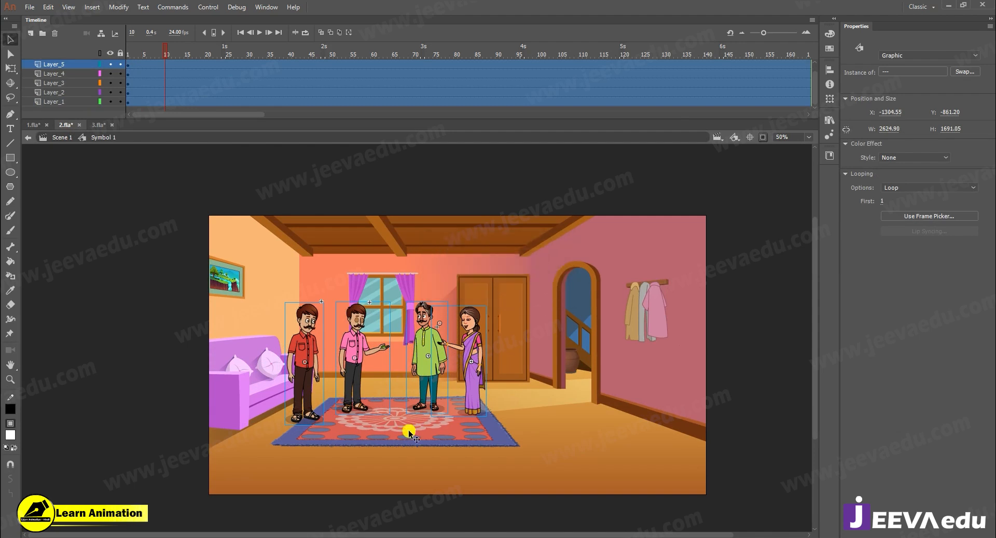
pyautogui.press('Right')
pyautogui.press('Right')
pyautogui.press('Right')
pyautogui.press('Right')
pyautogui.press('Right')
pyautogui.press('Right')
pyautogui.press('Right')
pyautogui.press('Right')
pyautogui.press('Right')
pyautogui.press('Right')
pyautogui.press('Right')
pyautogui.press('Right')
pyautogui.press('Right')
pyautogui.press('Right')
pyautogui.press('Right')
pyautogui.press('Right')
pyautogui.press('Right')
pyautogui.press('Right')
pyautogui.press('Right')
pyautogui.press('Right')
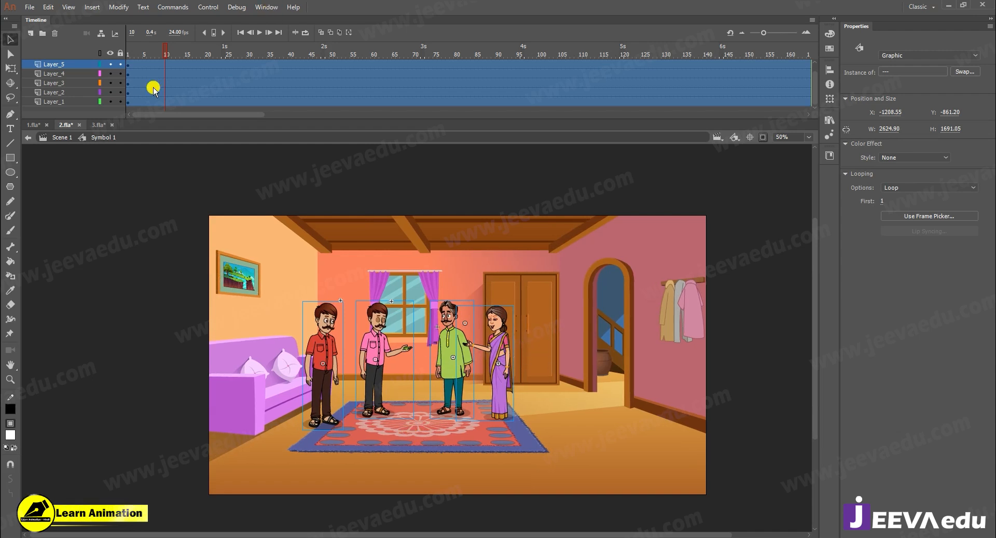
# - Check the 1.fla shot, return to 2.fla, and inspect the dialogue timing and each character at frame 1
pyautogui.click(33, 125)
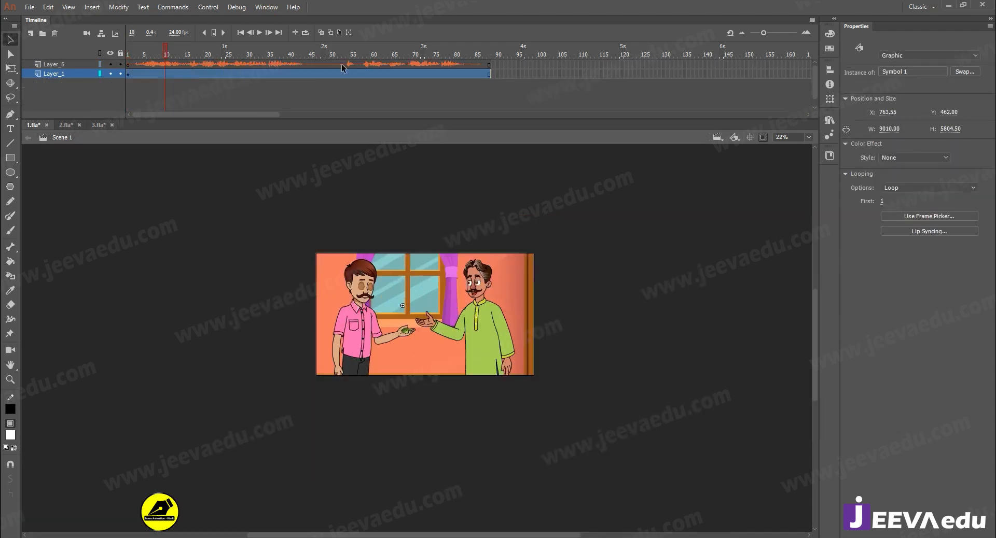
pyautogui.moveTo(341, 64); pyautogui.dragTo(515, 67)
pyautogui.click(60, 126)
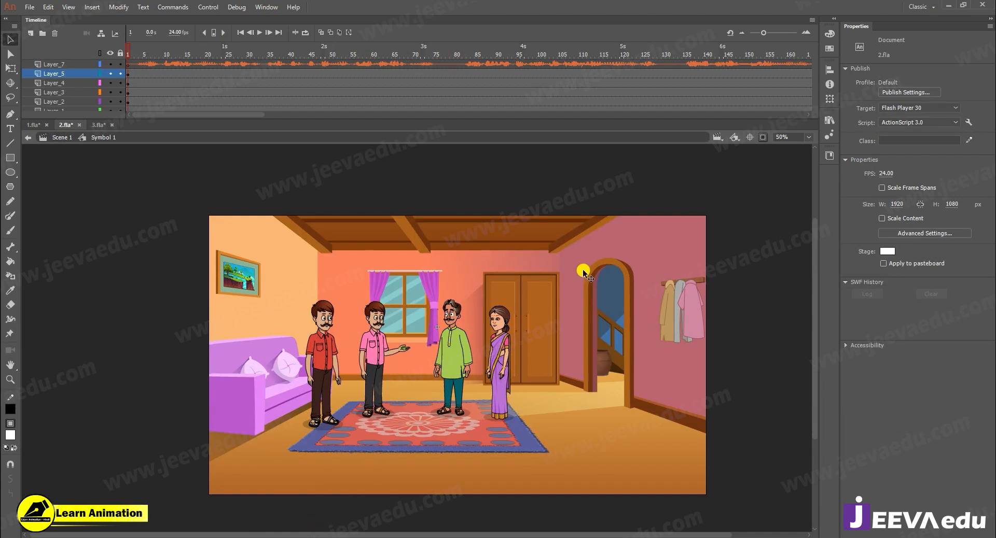
pyautogui.moveTo(151, 58); pyautogui.dragTo(0, 101)
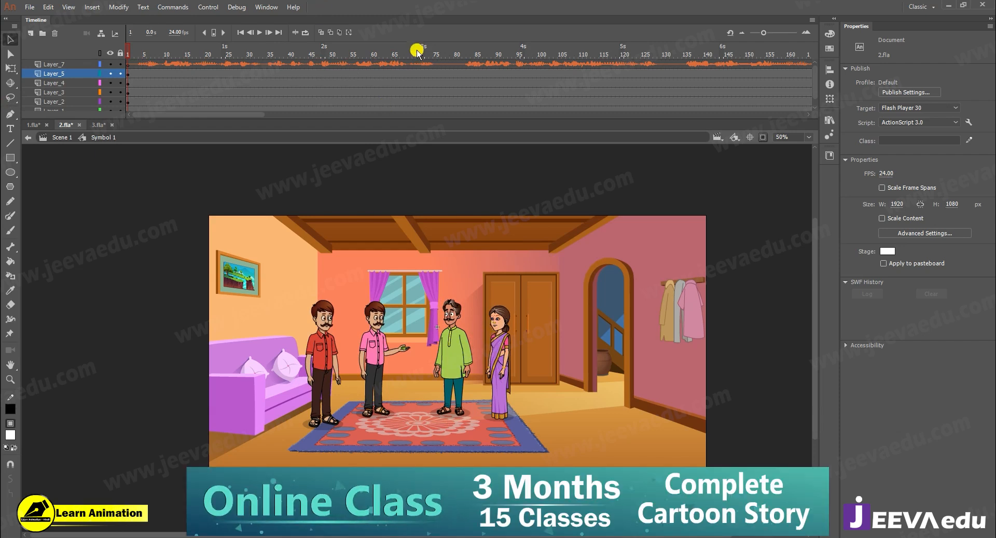
pyautogui.click(322, 357)
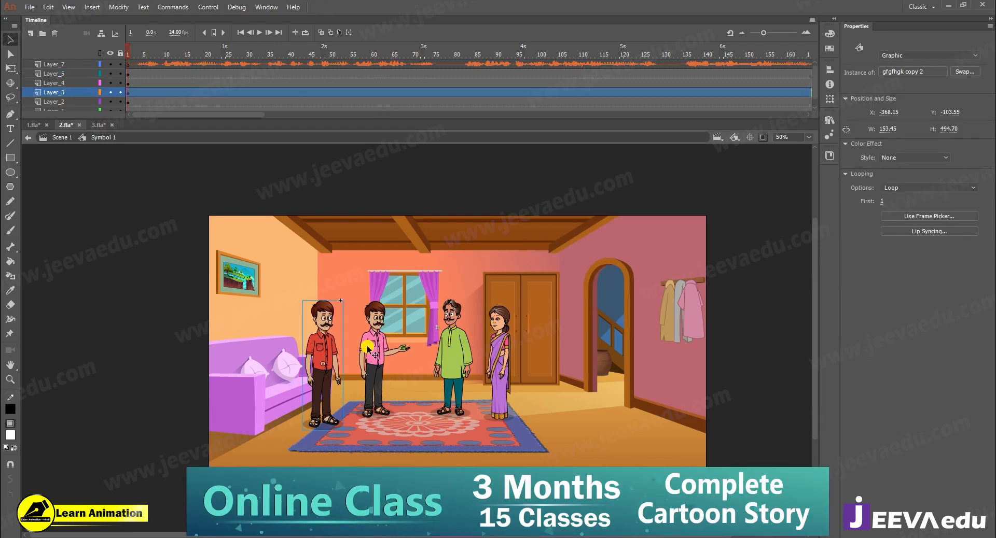
pyautogui.click(458, 352)
pyautogui.click(497, 362)
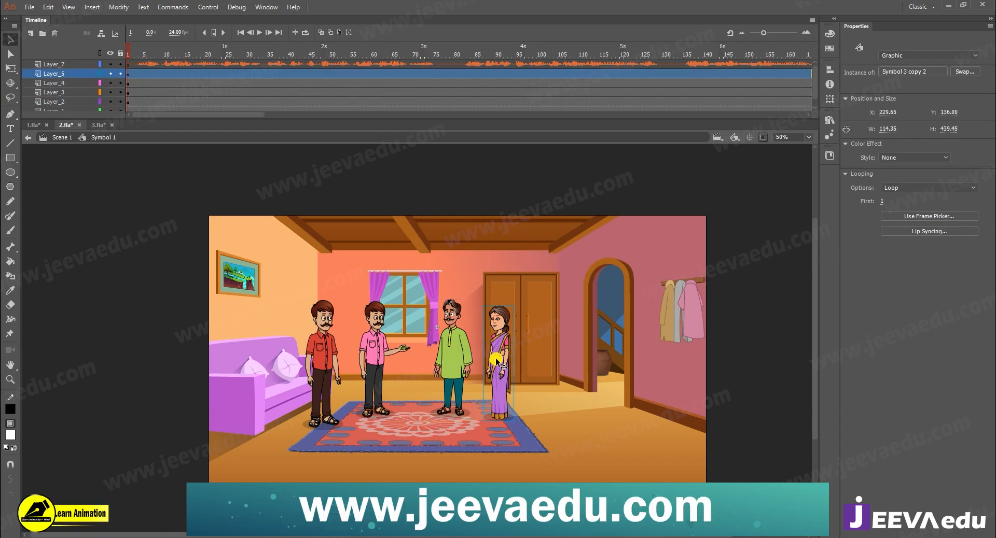
# - Insert keyframes on Layer_1 through Layer_5 at frames 80 and 79
pyautogui.moveTo(453, 73); pyautogui.dragTo(455, 102)
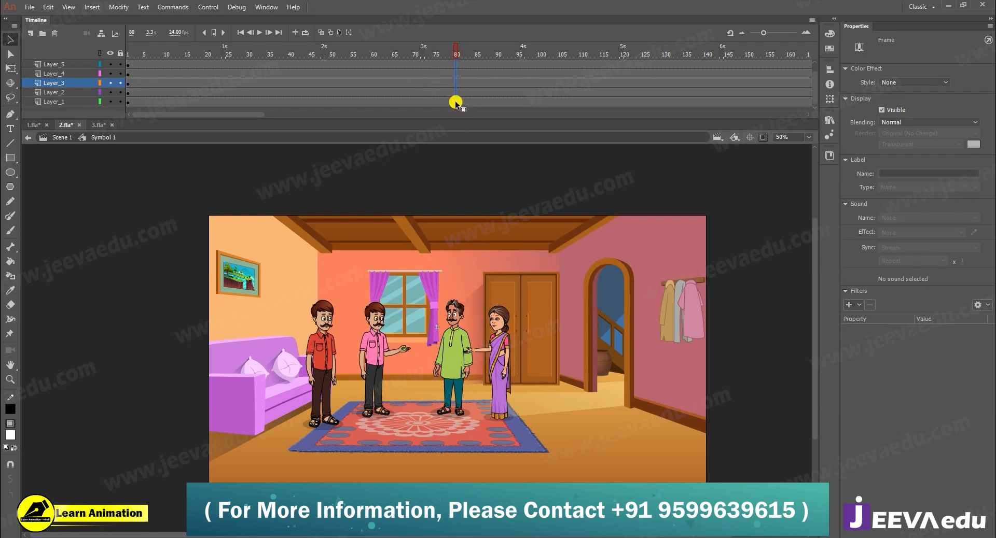
pyautogui.press('F6')
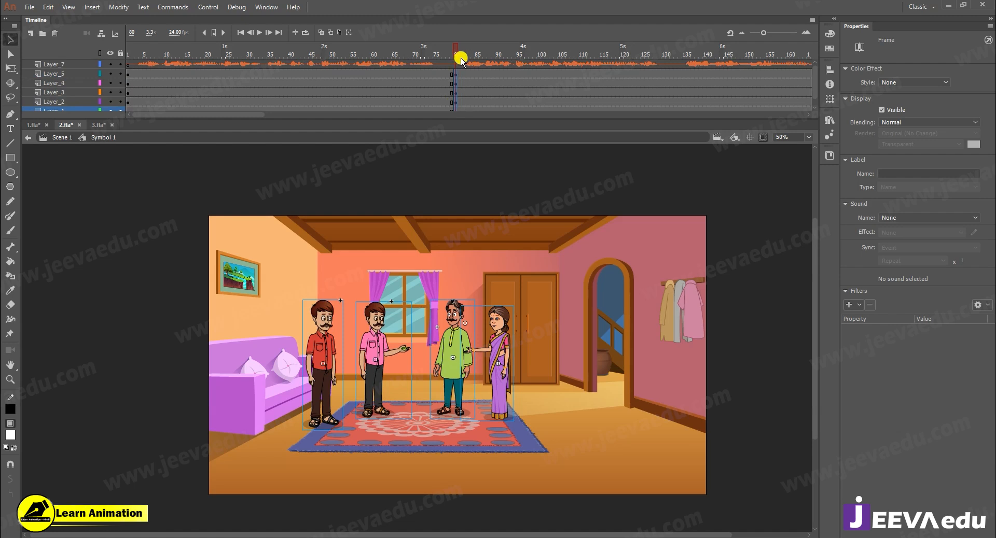
pyautogui.moveTo(128, 55); pyautogui.dragTo(452, 132)
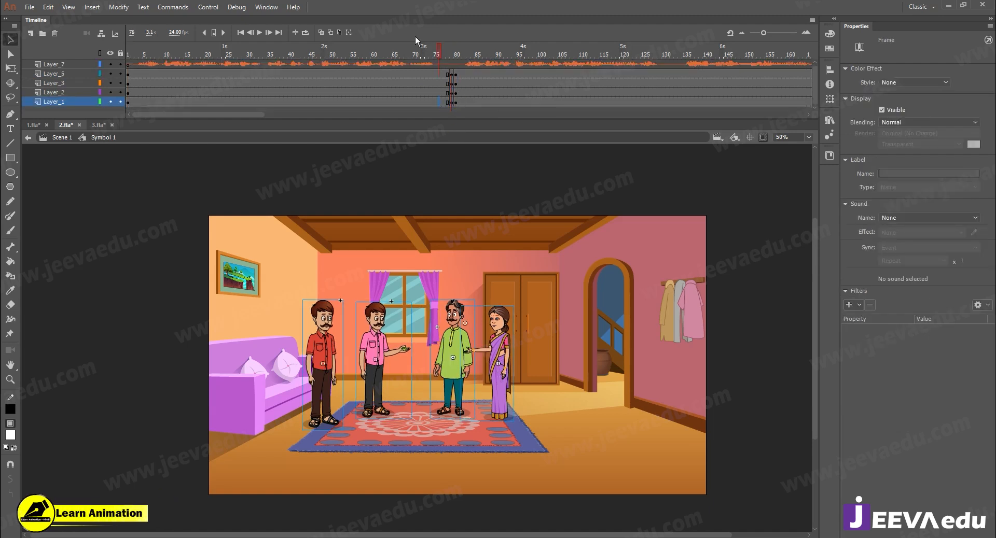
# - Create classic tweens on Layer_1 through Layer_5 across the span from frame 1 to frame 79
pyautogui.moveTo(414, 36); pyautogui.dragTo(414, 47)
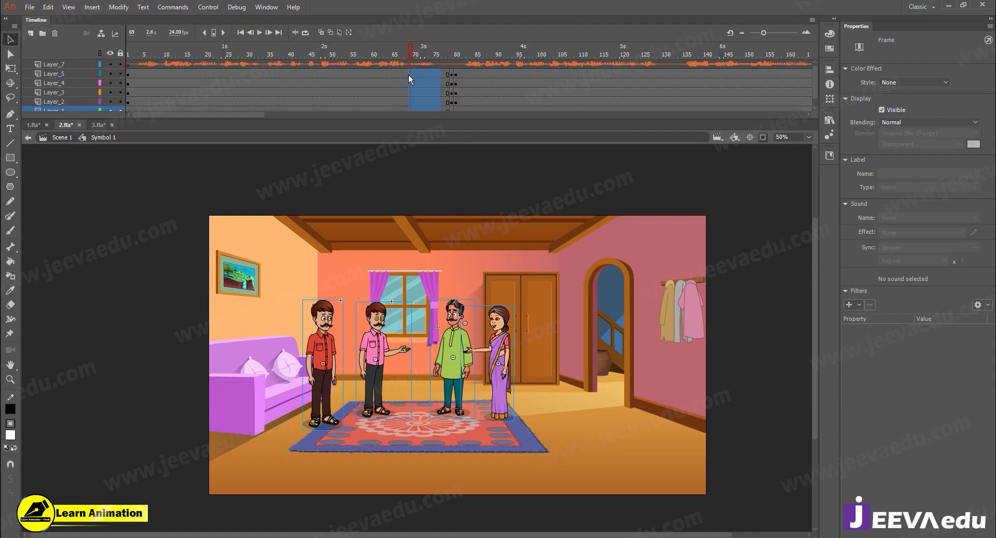
pyautogui.rightClick(408, 74)
pyautogui.click(426, 104)
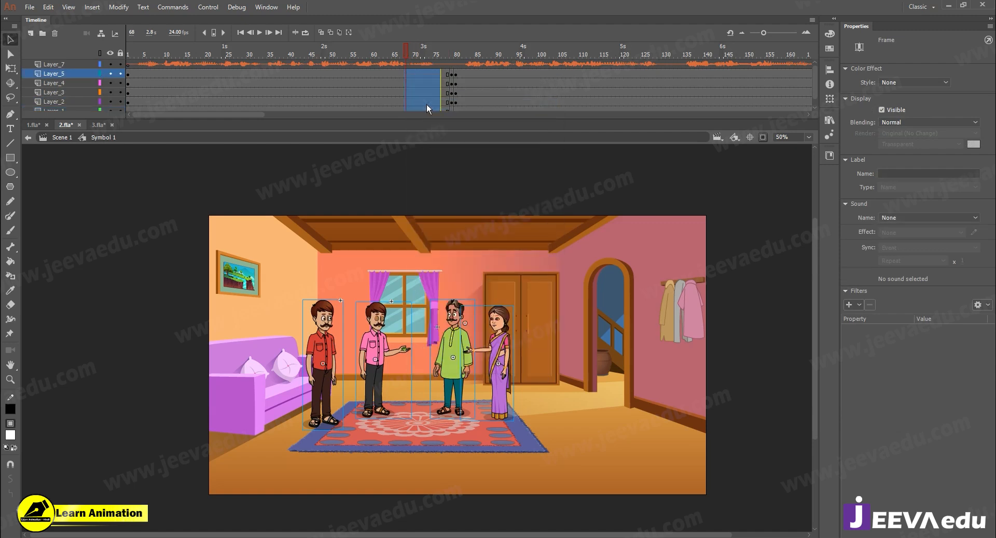
# - Give the tweens an S-shaped custom ease with a slow start and end, and apply it as My Ease 1
pyautogui.click(953, 236)
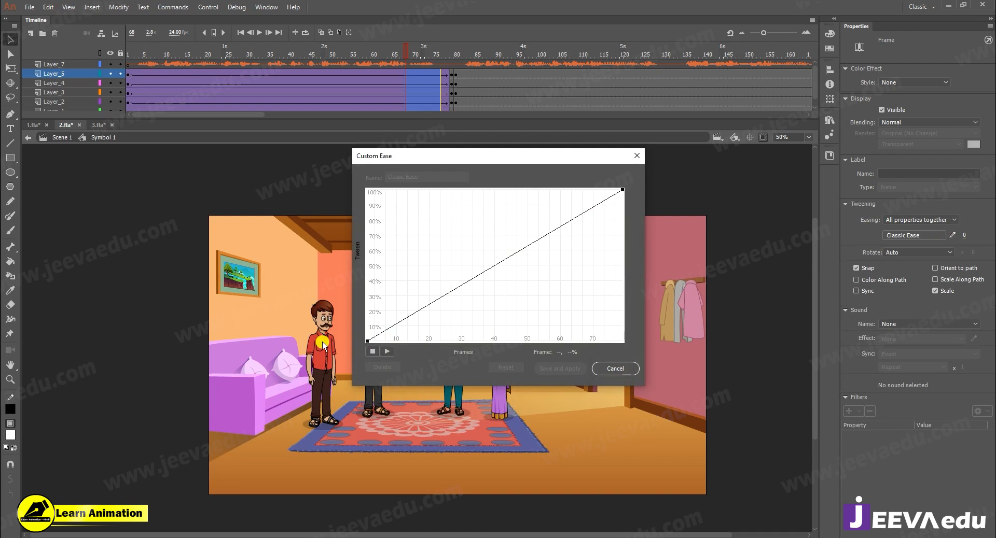
pyautogui.moveTo(451, 291); pyautogui.dragTo(495, 365)
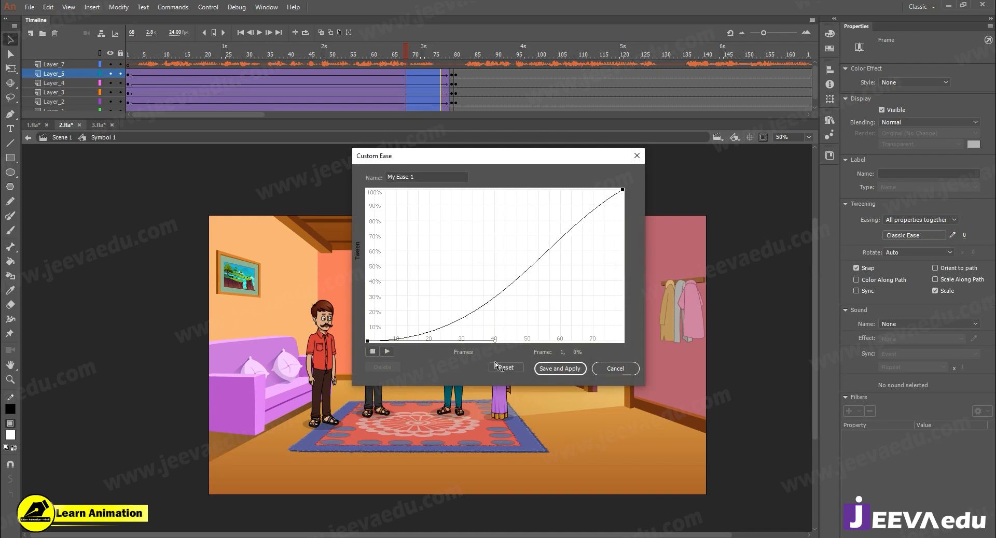
pyautogui.click(620, 192)
pyautogui.moveTo(544, 238); pyautogui.dragTo(526, 119)
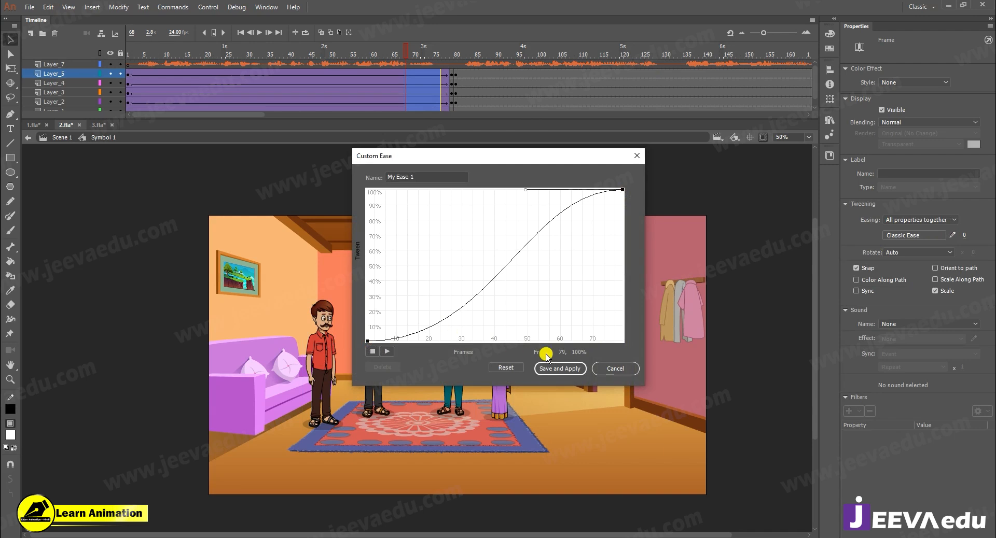
pyautogui.click(553, 368)
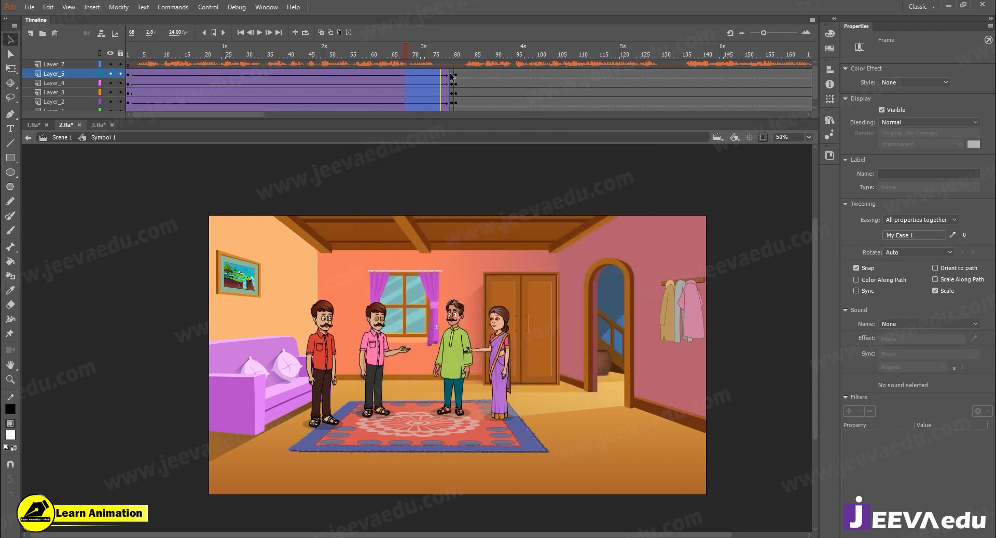
# - At frame 79, scale the room and all four characters to 105% twice and then slightly larger, and play back the zoom
pyautogui.scroll(-1, 450, 117)
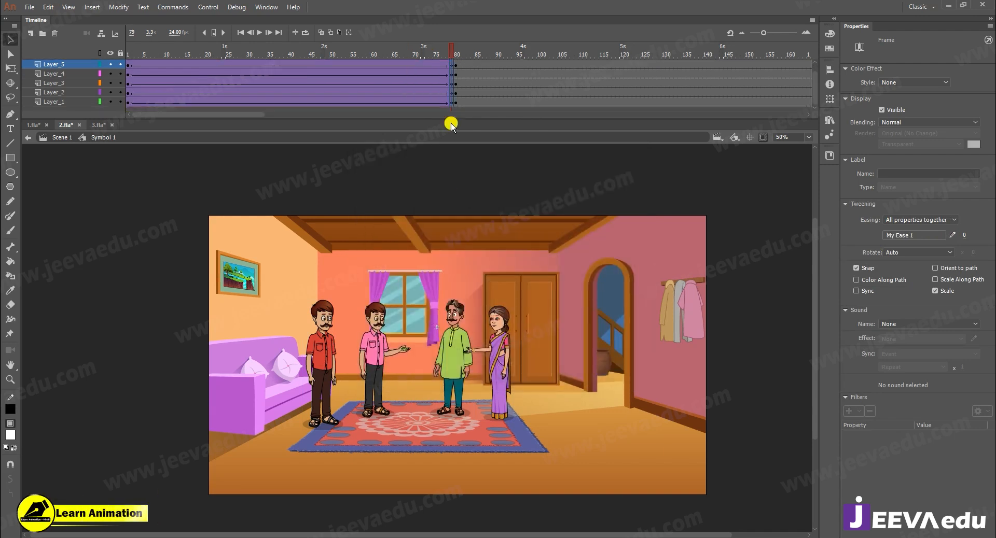
pyautogui.hotkey('ctrl', 'a')
pyautogui.hotkey('ctrl', 'alt', 's')
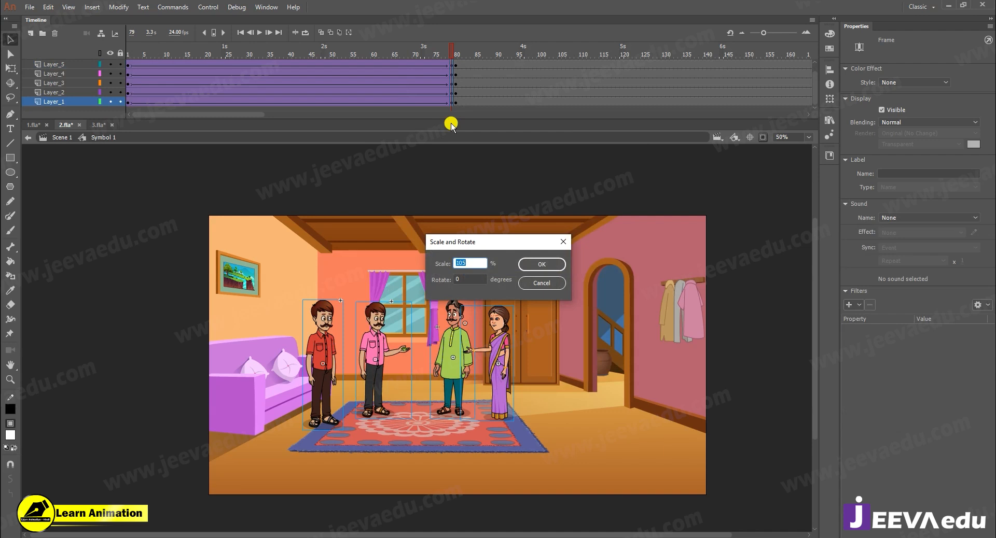
pyautogui.press('Return')
pyautogui.hotkey('ctrl', 'alt', 's')
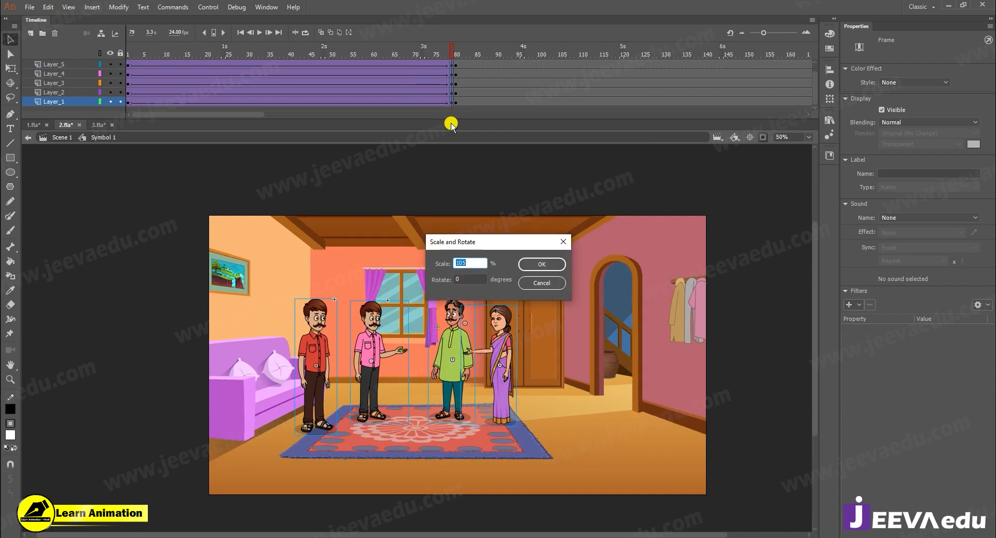
pyautogui.press('Return')
pyautogui.hotkey('ctrl', 'alt', 's')
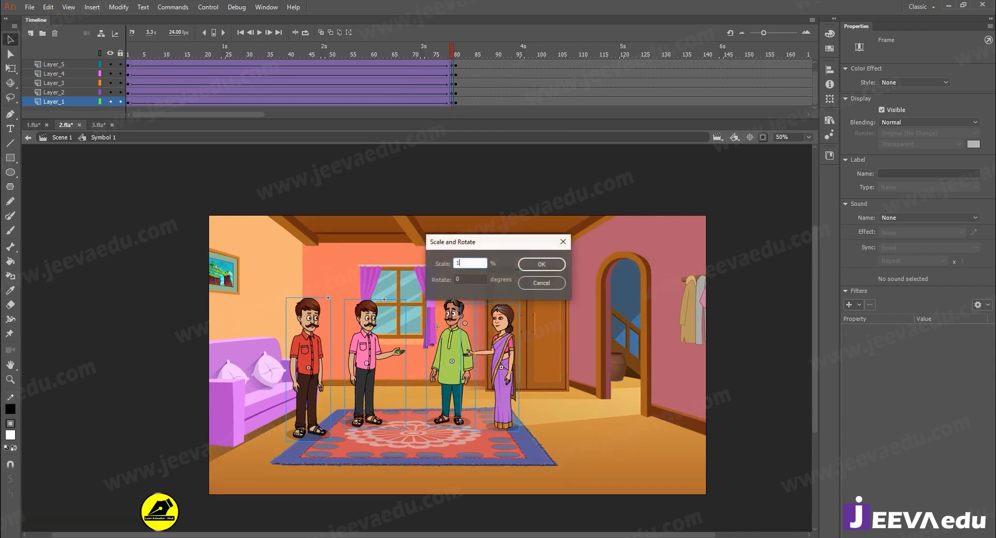
pyautogui.press('Return')
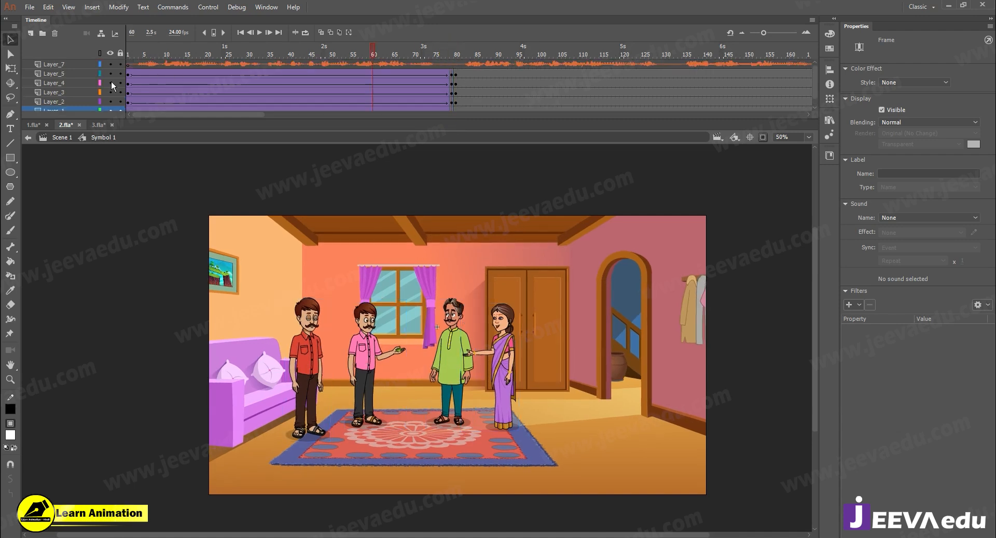
pyautogui.press('Return')
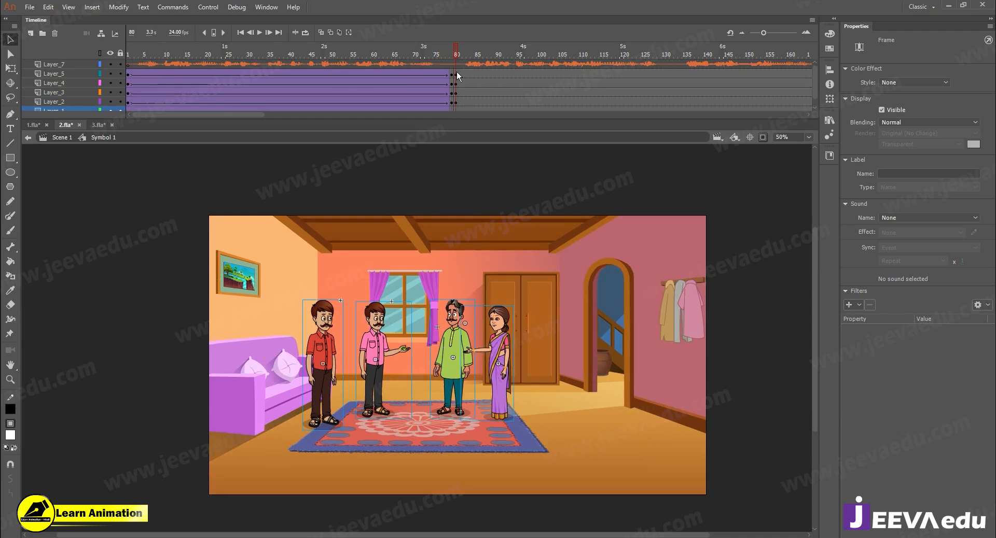
# - Insert keyframes on Layer_1 through Layer_5 at frame 134, where the next line of dialogue starts
pyautogui.moveTo(456, 56); pyautogui.dragTo(680, 129)
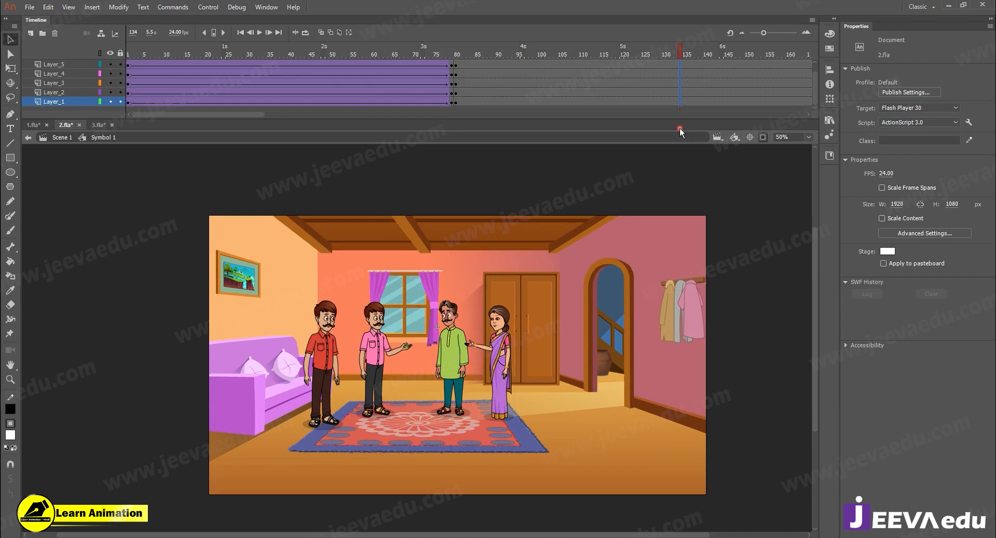
pyautogui.press('F6')
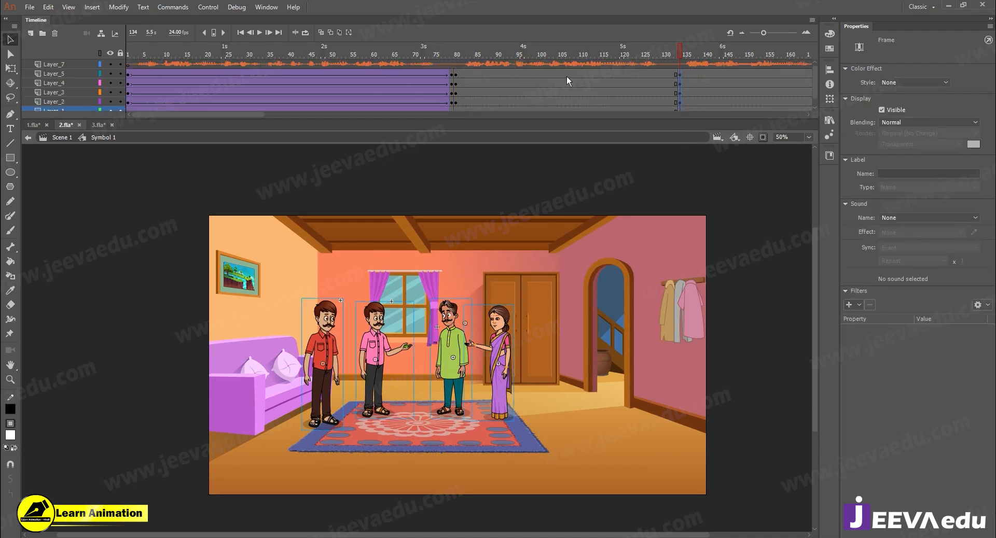
pyautogui.click(458, 79)
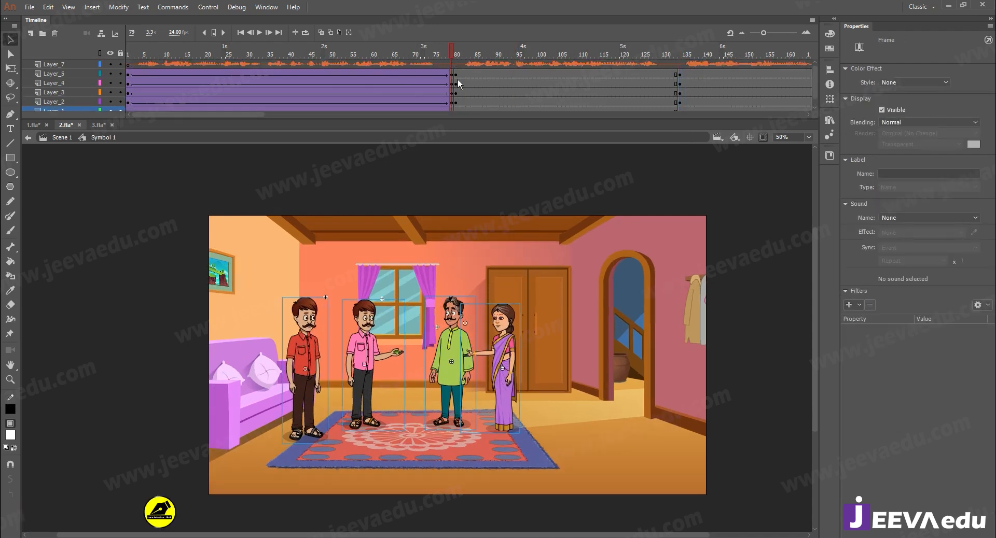
pyautogui.click(679, 83)
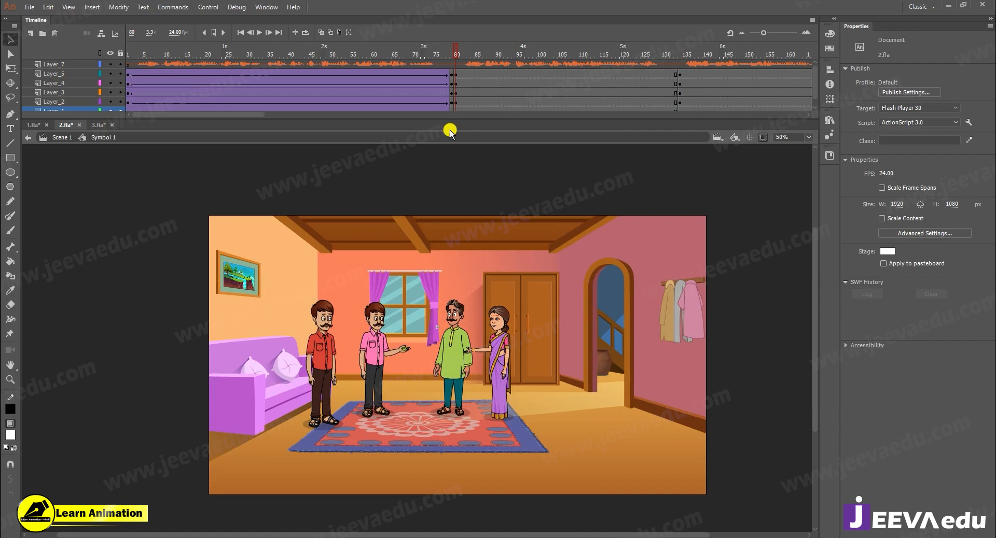
# - Delete the red-shirted and pink-shirted men at frame 80 and select the Layer_4 keyframe there
pyautogui.click(319, 358)
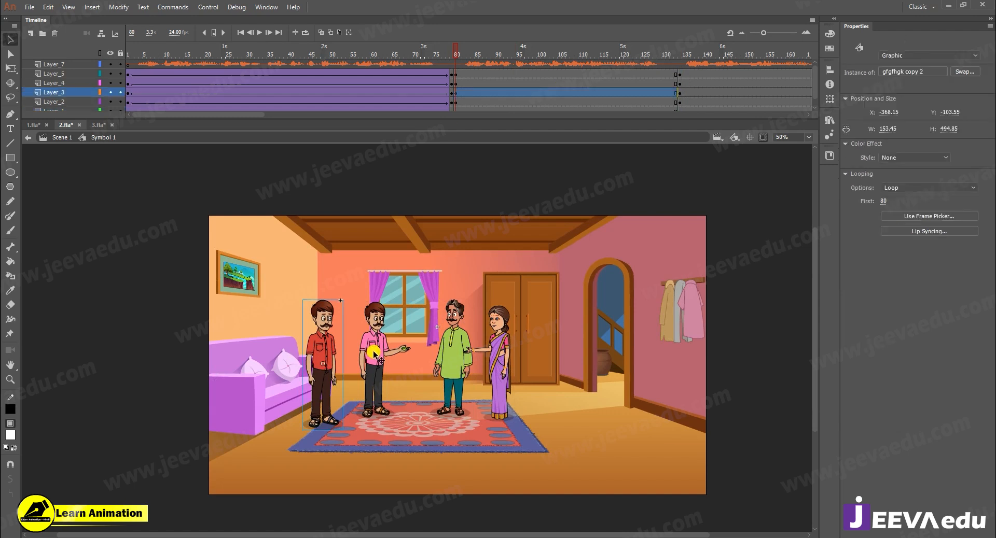
pyautogui.keyDown('shift'); pyautogui.click(373, 353); pyautogui.keyUp('shift')
pyautogui.press('Delete')
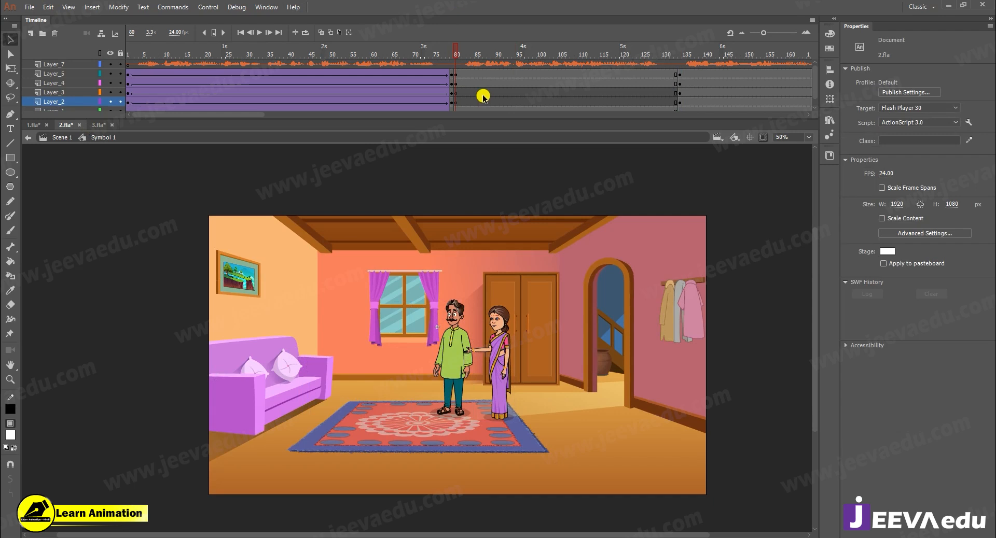
pyautogui.click(456, 83)
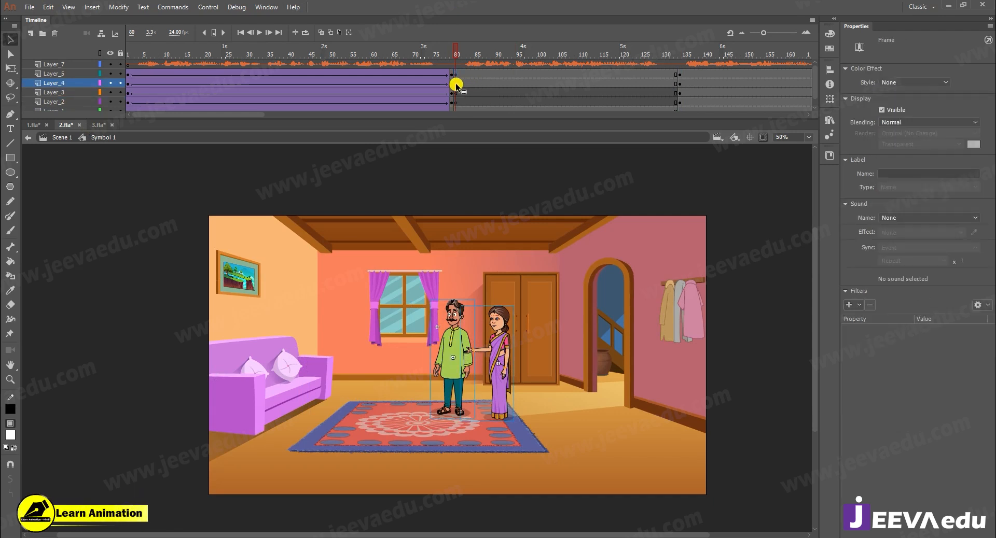
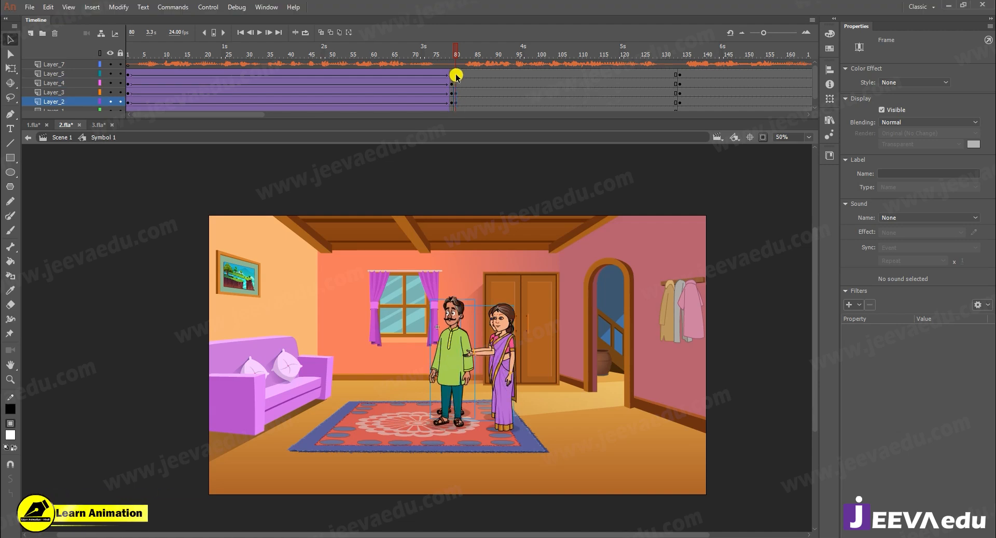
# - In the shot starting at frame 80, enlarge the room and the couple together in several passes, using 150% and 105%, and move them left
pyautogui.click(455, 82)
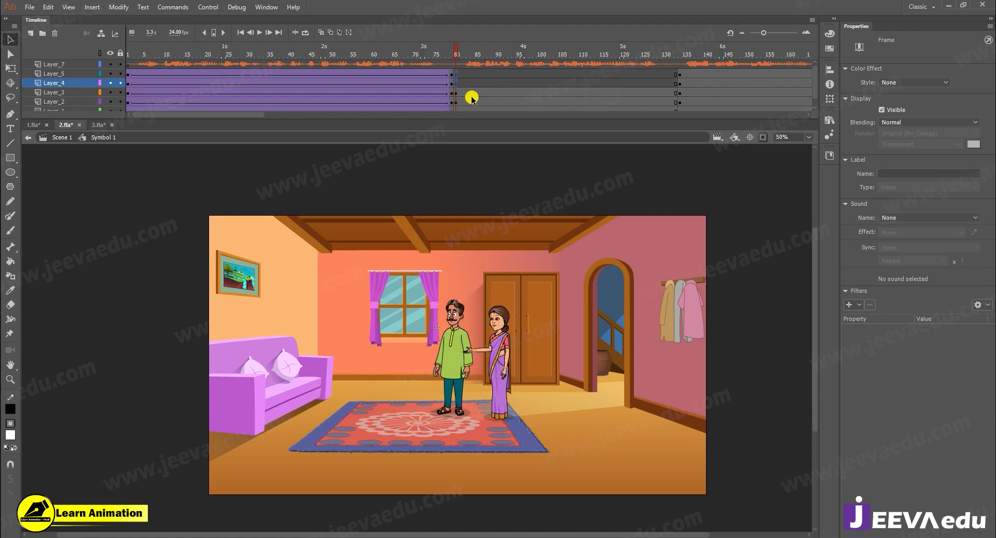
pyautogui.moveTo(481, 111); pyautogui.dragTo(488, 132)
pyautogui.hotkey('ctrl', 'alt', 's')
pyautogui.write('150')
pyautogui.press('Return')
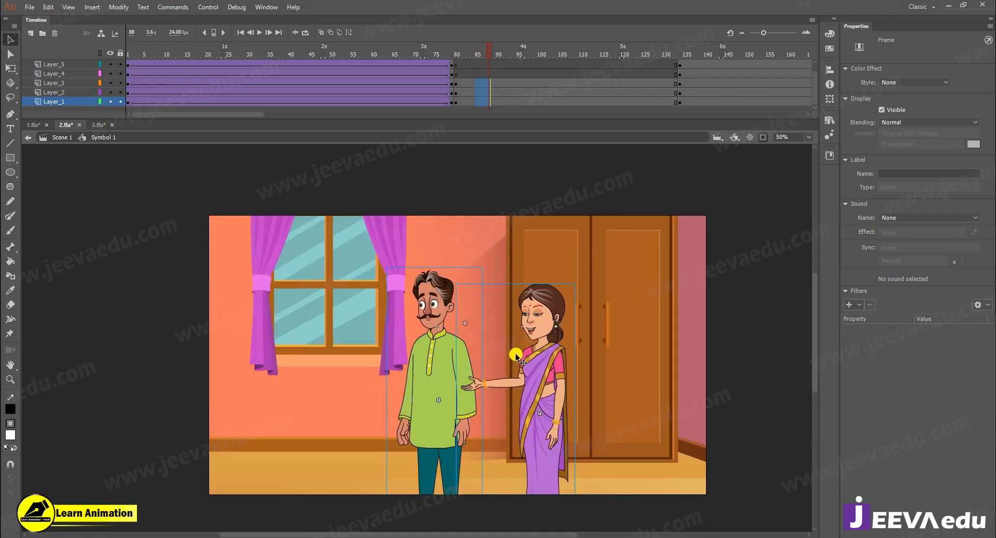
pyautogui.hotkey('ctrl', 'alt', 's')
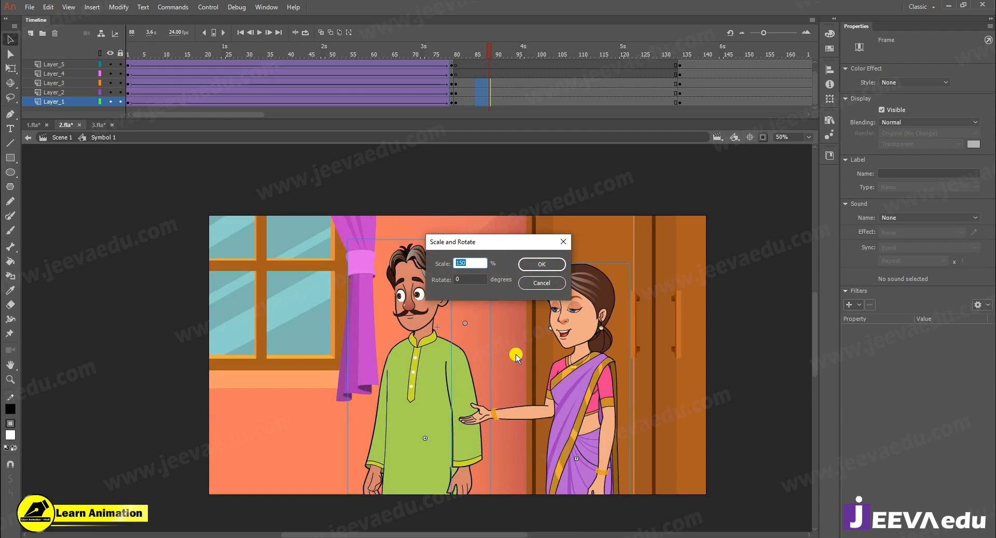
pyautogui.write('105')
pyautogui.press('Return')
pyautogui.hotkey('ctrl', 'alt', 's')
pyautogui.write('12')
pyautogui.press('Return')
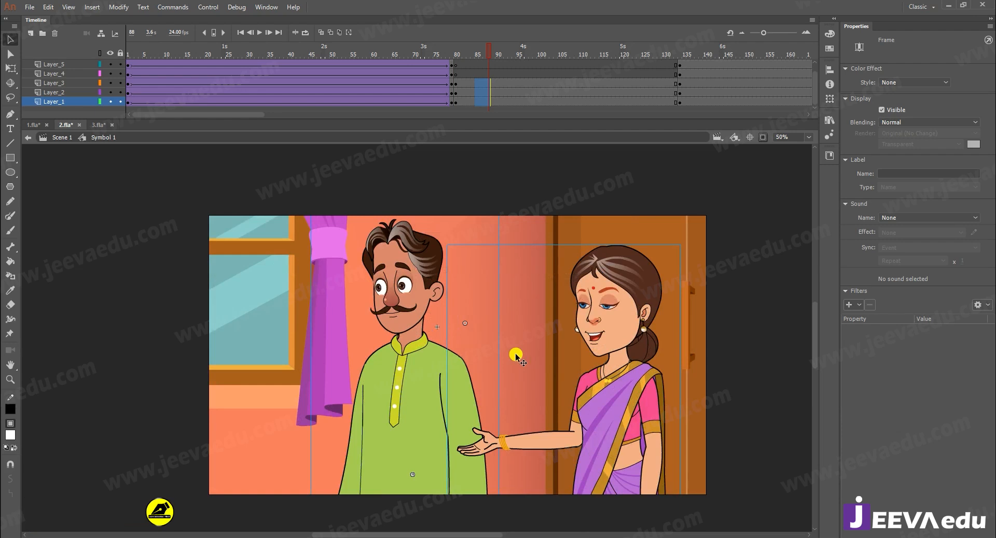
pyautogui.moveTo(408, 393); pyautogui.dragTo(446, 377)
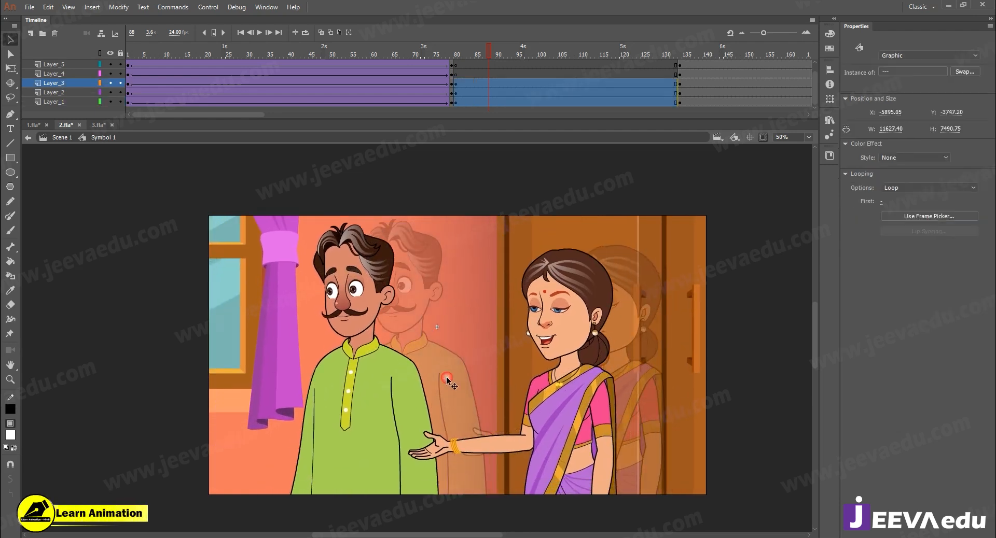
# - Scale only the room behind the couple to 80% and move it down and slightly left
pyautogui.click(489, 73)
pyautogui.click(477, 102)
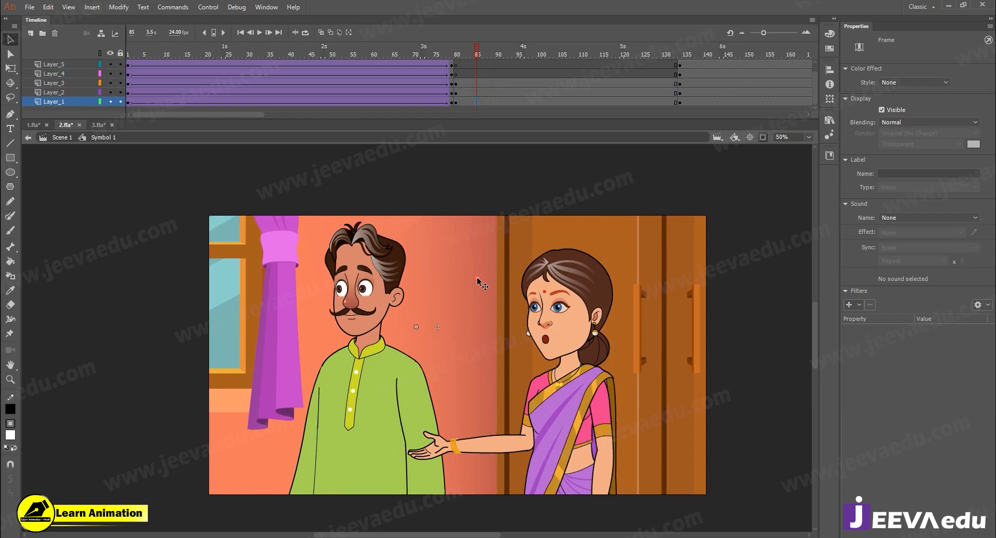
pyautogui.click(477, 278)
pyautogui.hotkey('ctrl', 'alt', 's')
pyautogui.write('80')
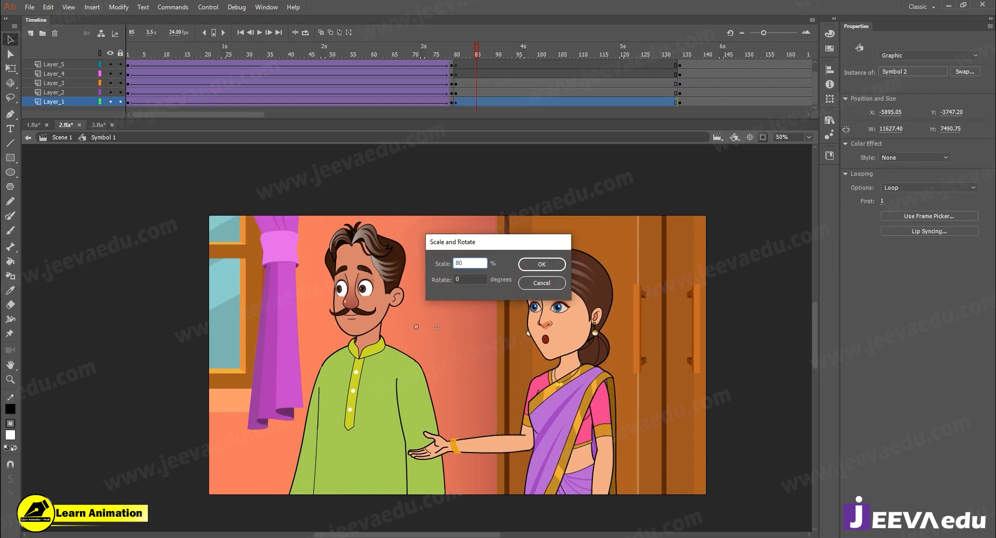
pyautogui.press('Return')
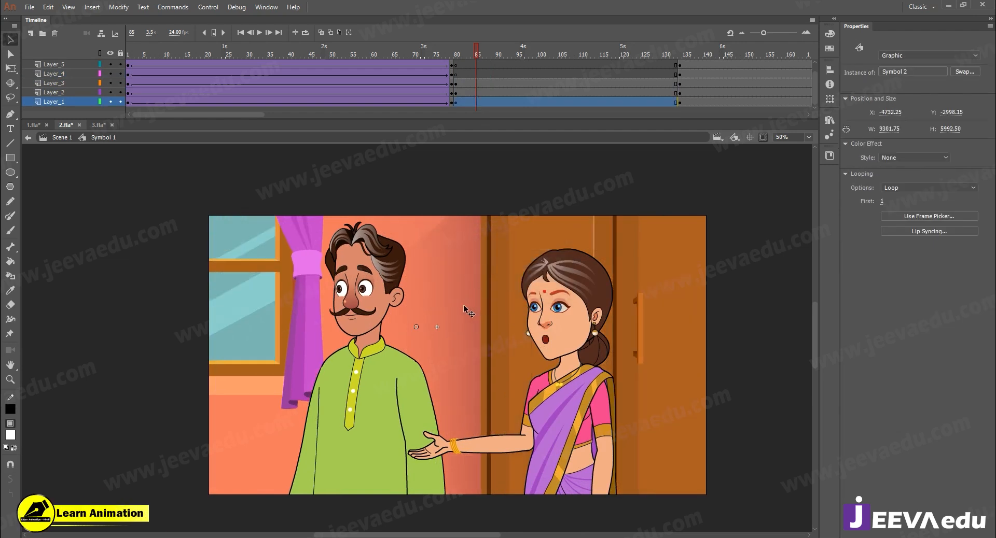
pyautogui.moveTo(462, 306); pyautogui.dragTo(451, 345)
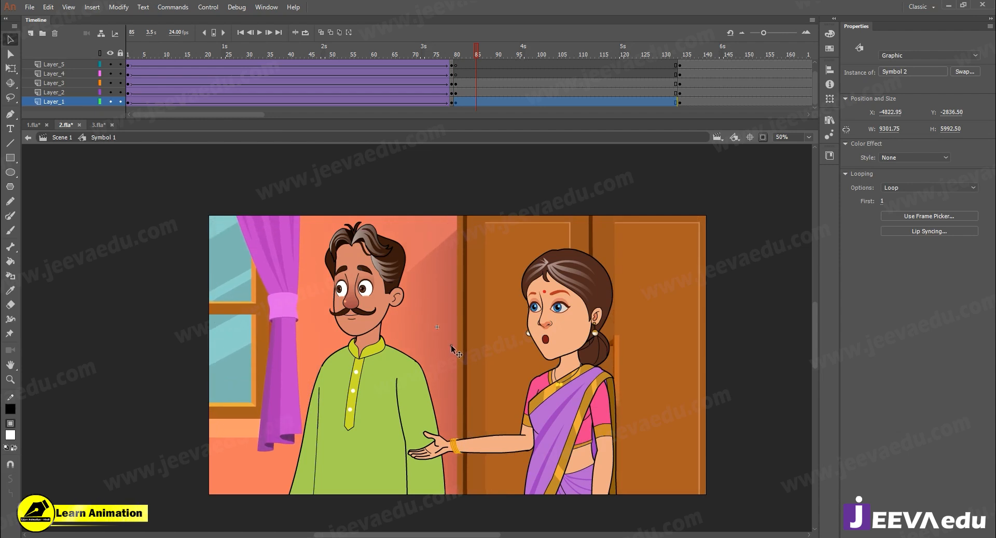
pyautogui.moveTo(450, 344); pyautogui.dragTo(440, 370)
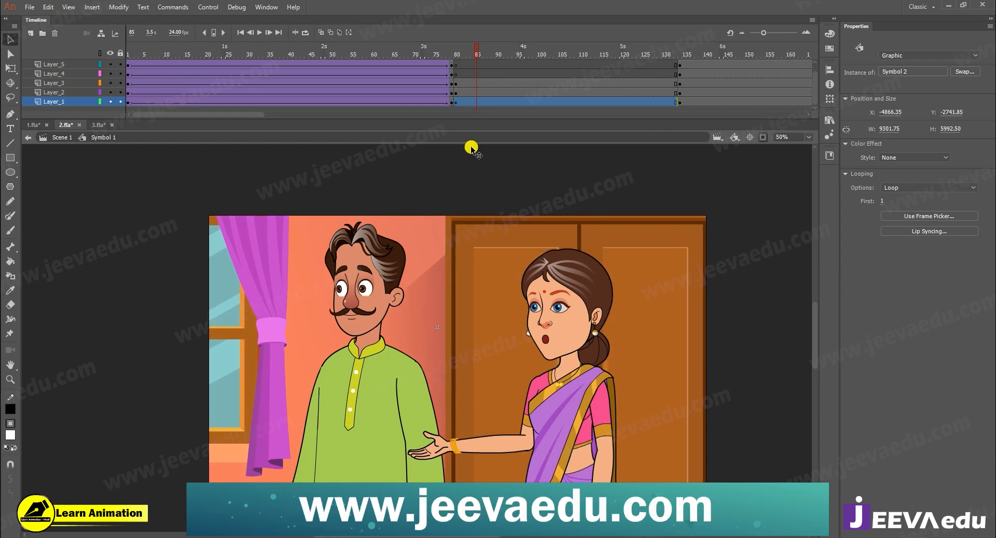
# - Scale the room behind the couple to 80% once more and move it slightly right and up
pyautogui.moveTo(471, 54)
pyautogui.mouseDown()
pyautogui.moveTo(450, 63)
pyautogui.moveTo(476, 68)
pyautogui.mouseUp()
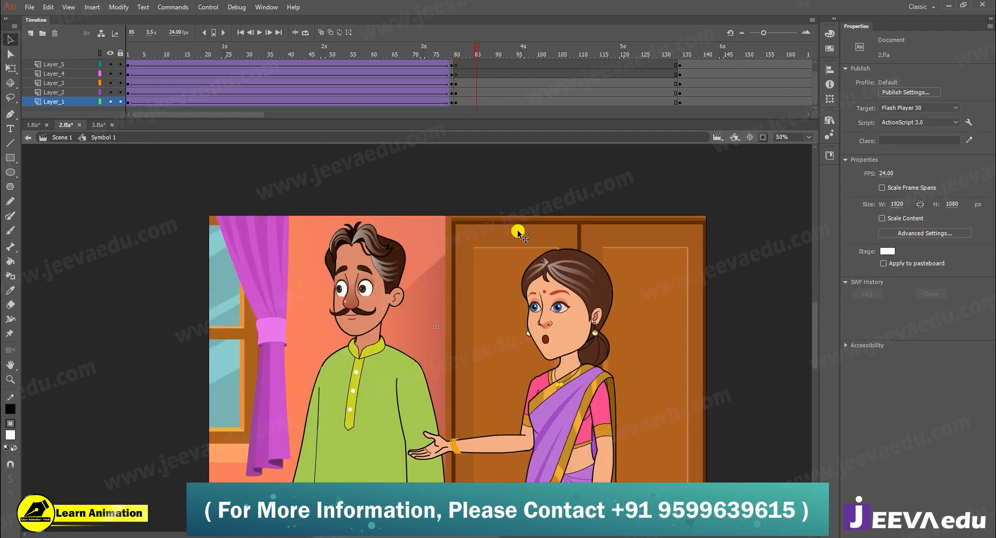
pyautogui.click(493, 281)
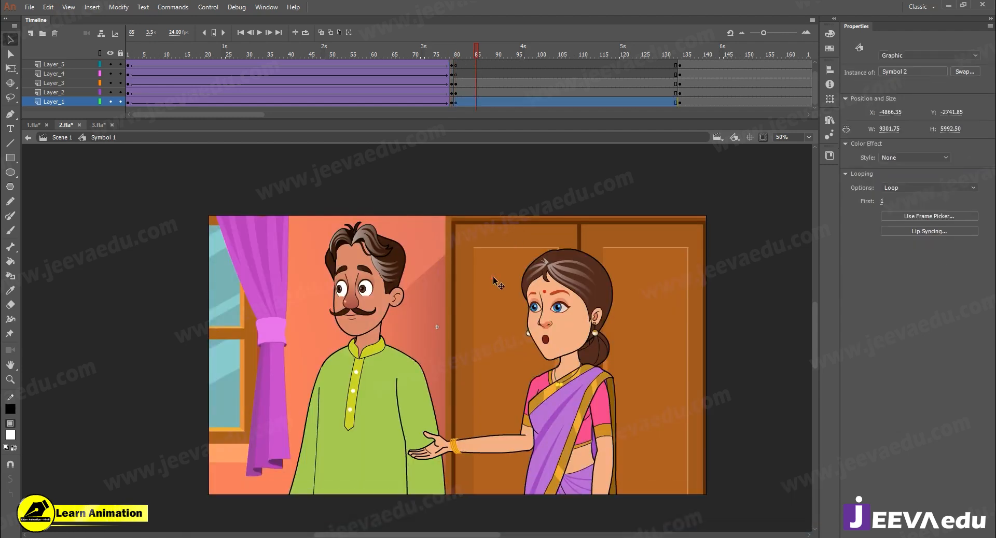
pyautogui.hotkey('ctrl', 'alt', 's')
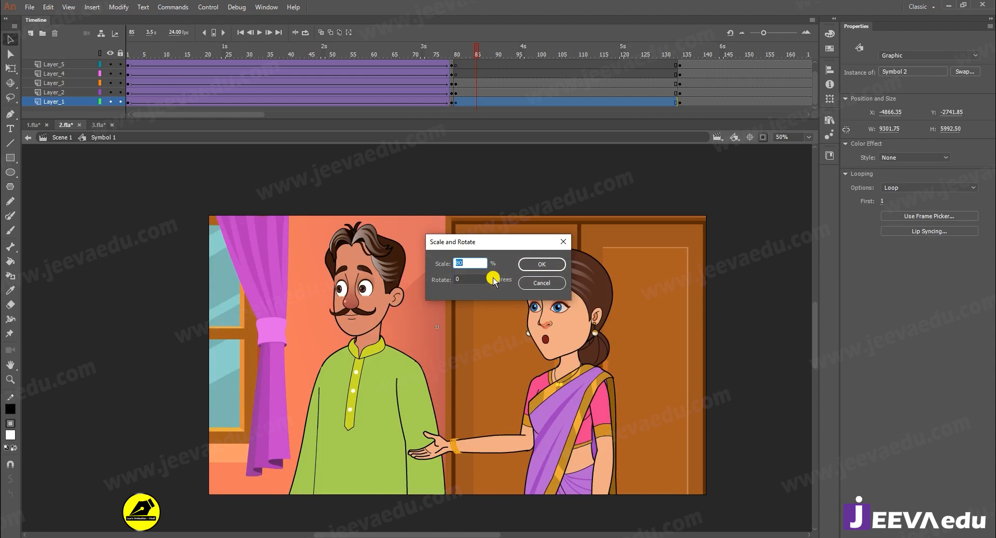
pyautogui.press('Return')
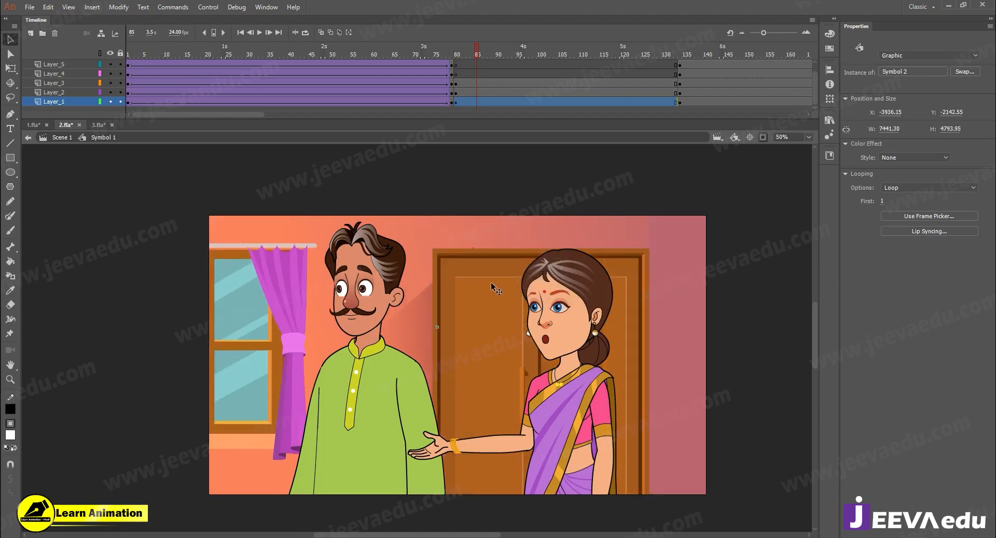
pyautogui.moveTo(493, 279); pyautogui.dragTo(509, 273)
# - Play back the dialogue across the couple's close-up and the shot from frame 134 to find the next cut point
pyautogui.moveTo(465, 46); pyautogui.dragTo(448, 63)
pyautogui.click(471, 61)
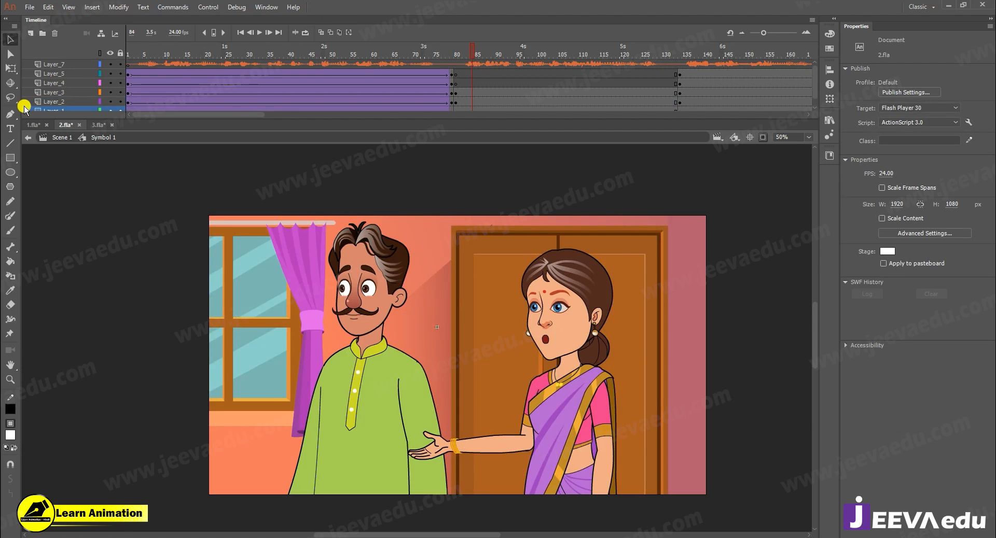
pyautogui.press('Return')
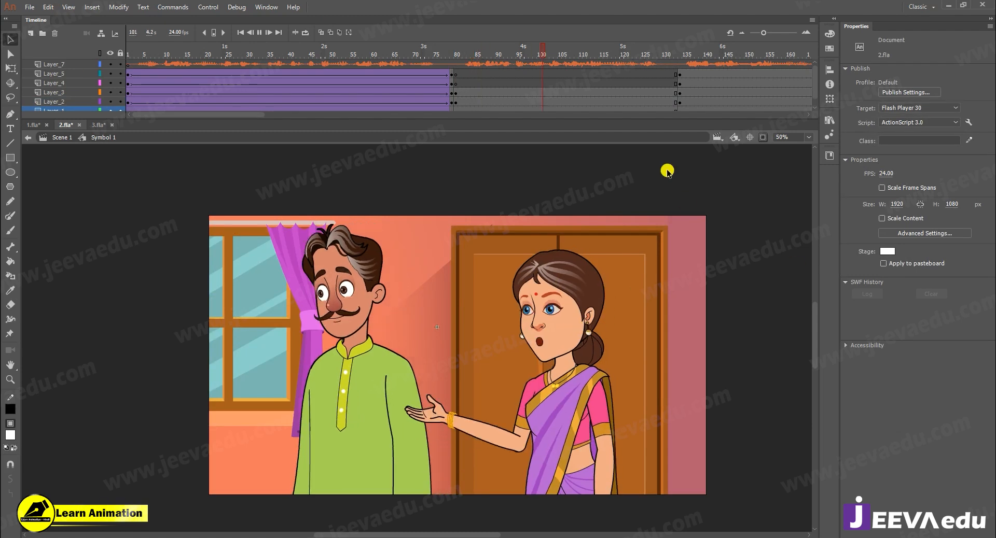
pyautogui.click(527, 71)
pyautogui.press('Return')
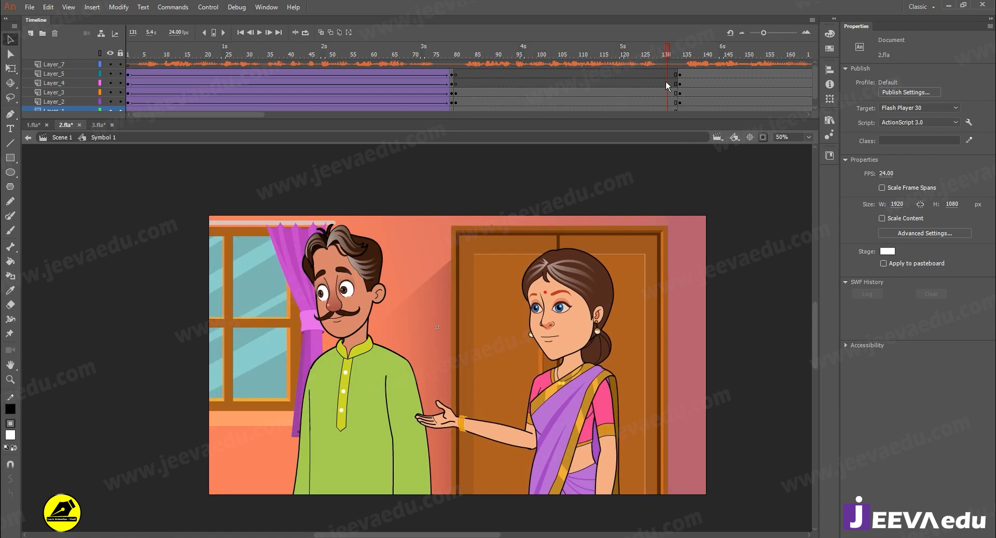
pyautogui.click(669, 95)
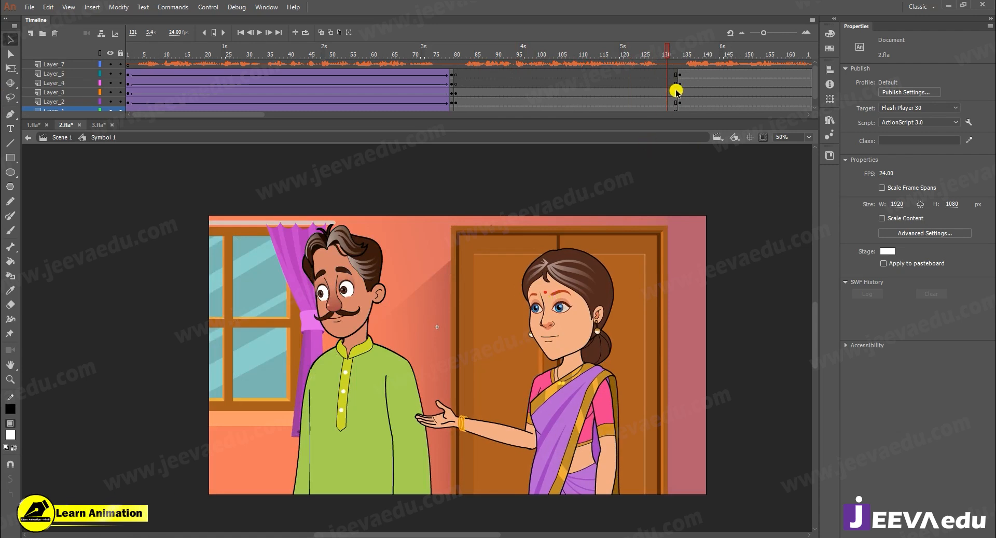
pyautogui.moveTo(687, 56); pyautogui.dragTo(682, 58)
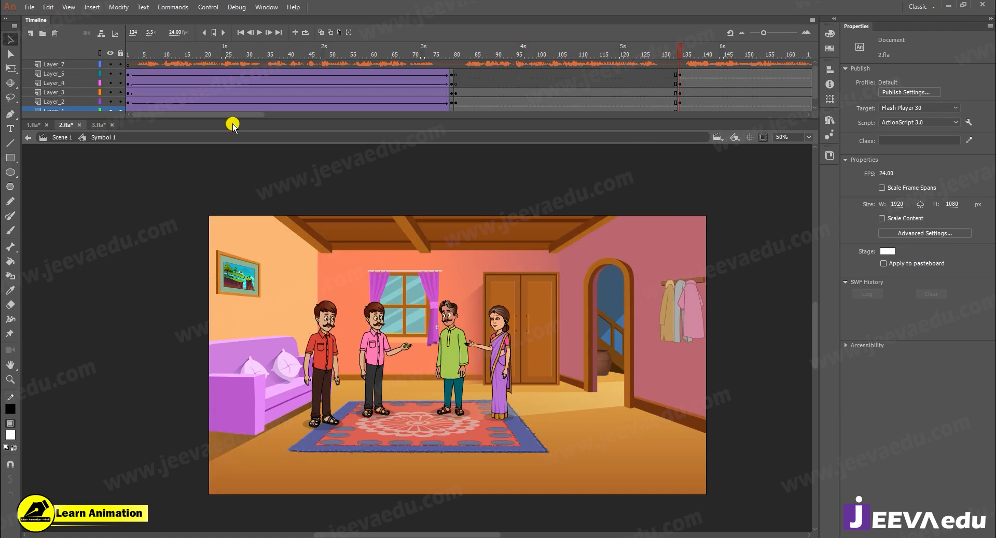
pyautogui.moveTo(232, 113); pyautogui.dragTo(275, 109)
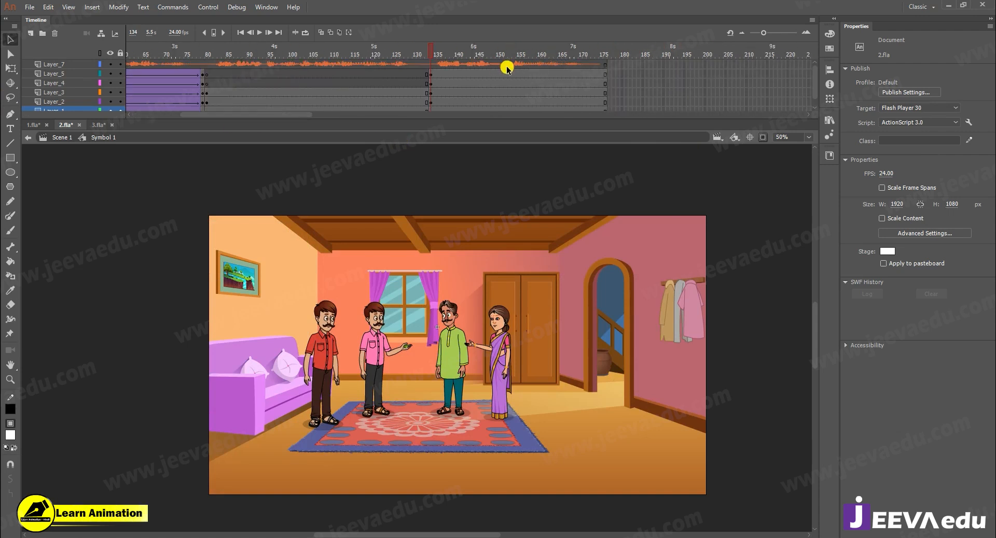
pyautogui.press('Return')
pyautogui.moveTo(579, 55); pyautogui.dragTo(338, 94)
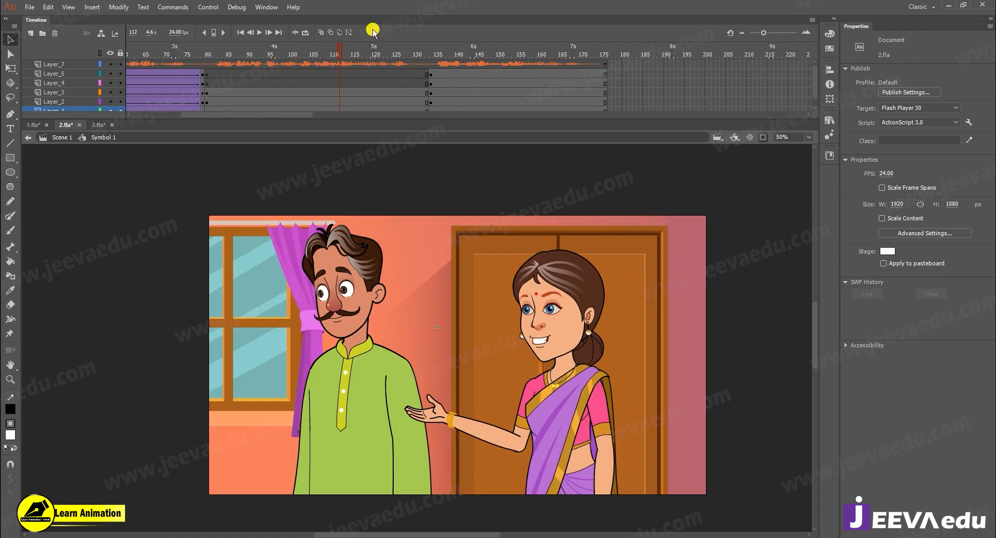
pyautogui.moveTo(232, 59); pyautogui.dragTo(227, 60)
pyautogui.press('Return')
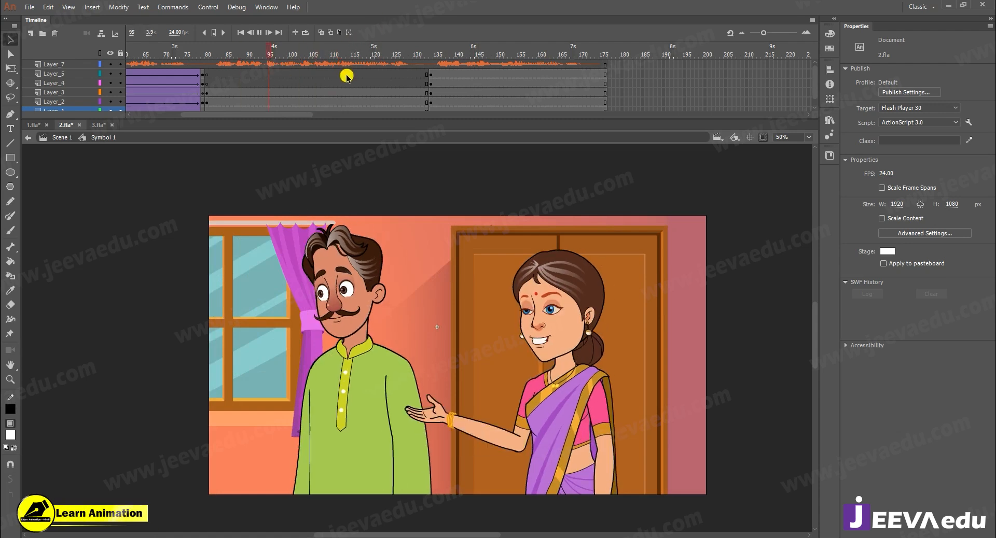
# - Add keyframes at frame 114 on Layer_1 through Layer_5, copying the wide four-character shot from frame 134
pyautogui.click(375, 54)
pyautogui.moveTo(376, 54); pyautogui.dragTo(348, 61)
pyautogui.click(347, 61)
pyautogui.moveTo(347, 78); pyautogui.dragTo(346, 114)
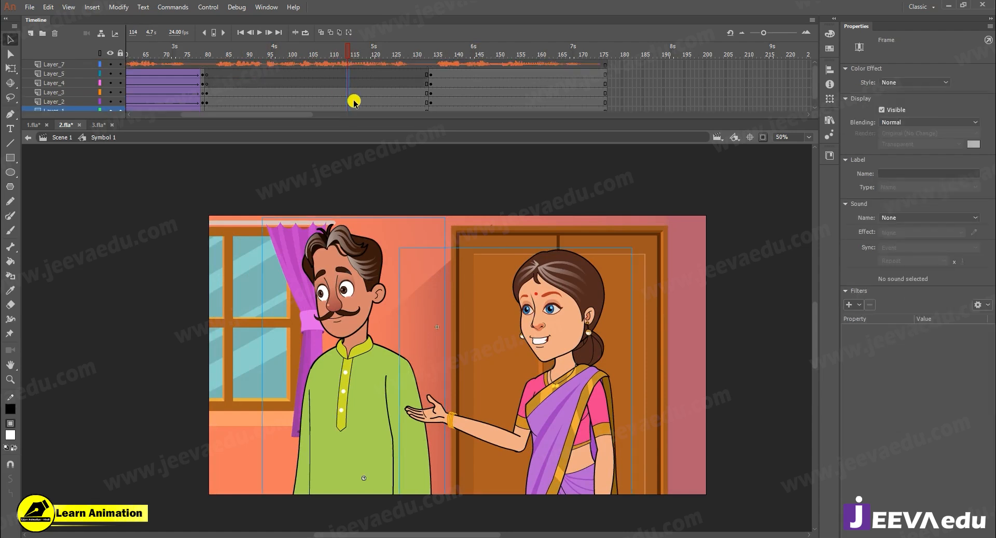
pyautogui.press('F7')
pyautogui.moveTo(429, 108); pyautogui.dragTo(429, 118)
pyautogui.moveTo(430, 102); pyautogui.dragTo(383, 98)
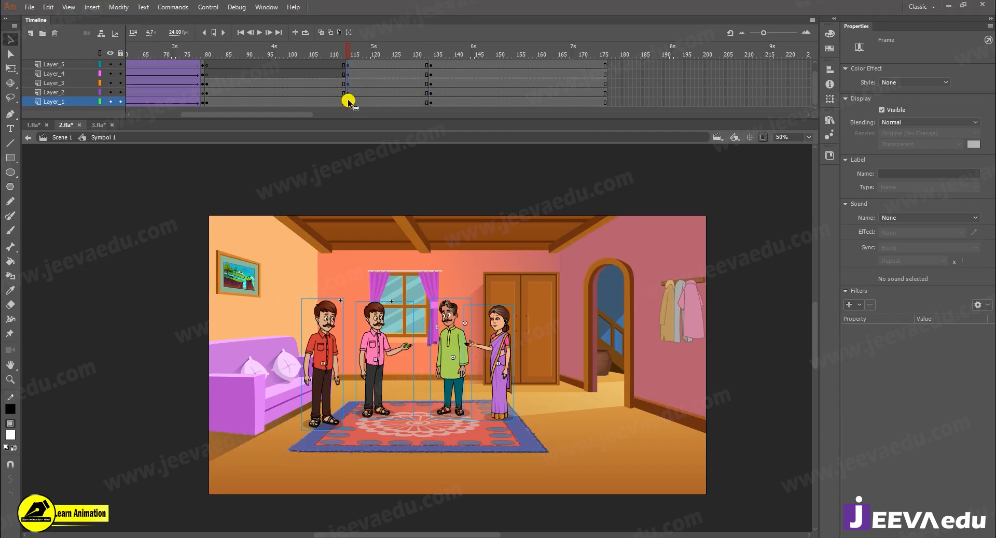
pyautogui.scroll(1, 376, 64)
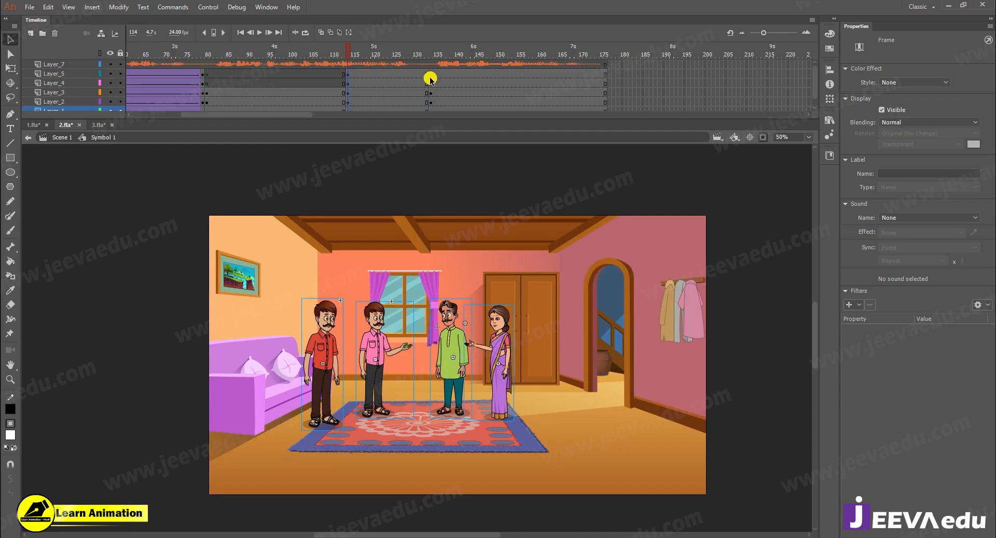
# - Delete the green-kurta man, the woman and the pink-shirted man from the shot starting at frame 114
pyautogui.click(394, 55)
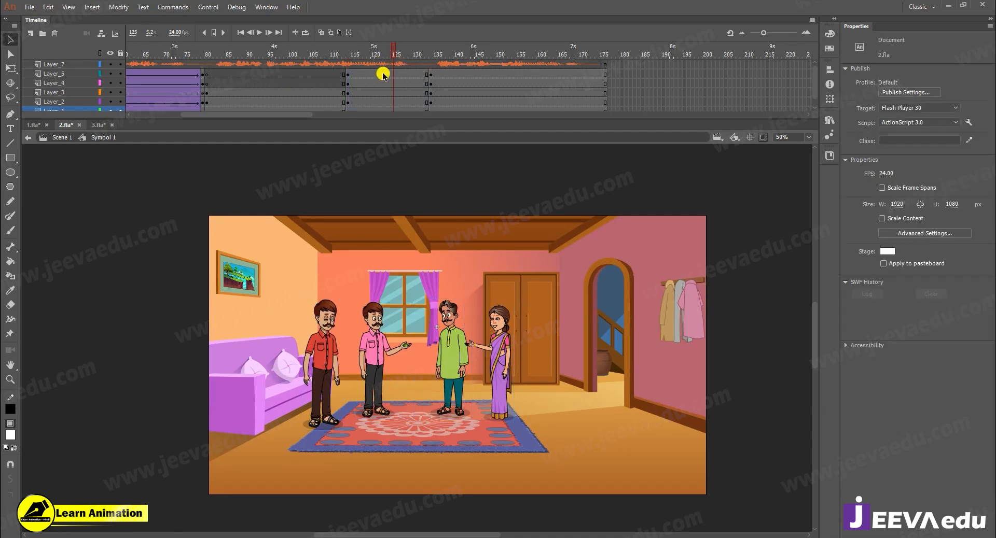
pyautogui.click(460, 354)
pyautogui.press('Delete')
pyautogui.click(497, 358)
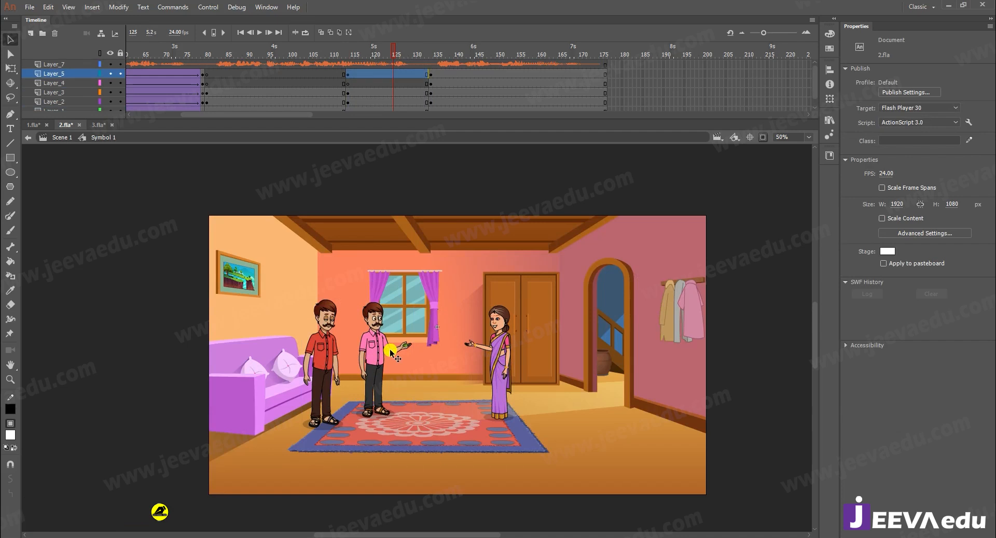
pyautogui.press('Delete')
pyautogui.click(381, 354)
pyautogui.press('Delete')
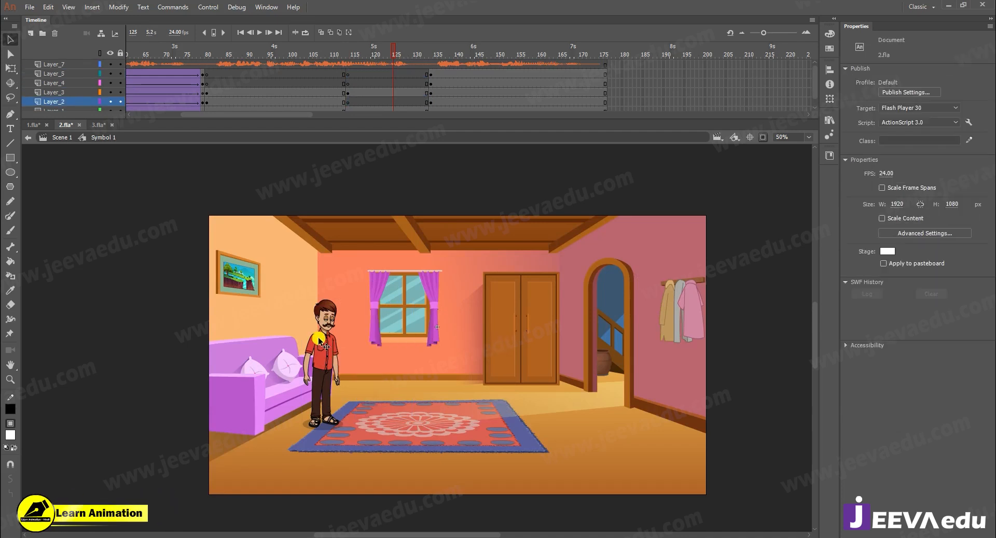
# - Remove the Layer_3 keyframe at frame 114 and insert a blank keyframe in its place
pyautogui.click(326, 344)
pyautogui.click(348, 93)
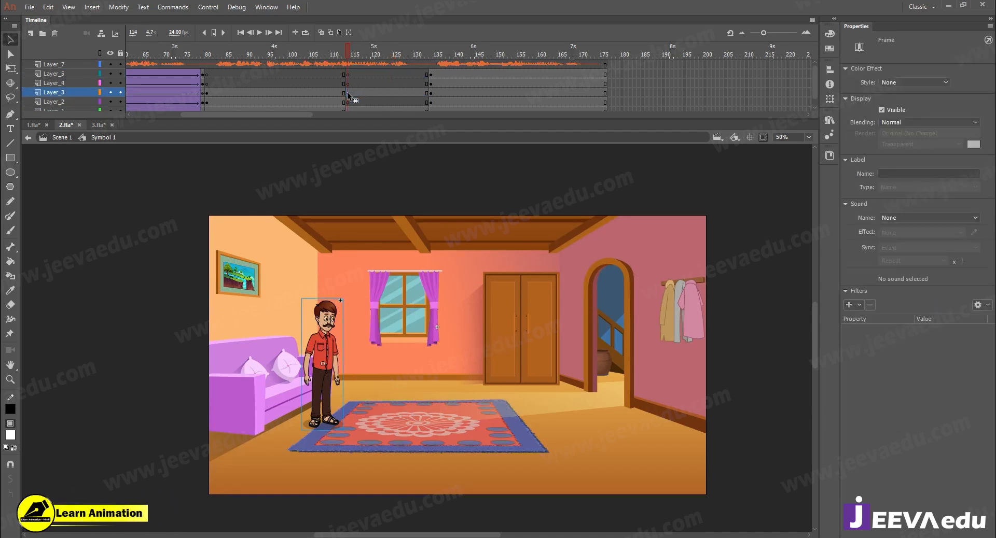
pyautogui.click(348, 103)
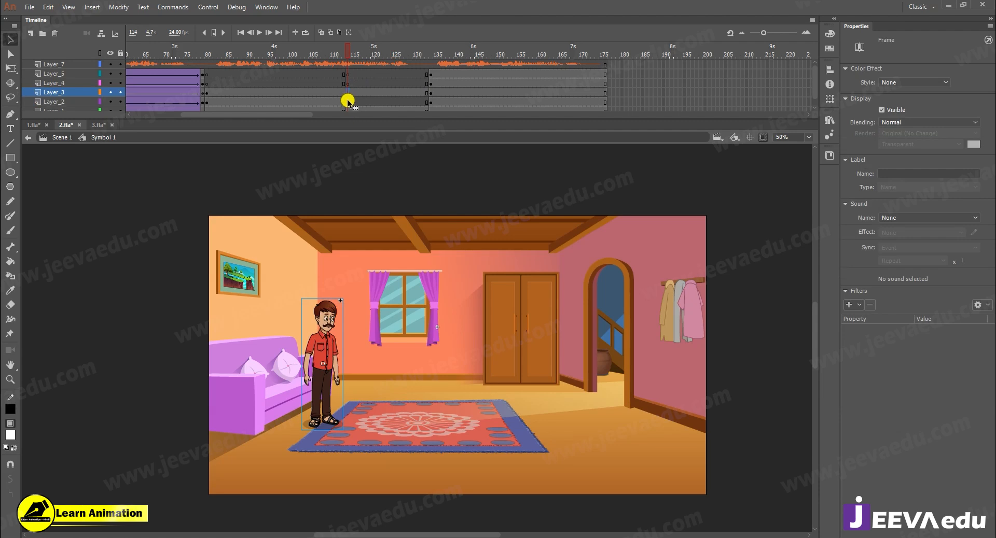
pyautogui.moveTo(348, 93); pyautogui.dragTo(347, 101)
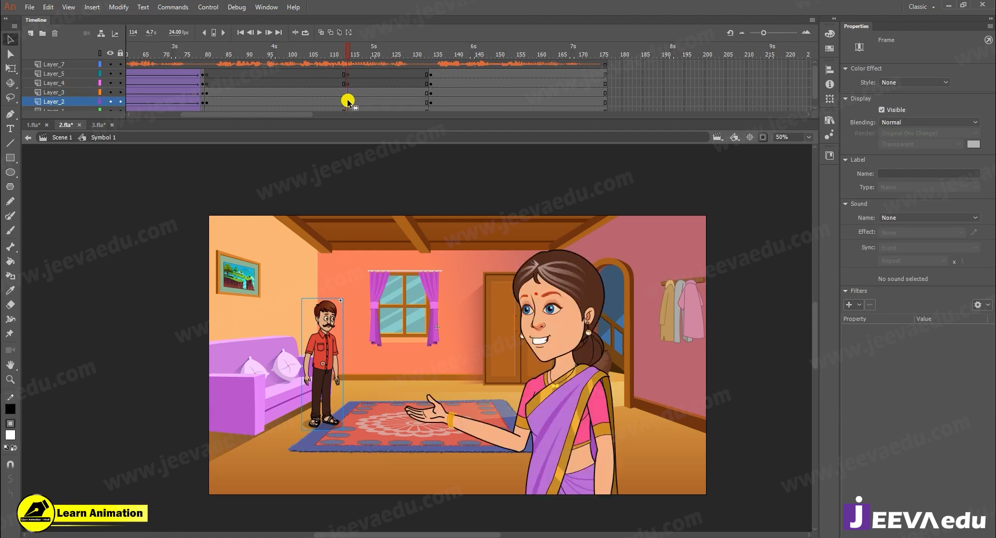
pyautogui.click(349, 94)
pyautogui.press('F7')
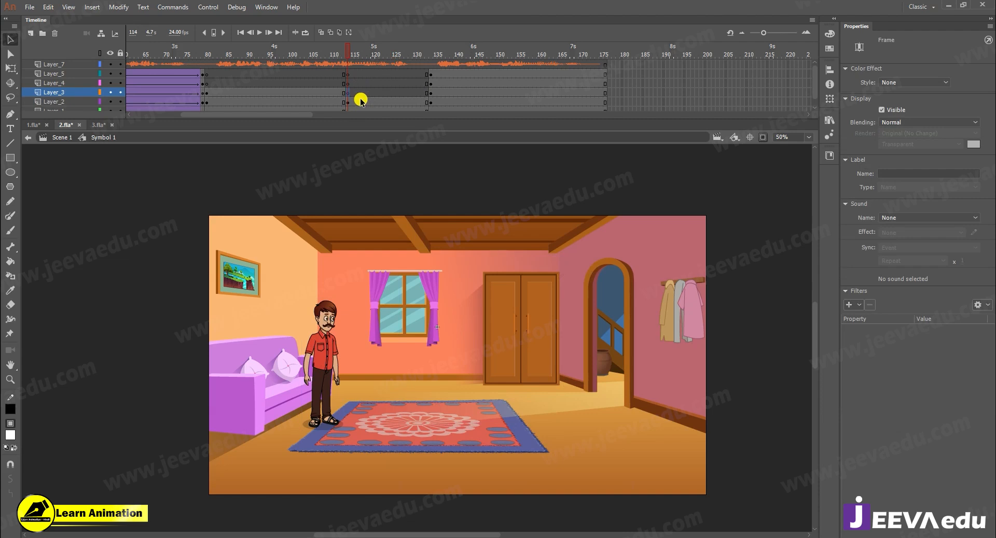
# - At frame 119, enlarge the room and the red-shirted man together, move them right into view and scale them further at 125%
pyautogui.scroll(-1, 361, 101)
pyautogui.click(365, 101)
pyautogui.hotkey('ctrl', 'alt', 's')
pyautogui.write('0')
pyautogui.press('Return')
pyautogui.hotkey('ctrl', 'alt', 's')
pyautogui.press('Escape')
pyautogui.moveTo(356, 405); pyautogui.dragTo(774, 368)
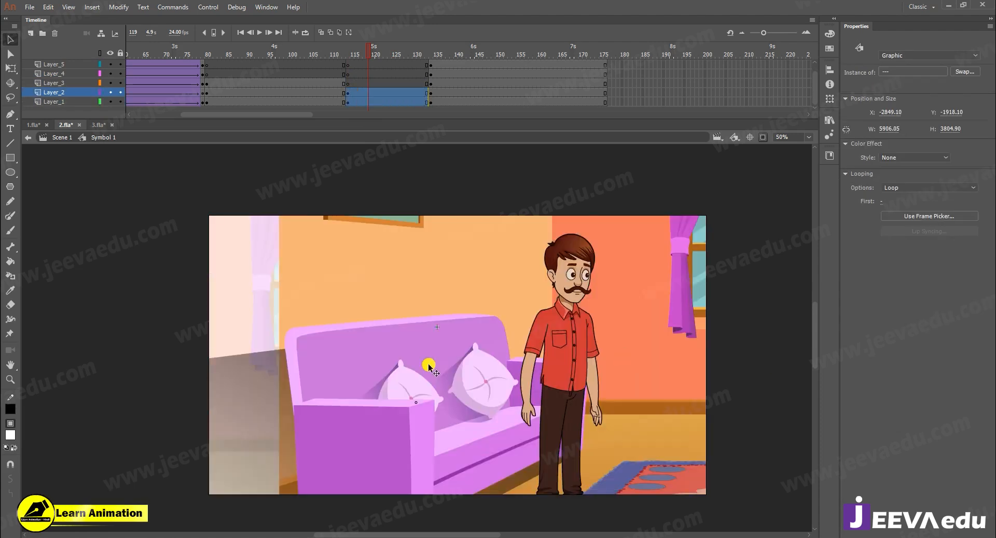
pyautogui.moveTo(357, 368); pyautogui.dragTo(357, 368)
pyautogui.hotkey('ctrl', 'alt', 's')
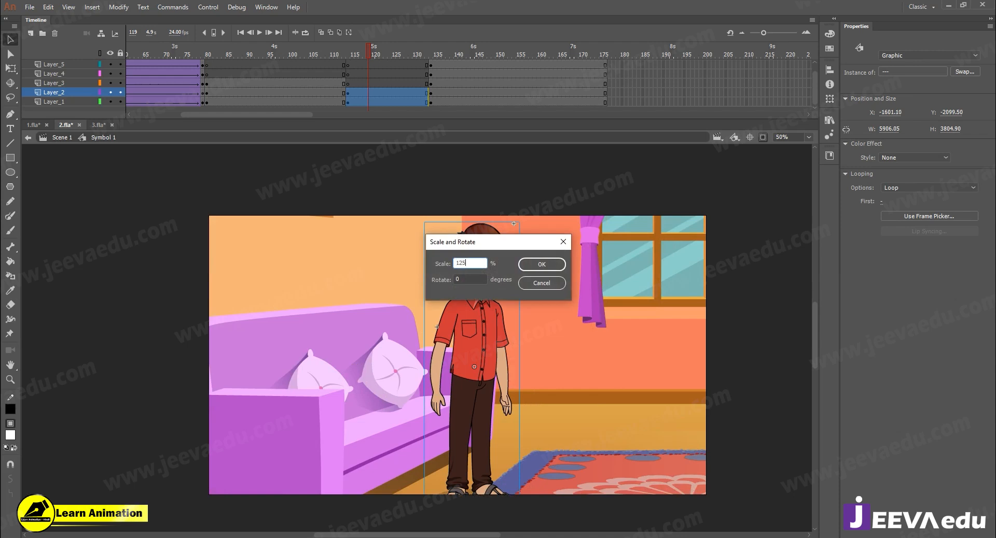
pyautogui.press('Return')
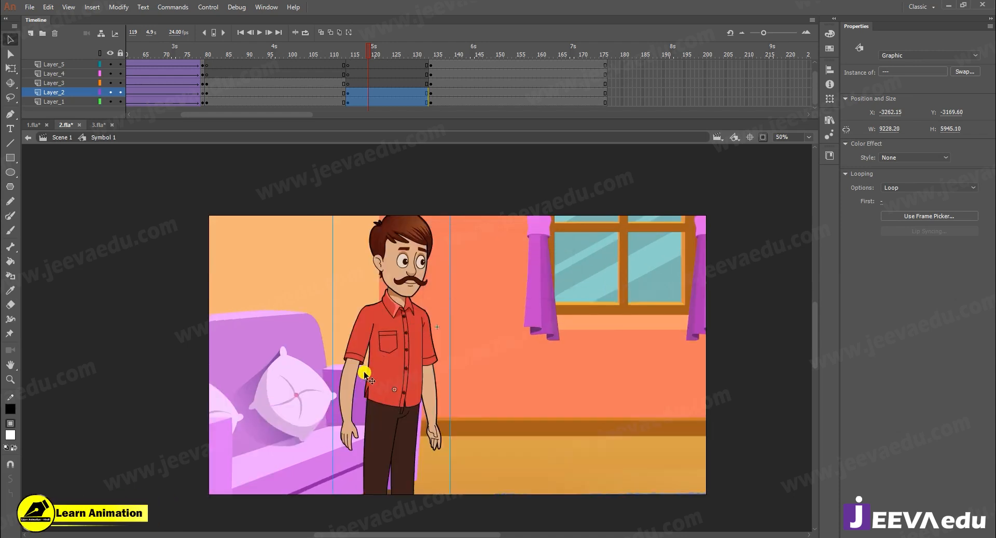
# - Scale the room and the red-shirted man together at 125%, enlarge them slightly more, and reposition them so the man is framed as a close-up
pyautogui.hotkey('ctrl', 'alt', 's')
pyautogui.press('Return')
pyautogui.moveTo(521, 415); pyautogui.dragTo(631, 432)
pyautogui.hotkey('ctrl', 'alt', 's')
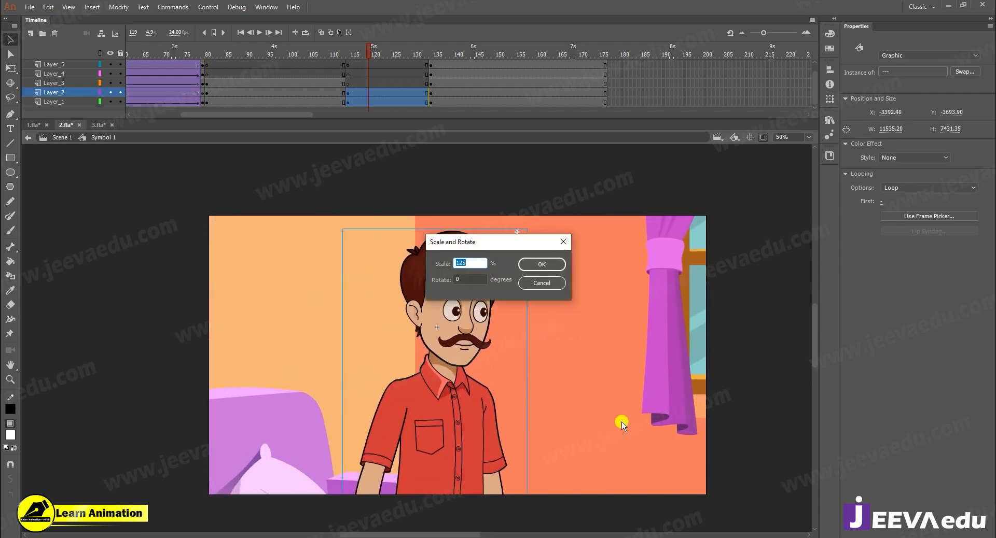
pyautogui.press('Return')
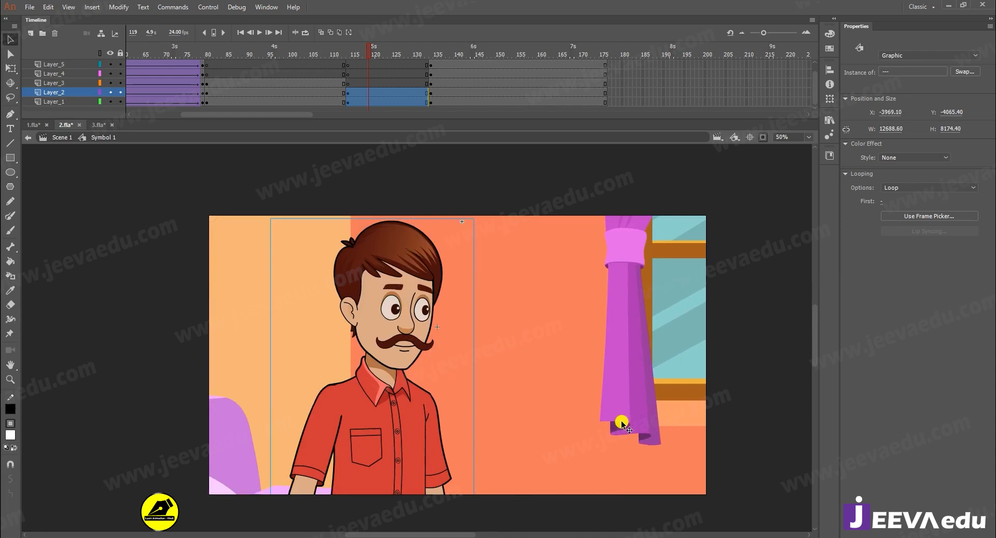
pyautogui.moveTo(468, 363); pyautogui.dragTo(457, 365)
pyautogui.click(393, 72)
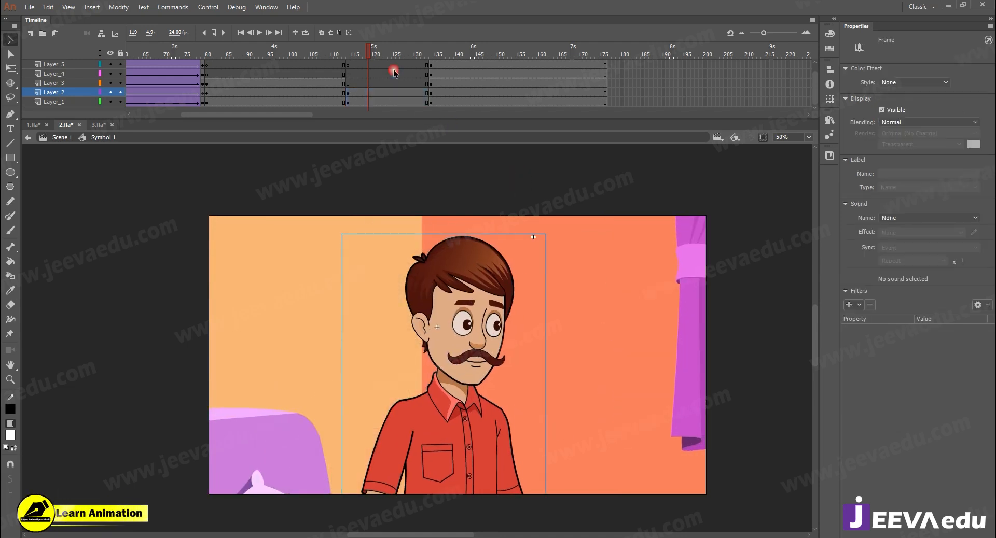
# - Shift the Layer_1 room artwork on its own behind the red-shirted man, scale it at 80% and reposition the sofa in the frame
pyautogui.click(374, 103)
pyautogui.moveTo(446, 351); pyautogui.dragTo(629, 357)
pyautogui.moveTo(614, 293); pyautogui.dragTo(612, 283)
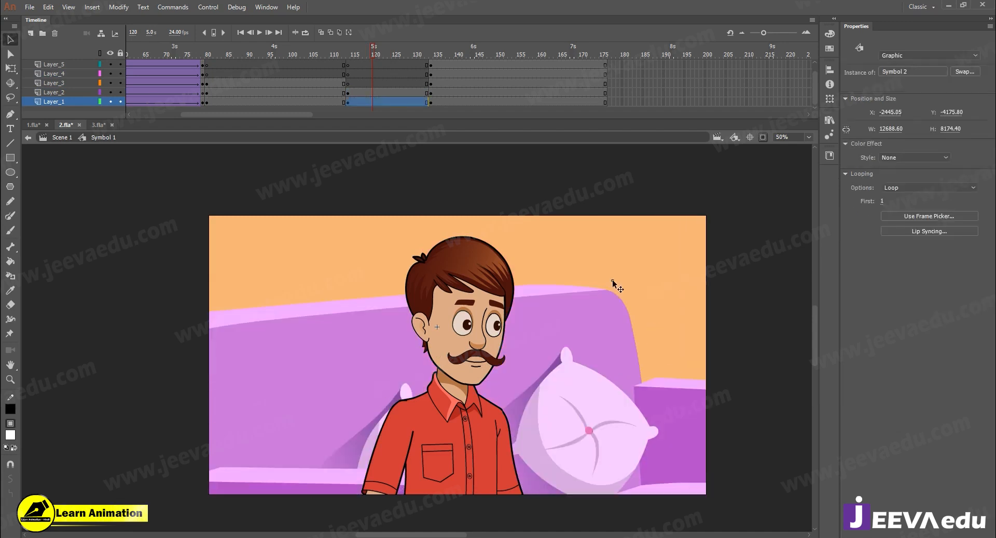
pyautogui.hotkey('ctrl', 'alt', 's')
pyautogui.write('80')
pyautogui.press('Return')
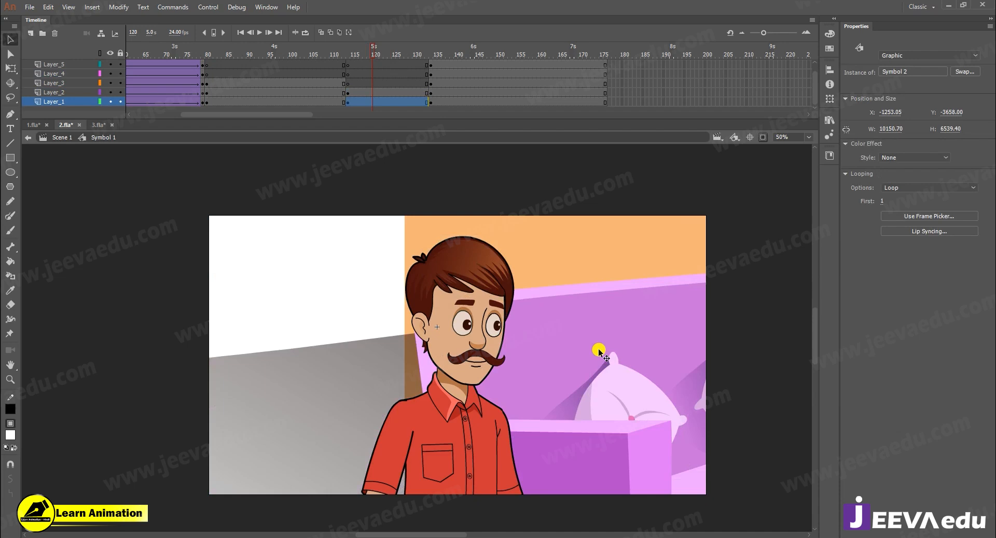
pyautogui.moveTo(248, 407); pyautogui.dragTo(314, 402)
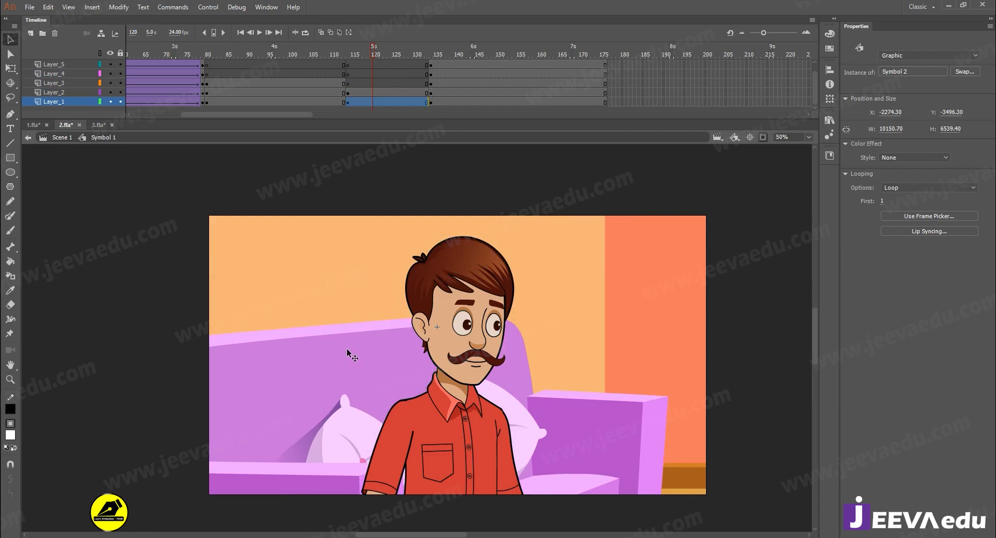
pyautogui.moveTo(569, 510); pyautogui.dragTo(553, 437)
# - Compare with the wide shot, show artwork beyond the stage, scale the room at 150% and move the wall corner behind the man
pyautogui.moveTo(362, 55); pyautogui.dragTo(431, 71)
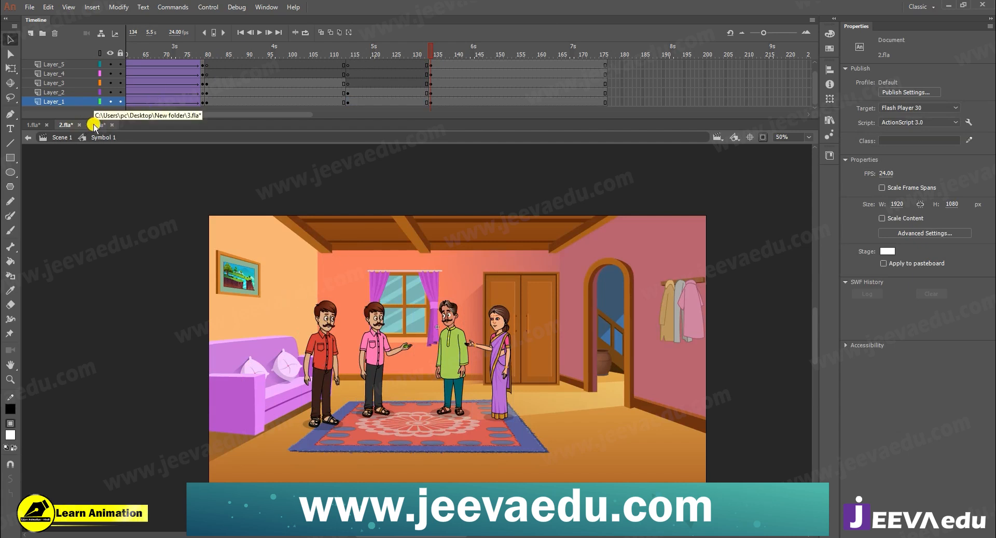
pyautogui.click(386, 54)
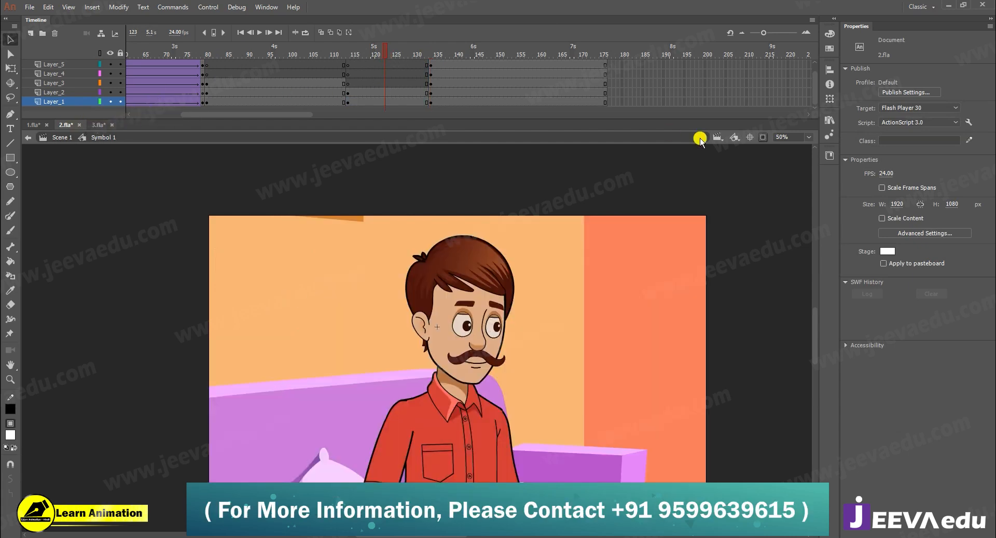
pyautogui.click(763, 138)
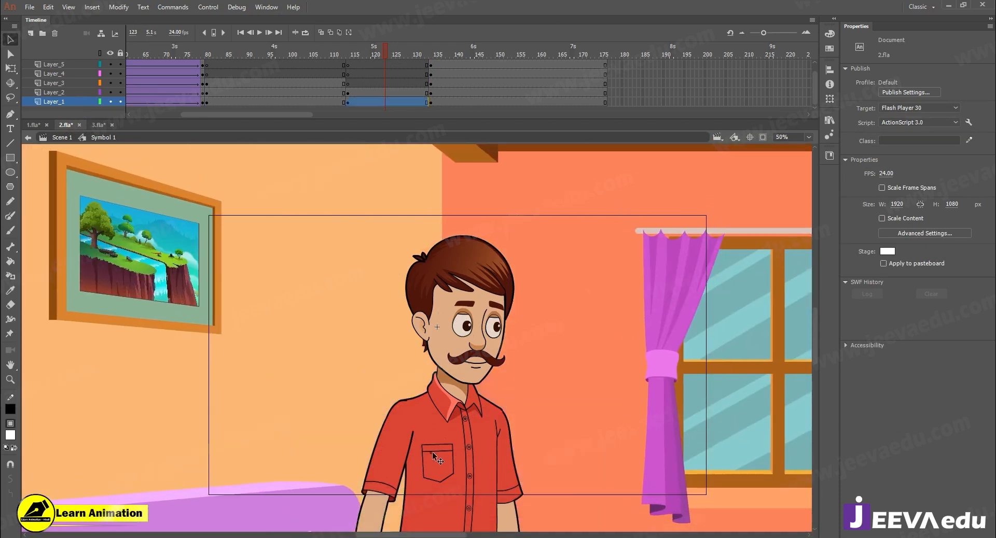
pyautogui.click(429, 462)
pyautogui.hotkey('ctrl', 'alt', 's')
pyautogui.write('150')
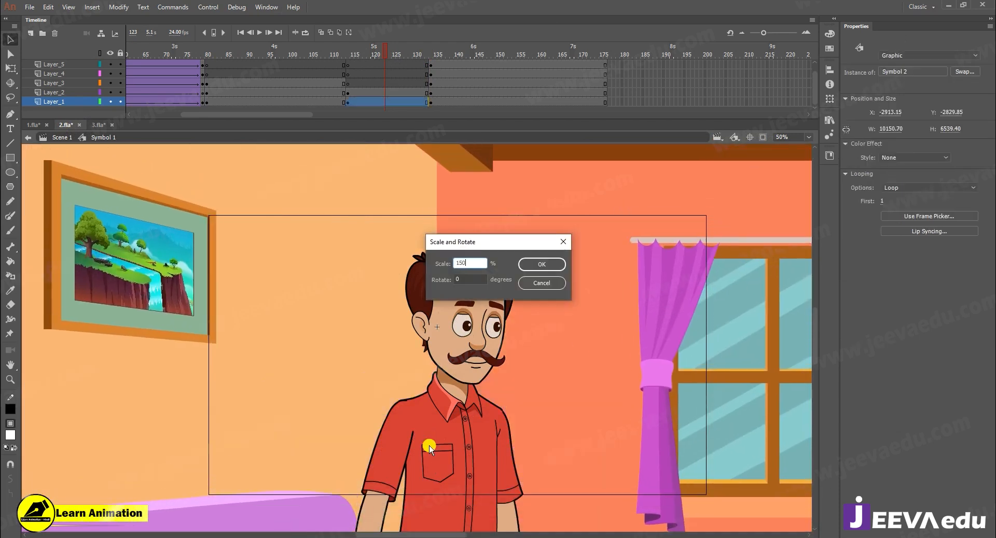
pyautogui.press('Return')
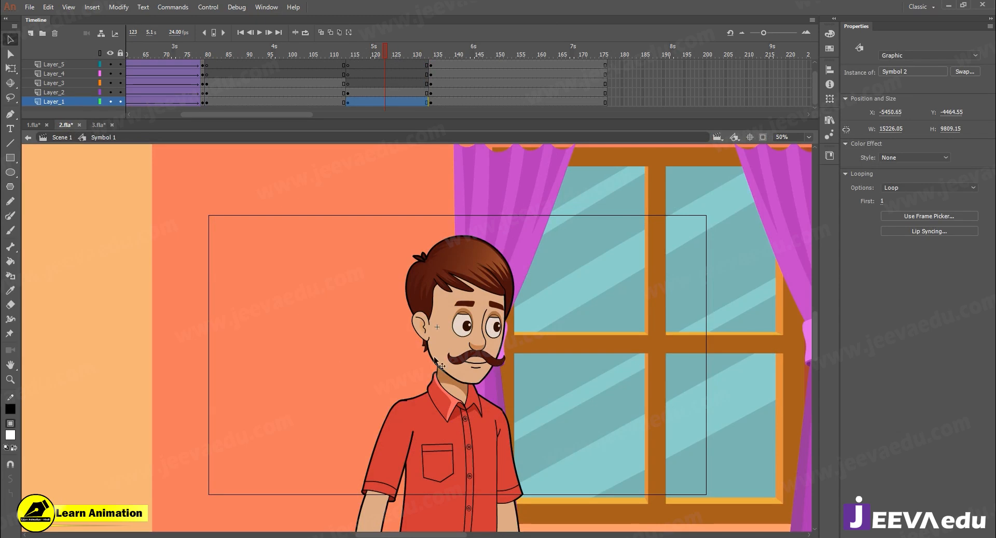
pyautogui.moveTo(343, 357); pyautogui.dragTo(721, 390)
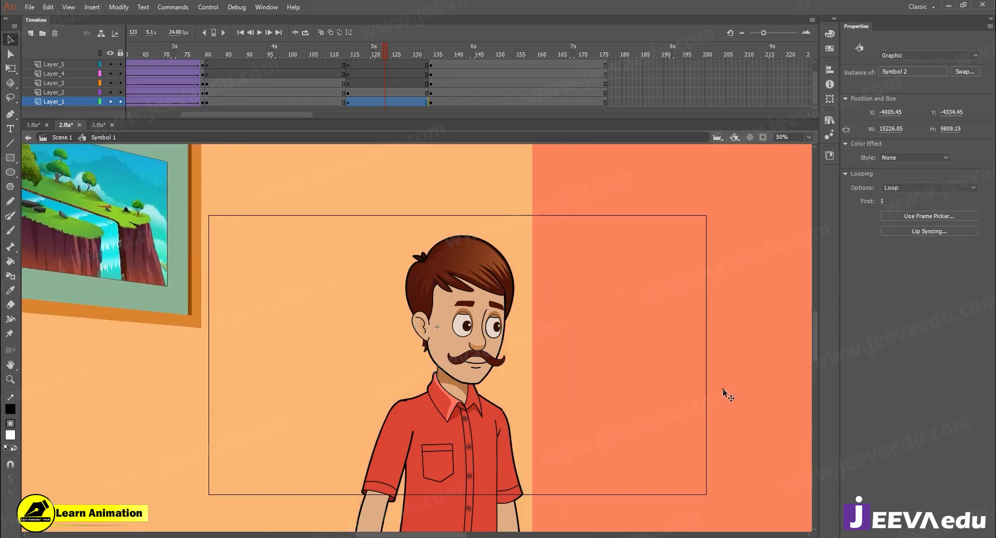
# - Clip the view to the stage again and fine-tune the room's horizontal position behind the man, checking against the wide shot
pyautogui.click(762, 136)
pyautogui.moveTo(573, 365)
pyautogui.mouseDown()
pyautogui.moveTo(538, 349)
pyautogui.moveTo(558, 366)
pyautogui.mouseUp()
pyautogui.moveTo(377, 59); pyautogui.dragTo(431, 82)
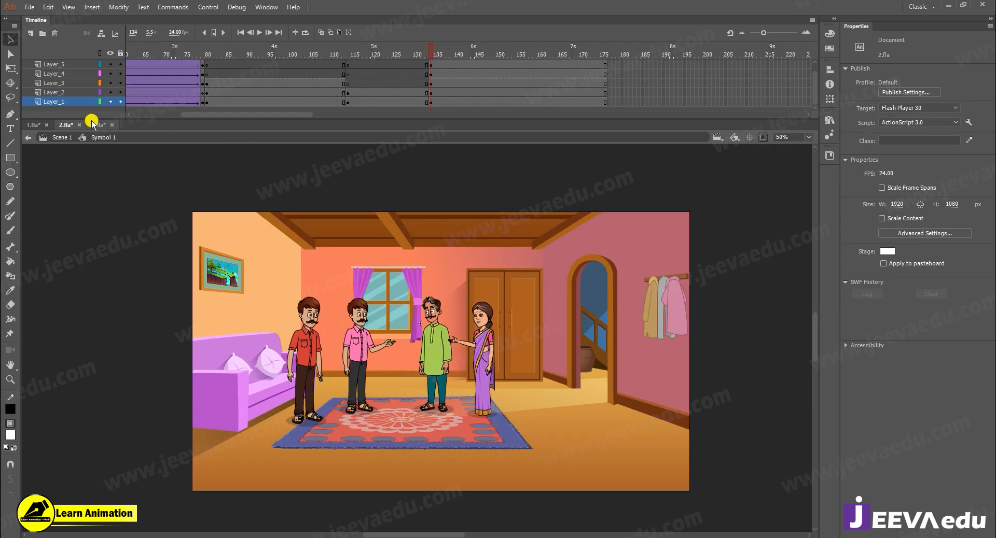
pyautogui.click(405, 50)
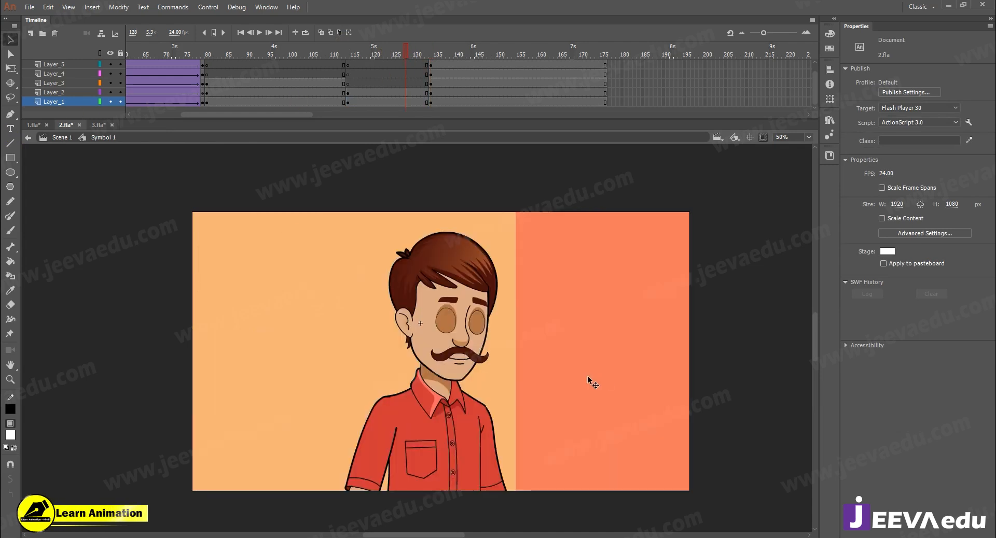
pyautogui.click(621, 369)
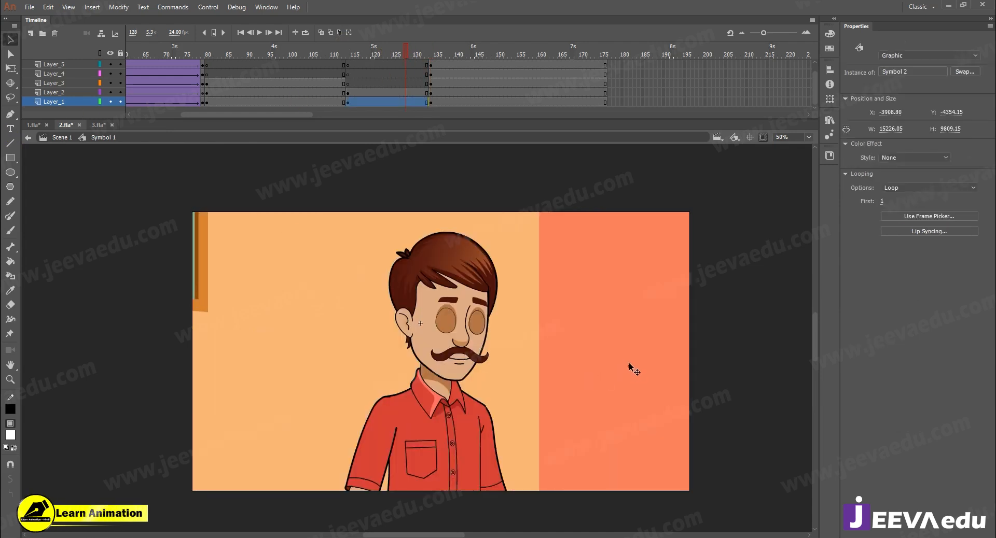
# - Check the red-shirted man's symbol animation, return to Symbol 1 and set his close-up's looping first frame to 3
pyautogui.click(393, 52)
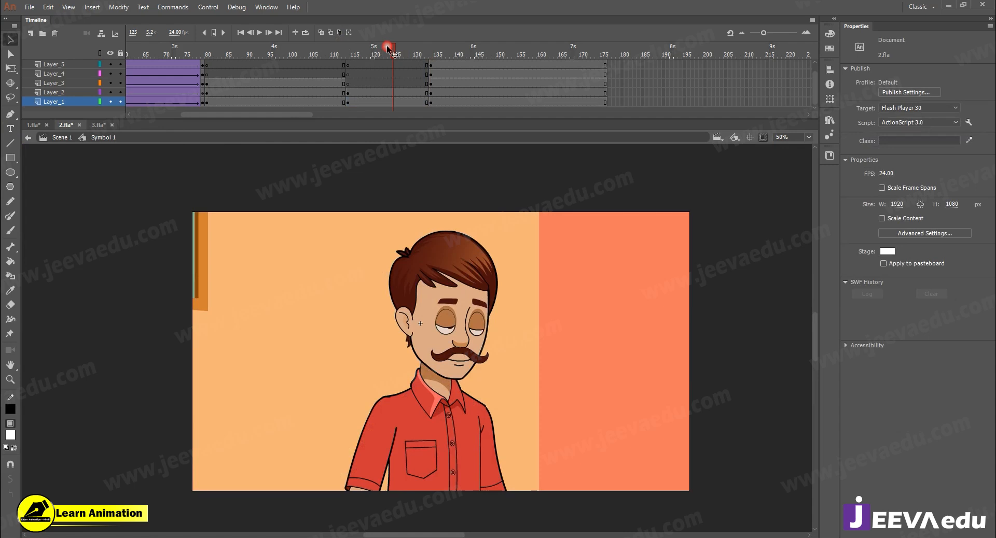
pyautogui.click(427, 363)
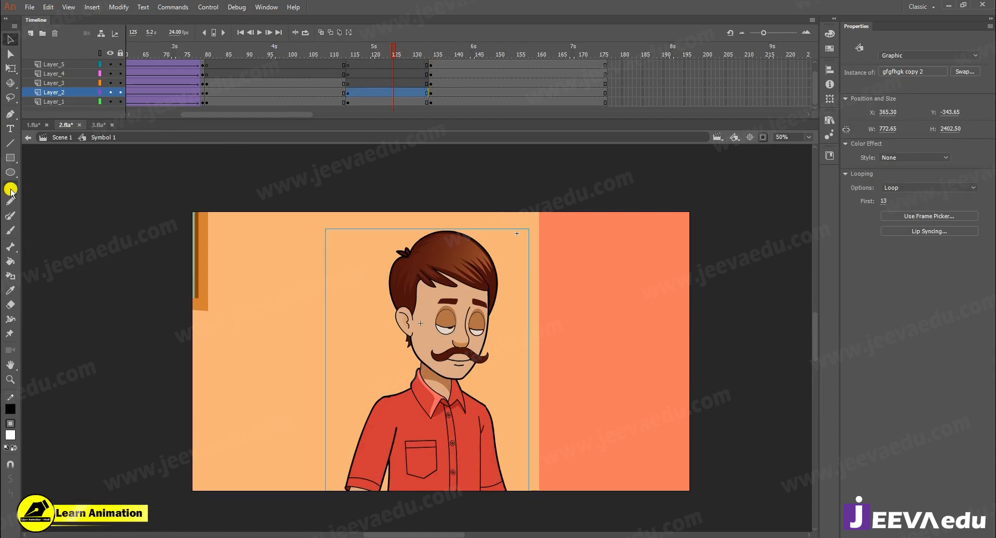
pyautogui.doubleClick(460, 310)
pyautogui.moveTo(228, 51); pyautogui.dragTo(62, 92)
pyautogui.click(84, 129)
pyautogui.click(86, 137)
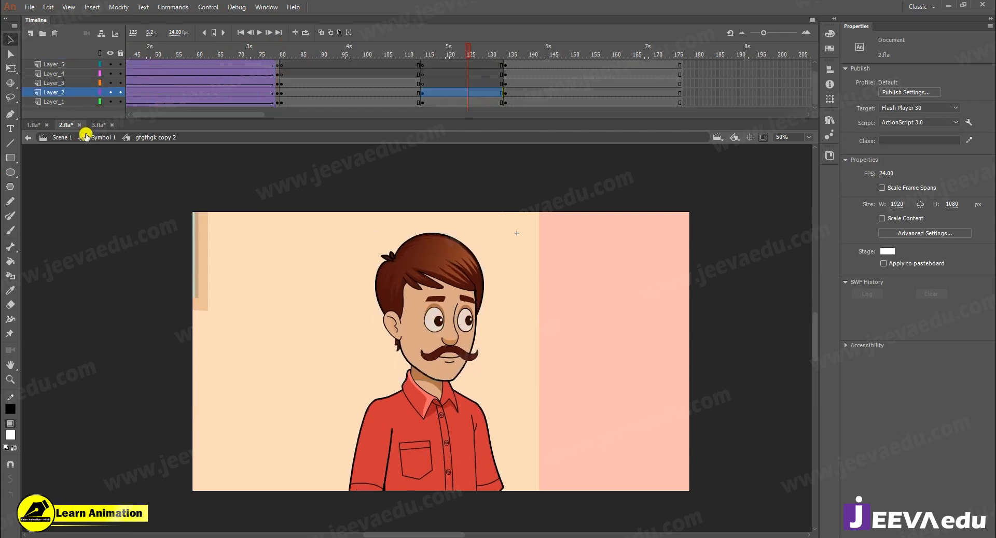
pyautogui.click(883, 202)
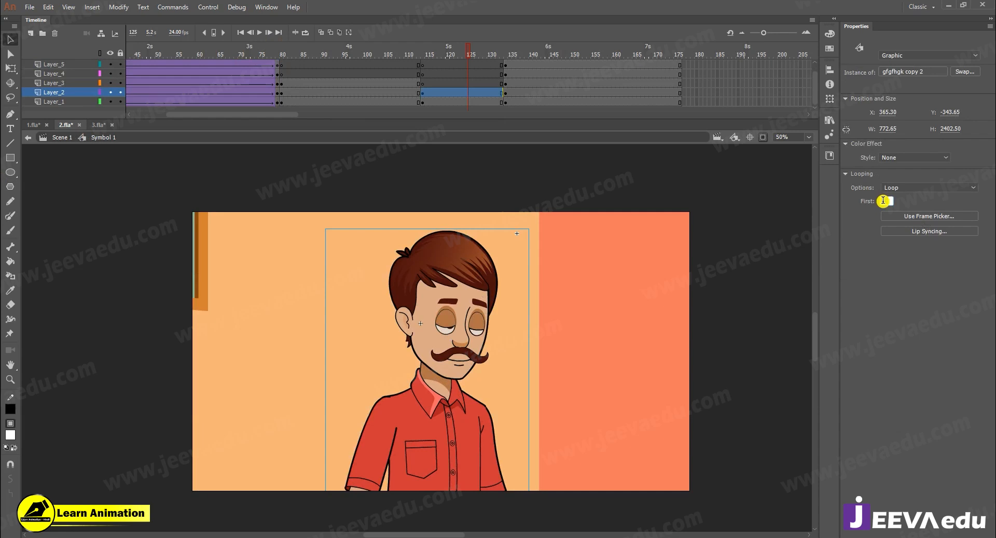
pyautogui.write('3')
pyautogui.press('Return')
# - Play the red-shirted man's close-up through the cut to the wide shot, checking it against the Layer_7 dialogue waveform
pyautogui.moveTo(453, 52); pyautogui.dragTo(423, 79)
pyautogui.press('Return')
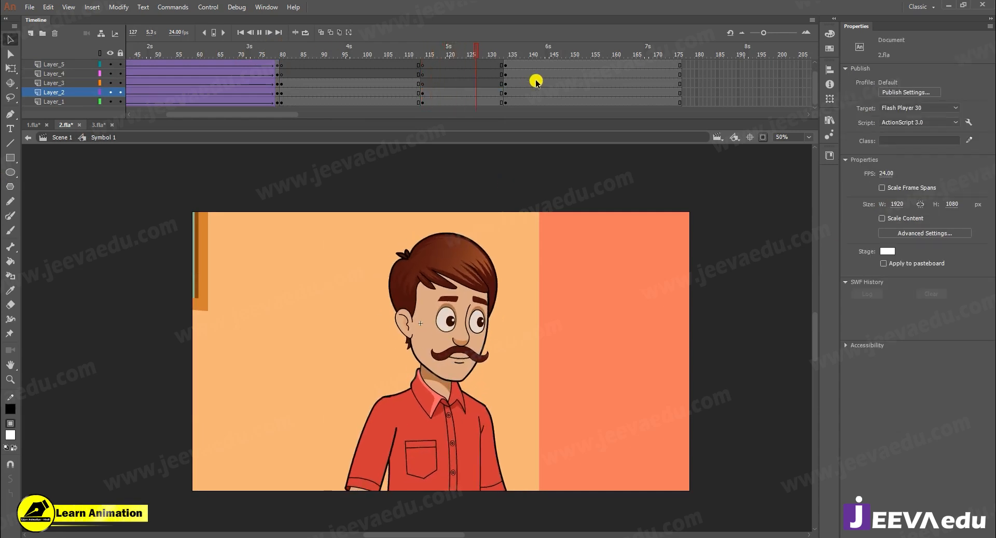
pyautogui.click(459, 75)
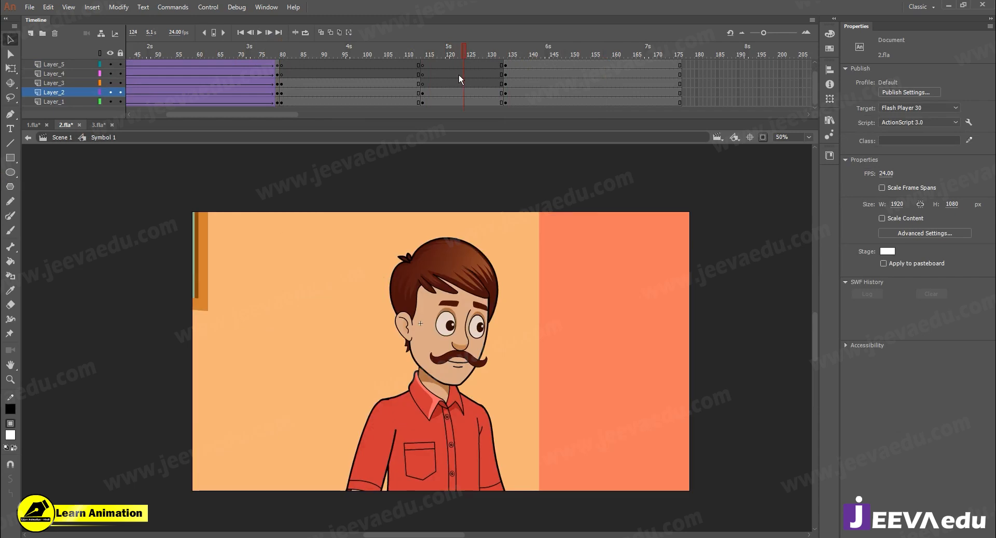
pyautogui.moveTo(458, 74); pyautogui.dragTo(296, 77)
pyautogui.scroll(1, 400, 70)
pyautogui.press('Return')
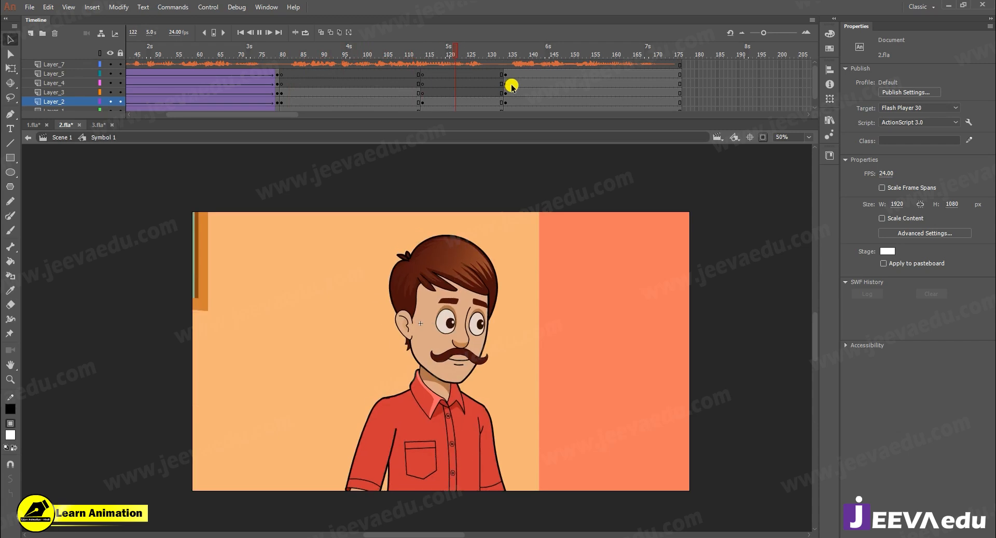
pyautogui.press('Return')
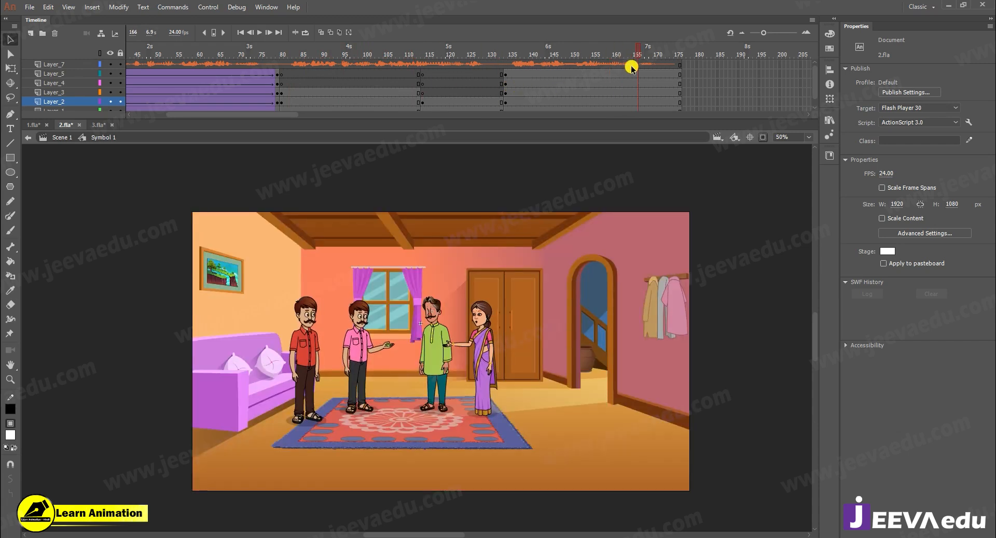
# - At frame 134, set the looping first frame of both the red-shirted man and the pink-shirted man to 1
pyautogui.click(508, 97)
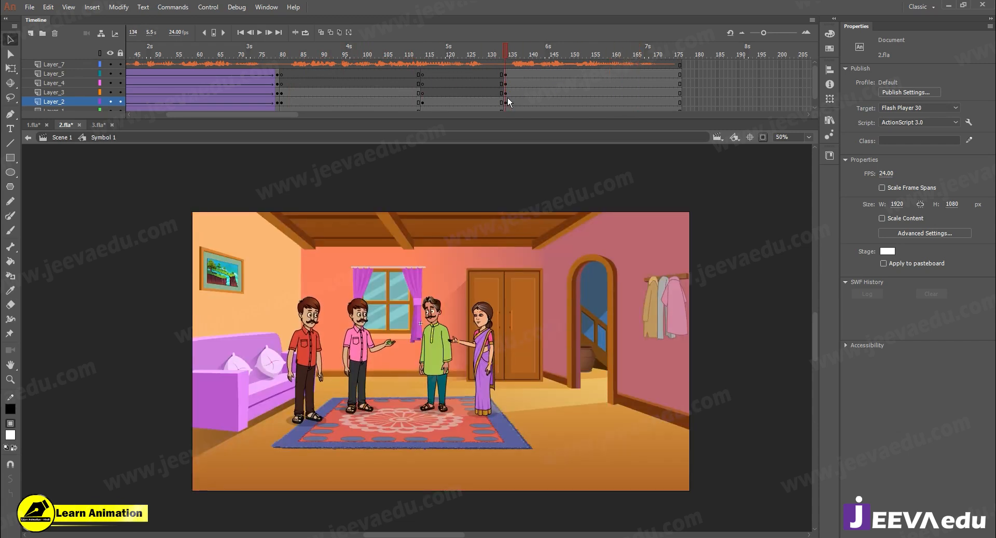
pyautogui.click(305, 355)
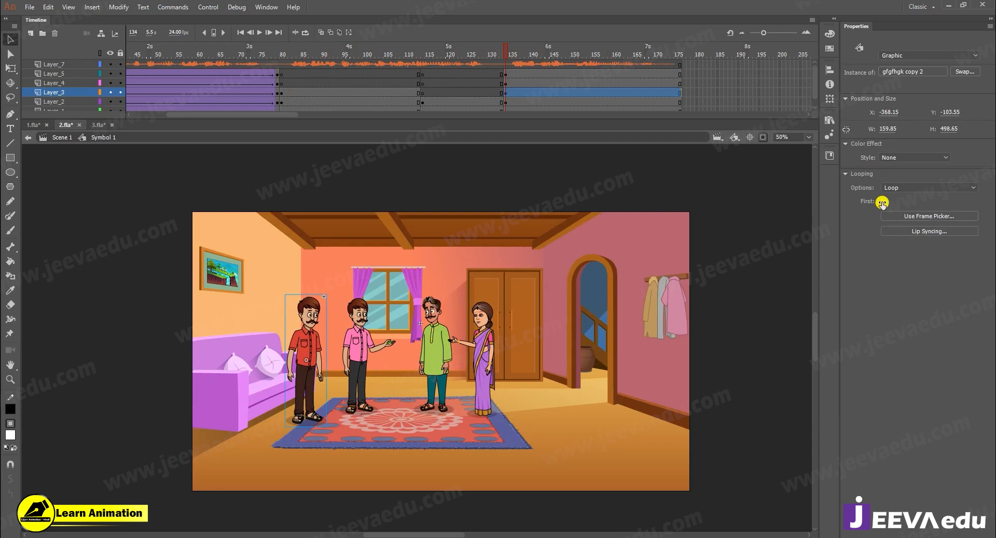
pyautogui.hotkey('ctrl', 'z')
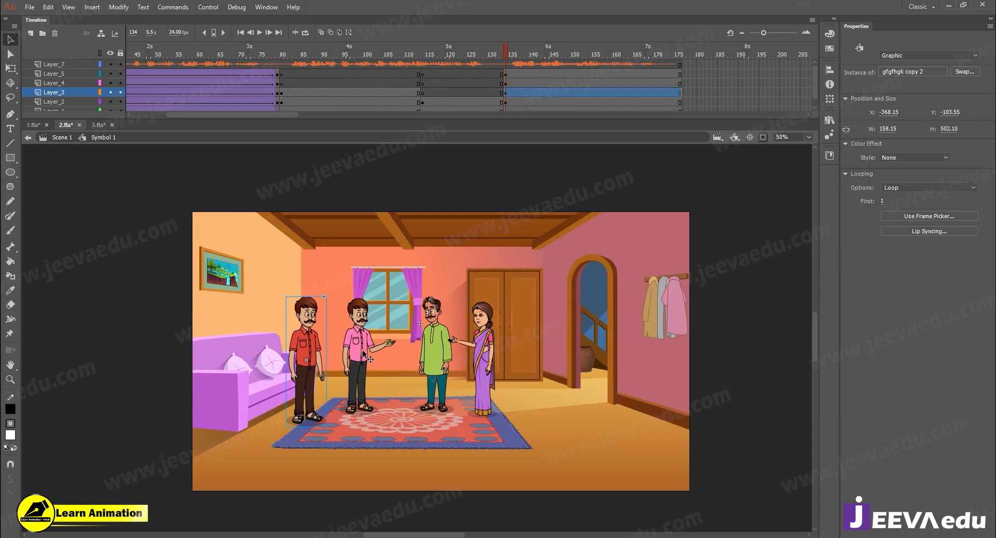
pyautogui.click(365, 355)
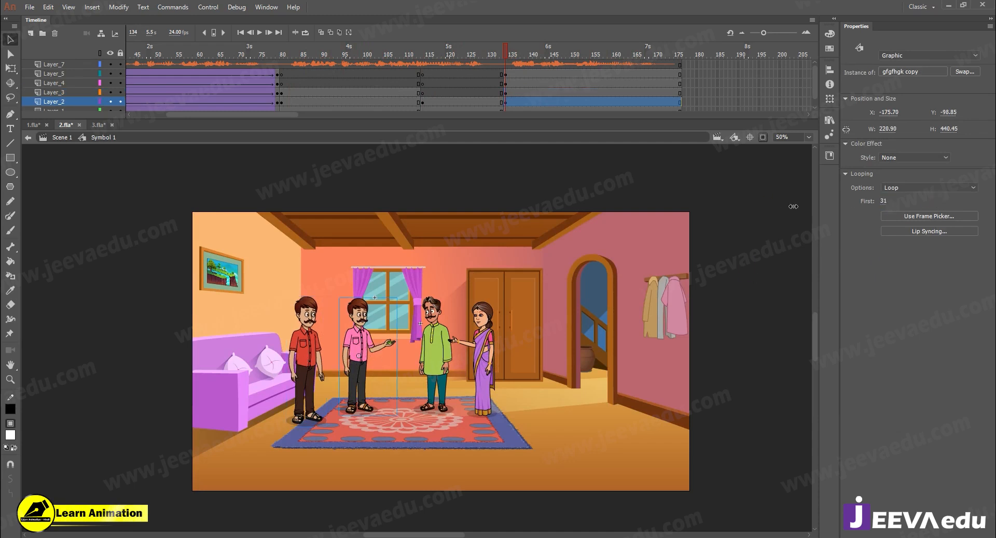
pyautogui.hotkey('ctrl', 'z')
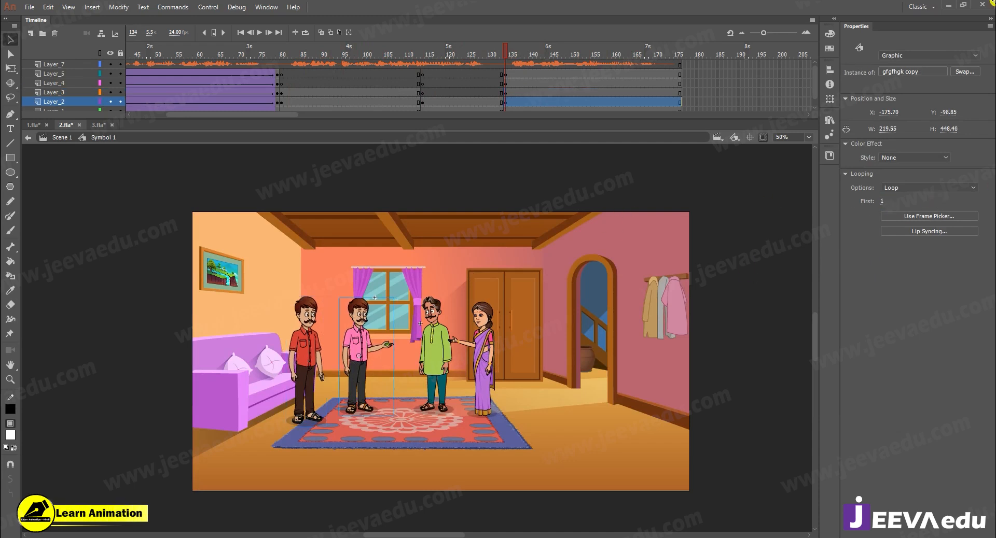
# - Check the green-kurta man's symbol timeline, return to Symbol 1 and set his looping first frame to 1 at frame 134
pyautogui.click(446, 349)
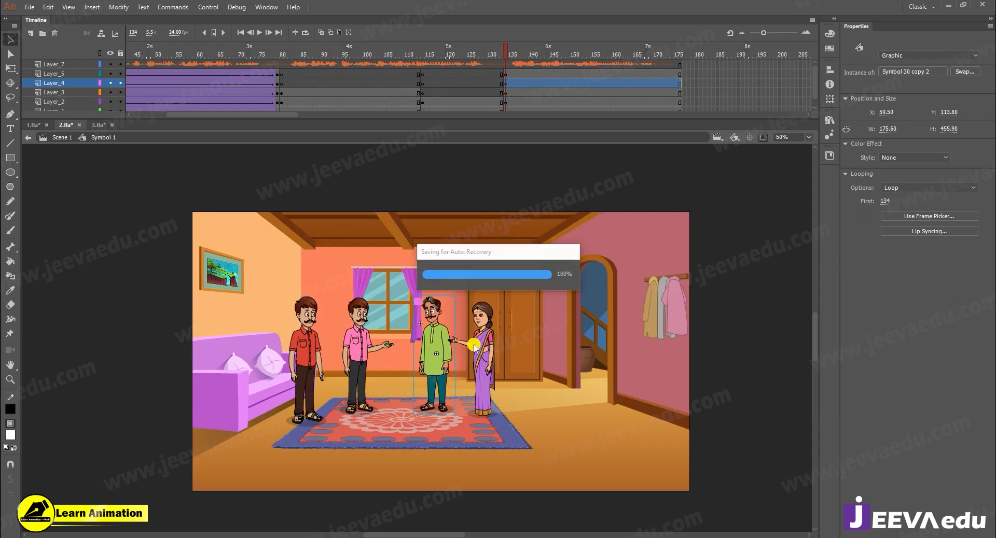
pyautogui.doubleClick(426, 356)
pyautogui.moveTo(287, 113); pyautogui.dragTo(226, 115)
pyautogui.click(509, 66)
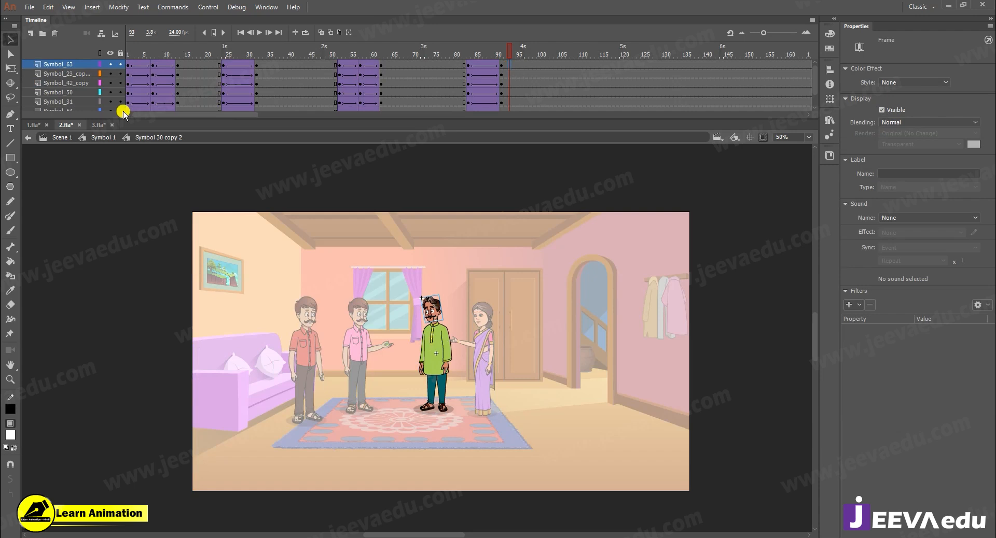
pyautogui.click(97, 138)
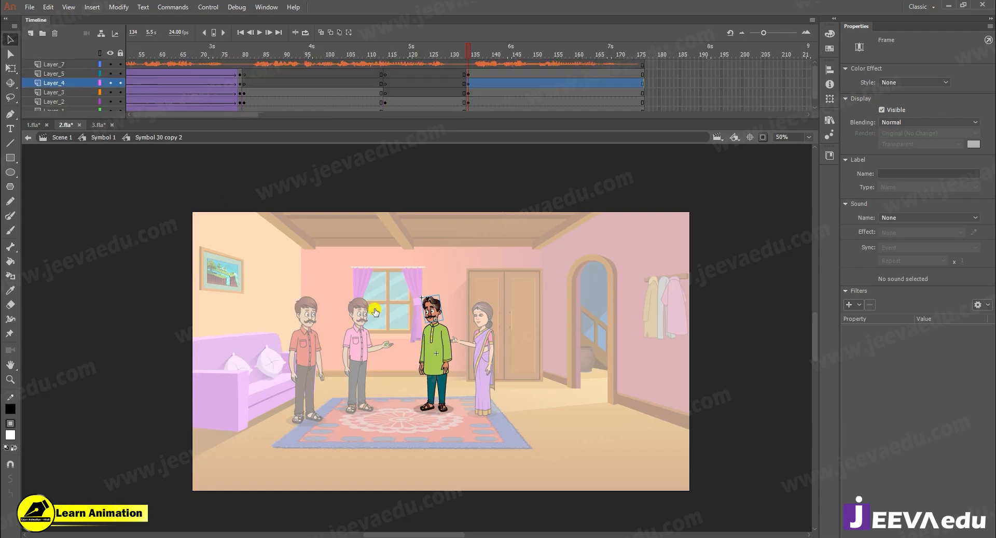
pyautogui.doubleClick(470, 358)
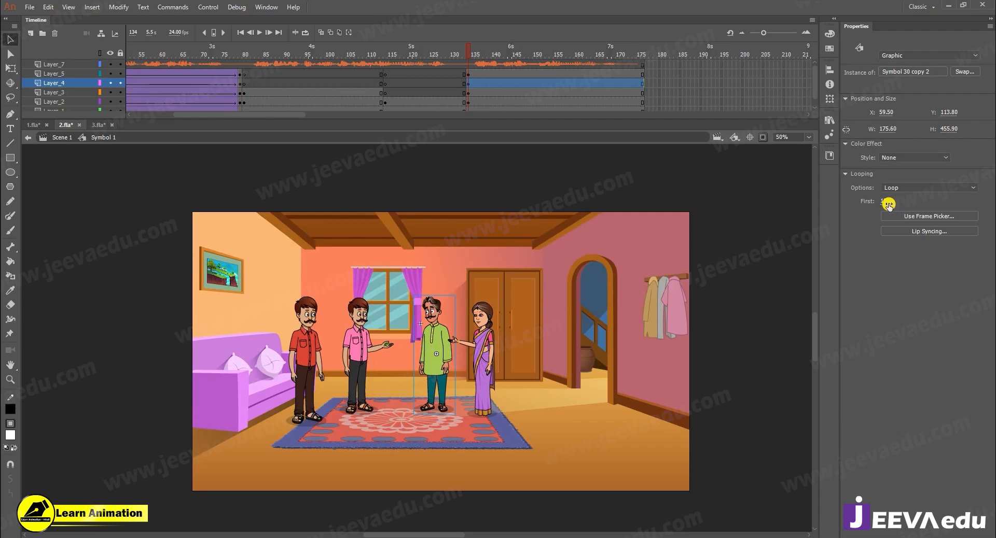
pyautogui.write('1')
pyautogui.press('Return')
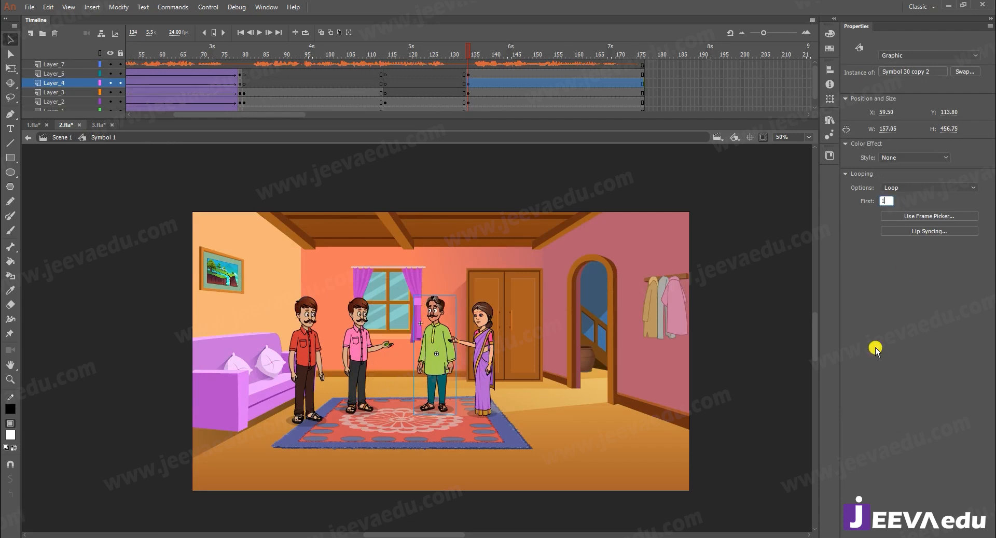
# - Select the woman at frame 134 and play the four-character shot to review the characters' animation
pyautogui.click(488, 341)
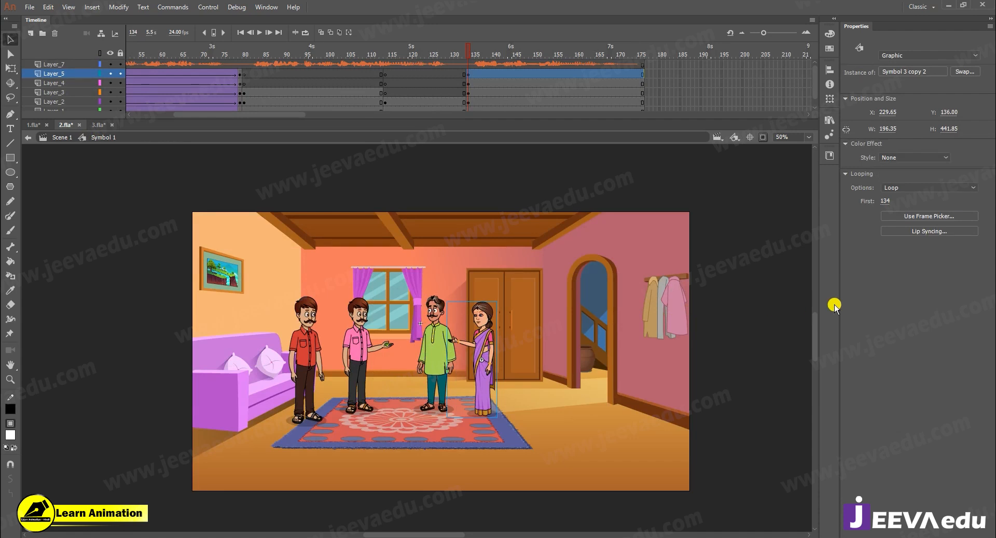
pyautogui.press('Return')
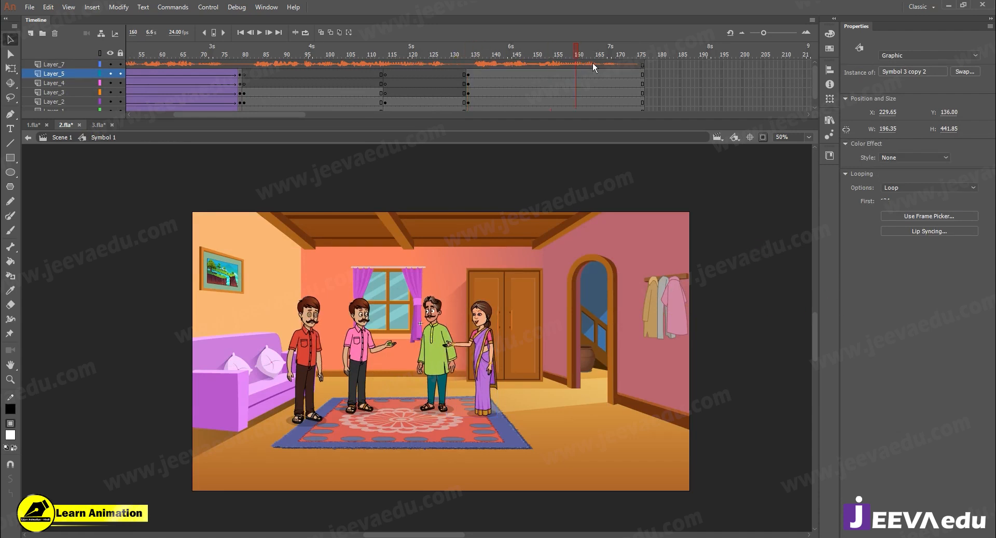
# - Insert keyframes at frame 176 on Layer_1 to Layer_5 and create classic tweens across the final wide shot
pyautogui.click(643, 76)
pyautogui.moveTo(643, 107); pyautogui.dragTo(643, 116)
pyautogui.press('F8')
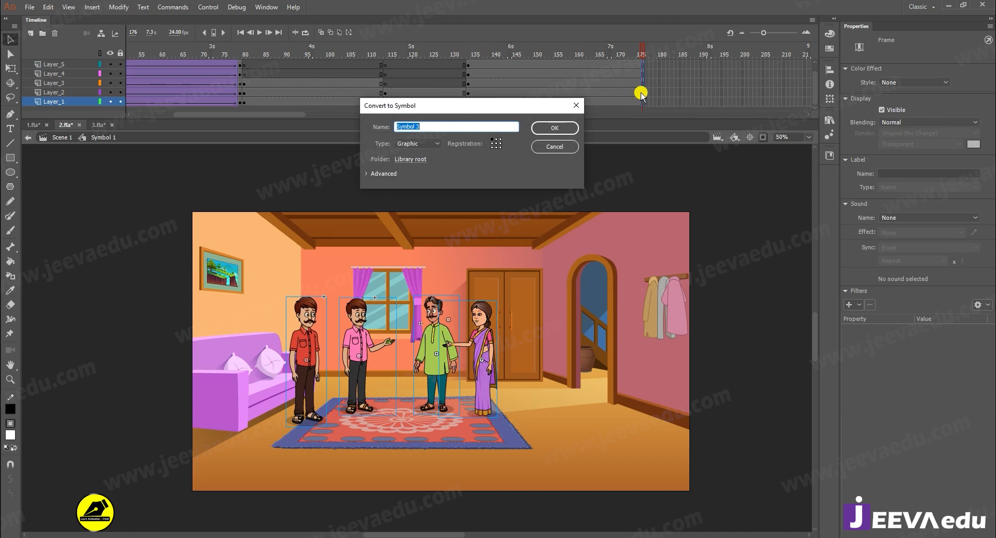
pyautogui.click(560, 146)
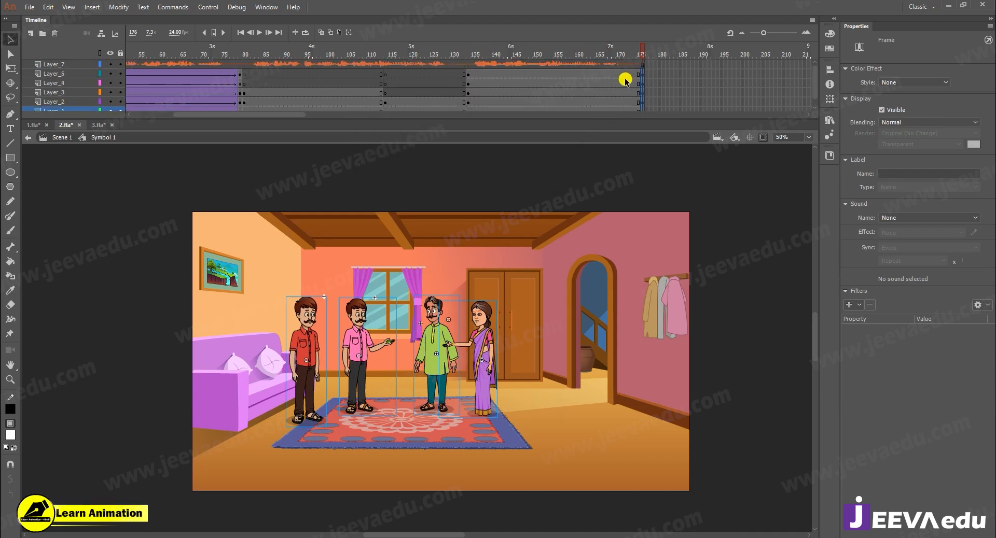
pyautogui.moveTo(622, 75); pyautogui.dragTo(606, 111)
pyautogui.rightClick(605, 85)
pyautogui.click(638, 114)
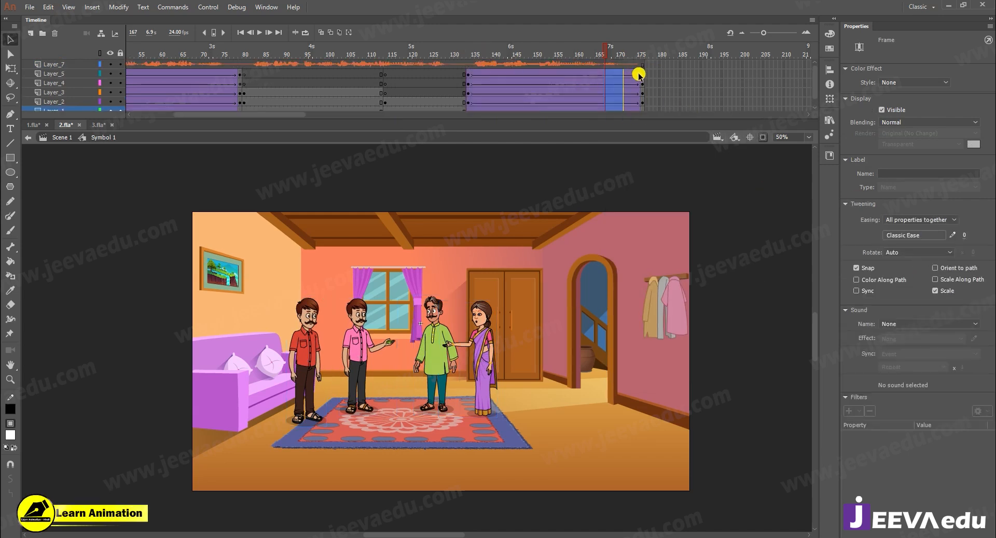
# - Scale all characters and the room background to 105% at frame 176 for a slow push-in
pyautogui.click(643, 110)
pyautogui.hotkey('ctrl', 'a')
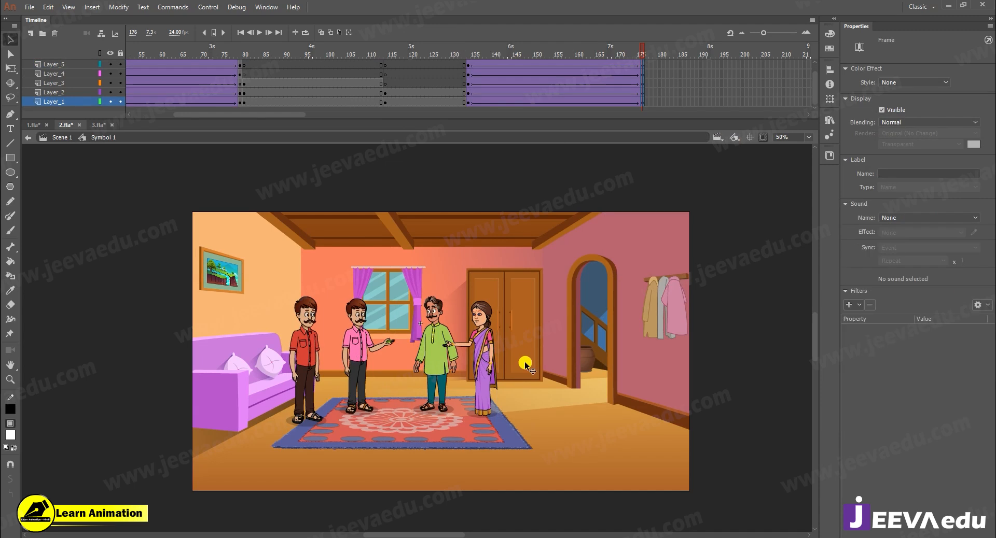
pyautogui.hotkey('ctrl', 'alt', 's')
pyautogui.write('105')
pyautogui.press('Return')
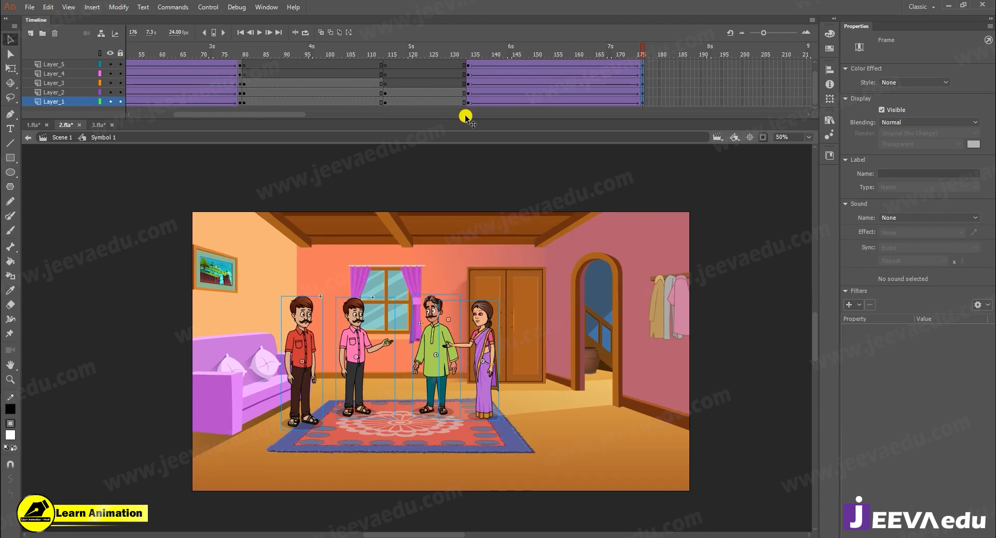
pyautogui.moveTo(465, 117); pyautogui.dragTo(519, 83)
# - Replace Scene 1's Layer_7 with a copy of the Layer_7 dialogue layer from Symbol 1
pyautogui.rightClick(60, 65)
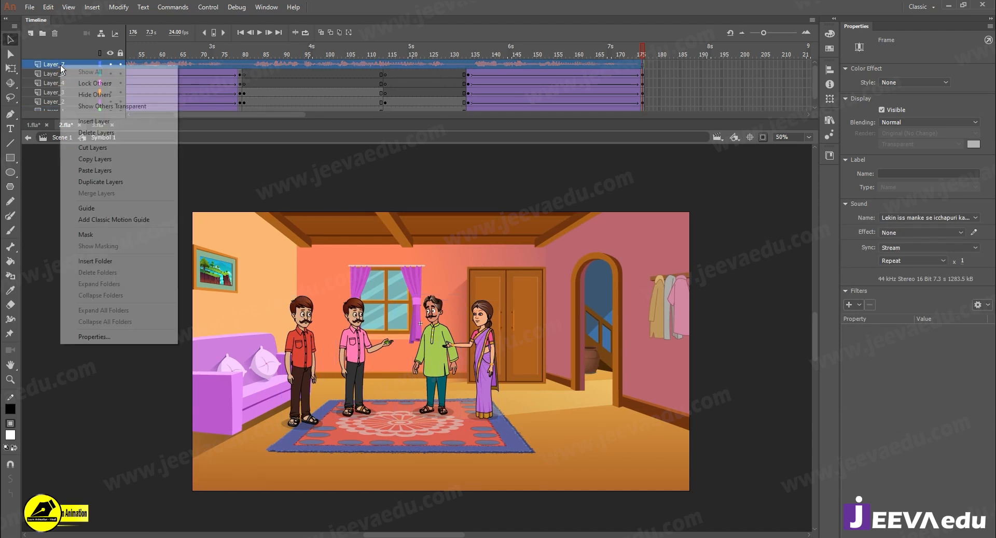
pyautogui.click(94, 161)
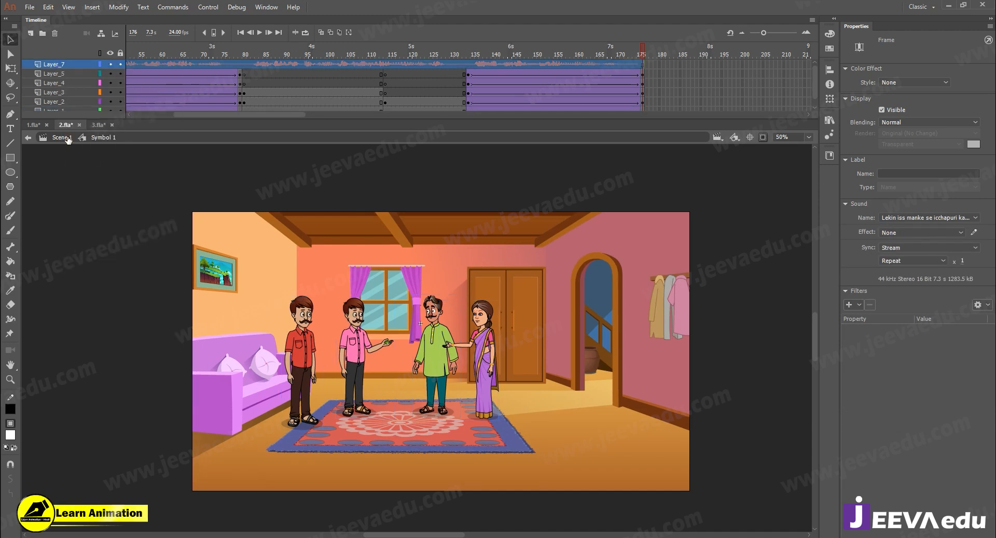
pyautogui.click(67, 138)
pyautogui.click(81, 66)
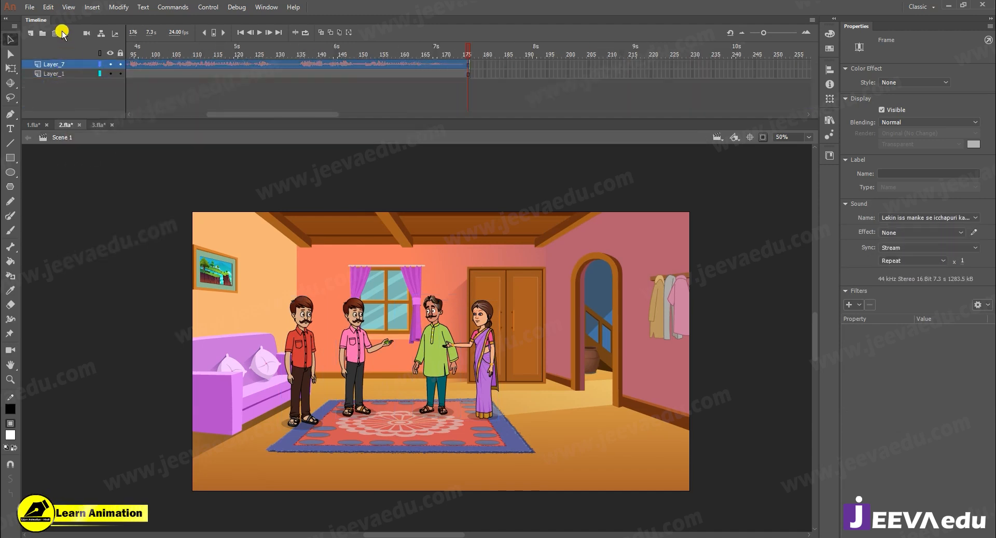
pyautogui.click(57, 32)
pyautogui.rightClick(92, 65)
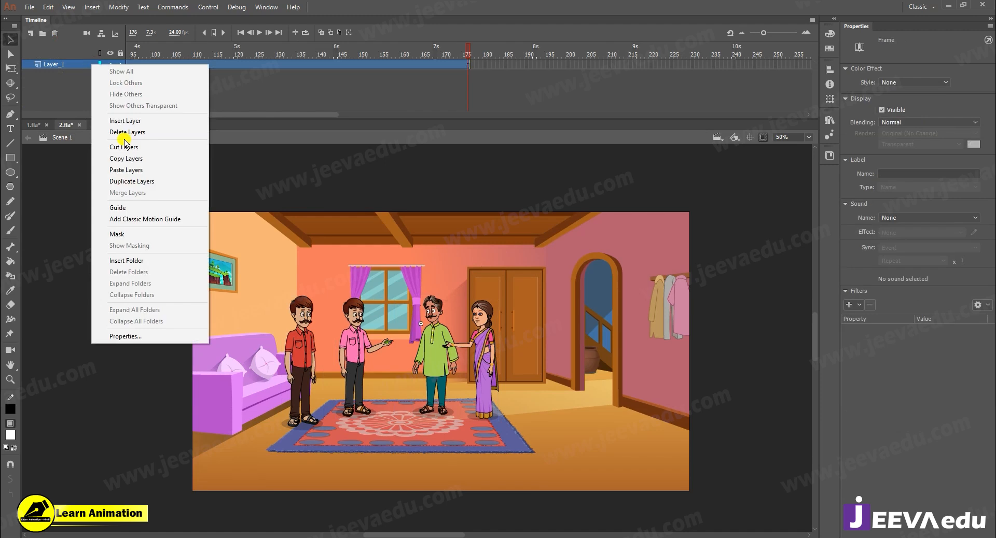
pyautogui.click(125, 170)
pyautogui.click(469, 50)
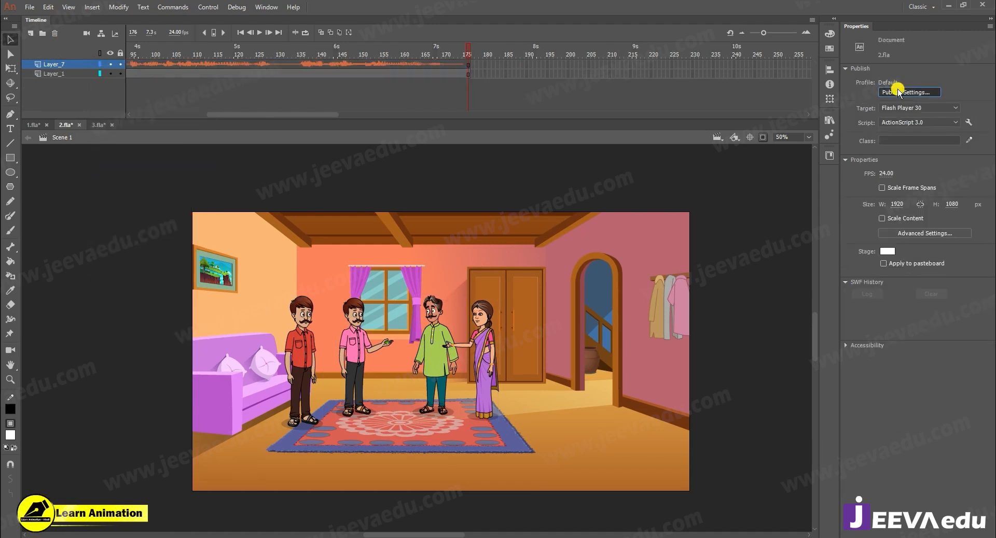
# - In 2.fla's publish settings, set the audio stream to MP3 at 128 kbps with Best quality
pyautogui.click(907, 92)
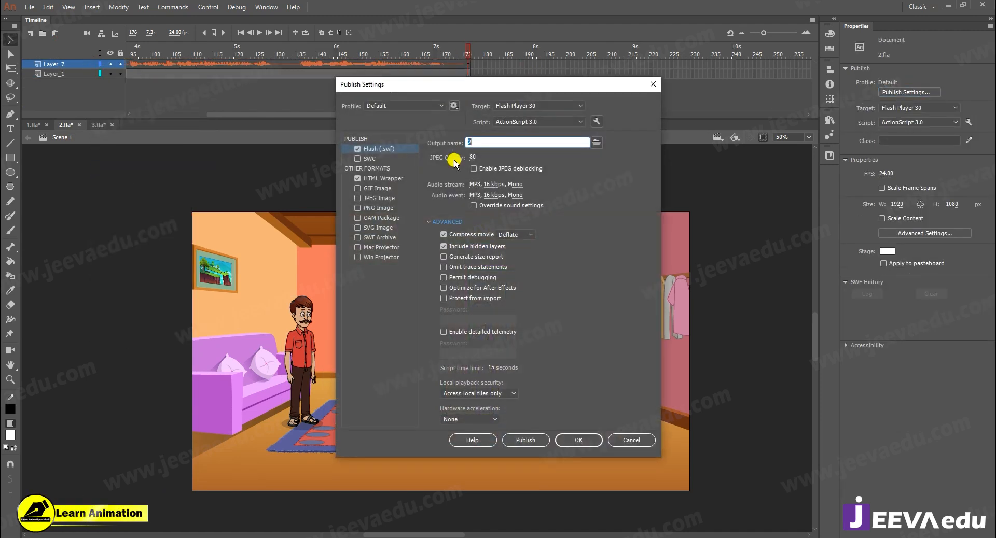
pyautogui.click(498, 185)
pyautogui.click(473, 279)
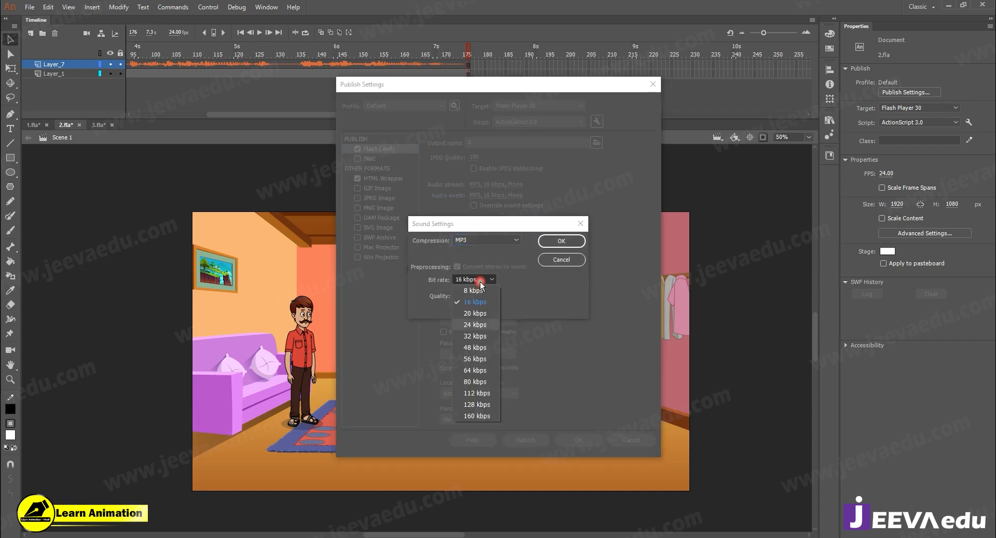
pyautogui.click(481, 404)
pyautogui.click(474, 296)
pyautogui.click(475, 326)
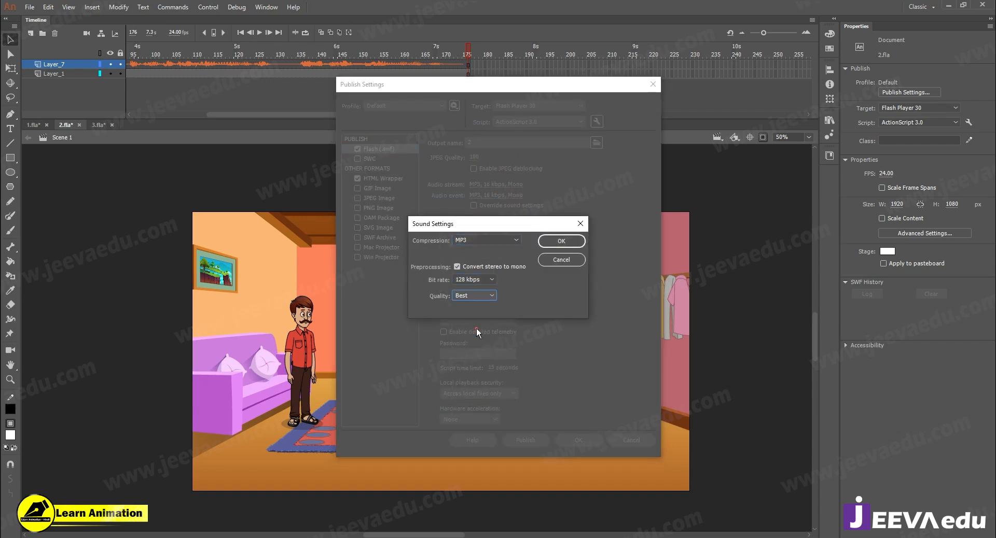
pyautogui.click(557, 243)
# - Set the audio event to MP3 at 128 kbps with Best quality, apply the publish settings and play the scene
pyautogui.click(473, 196)
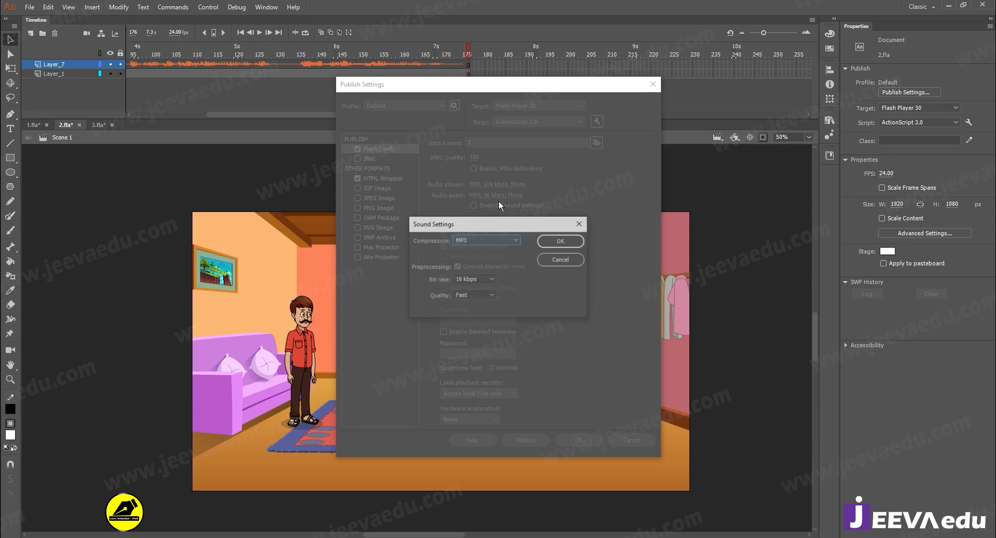
pyautogui.click(465, 280)
pyautogui.click(475, 404)
pyautogui.click(474, 296)
pyautogui.click(477, 332)
pyautogui.click(560, 241)
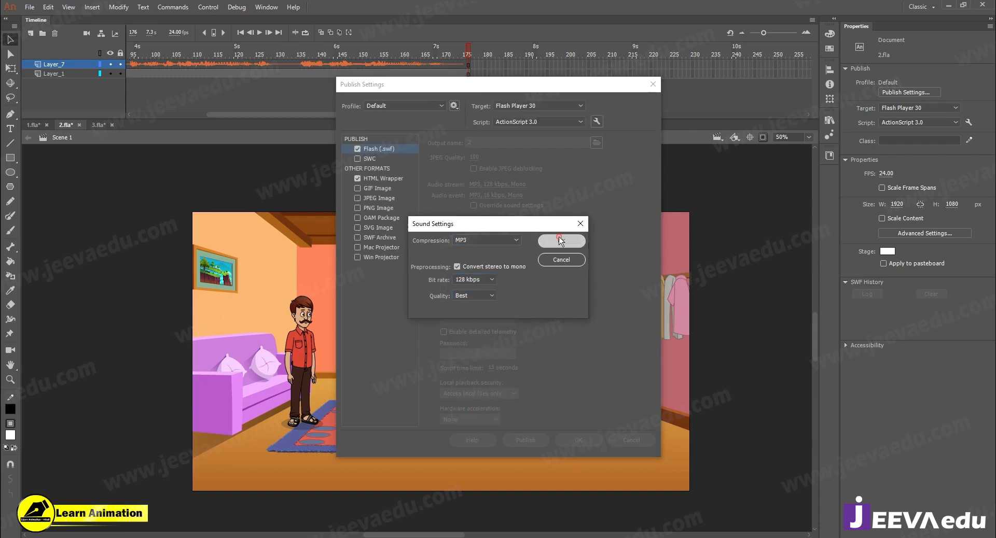
pyautogui.click(600, 443)
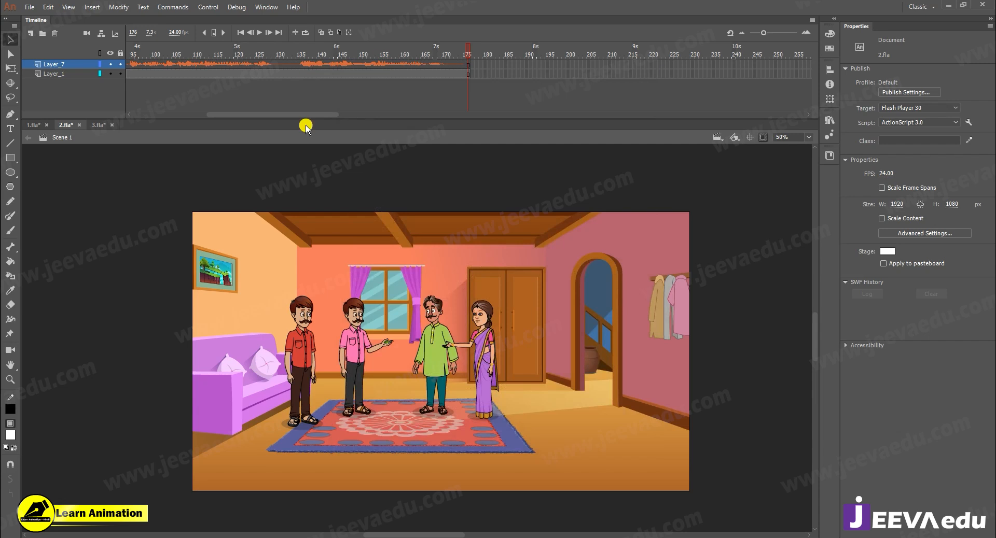
pyautogui.press('Return')
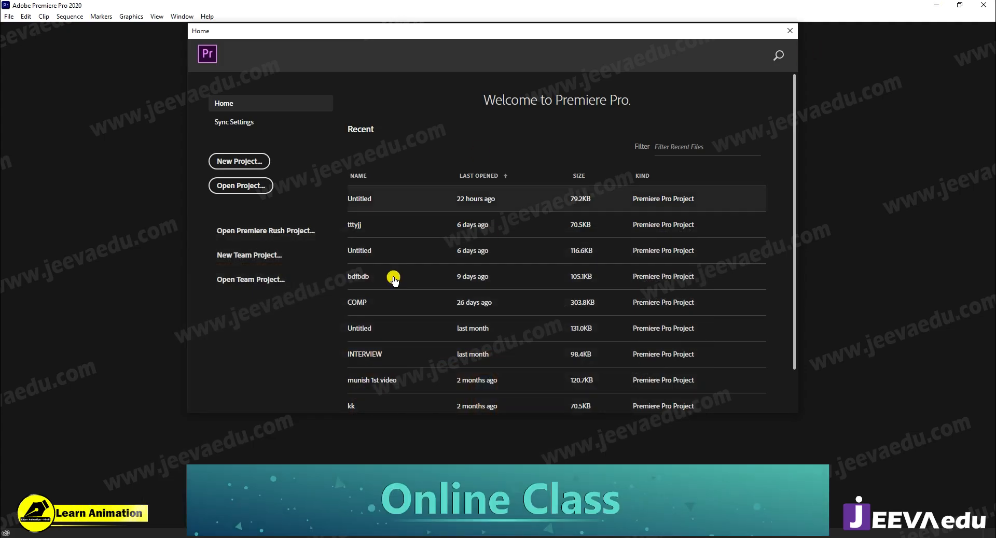
# - Switch to Premiere Pro and create a new project named Untitled on drive D:
pyautogui.click(237, 162)
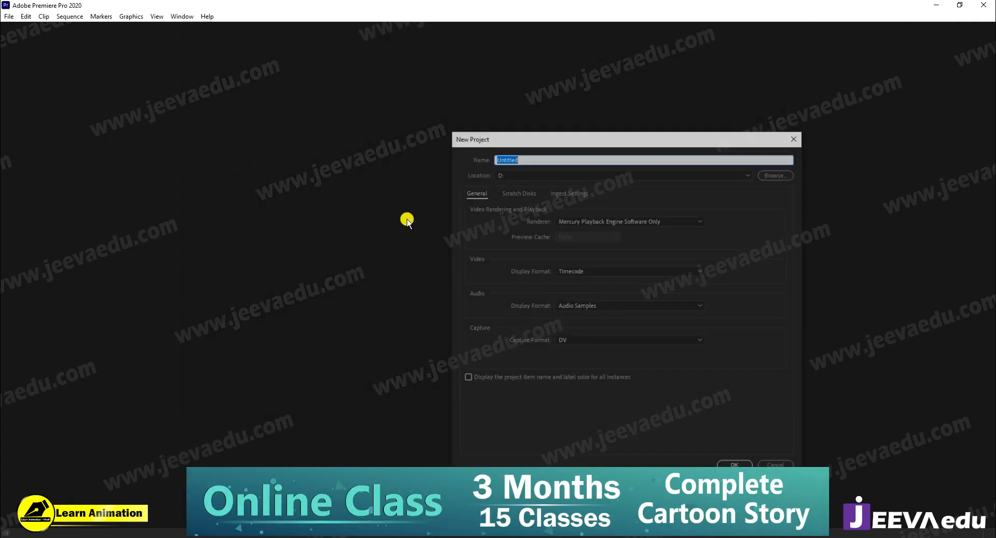
pyautogui.moveTo(566, 139); pyautogui.dragTo(447, 128)
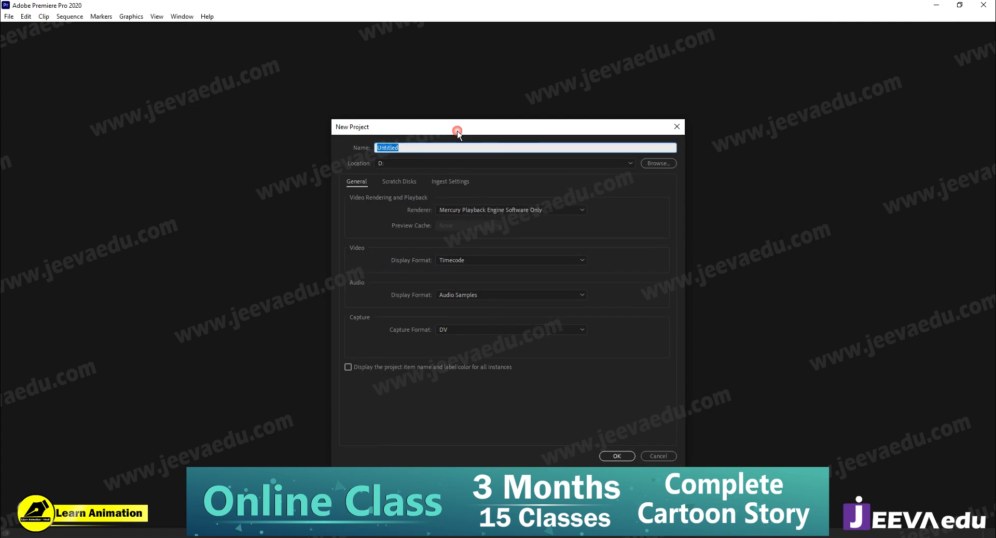
pyautogui.click(620, 456)
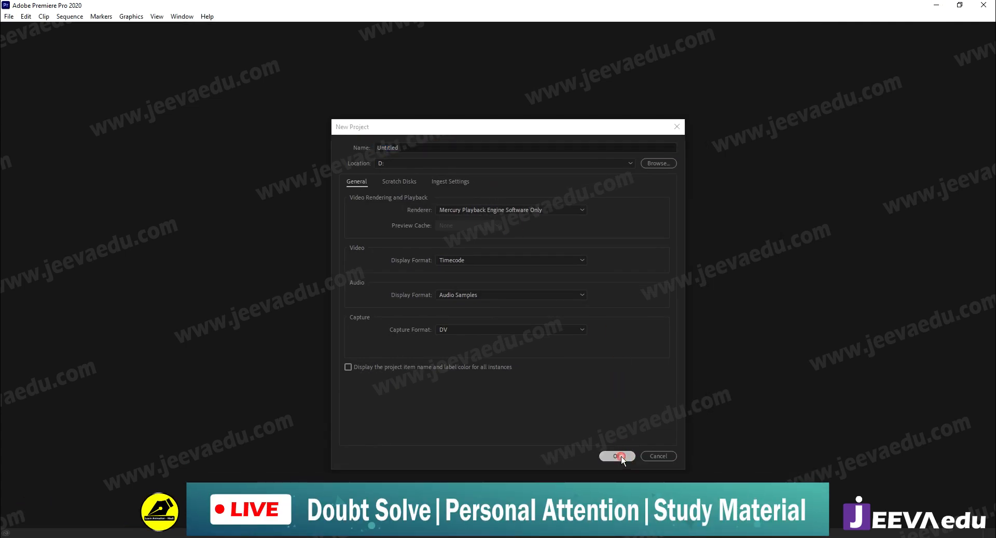
pyautogui.click(541, 310)
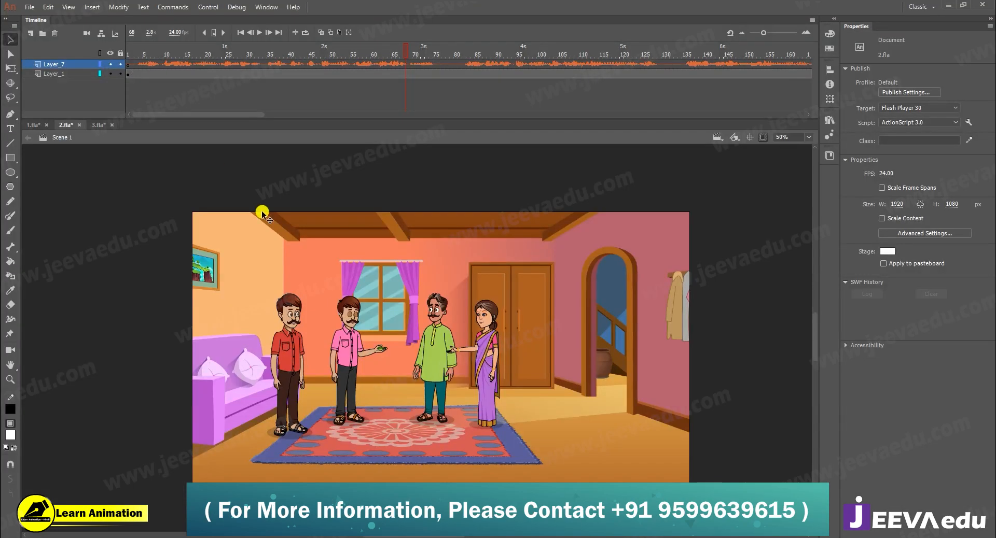
# - Return to Animate and export 2.fla as a 1920 × 1080 video to the desktop as 2.mov
pyautogui.click(29, 6)
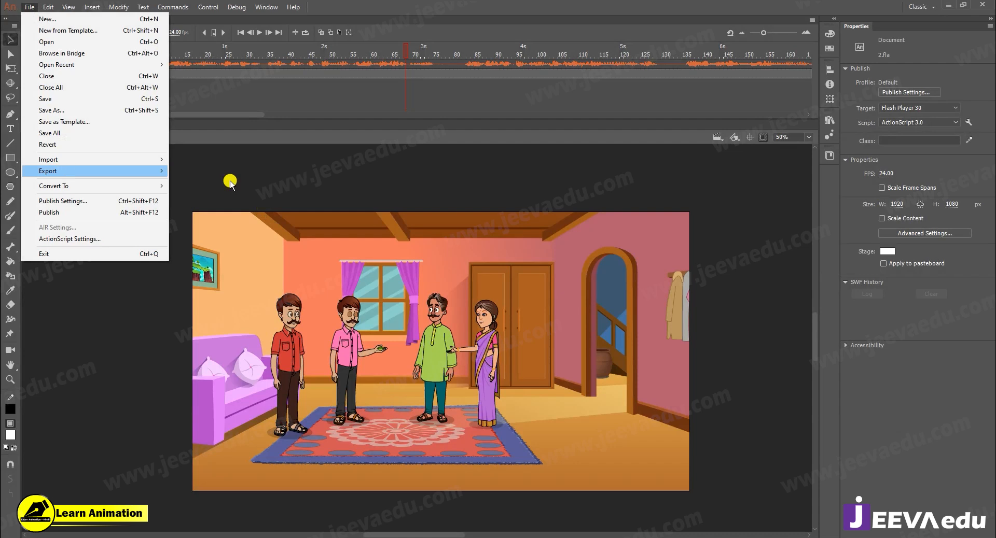
pyautogui.moveTo(107, 170)
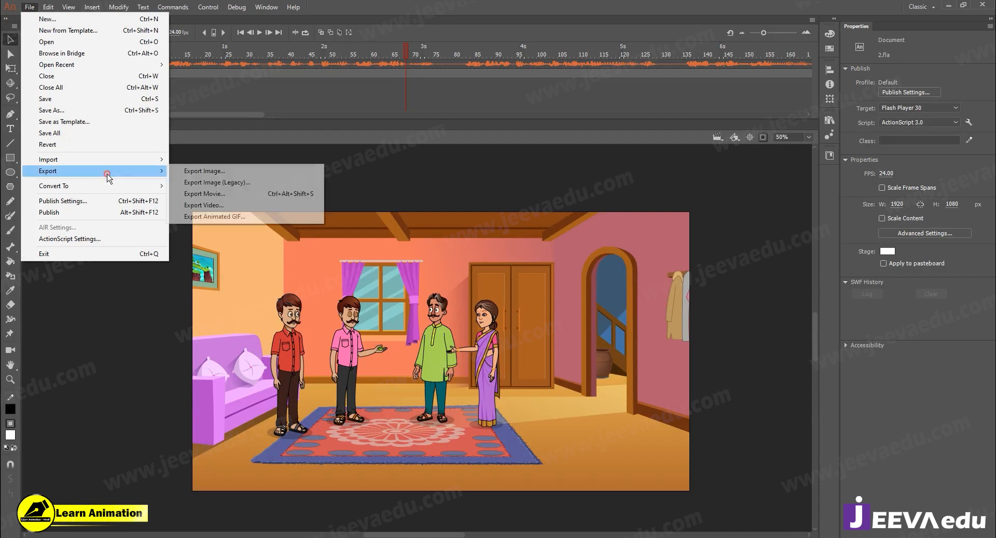
pyautogui.click(249, 210)
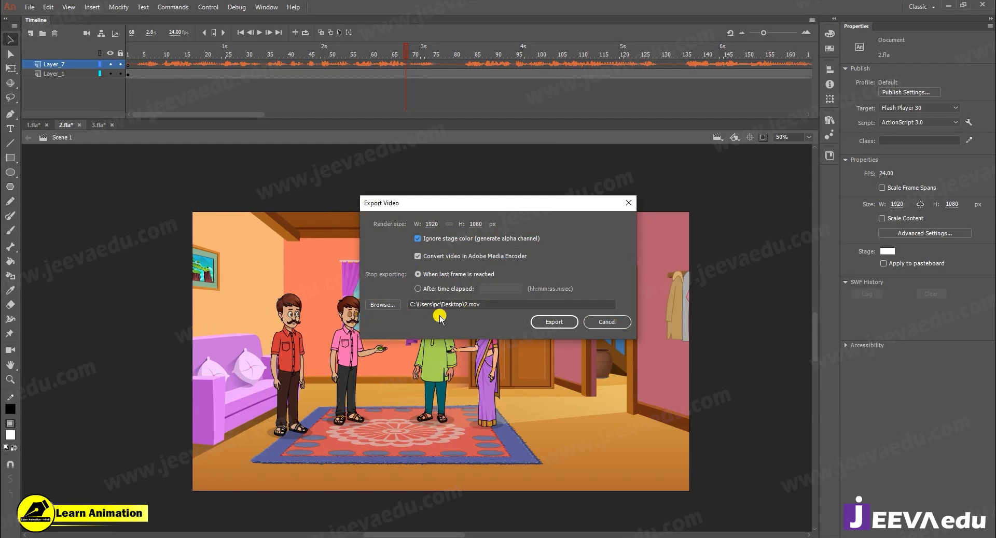
pyautogui.click(394, 310)
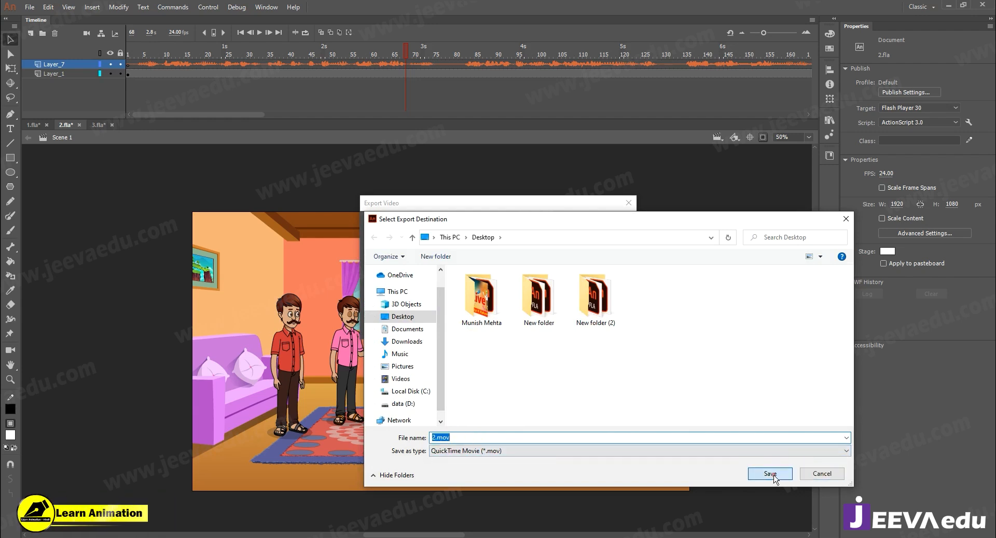
pyautogui.click(813, 474)
pyautogui.click(560, 325)
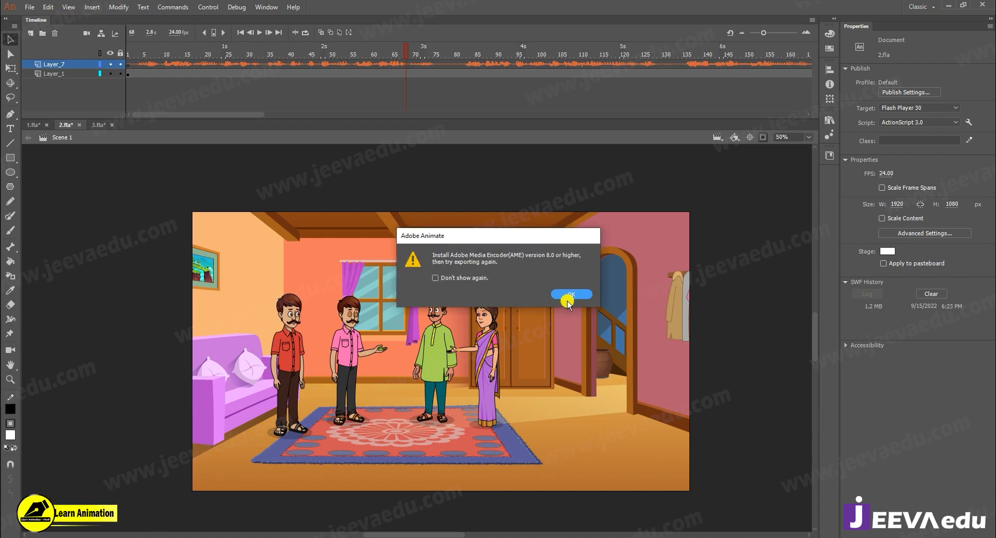
pyautogui.click(568, 299)
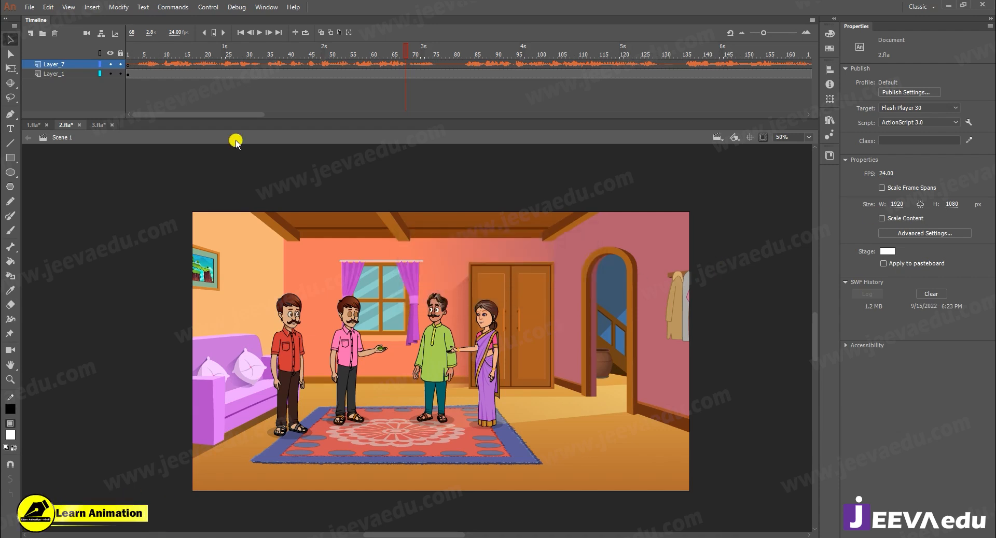
# - Export 1.fla as a video named 1.mov to the desktop
pyautogui.click(32, 125)
pyautogui.click(29, 7)
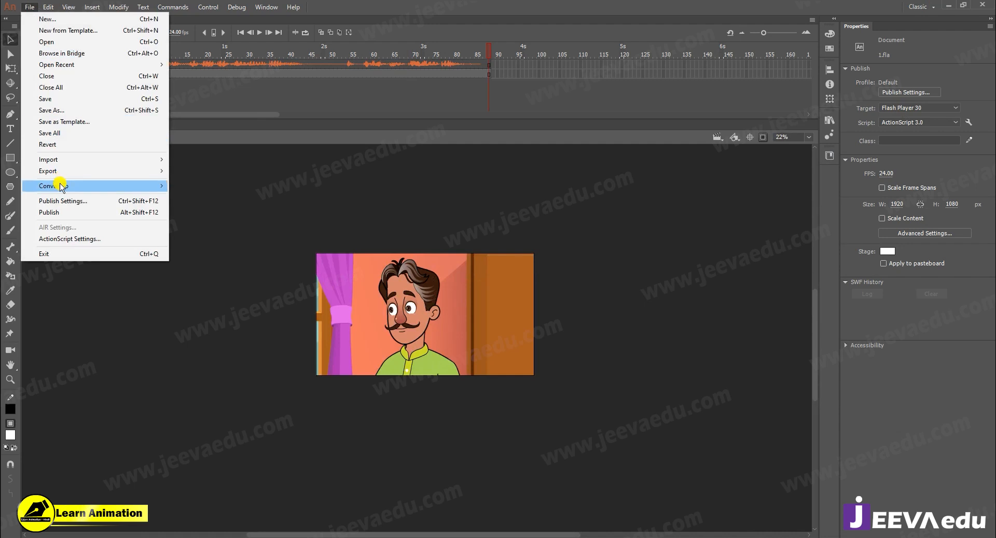
pyautogui.moveTo(58, 173)
pyautogui.click(227, 205)
pyautogui.click(551, 324)
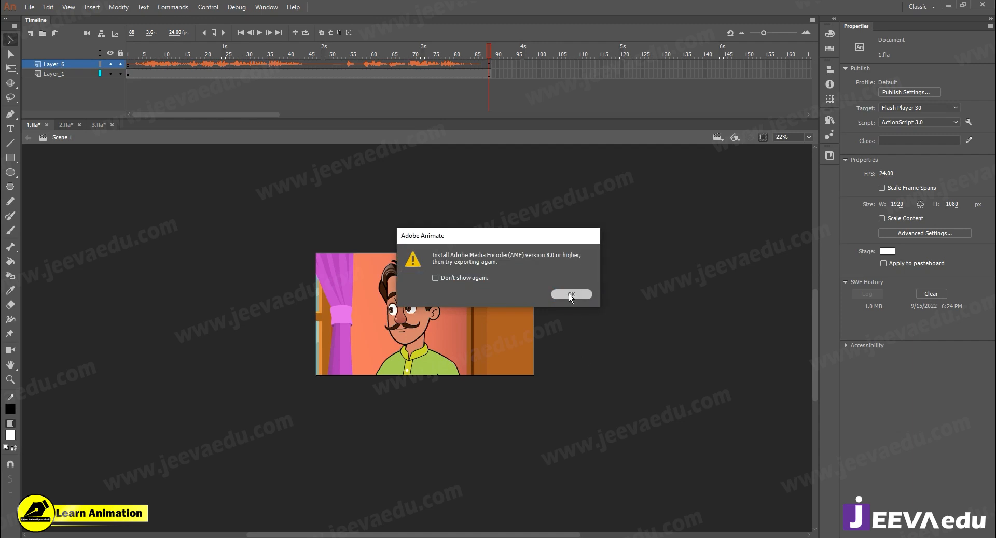
pyautogui.click(571, 294)
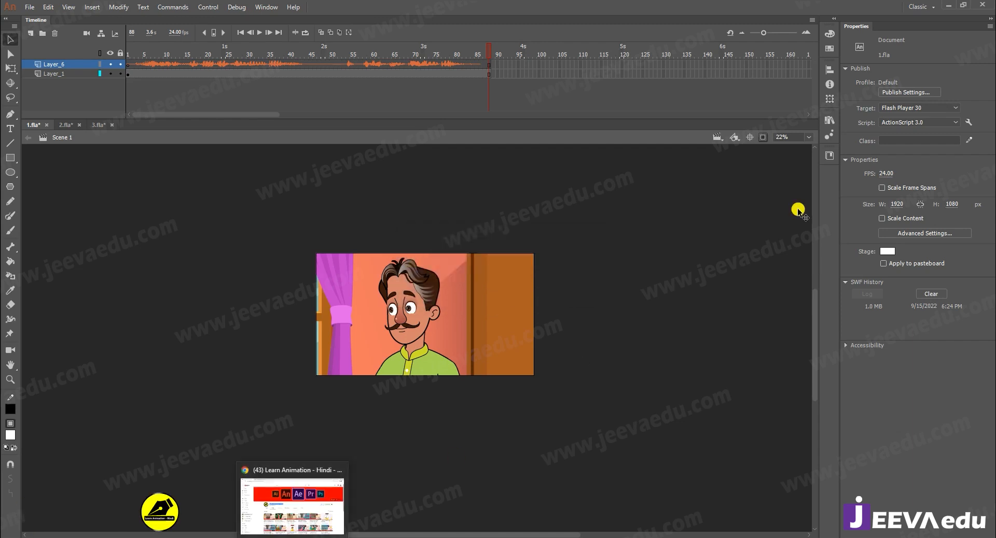
# - Switch to Premiere Pro and look over the empty project's effect controls, preview, project and timeline panels
pyautogui.click(948, 5)
pyautogui.click(427, 185)
pyautogui.click(456, 395)
pyautogui.click(422, 323)
pyautogui.click(200, 236)
pyautogui.click(369, 427)
pyautogui.click(449, 289)
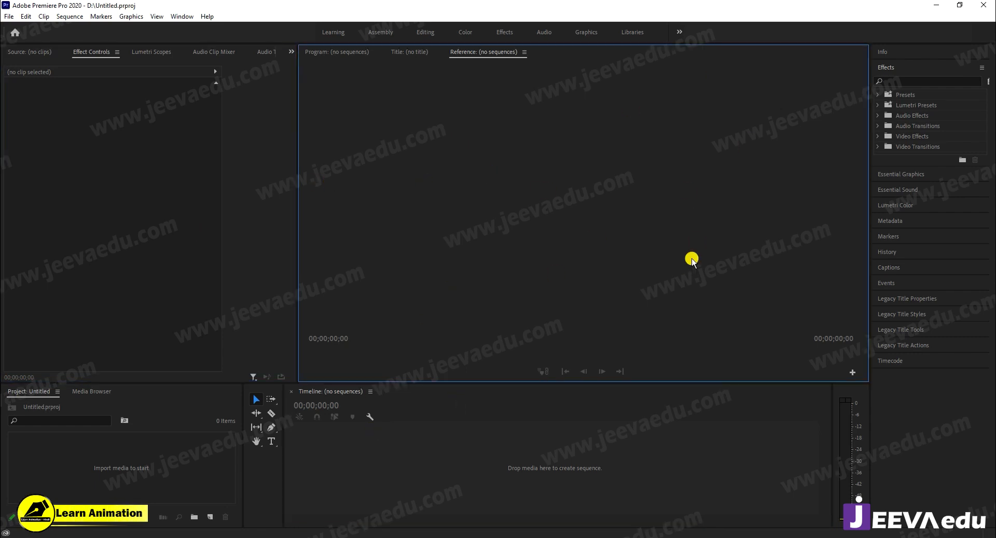
pyautogui.click(161, 204)
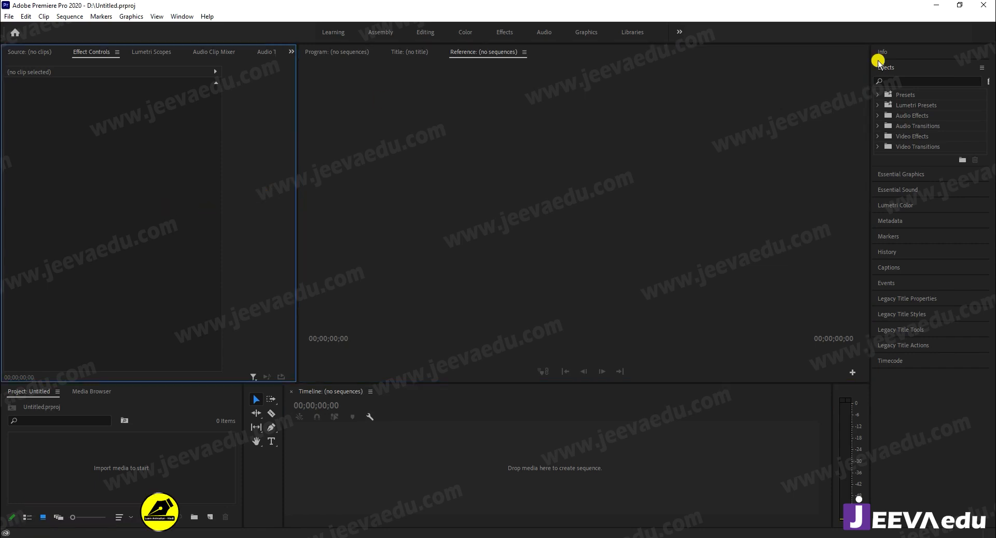
# - Minimize Premiere Pro and move the 2.mov and 1.mov files together to an empty area of the desktop
pyautogui.click(936, 5)
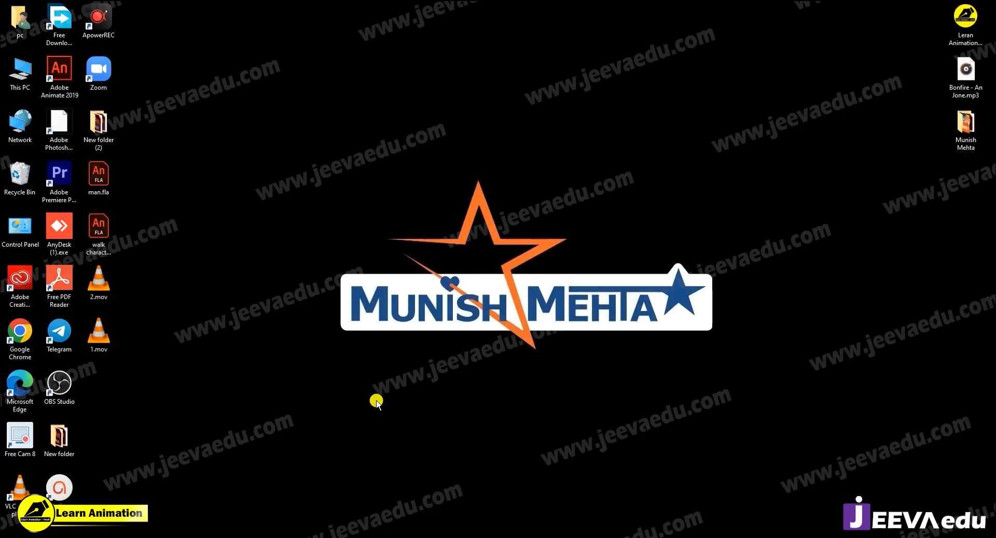
pyautogui.moveTo(127, 275); pyautogui.dragTo(91, 335)
pyautogui.moveTo(97, 286); pyautogui.dragTo(243, 150)
pyautogui.click(262, 181)
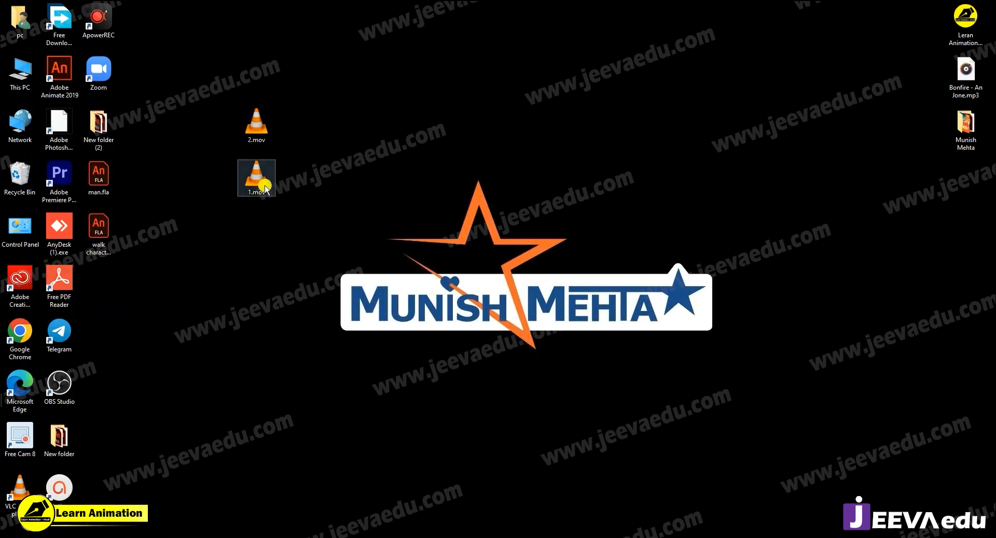
# - Bring 1.mov from the desktop into Premiere Pro's empty timeline to create a sequence from it
pyautogui.moveTo(263, 183); pyautogui.dragTo(287, 534)
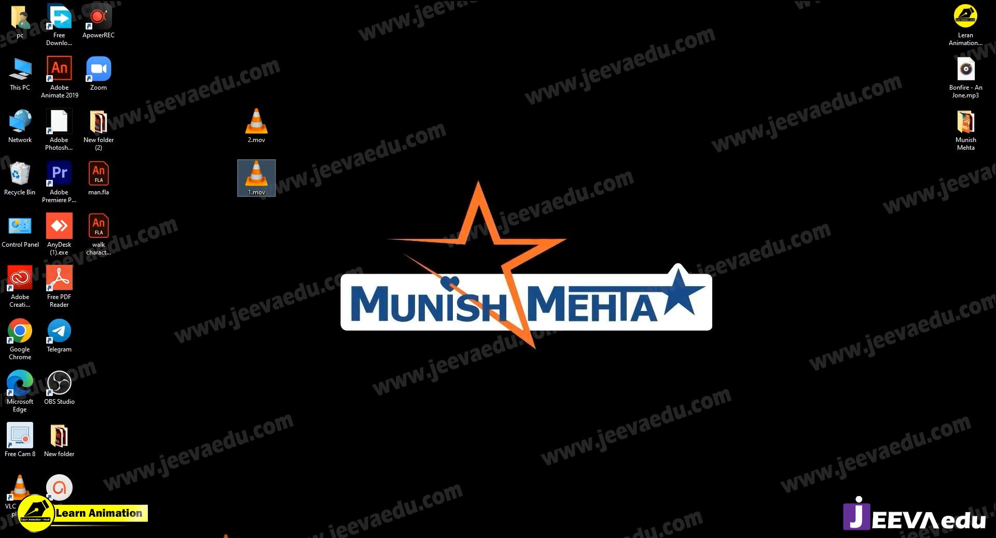
pyautogui.moveTo(222, 534); pyautogui.dragTo(498, 468)
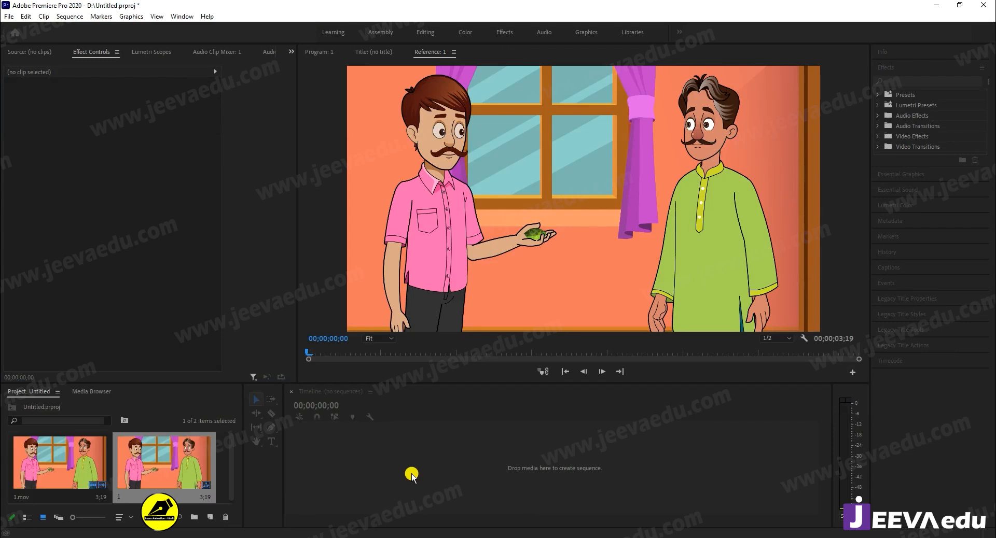
pyautogui.moveTo(545, 519); pyautogui.dragTo(458, 521)
# - Add 2.mov from the desktop to track V1 after 1.mov and ripple-delete the gap between the two clips
pyautogui.click(932, 10)
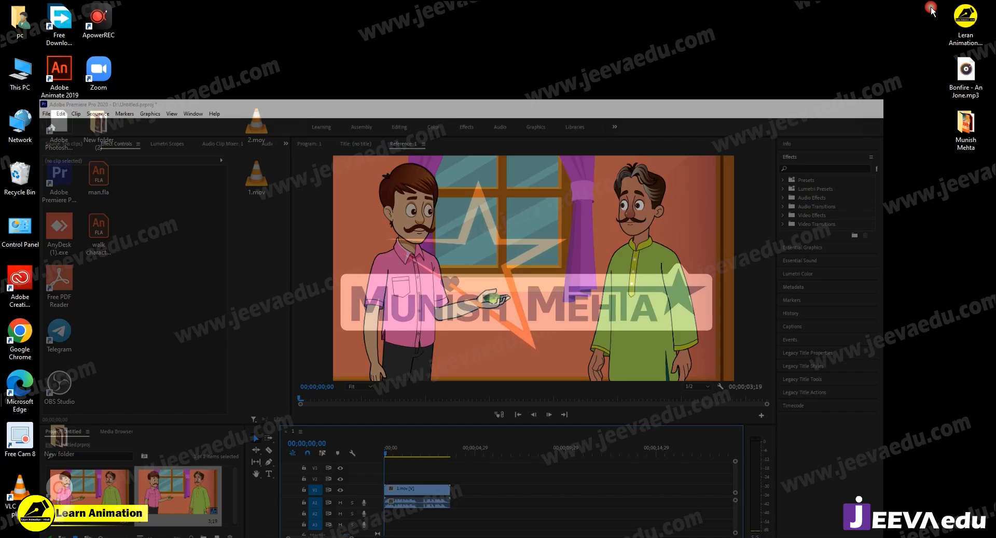
pyautogui.moveTo(256, 125); pyautogui.dragTo(540, 463)
pyautogui.click(517, 462)
pyautogui.rightClick(516, 462)
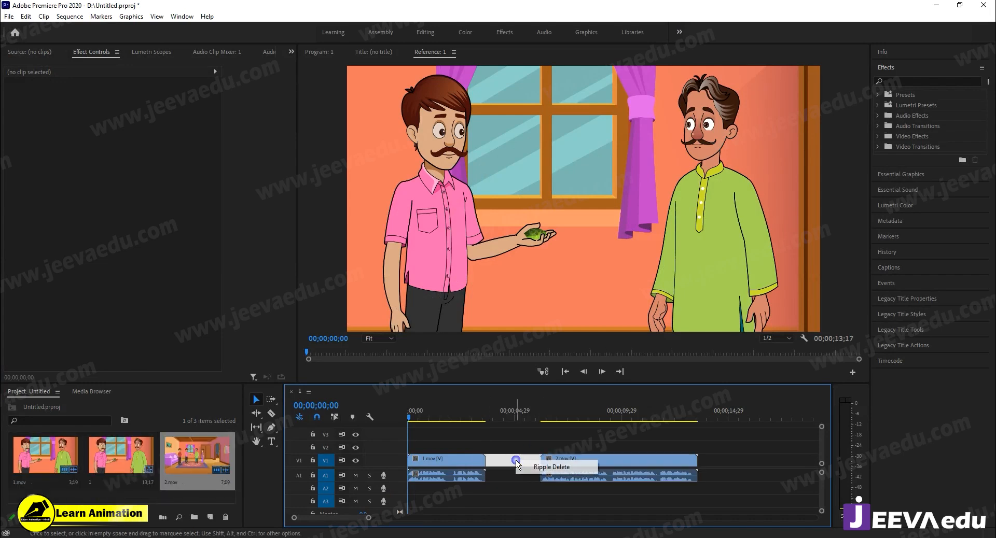
pyautogui.click(532, 470)
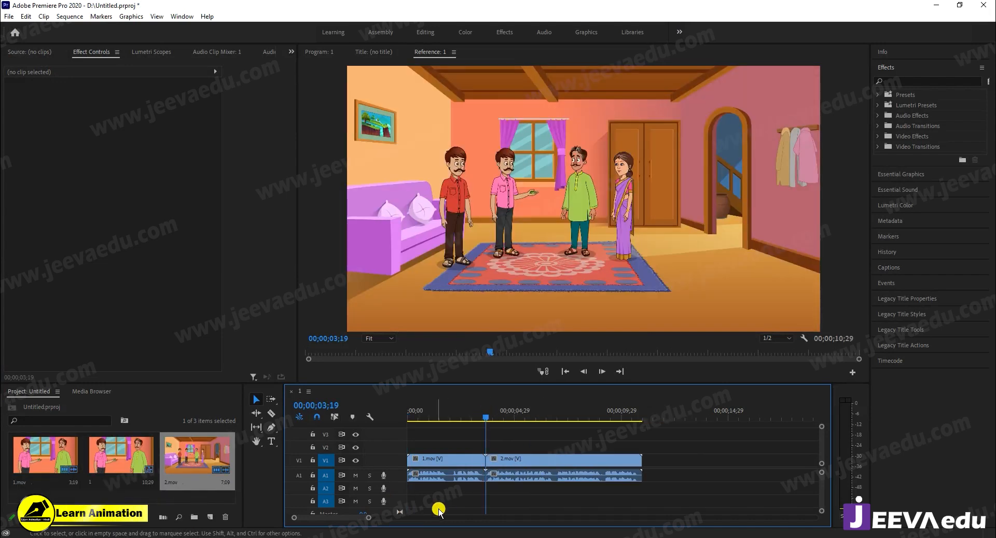
# - Examine the cut between 1.mov and 2.mov closely in the timeline
pyautogui.moveTo(369, 518); pyautogui.dragTo(338, 521)
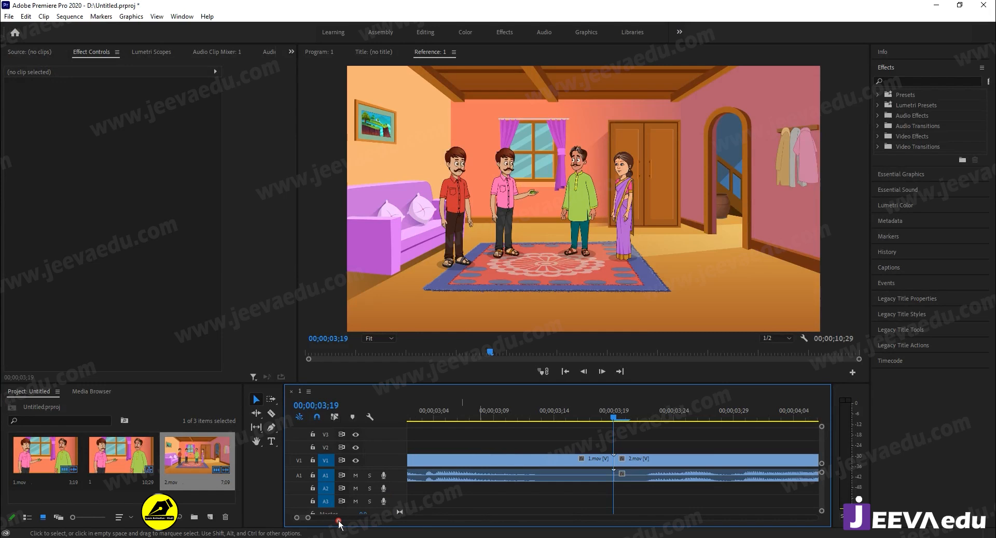
pyautogui.click(567, 460)
pyautogui.click(646, 459)
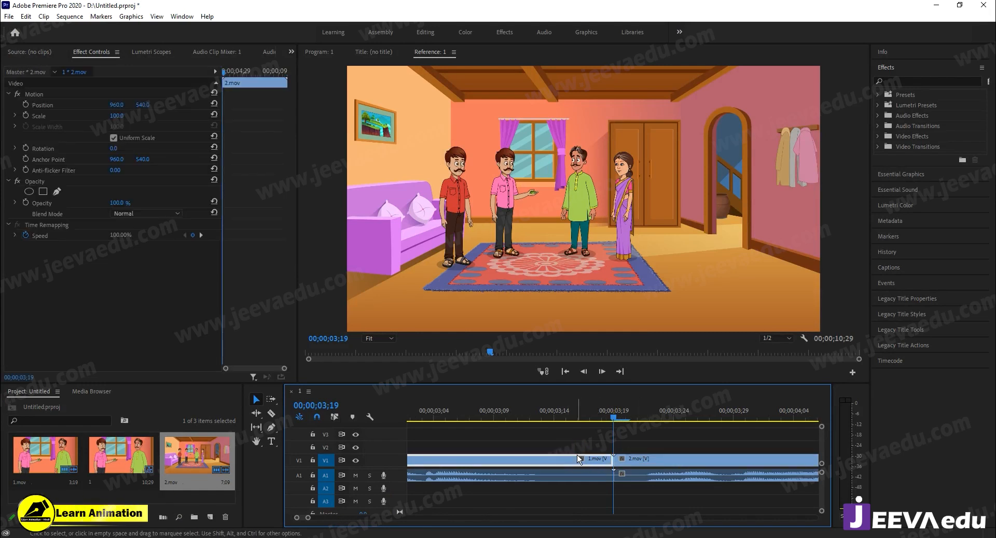
pyautogui.moveTo(613, 418); pyautogui.dragTo(494, 445)
pyautogui.moveTo(308, 518); pyautogui.dragTo(425, 518)
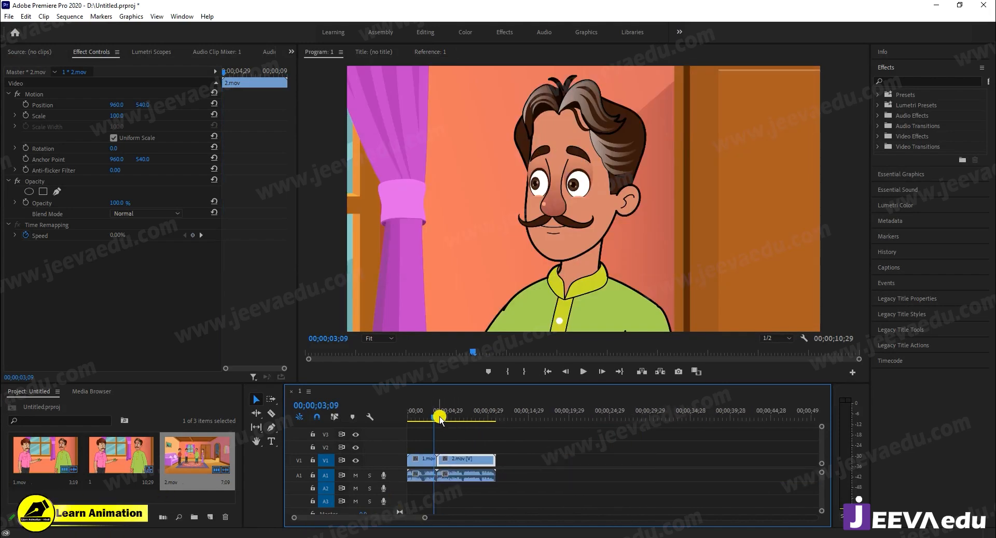
# - Enlarge the program preview slightly and play the assembled sequence from the start
pyautogui.click(410, 418)
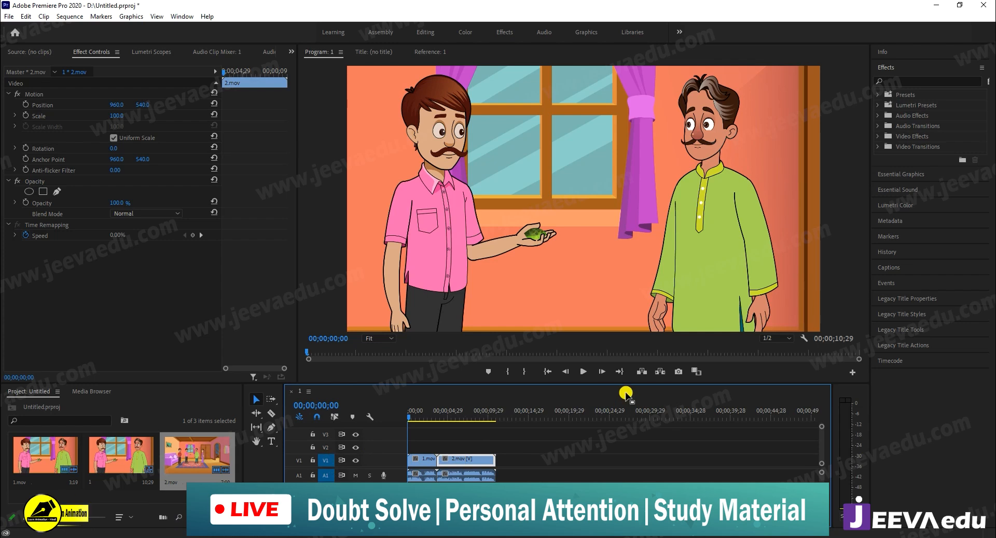
pyautogui.moveTo(629, 386); pyautogui.dragTo(628, 399)
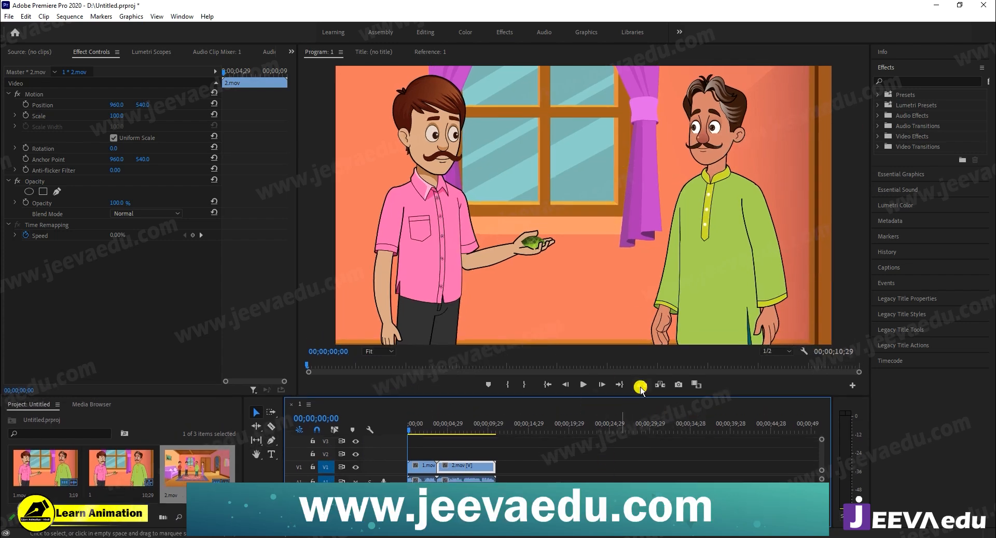
pyautogui.press('space')
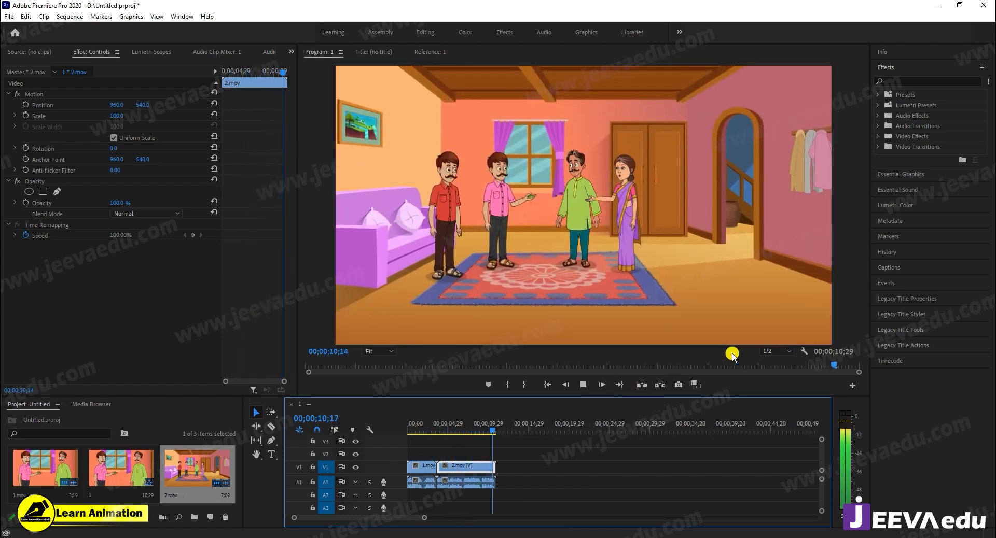
pyautogui.press('space')
# - Mute audio track A1 and replay the sequence from the start without sound
pyautogui.click(356, 482)
pyautogui.press('space')
pyautogui.press('space')
pyautogui.press('space')
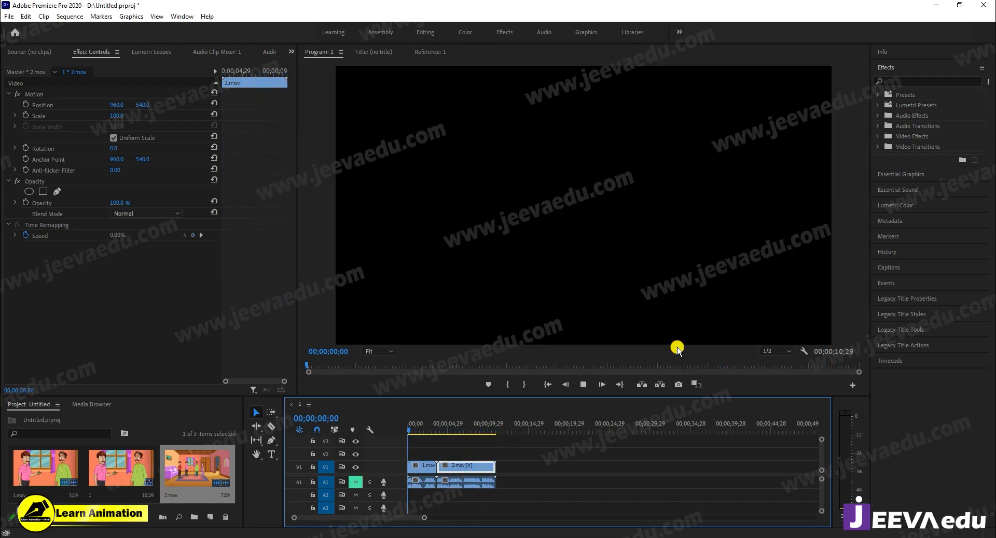
pyautogui.press('space')
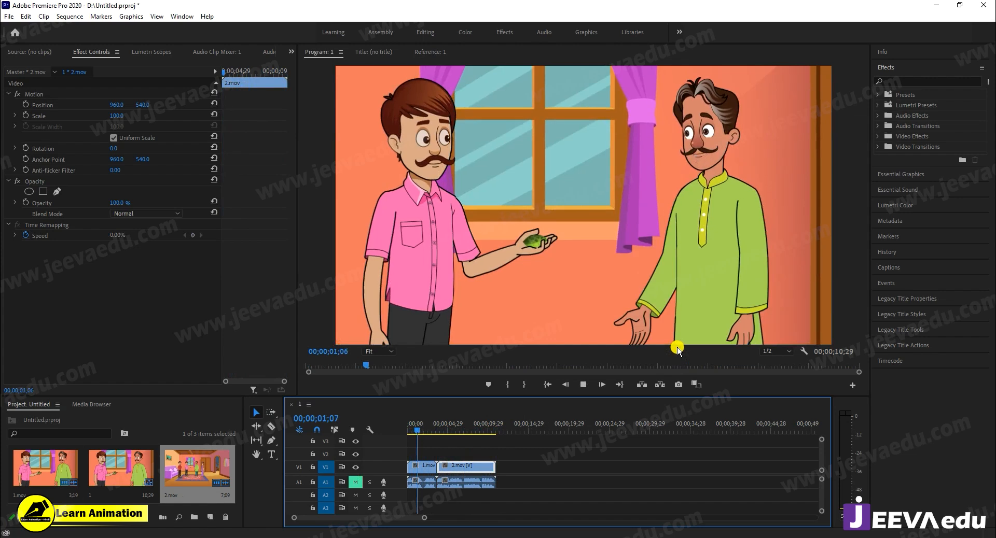